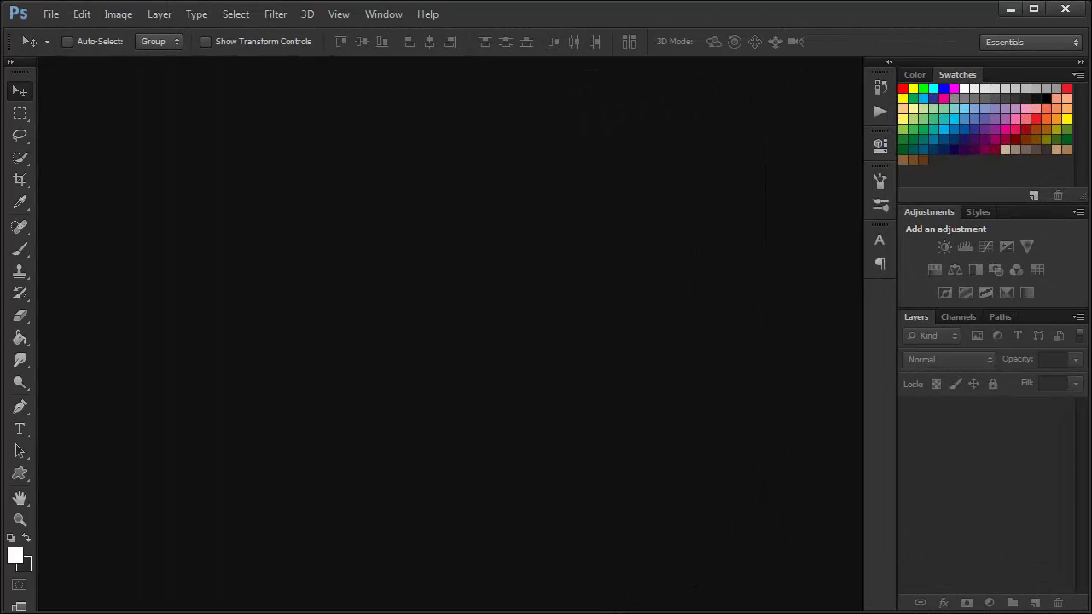
Create Untitled-1 as a 350×150 px document with a white background
left_click(51, 15)
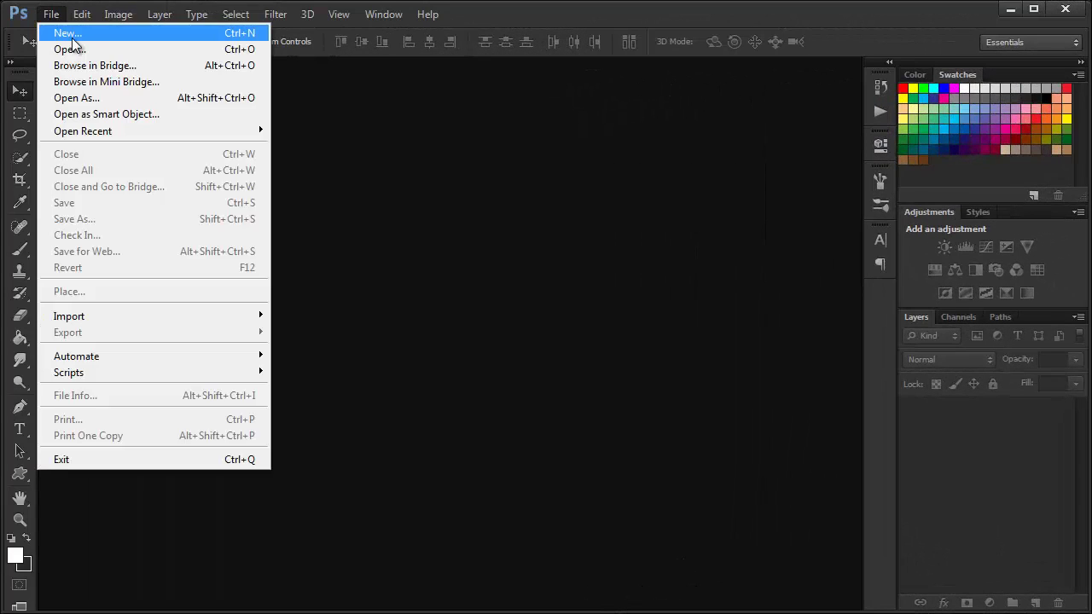
left_click(47, 31)
left_click_drag(268, 71, 355, 113)
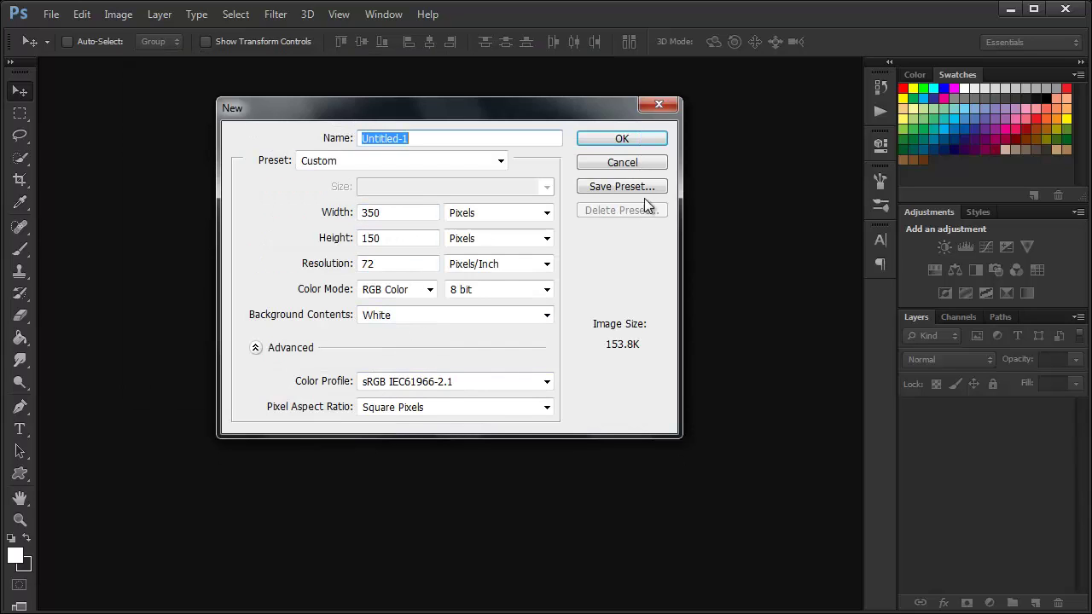
left_click(625, 139)
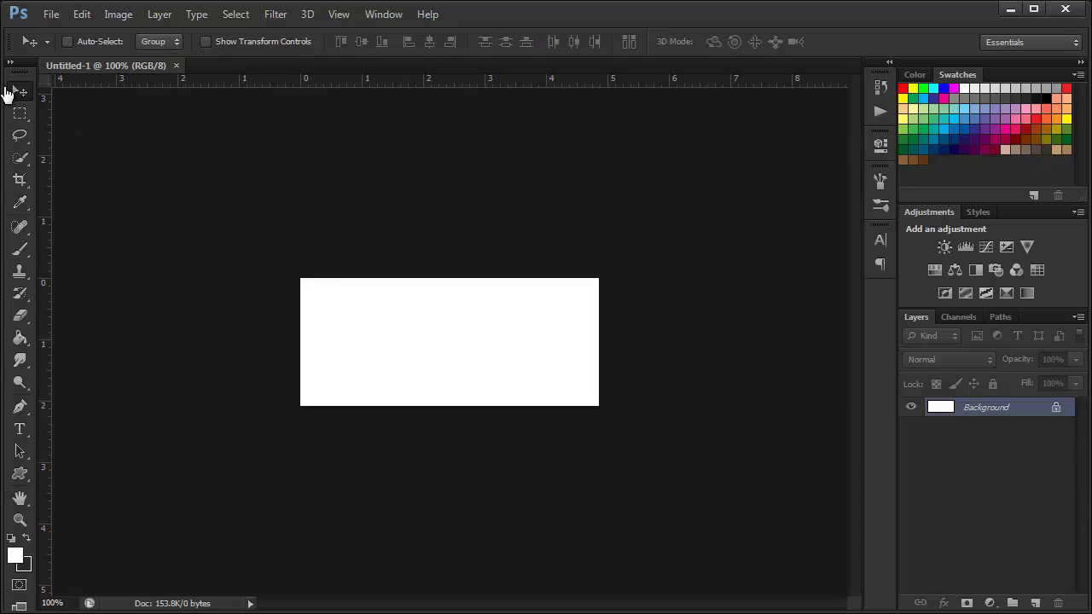
Open starcraft23xs0.png, select all of it, and return to Untitled-1
left_click(51, 14)
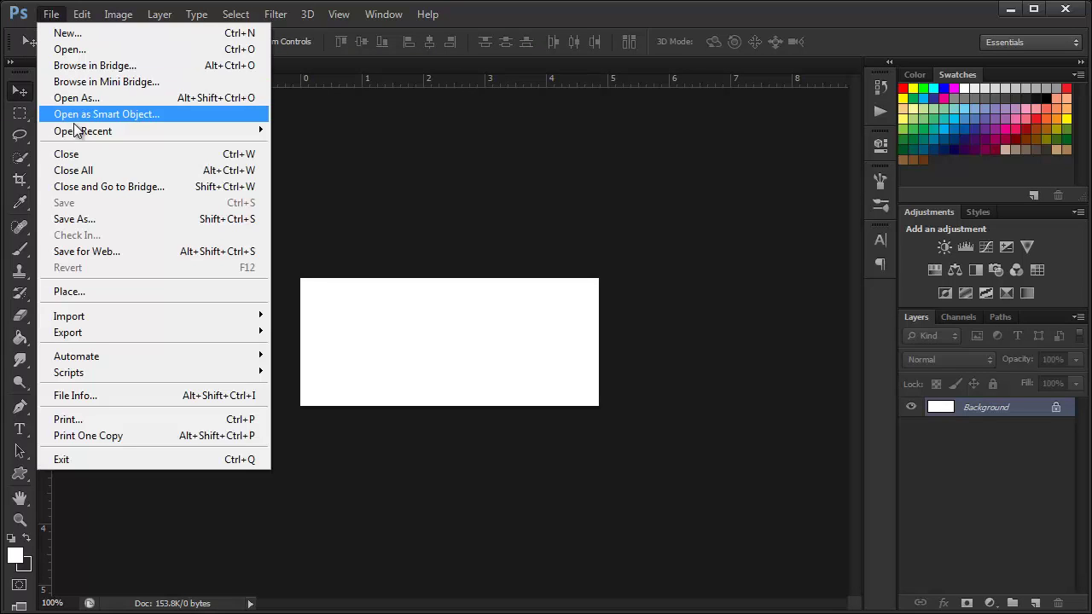
left_click(95, 53)
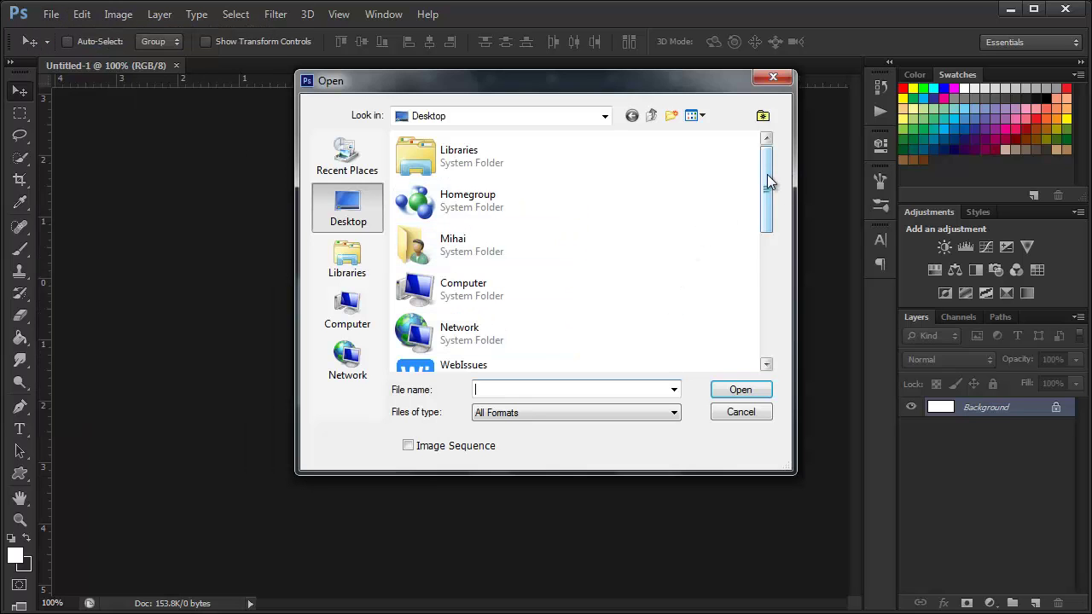
left_click_drag(767, 181, 759, 312)
left_click(454, 356)
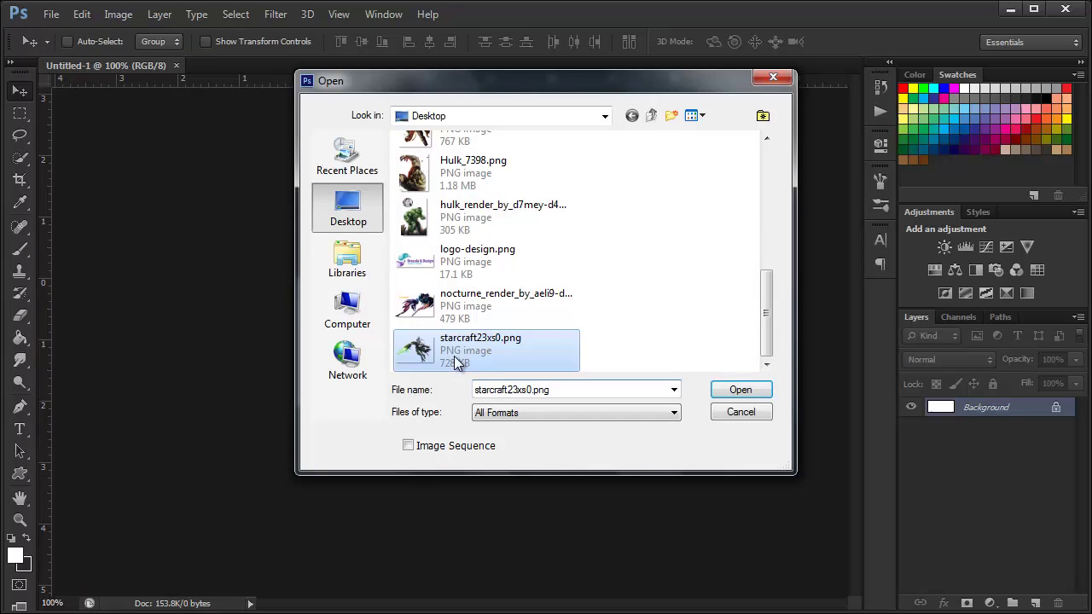
left_click(737, 390)
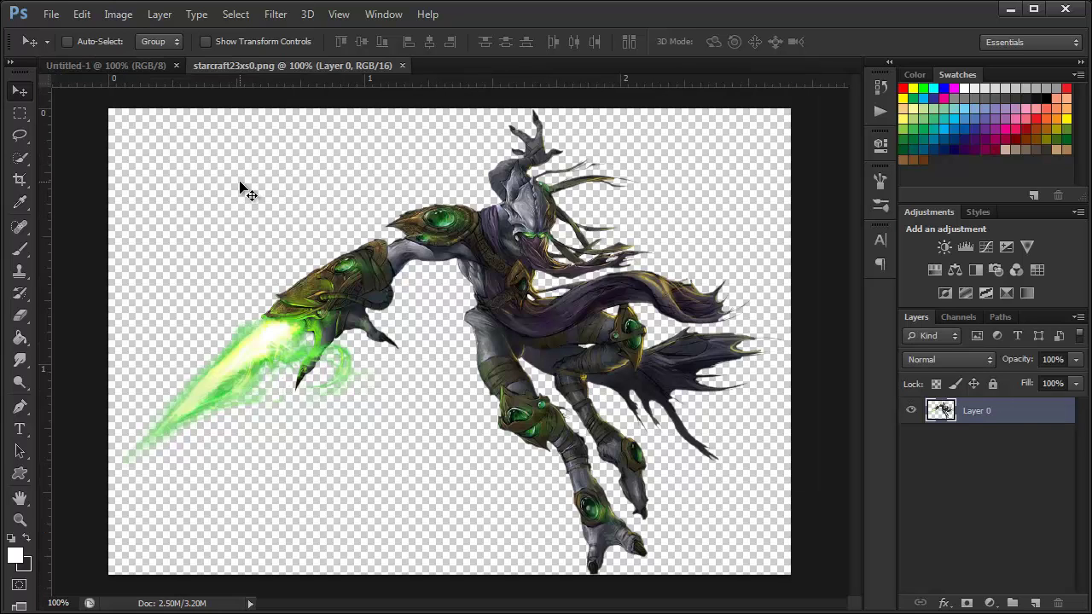
key("ctrl+a")
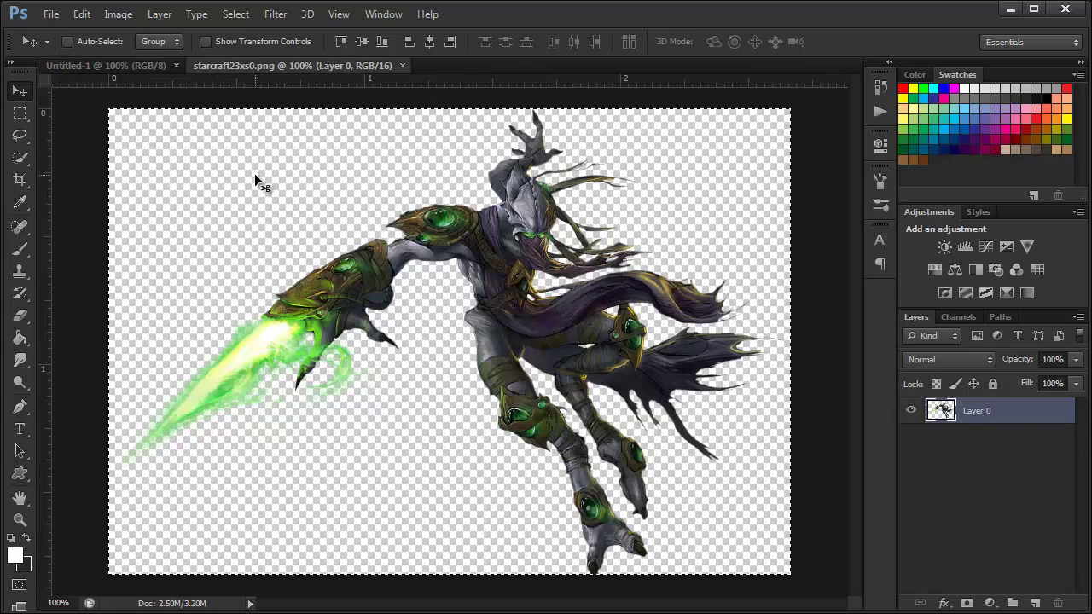
left_click(128, 66)
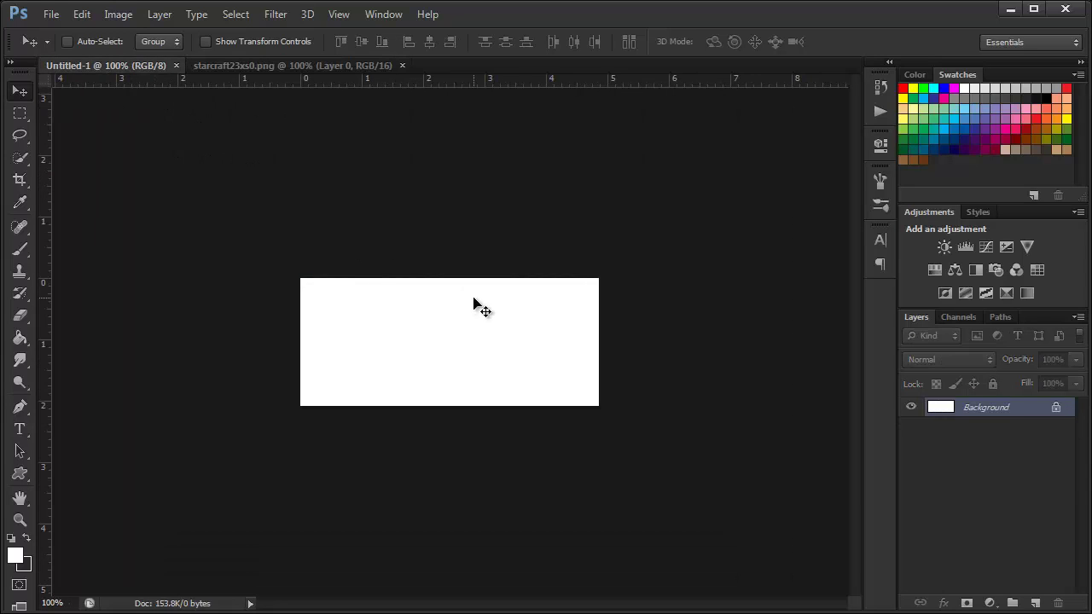
Paste the character art into the banner as Layer 1 and move it into view
key("ctrl+v")
mouse_move(546, 334)
left_mouse_down()
mouse_move(398, 294)
mouse_move(406, 319)
left_mouse_up()
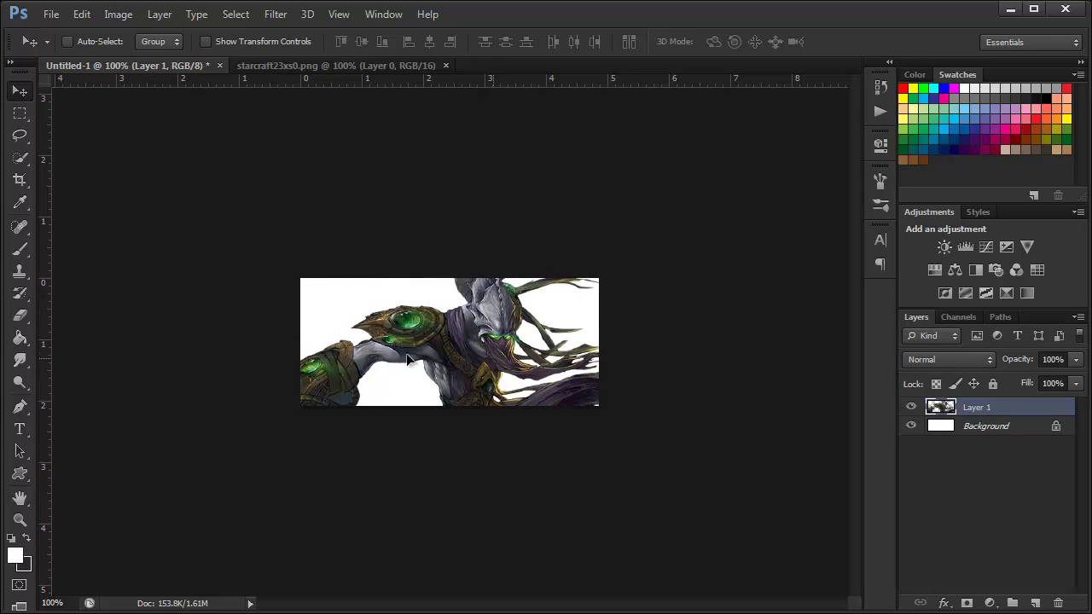
left_click_drag(408, 359, 370, 357)
Scale the character art down to about 72% and reposition it in the frame
key("ctrl+t")
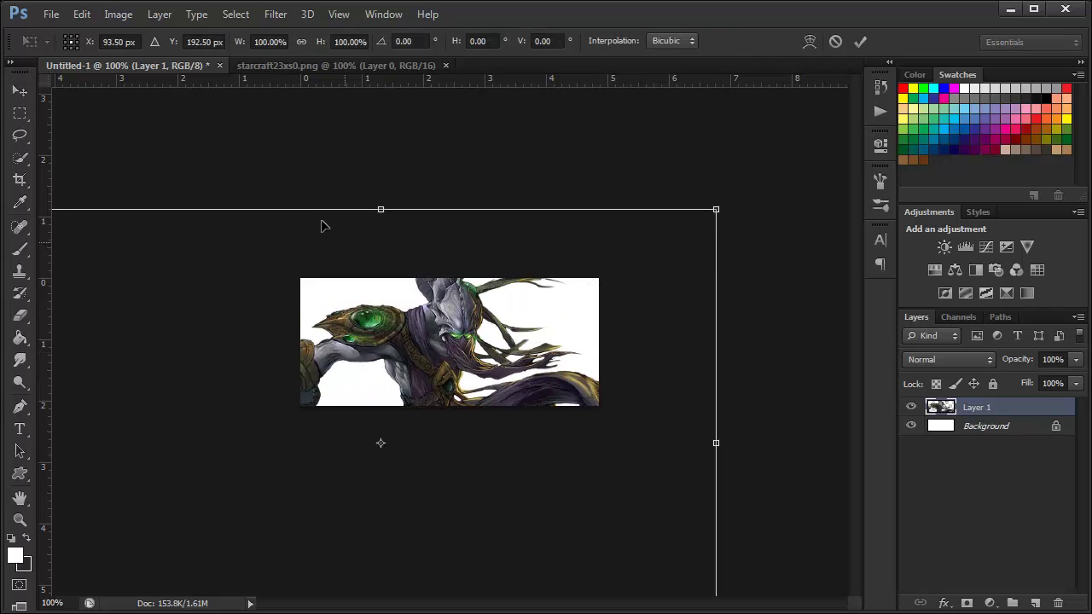
left_click_drag(719, 210, 631, 280)
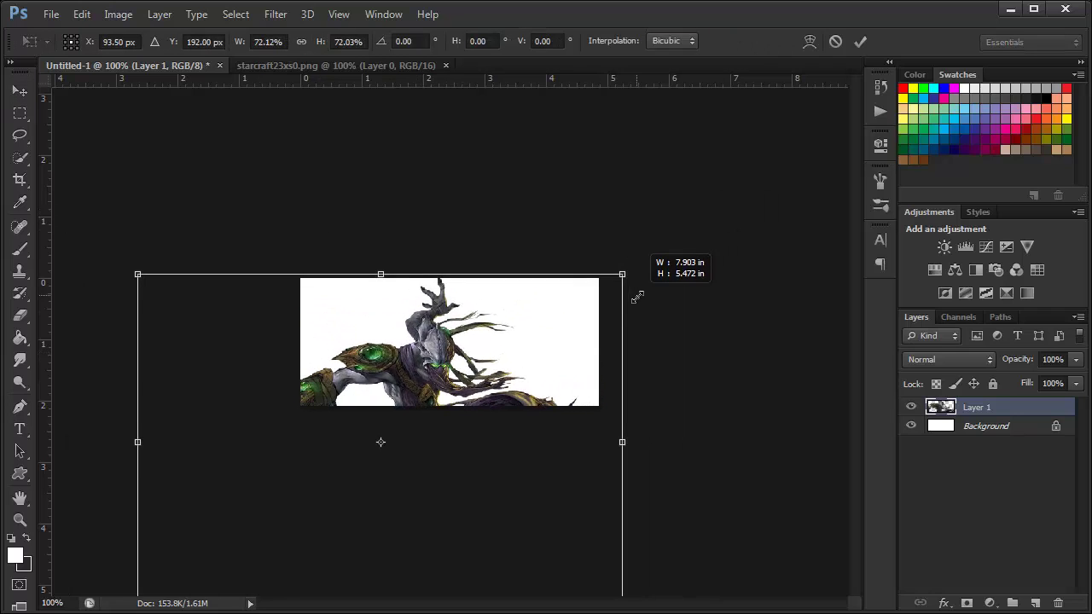
mouse_move(457, 371)
left_mouse_down()
mouse_move(506, 325)
mouse_move(471, 336)
mouse_move(492, 342)
mouse_move(483, 349)
left_mouse_up()
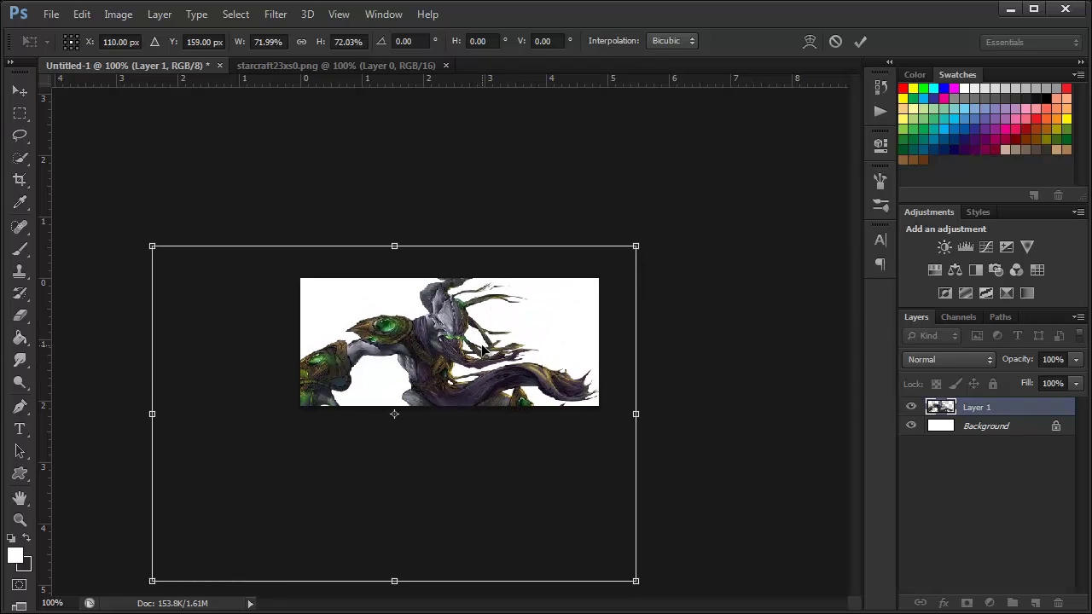
key("Return")
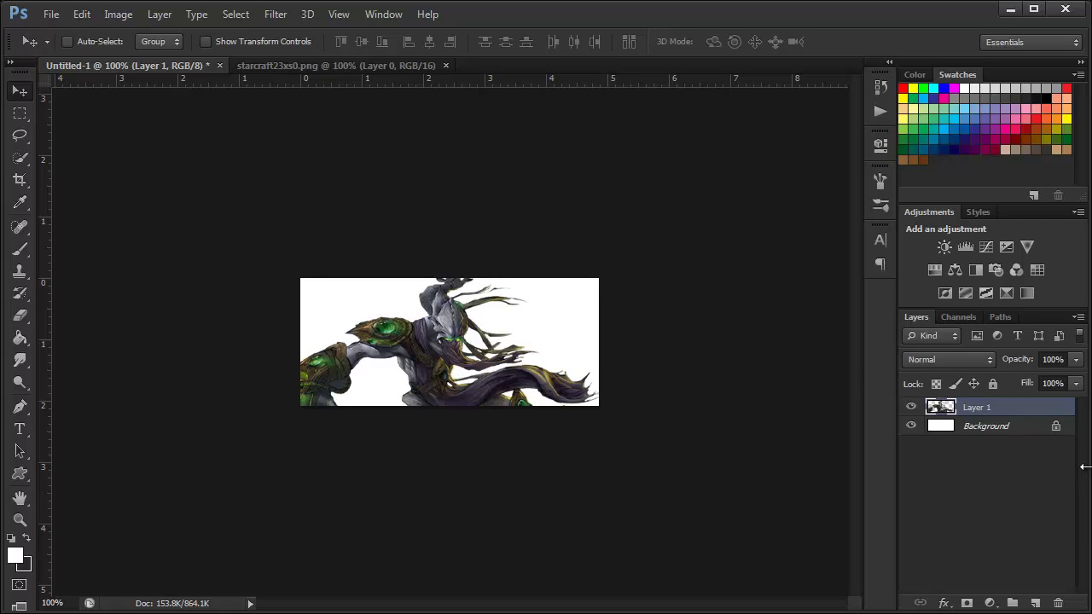
Make four copies of Layer 1 using Duplicate Layer and Ctrl+J
right_click(980, 406)
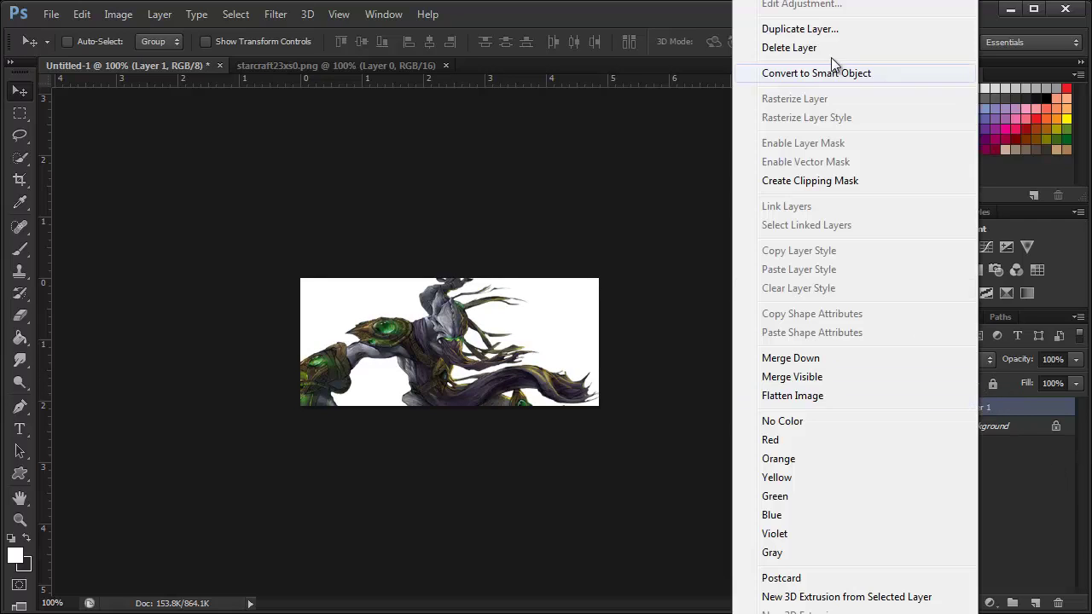
left_click(792, 30)
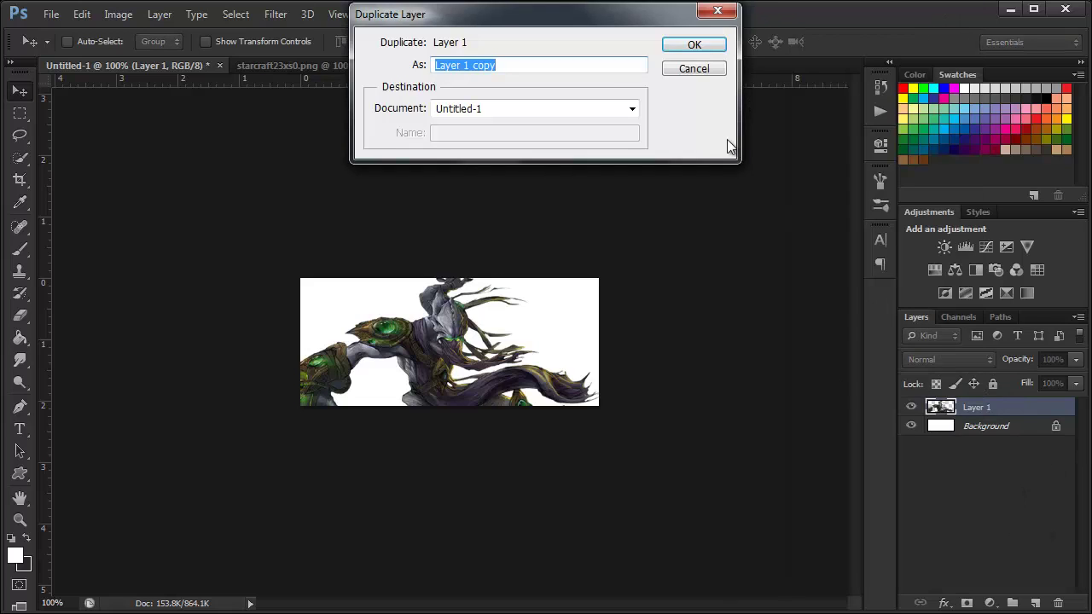
left_click(695, 45)
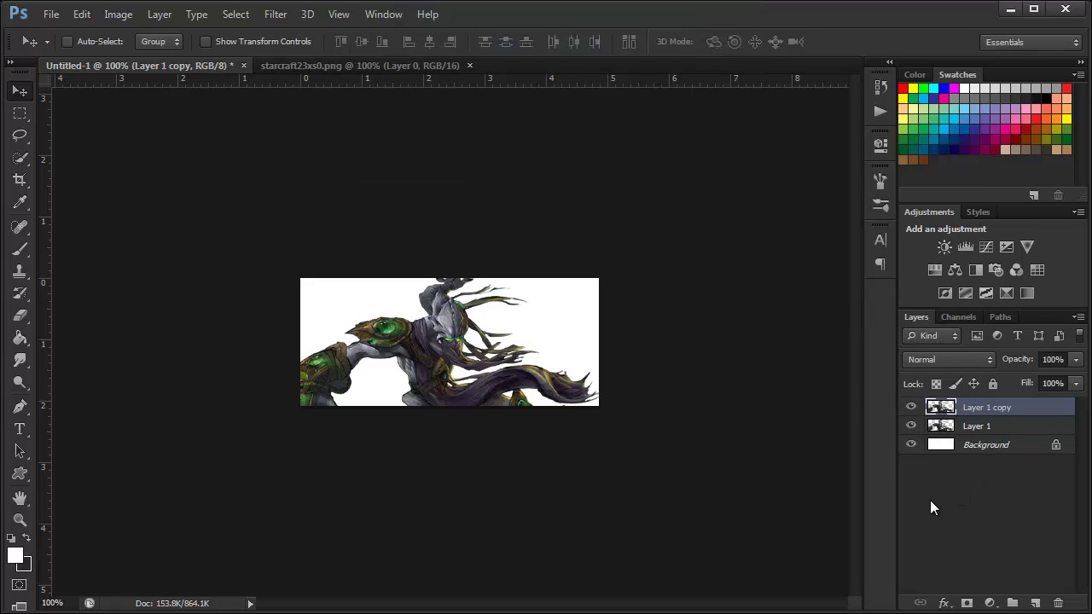
key("ctrl+j")
key("ctrl+j")
key("ctrl+j")
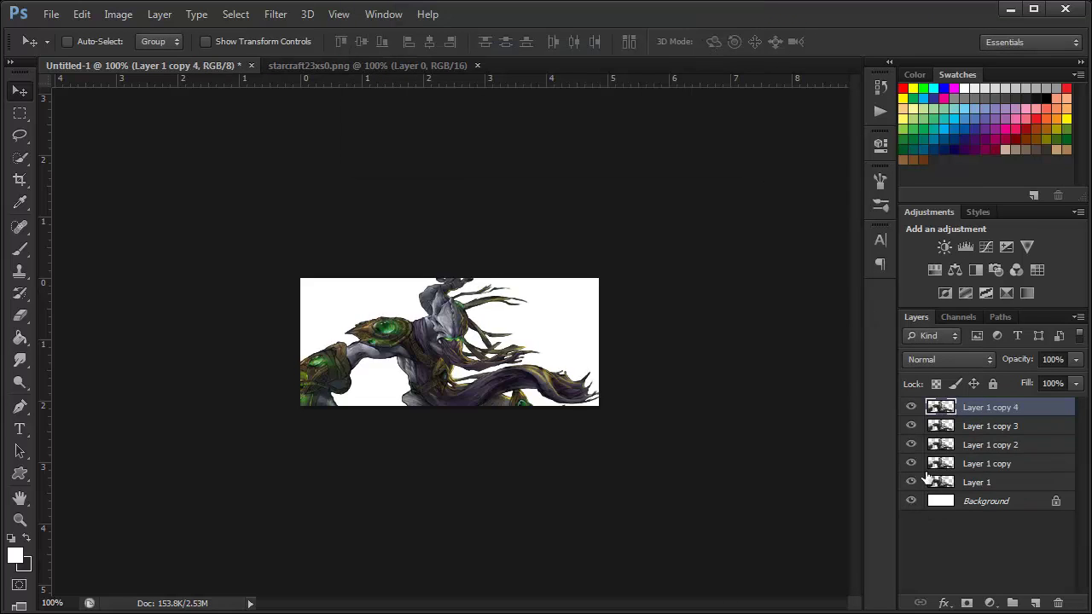
Hide Layer 1 copy 3 and Layer 1 copy, then select the Background layer
left_click(911, 426)
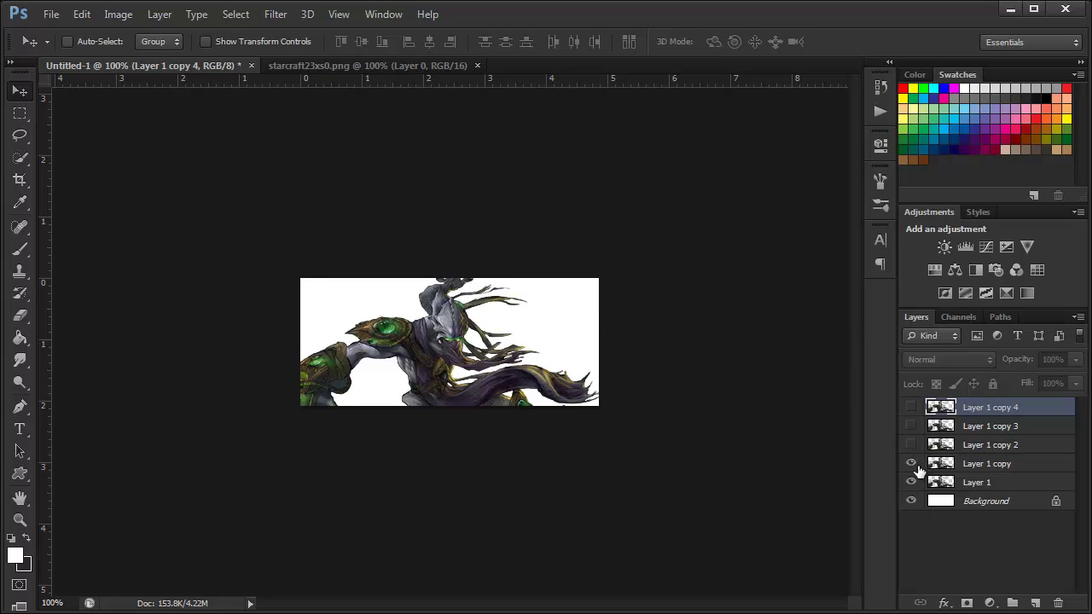
left_click(911, 463)
left_click(975, 483)
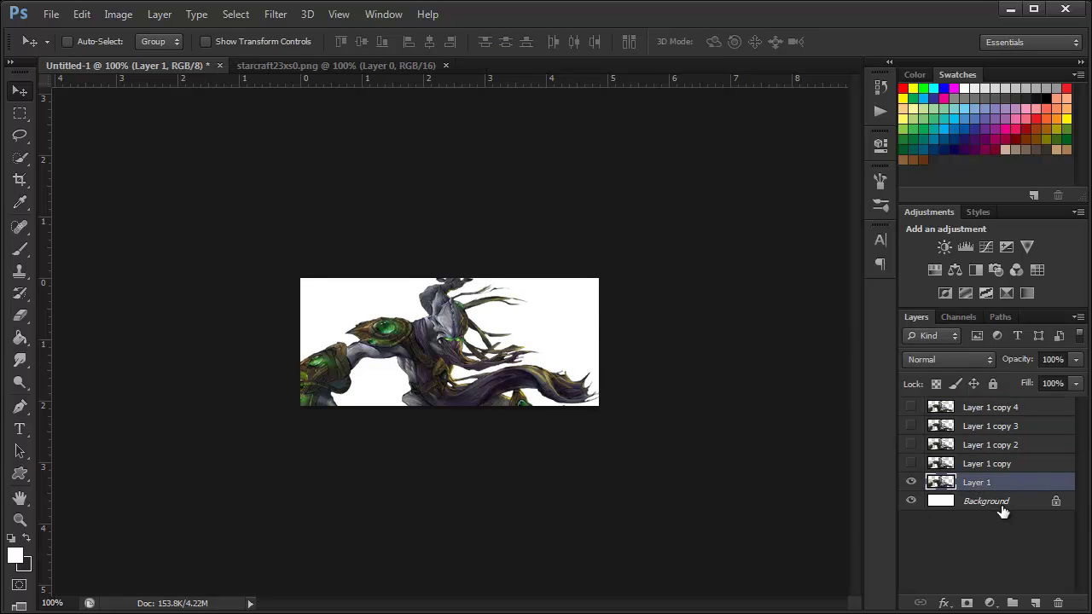
left_click(1003, 503)
Add Layer 2 above Background, fill it with dark grey #292929, then select Layer 1
left_click(1036, 603)
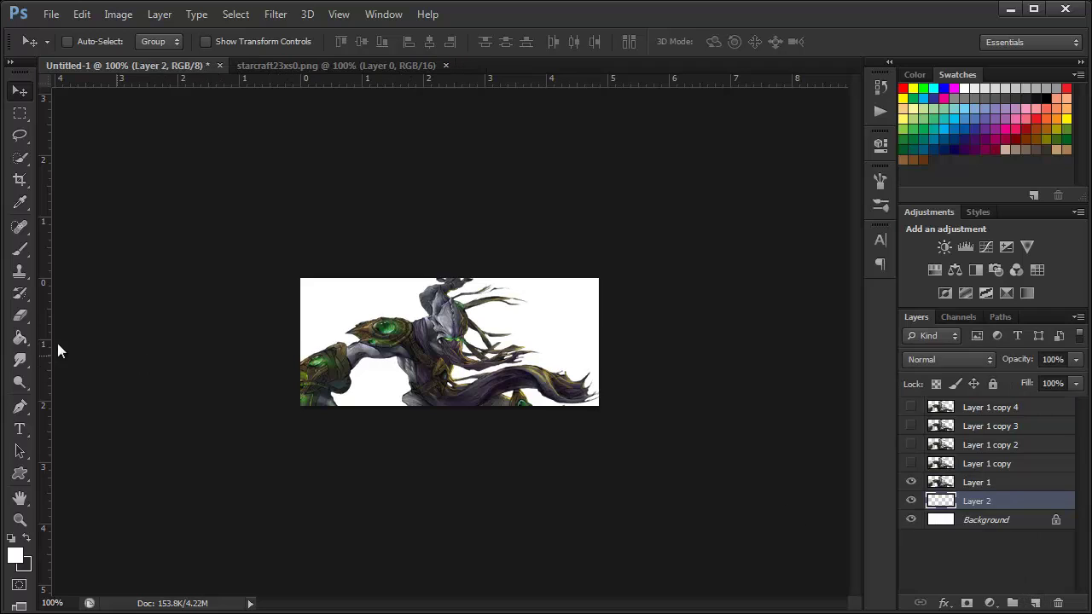
left_click(23, 337)
left_click(29, 536)
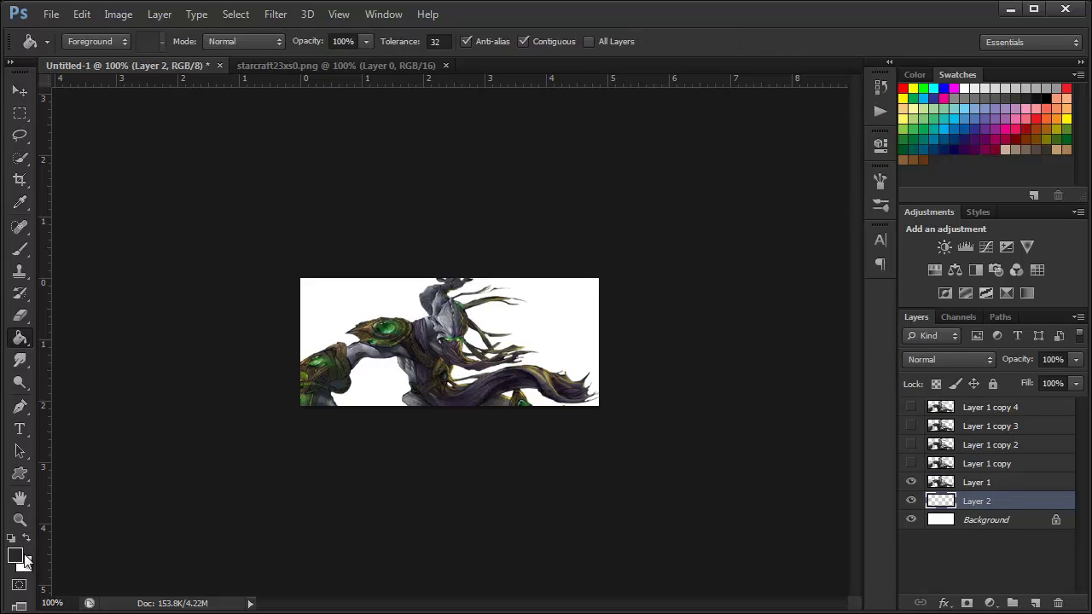
left_click(14, 556)
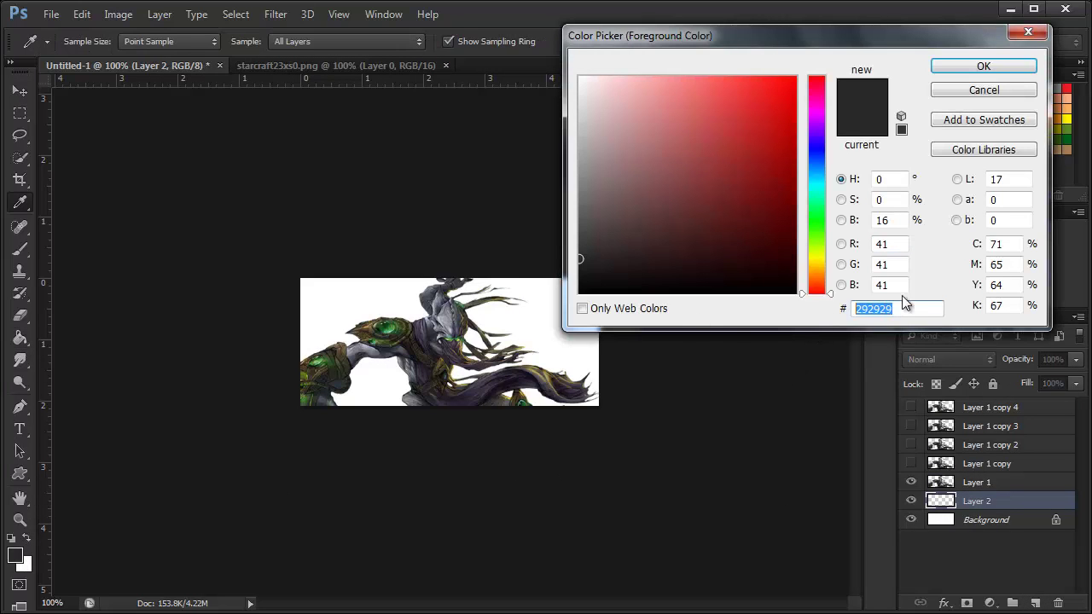
left_click(983, 66)
left_click(550, 322)
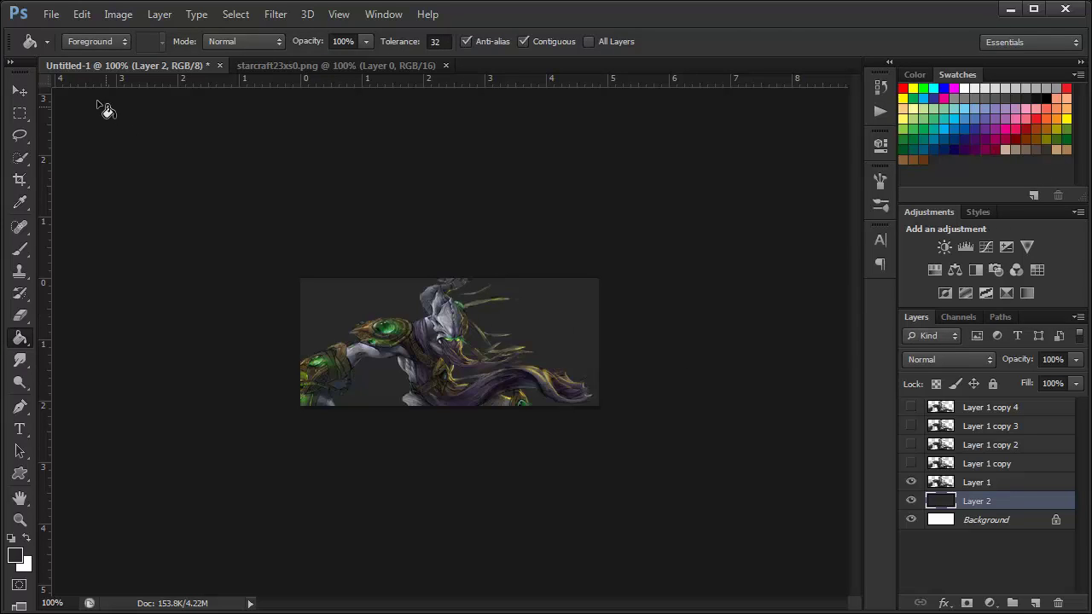
left_click(20, 91)
left_click(980, 483)
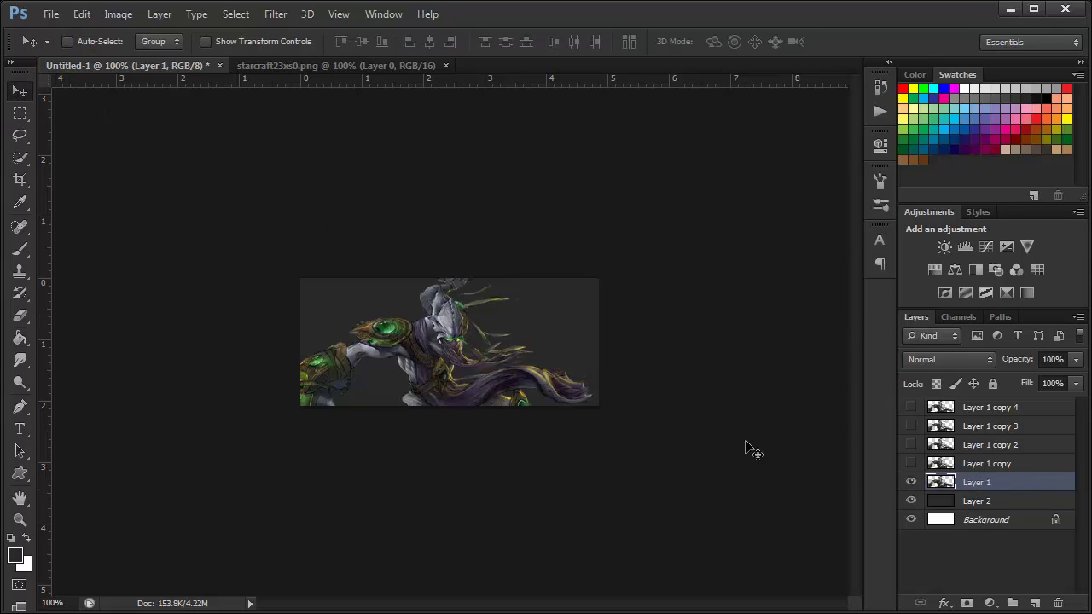
Load Cloud_Smudge_Brushes for the Smudge tool and pick the first brush at 46 px
left_click(20, 360)
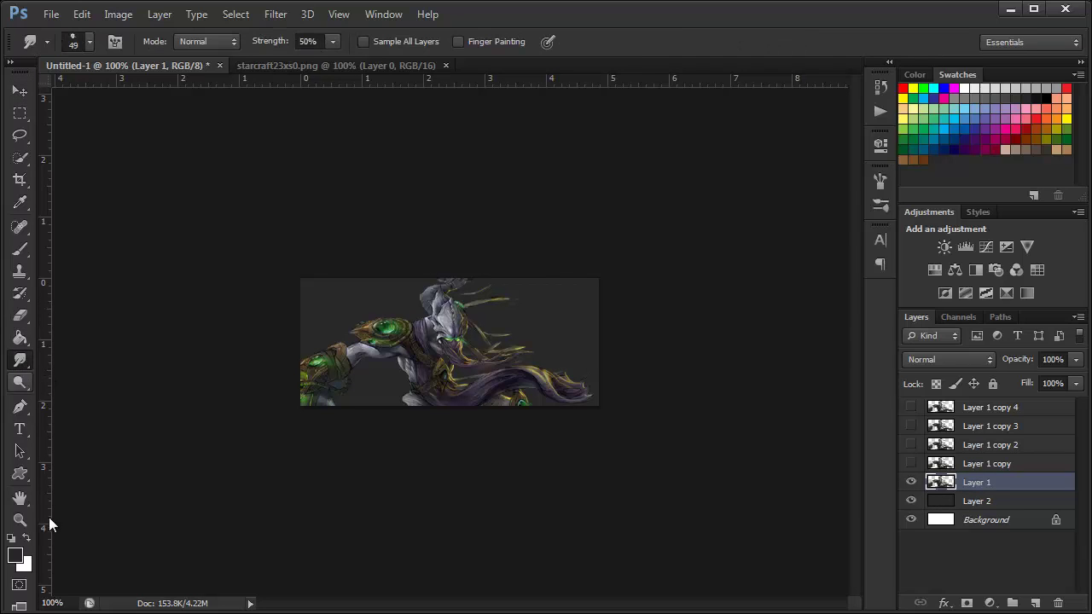
right_click(442, 311)
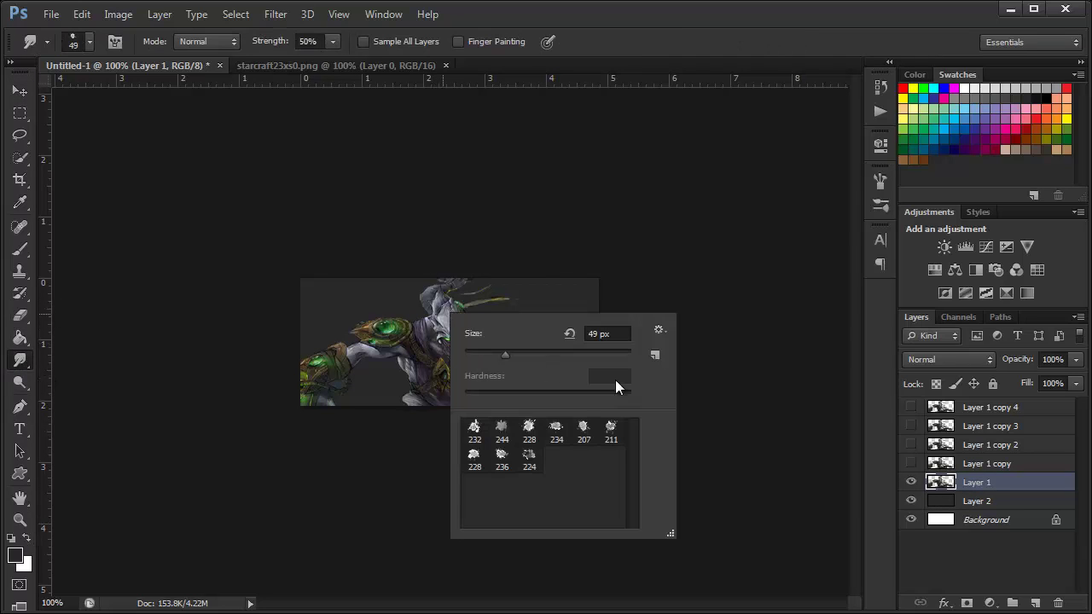
left_click(657, 329)
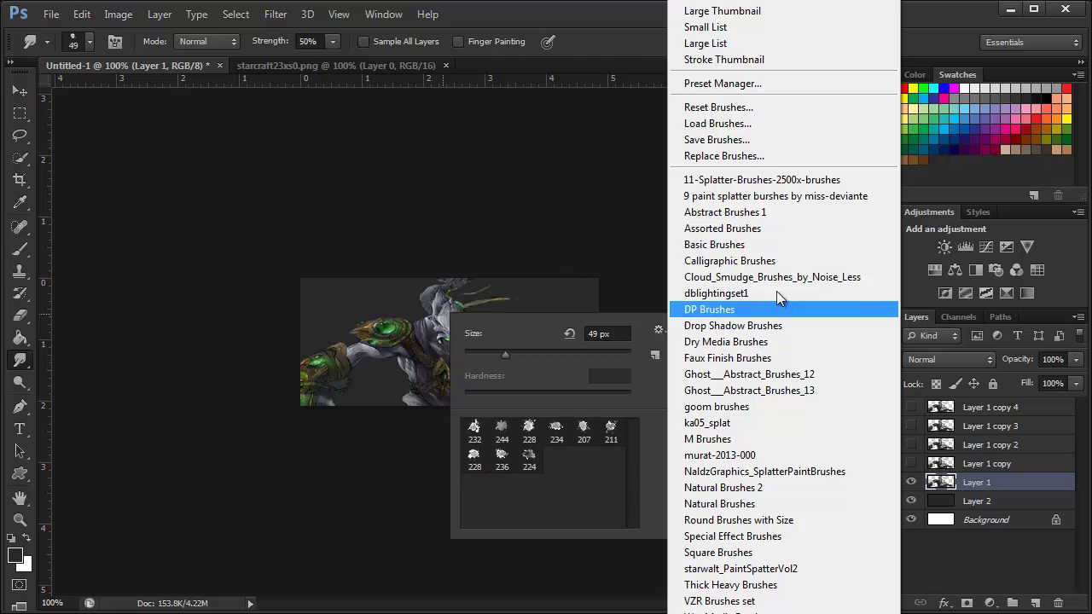
left_click(752, 277)
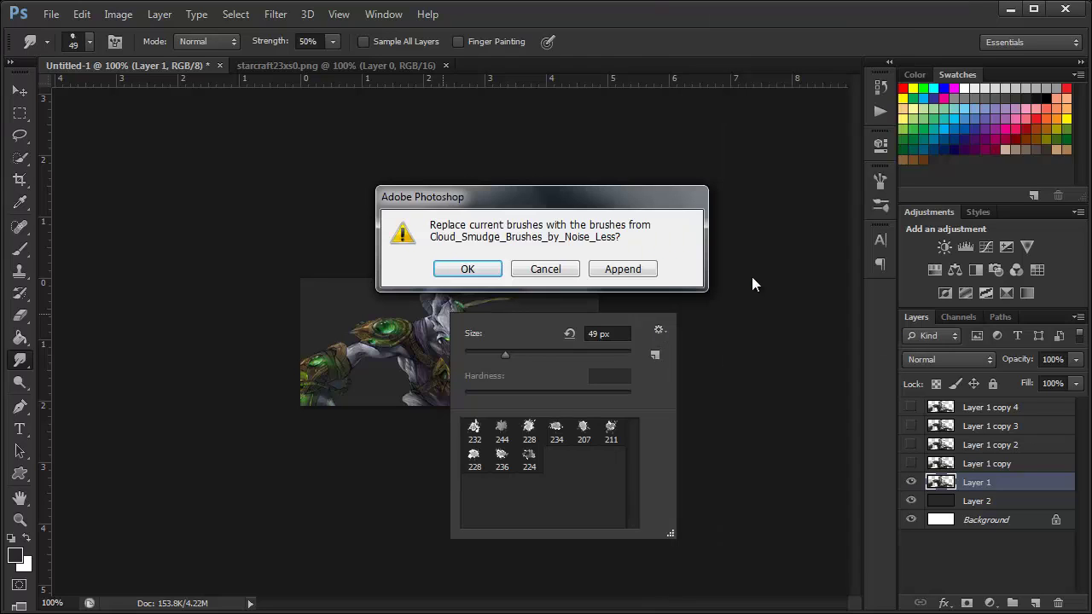
left_click(498, 272)
left_click(474, 430)
left_click_drag(524, 353, 514, 354)
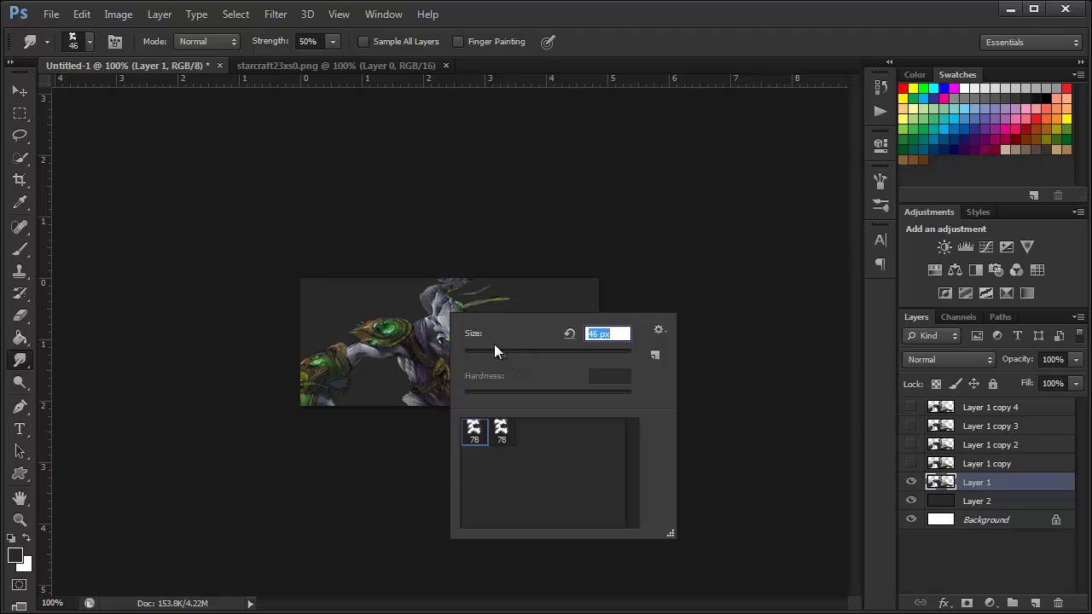
Enable Scattering for the cloud brush and try a test smudge, then undo it
left_click(600, 187)
left_click(884, 181)
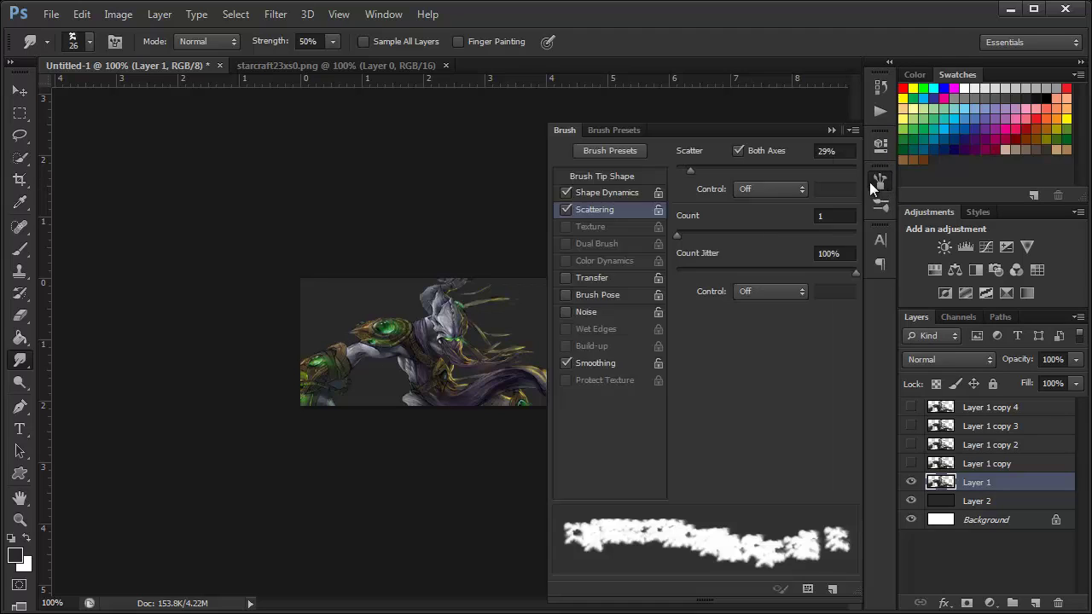
left_click(565, 209)
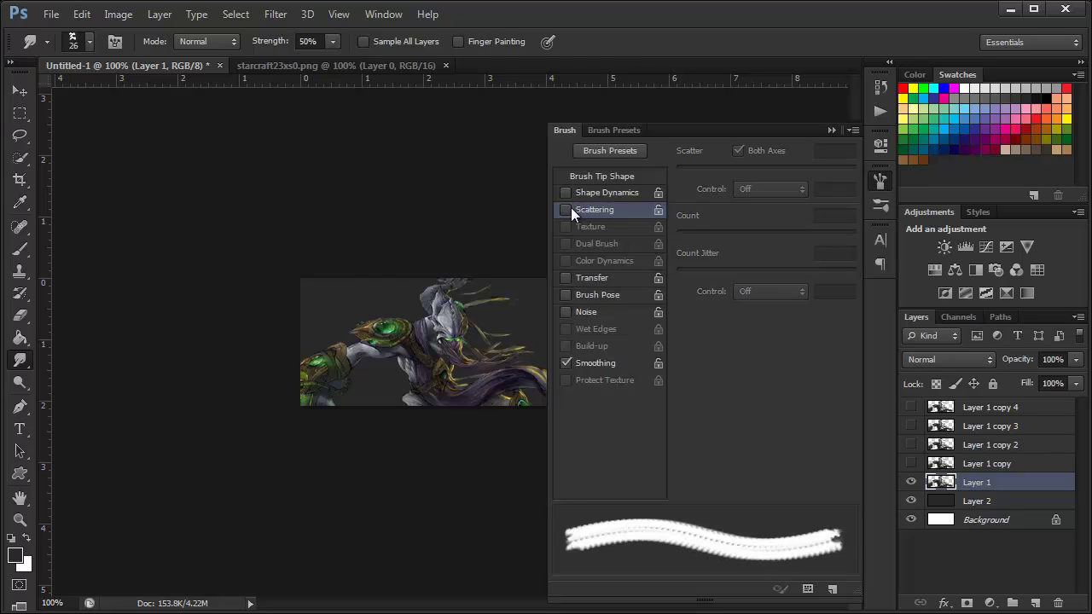
left_click(565, 209)
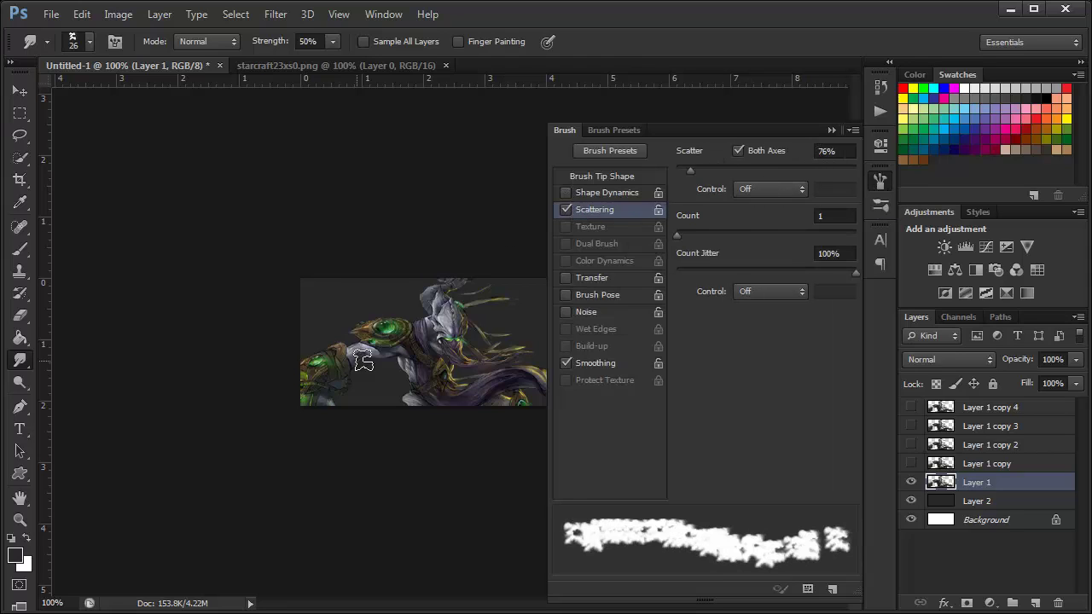
mouse_move(364, 361)
left_mouse_down()
mouse_move(384, 332)
mouse_move(336, 329)
mouse_move(350, 358)
mouse_move(324, 383)
left_mouse_up()
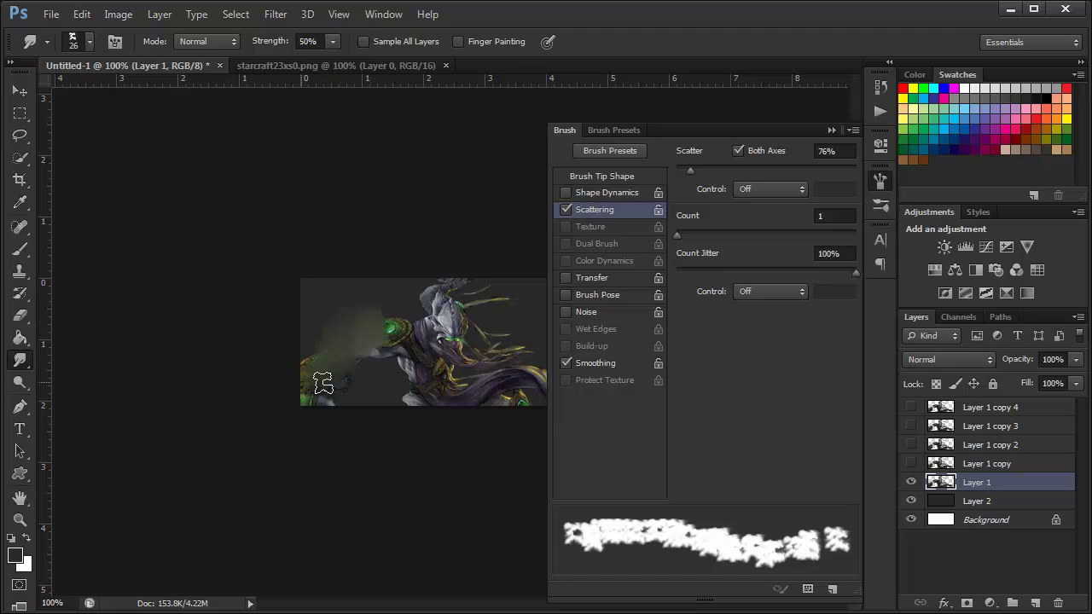
key("ctrl+z")
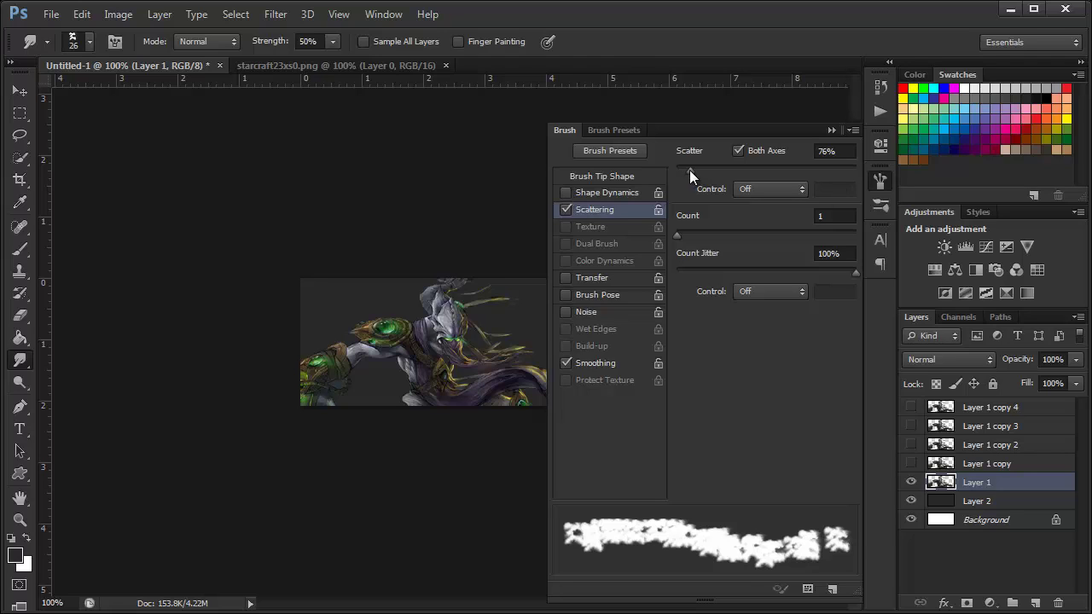
Set scatter to 48% and smear the shoulder's green glow into haze
left_click_drag(690, 169, 685, 170)
mouse_move(342, 334)
left_mouse_down()
mouse_move(332, 360)
mouse_move(342, 420)
left_mouse_up()
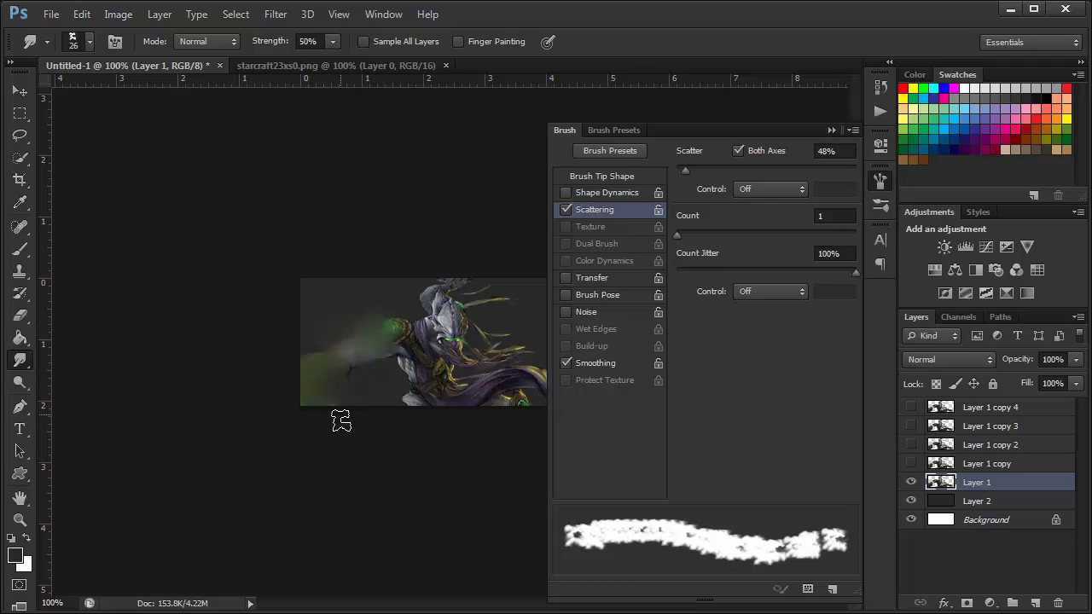
left_click(831, 131)
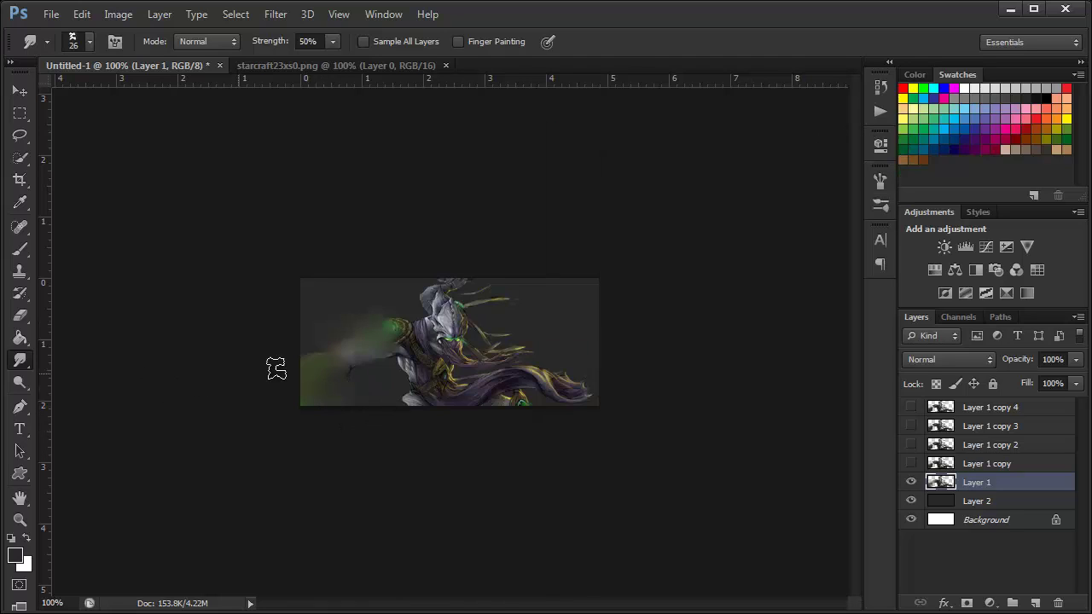
Smear Layer 1 into a full cloudy blur, then show and select Layer 1 copy
mouse_move(372, 322)
left_mouse_down()
mouse_move(414, 325)
mouse_move(510, 289)
mouse_move(433, 312)
mouse_move(491, 326)
mouse_move(477, 350)
mouse_move(465, 348)
mouse_move(475, 358)
mouse_move(503, 350)
mouse_move(555, 366)
mouse_move(497, 338)
mouse_move(525, 384)
mouse_move(548, 378)
mouse_move(575, 389)
mouse_move(576, 409)
mouse_move(455, 378)
mouse_move(451, 390)
mouse_move(429, 319)
mouse_move(438, 353)
mouse_move(358, 363)
mouse_move(356, 375)
mouse_move(434, 383)
mouse_move(381, 398)
mouse_move(421, 417)
mouse_move(478, 395)
mouse_move(441, 361)
mouse_move(472, 364)
left_mouse_up()
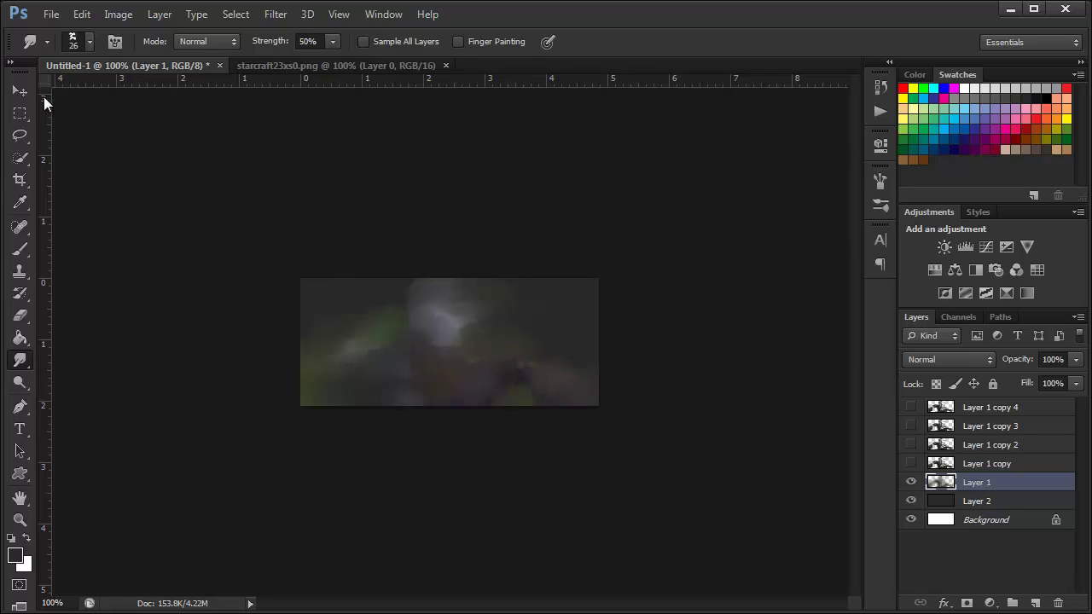
key("v")
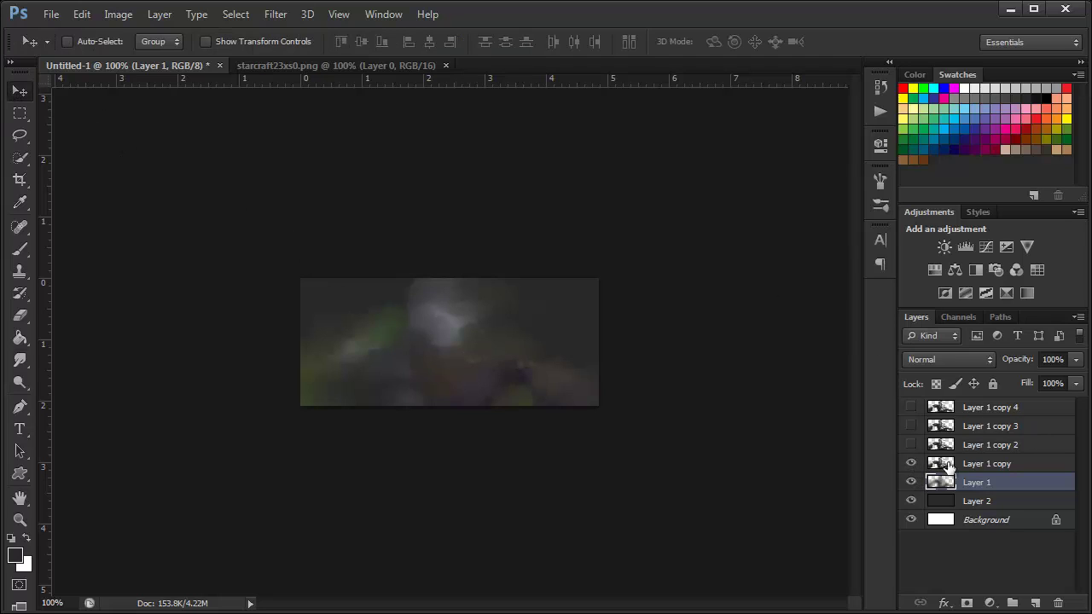
left_click(964, 463)
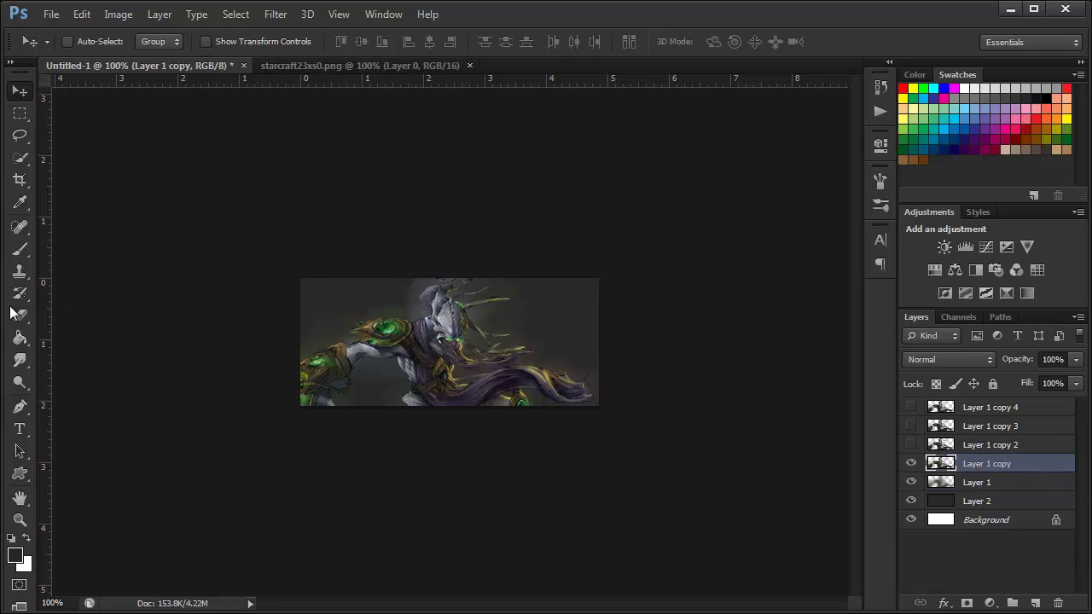
left_click(20, 360)
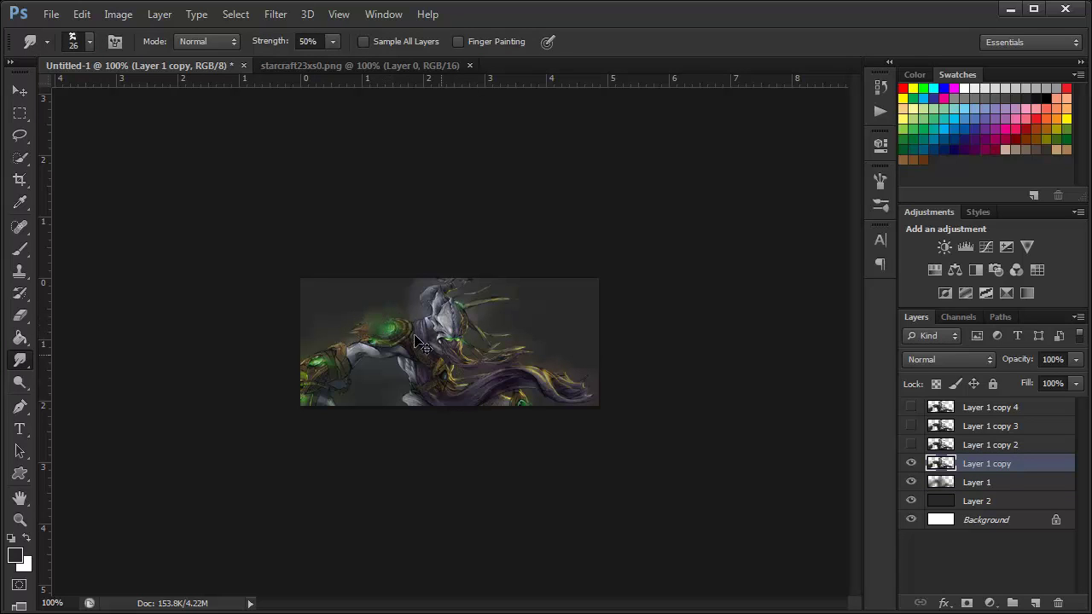
Load the 9 paint splatter brushes and choose brush 228 at 35 px
right_click(447, 324)
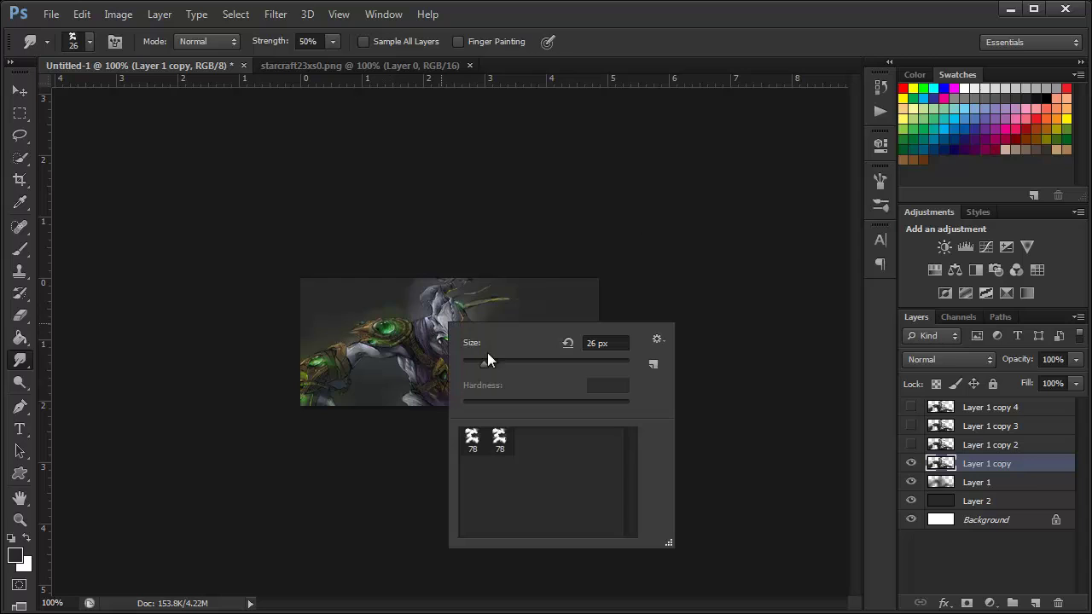
left_click(657, 342)
left_click(704, 197)
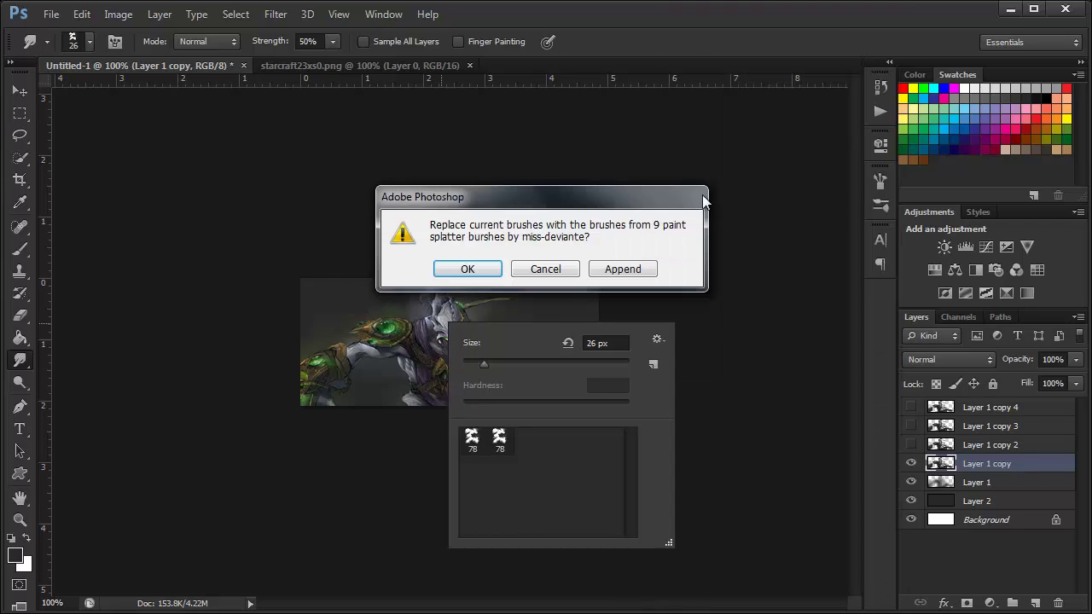
left_click(474, 268)
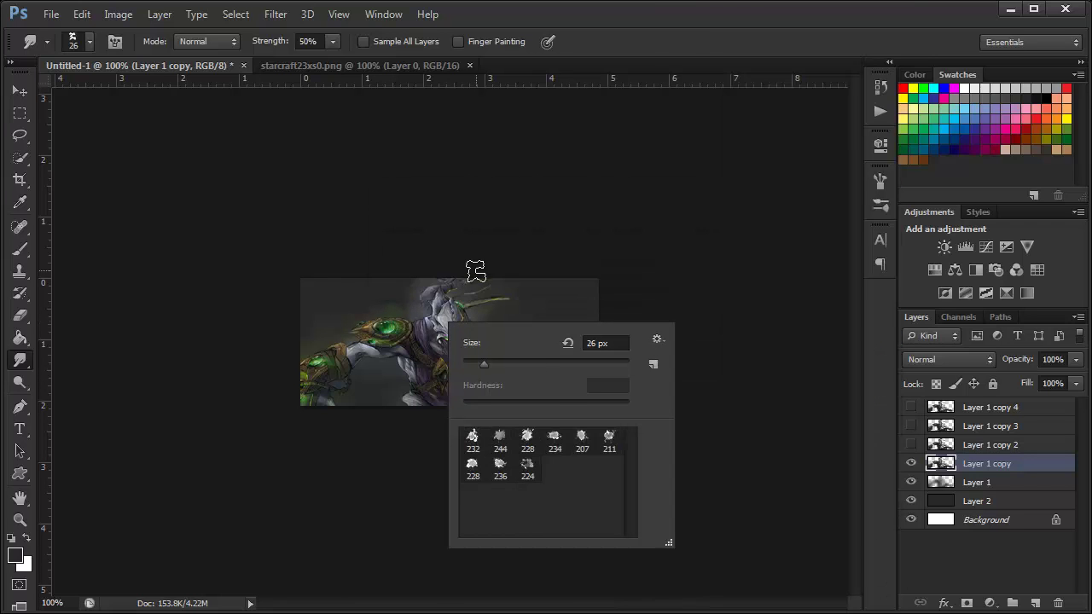
left_click(579, 440)
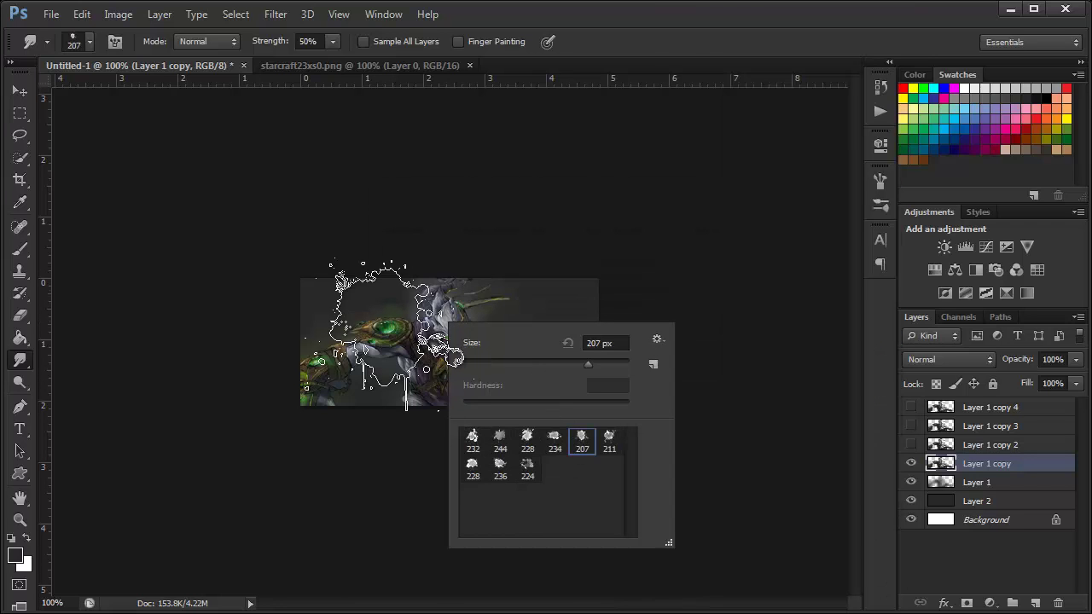
left_click(529, 439)
left_click_drag(558, 361, 492, 364)
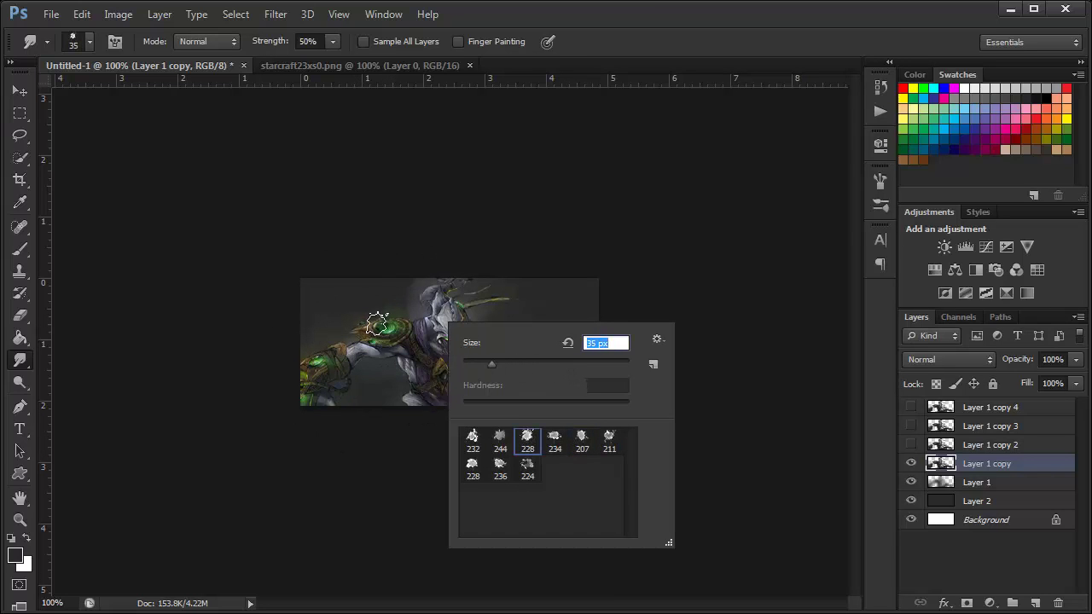
key("Return")
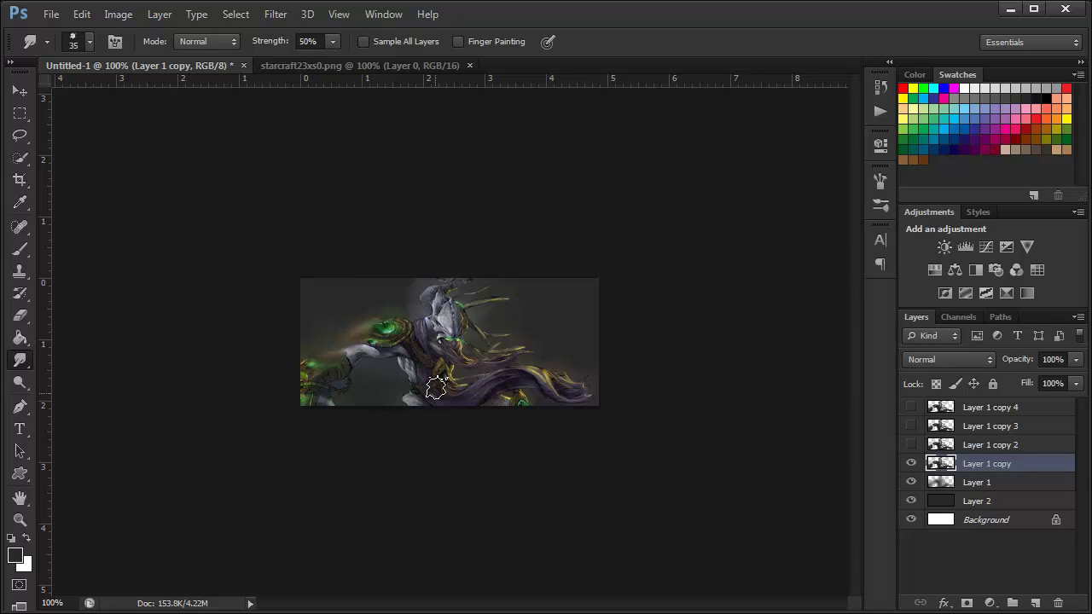
key("ctrl+z")
With Scattering on, smudge Layer 1 copy's arm, green glow, head and right-side detail
left_click(879, 180)
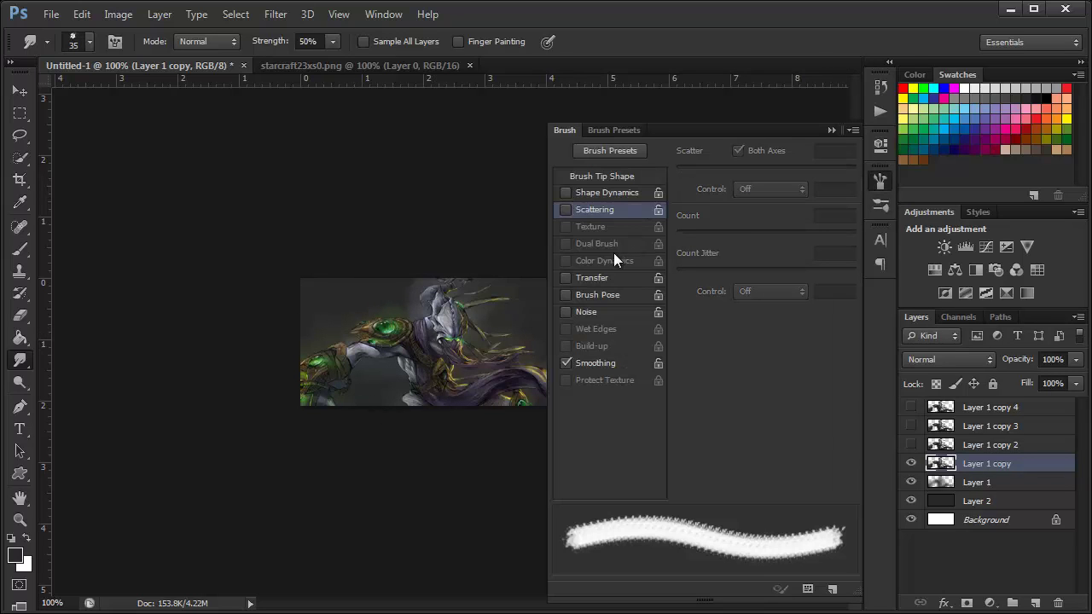
left_click(570, 210)
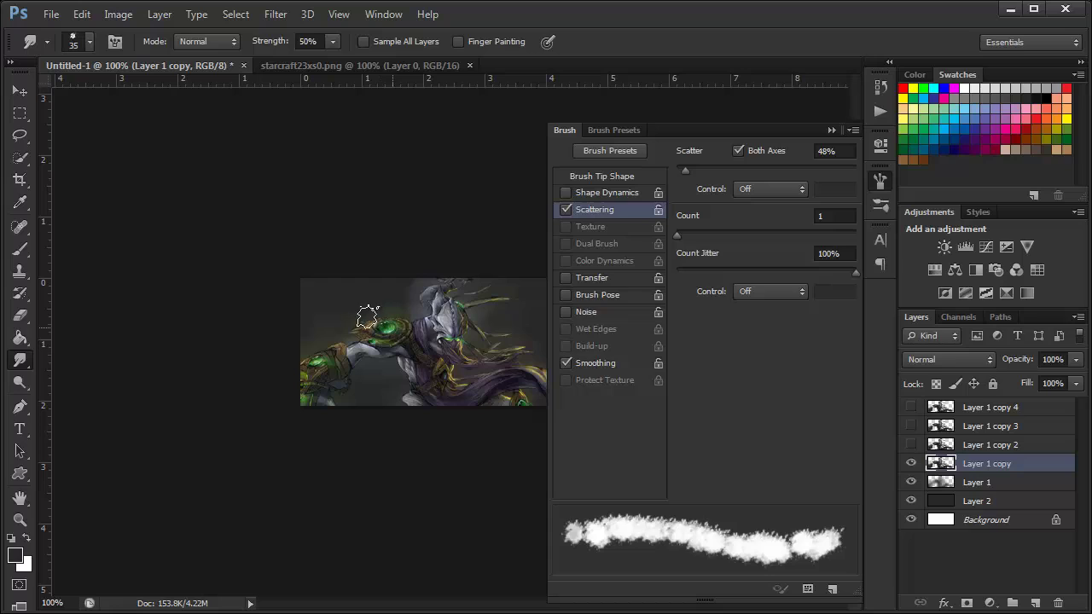
mouse_move(341, 346)
left_mouse_down()
mouse_move(298, 388)
mouse_move(312, 404)
mouse_move(338, 388)
mouse_move(330, 378)
mouse_move(382, 353)
mouse_move(414, 384)
mouse_move(471, 407)
left_mouse_up()
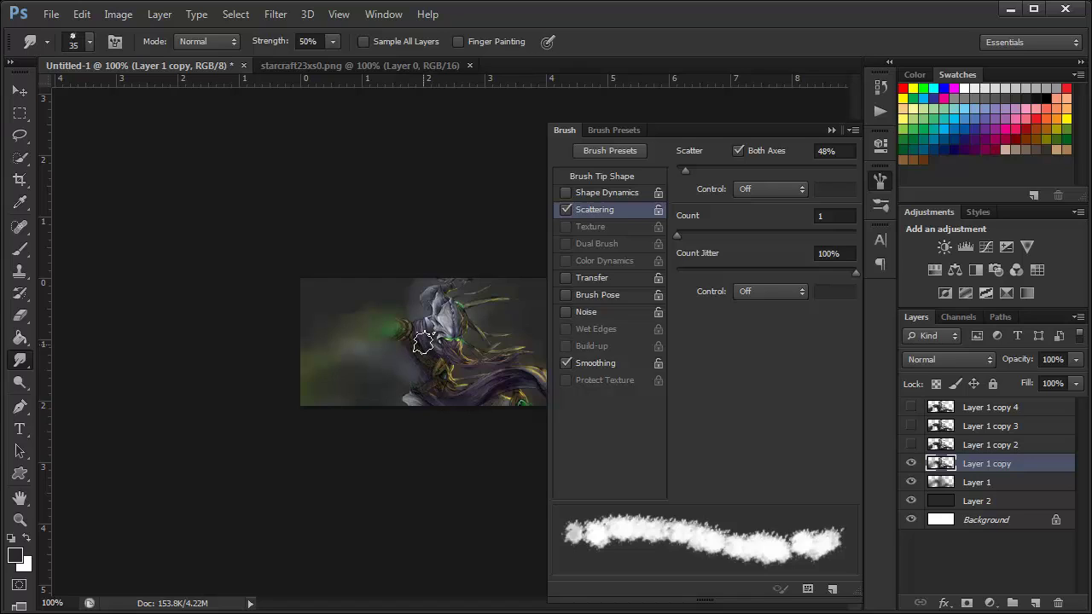
mouse_move(423, 342)
left_mouse_down()
mouse_move(394, 333)
mouse_move(418, 337)
mouse_move(463, 280)
mouse_move(447, 297)
mouse_move(455, 317)
mouse_move(500, 294)
left_mouse_up()
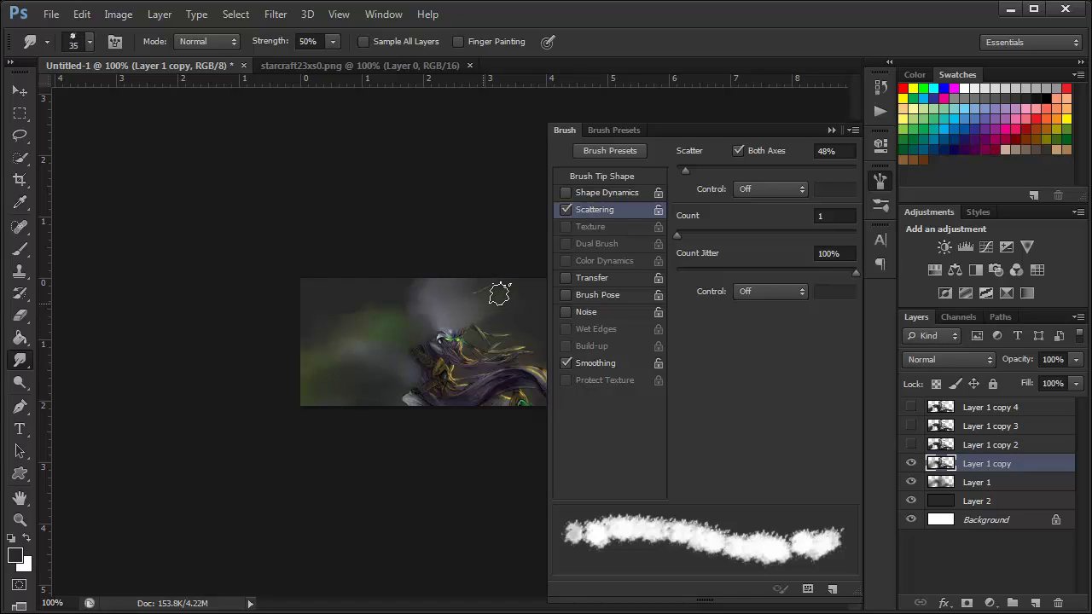
mouse_move(429, 345)
left_mouse_down()
mouse_move(509, 332)
mouse_move(502, 347)
mouse_move(535, 376)
left_mouse_up()
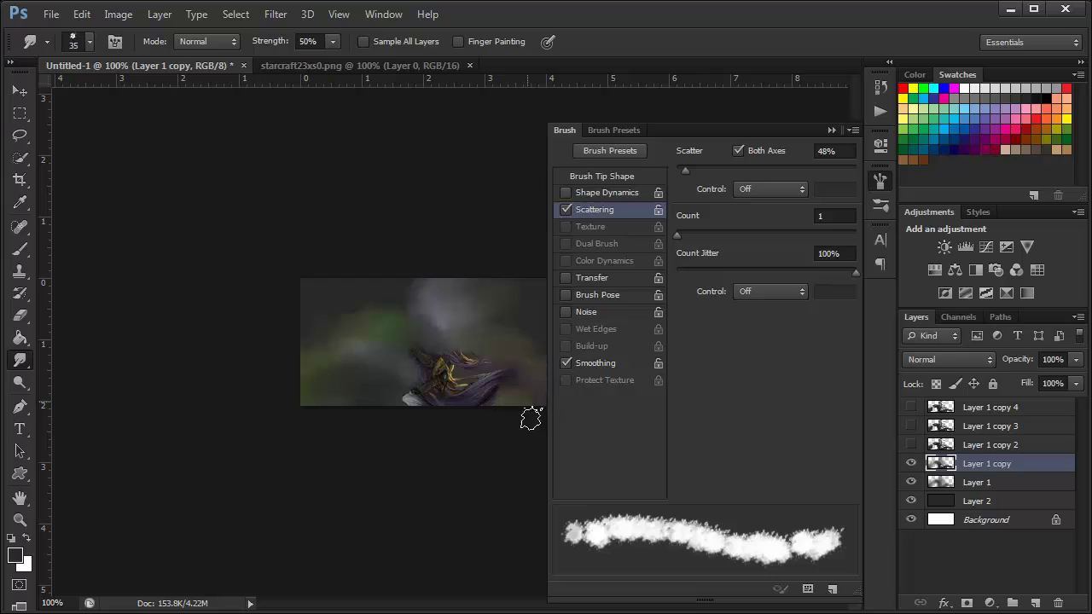
mouse_move(445, 373)
left_mouse_down()
mouse_move(448, 358)
mouse_move(407, 402)
mouse_move(460, 386)
mouse_move(474, 414)
left_mouse_up()
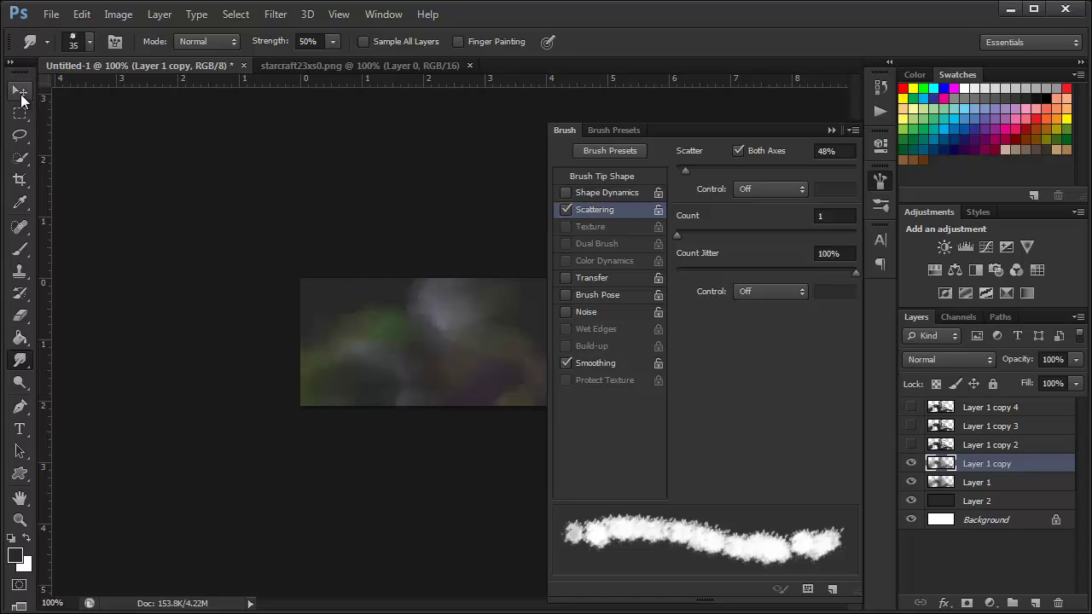
Check Layer 1 copy by toggling its visibility, then show and select Layer 1 copy 2
left_click(19, 91)
left_click(832, 131)
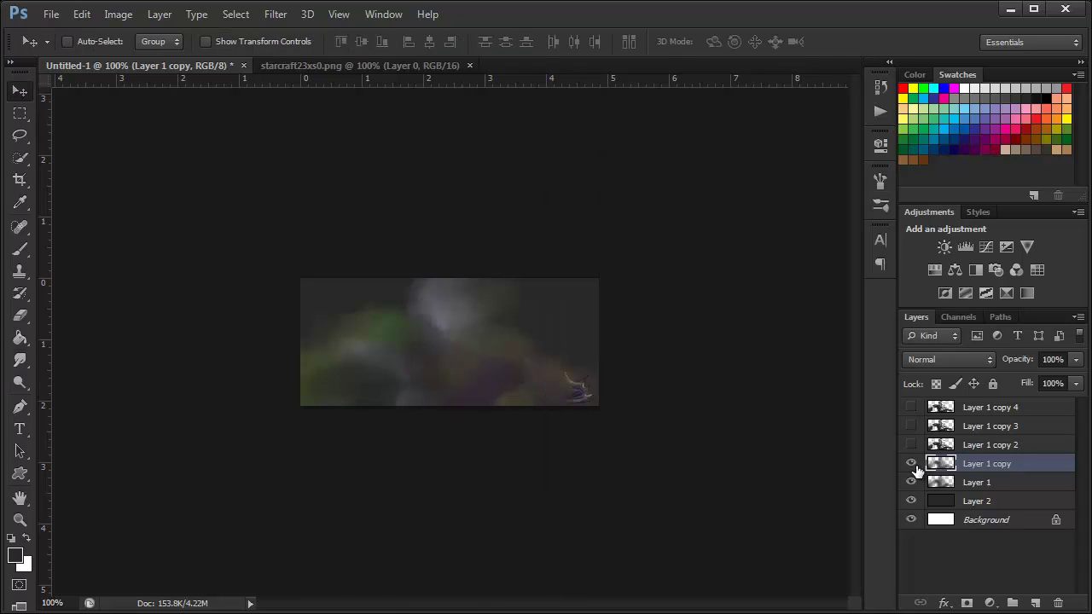
left_click(912, 464)
left_click(913, 464)
left_click(911, 463)
left_click(20, 360)
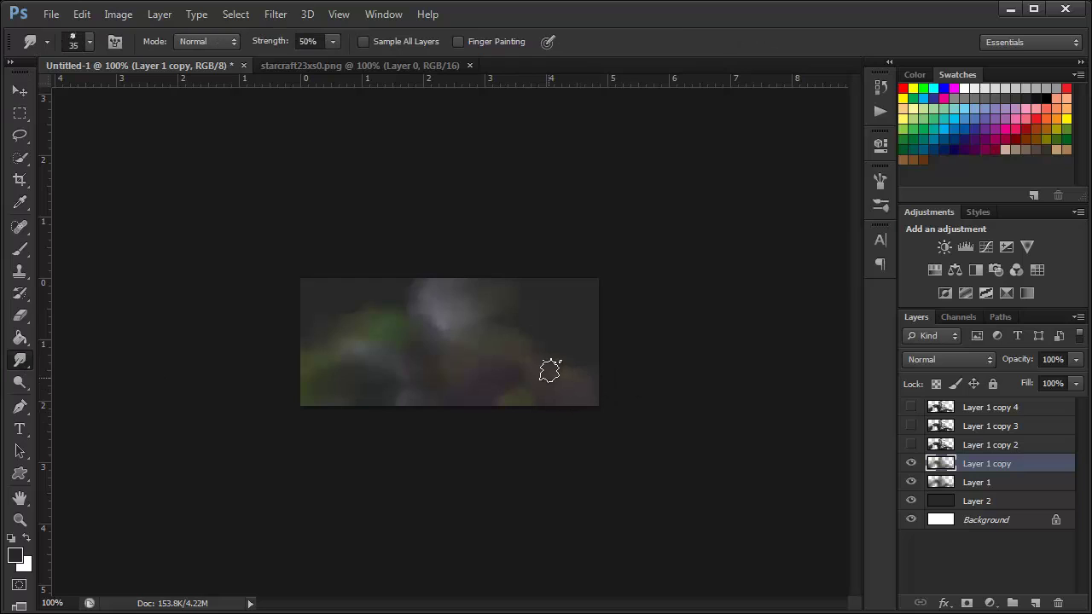
left_click(21, 91)
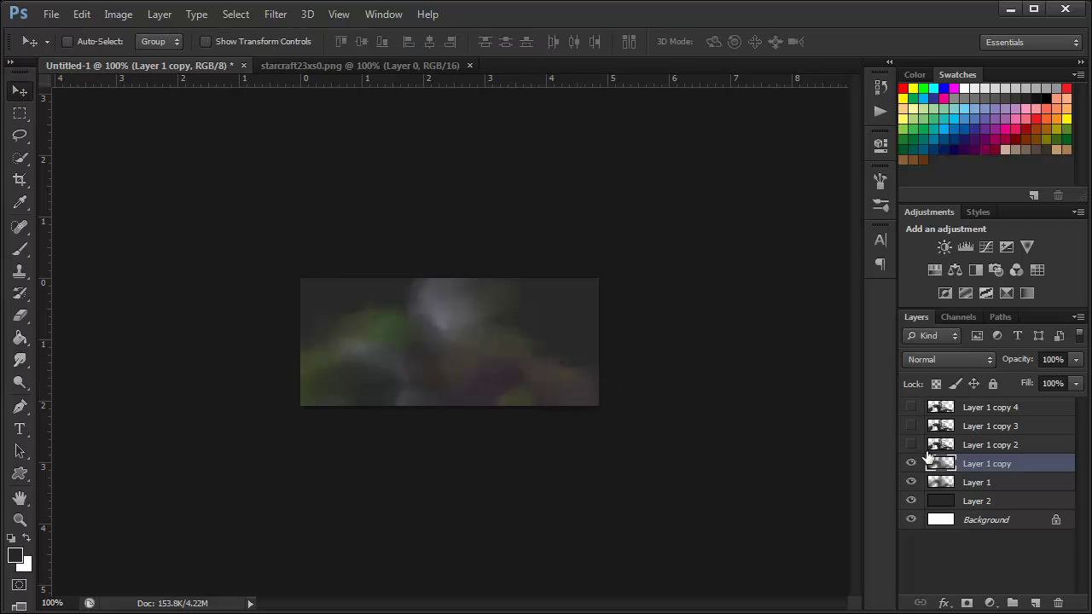
left_click(909, 444)
left_click(971, 448)
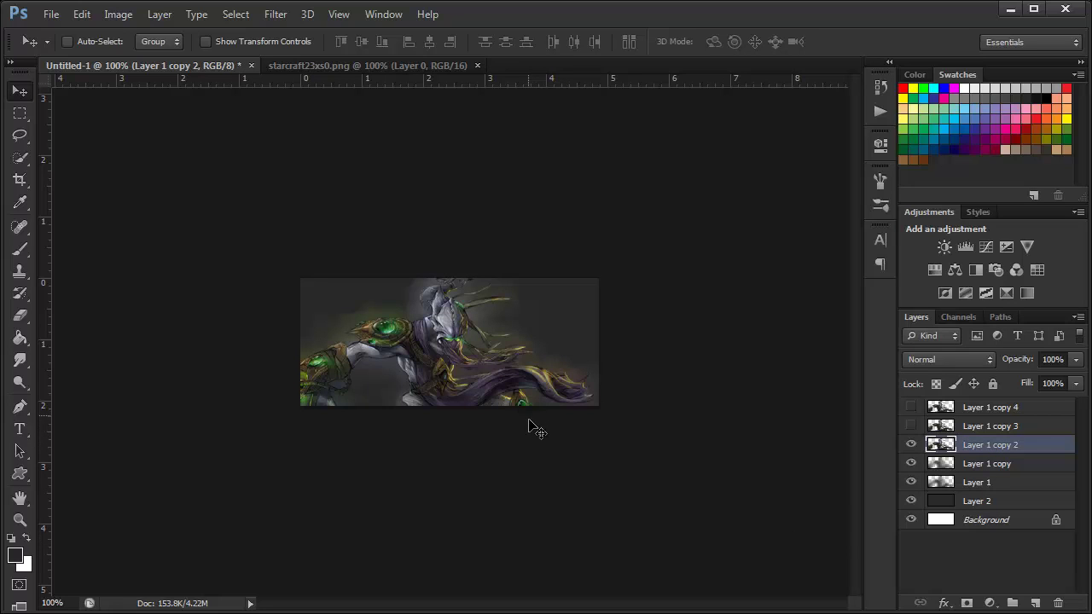
Set up the Smudge tool brush with lower Scattering and Shape Dynamics enabled
left_click(20, 360)
right_click(437, 322)
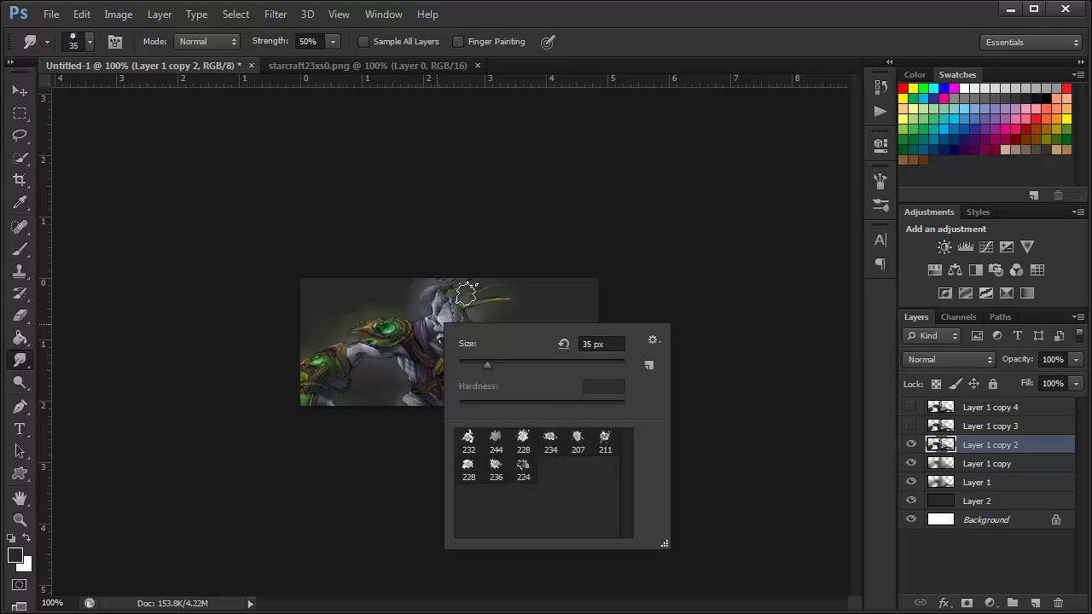
left_click(322, 197)
left_click(882, 180)
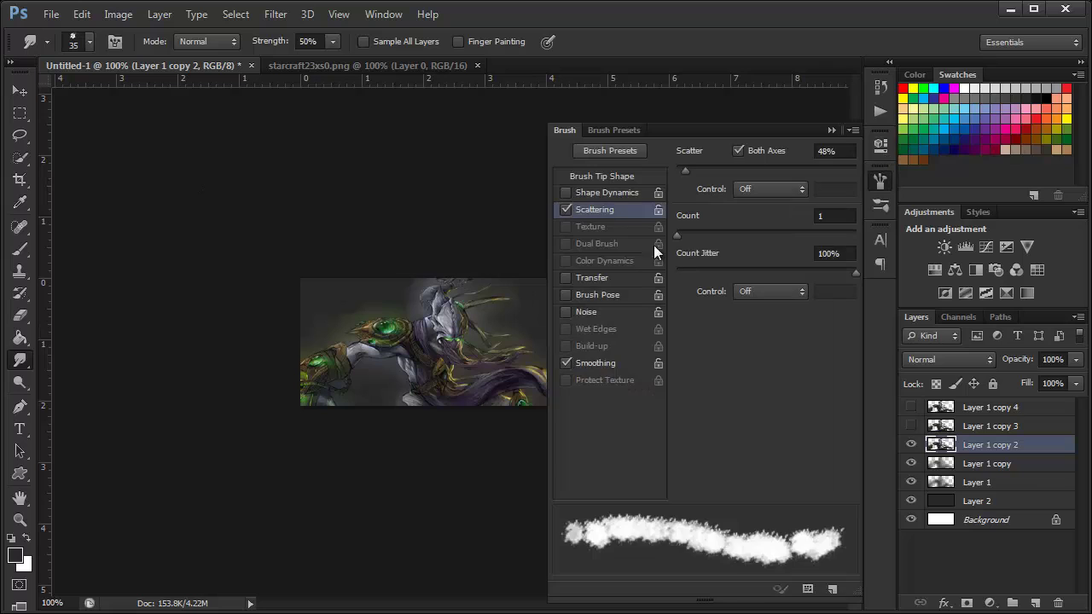
left_click_drag(686, 171, 680, 169)
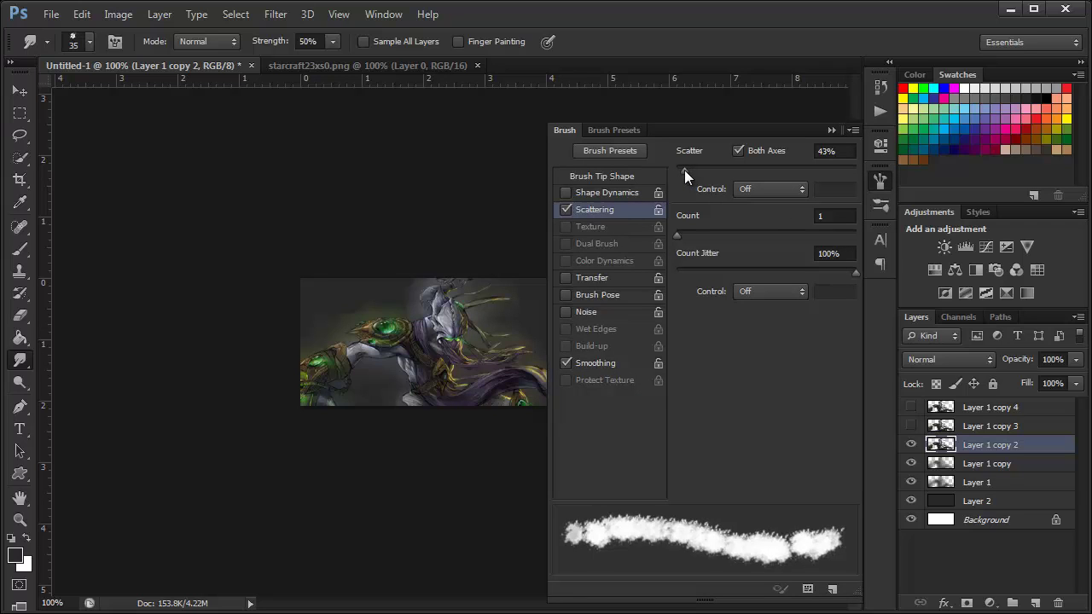
left_click(600, 191)
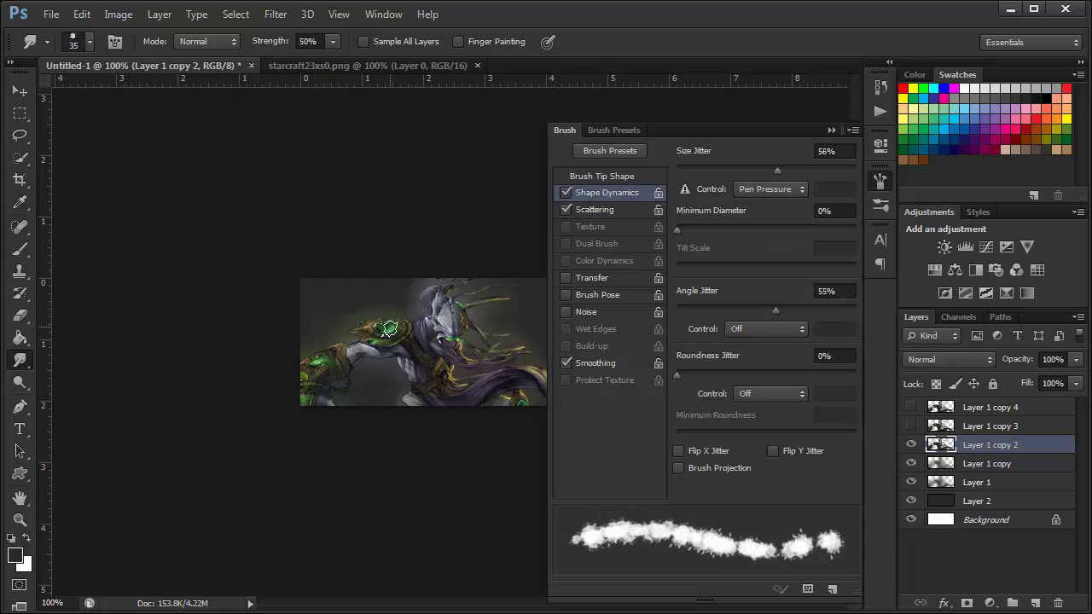
Smudge the shoulder glow, lower-left edge, arm, head and strands of the figure on Layer 1 copy 2
mouse_move(389, 329)
left_mouse_down()
mouse_move(365, 325)
mouse_move(321, 356)
left_mouse_up()
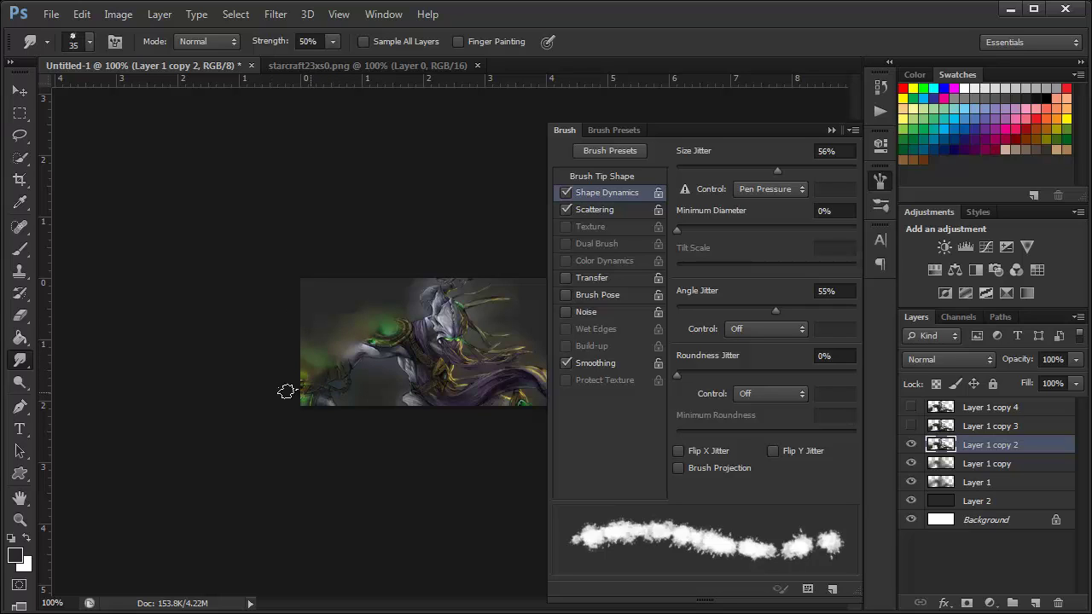
left_click_drag(285, 392, 273, 407)
mouse_move(360, 356)
left_mouse_down()
mouse_move(414, 366)
mouse_move(415, 409)
left_mouse_up()
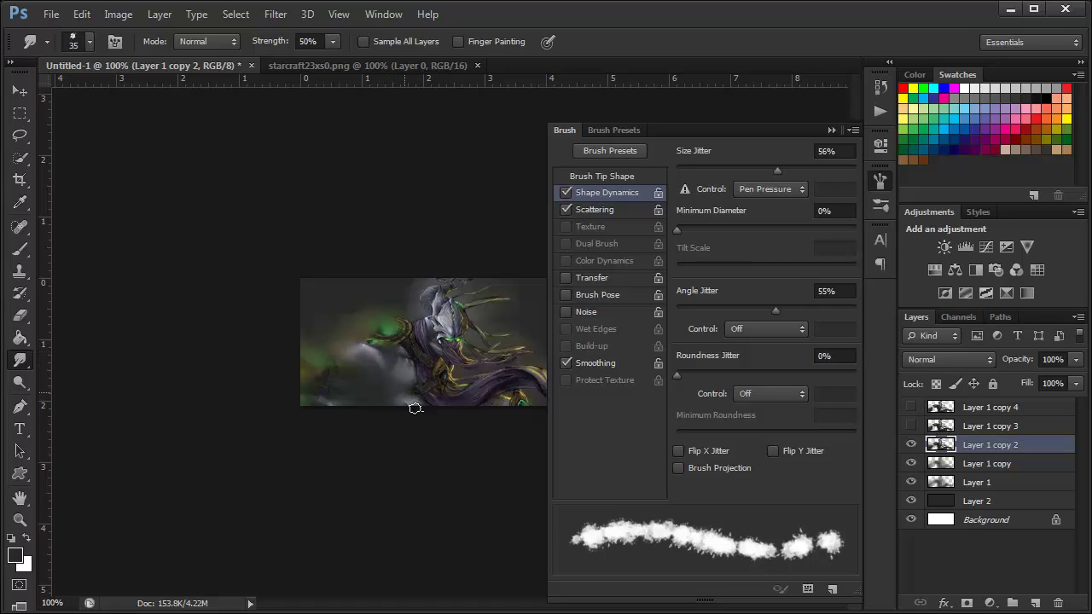
left_click(830, 130)
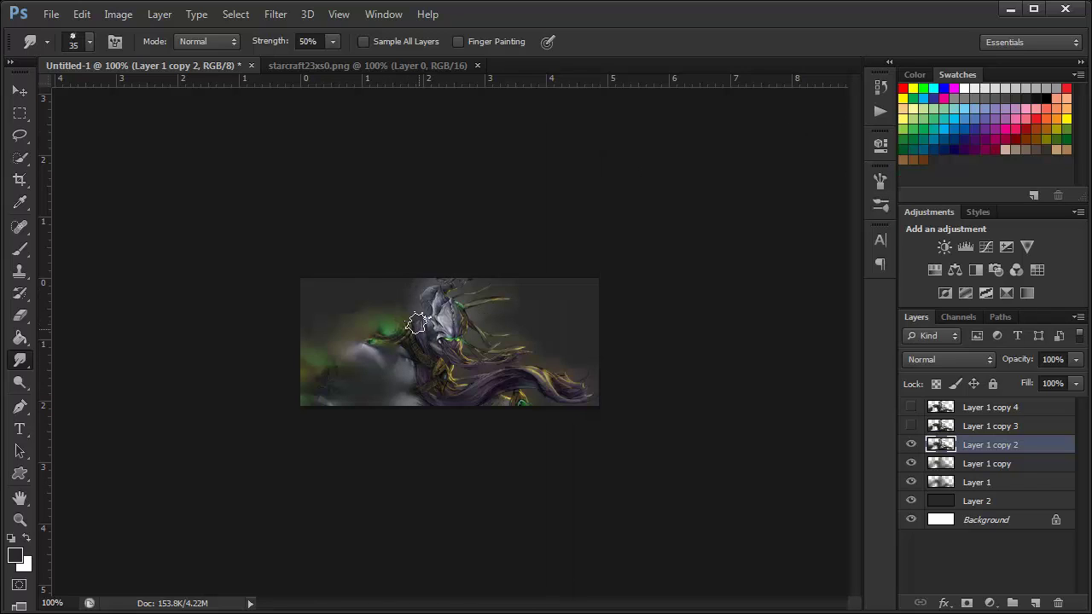
left_click_drag(390, 312, 443, 295)
mouse_move(419, 256)
left_mouse_down()
mouse_move(443, 288)
mouse_move(531, 278)
left_mouse_up()
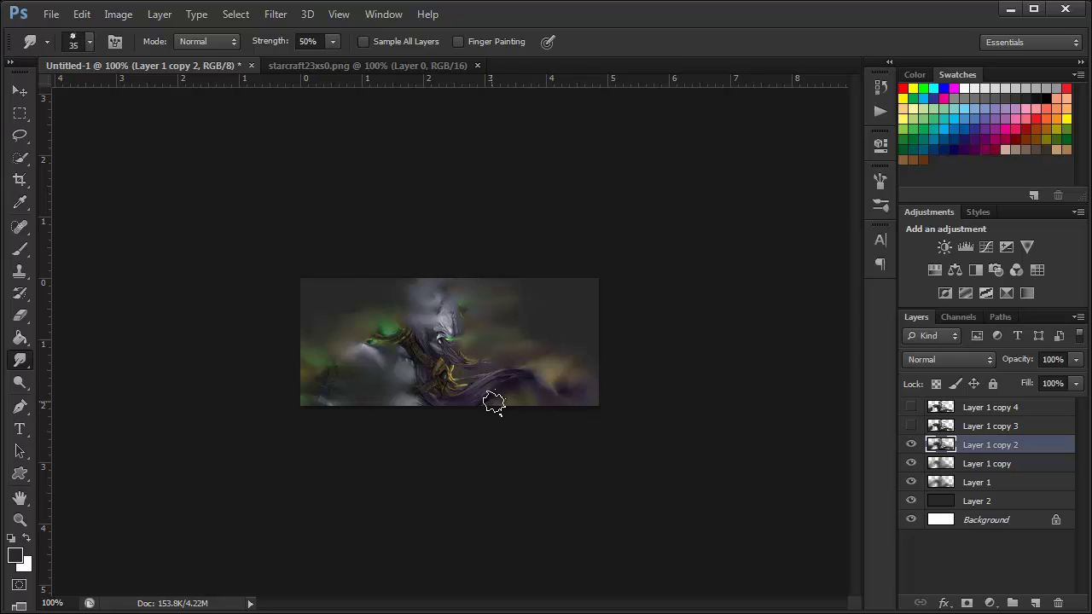
left_click_drag(453, 371, 475, 385)
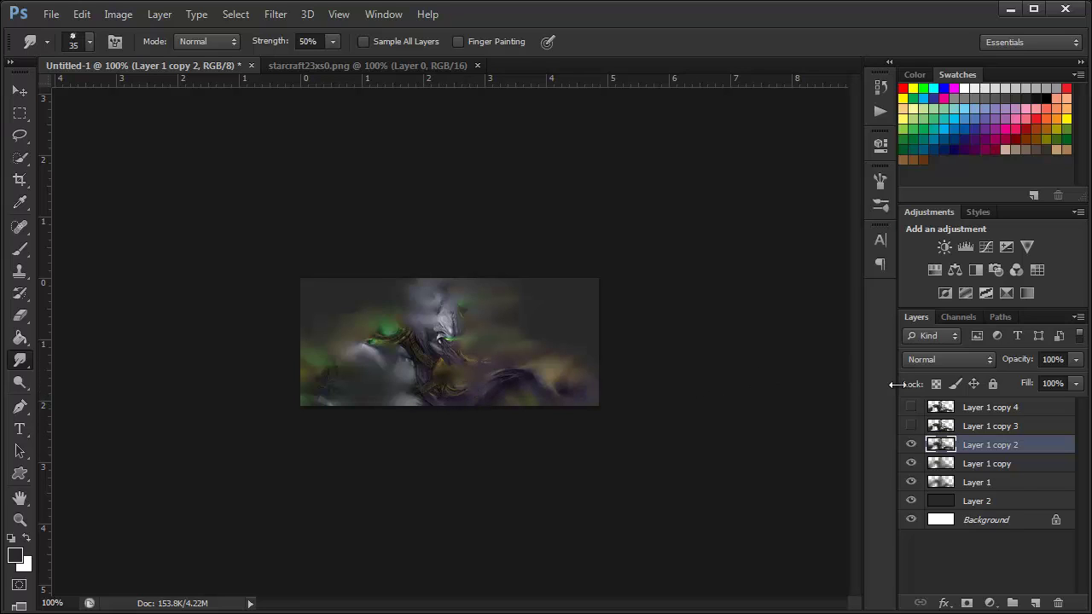
Show and select Layer 1 copy 3, toggling its visibility to compare
left_click(912, 425)
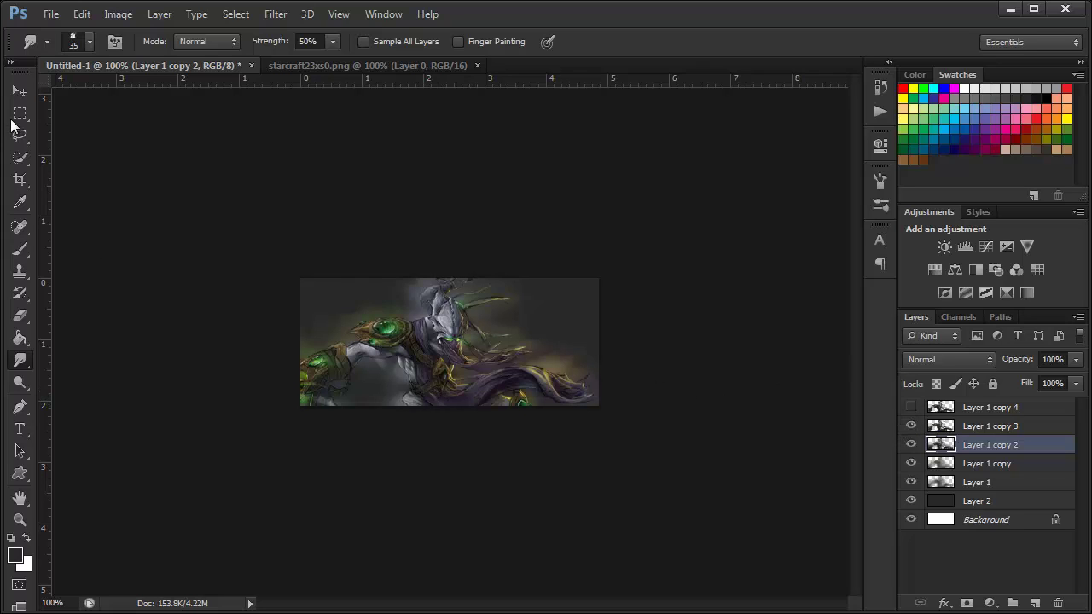
key("v")
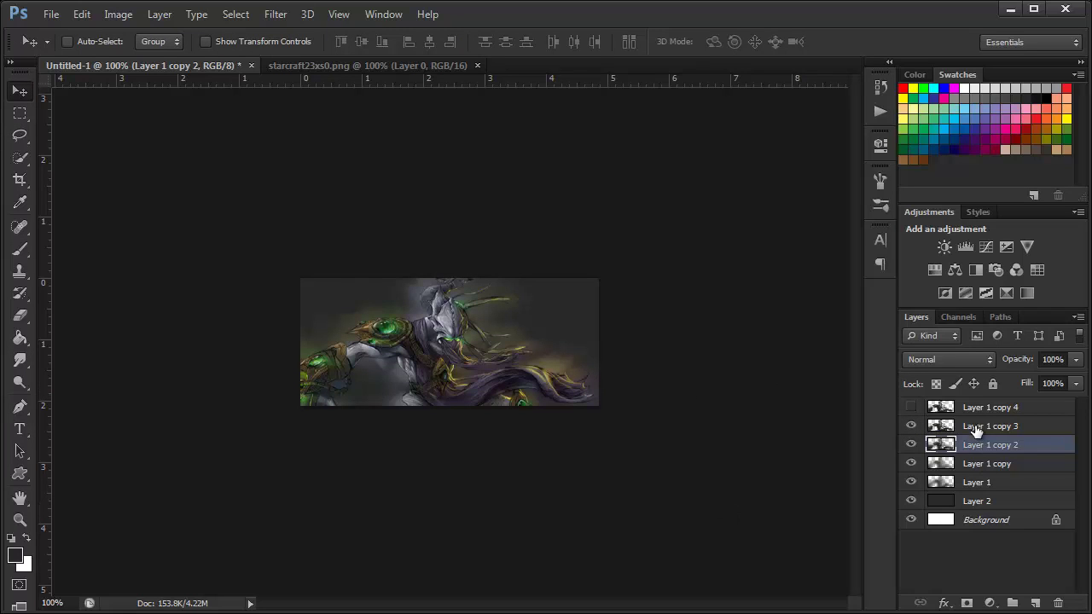
left_click(979, 427)
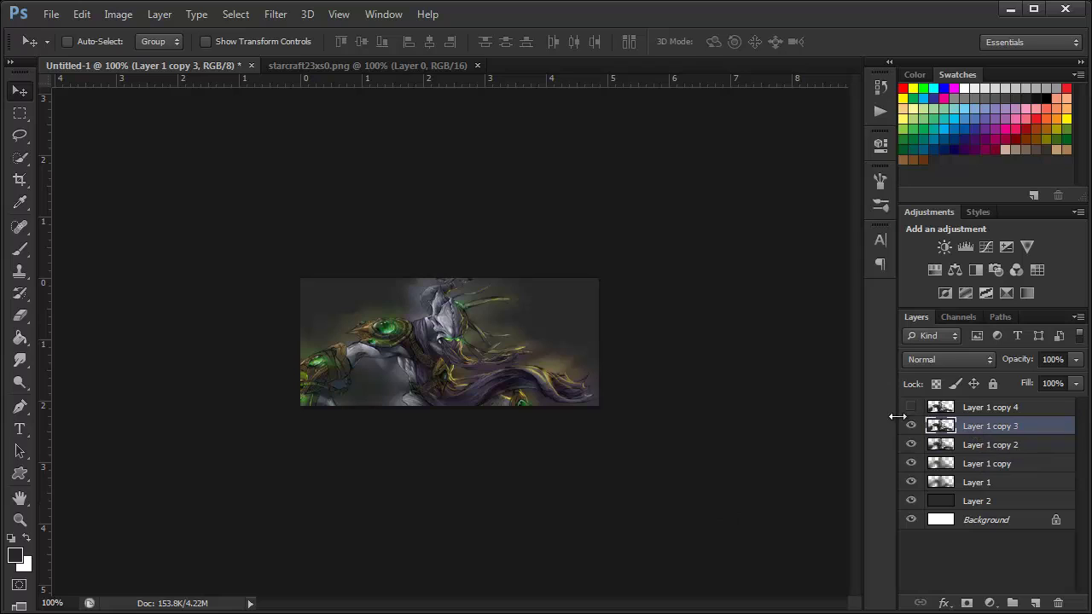
left_click(911, 427)
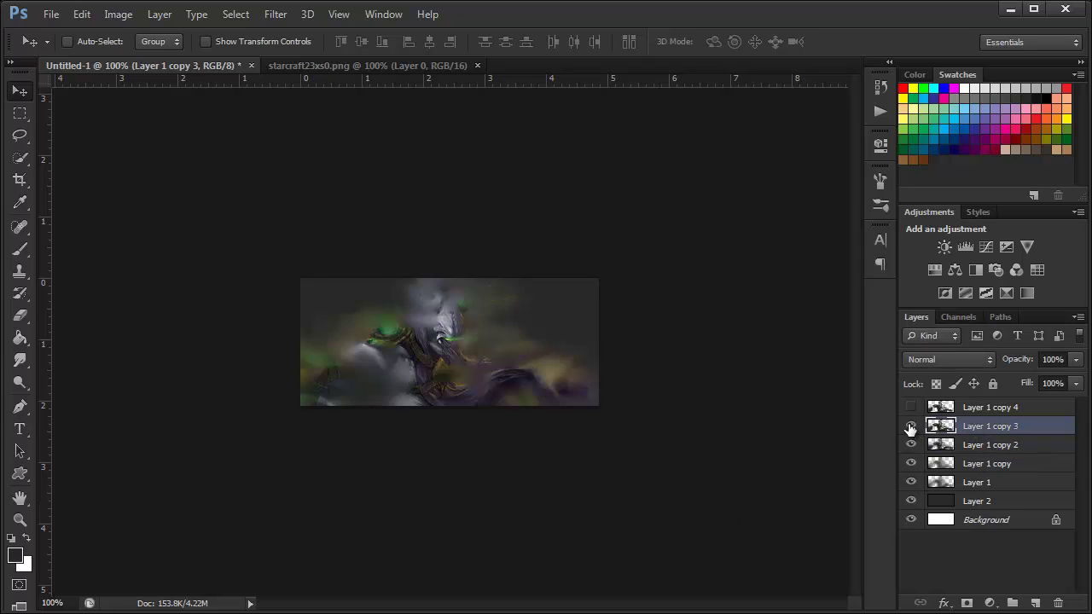
left_click(911, 427)
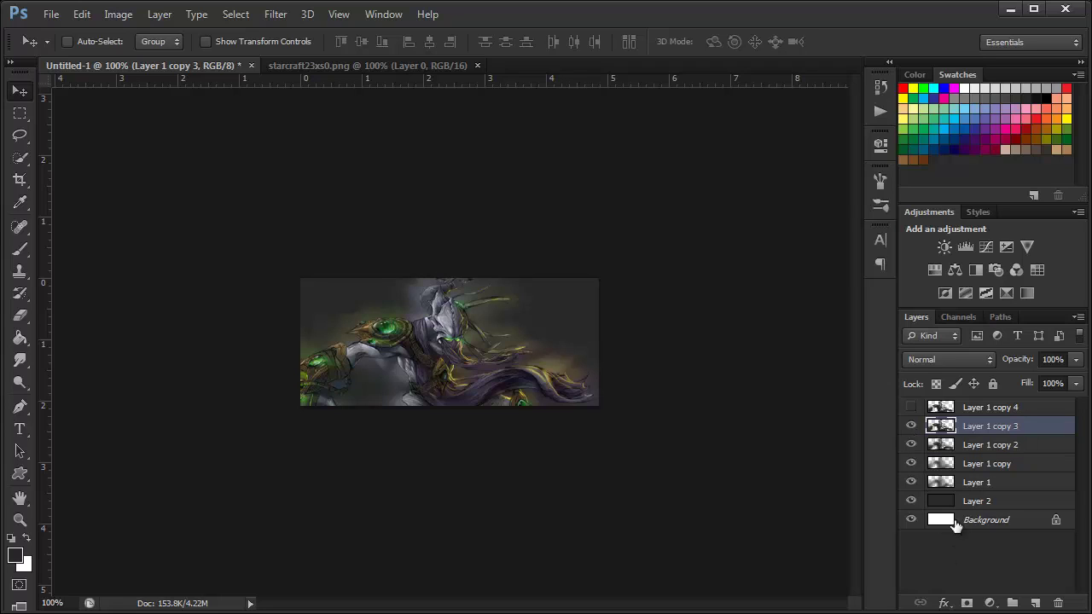
Add a new layer above Layer 2 and ready a white Brush tool
left_click(977, 501)
left_click(1035, 603)
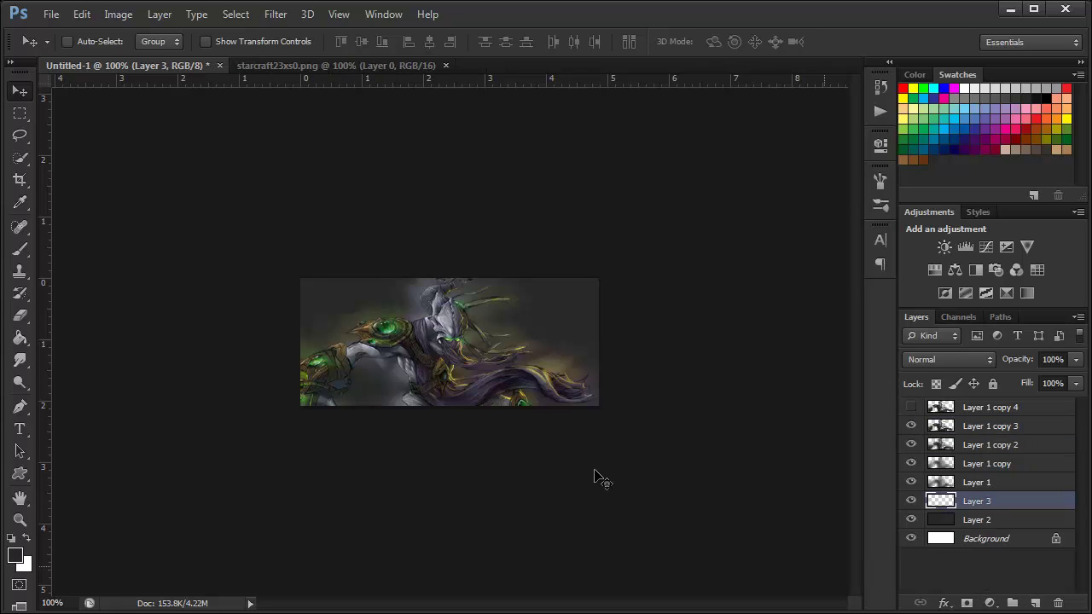
left_click(20, 248)
left_click(26, 254)
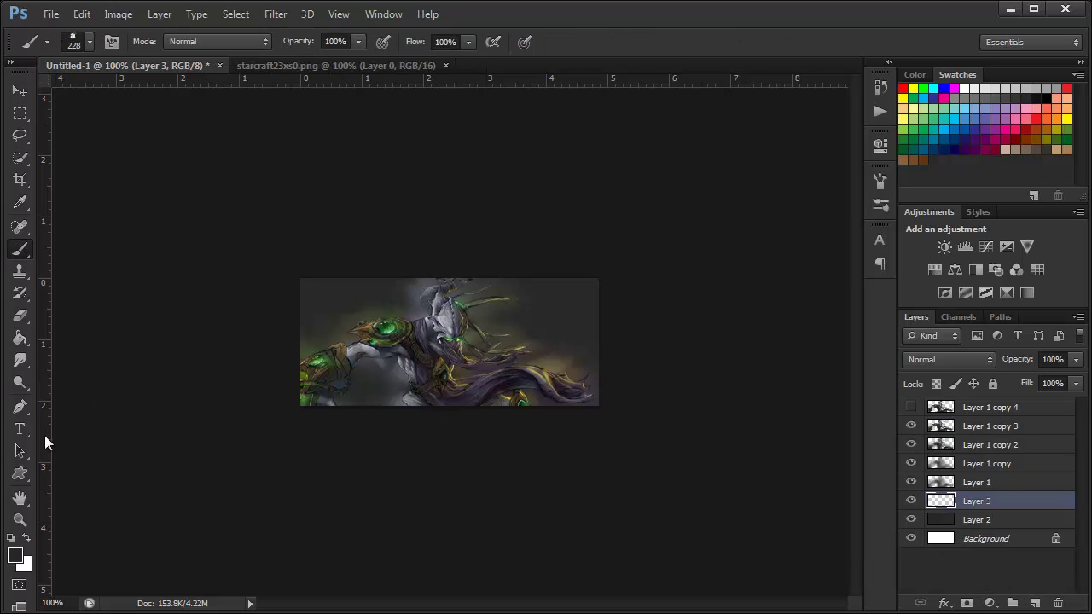
left_click(27, 539)
left_click(405, 307)
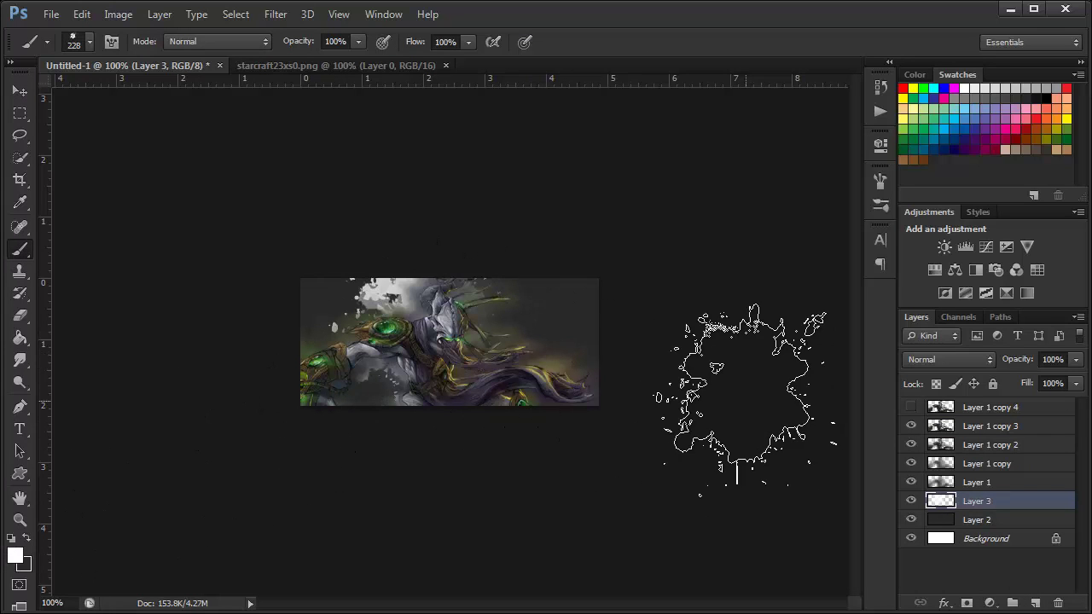
key("ctrl+z")
Load the paint splatter brush set and test the 244 and 207 splatter tips
right_click(445, 335)
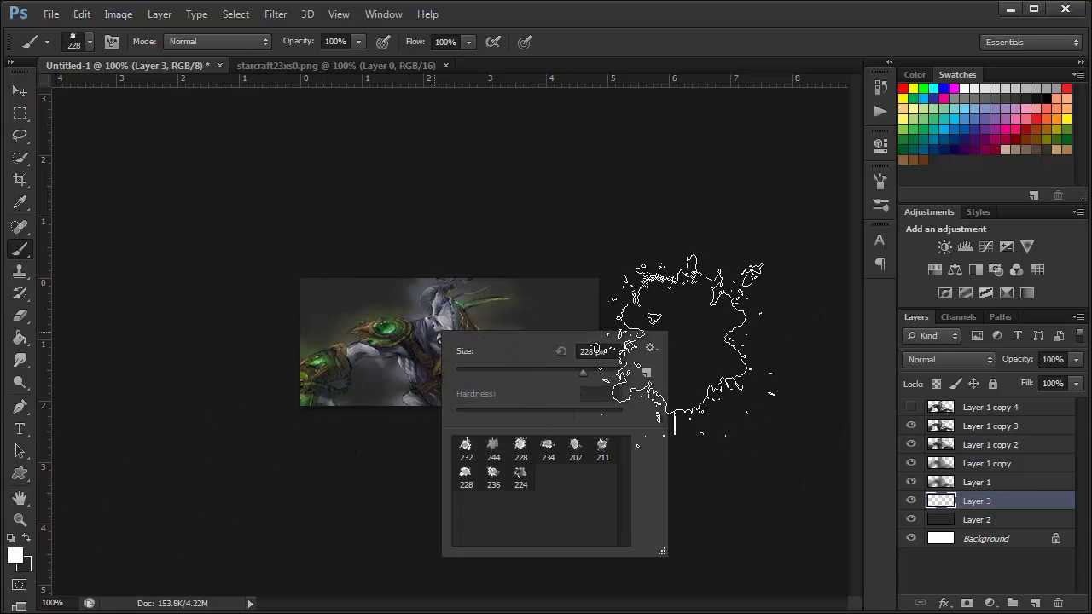
left_click(650, 349)
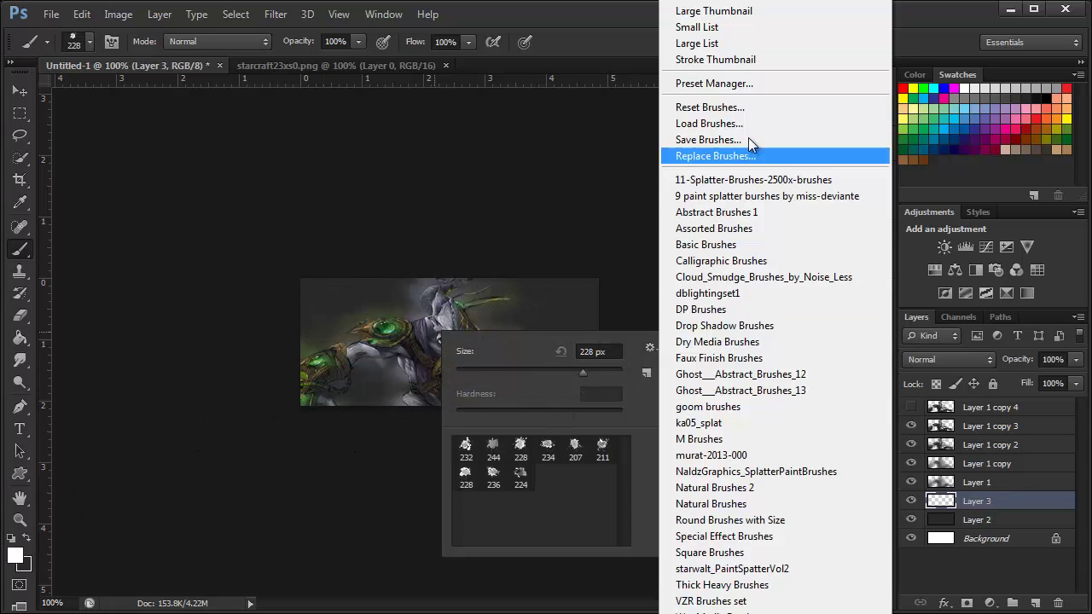
left_click(719, 198)
left_click(522, 269)
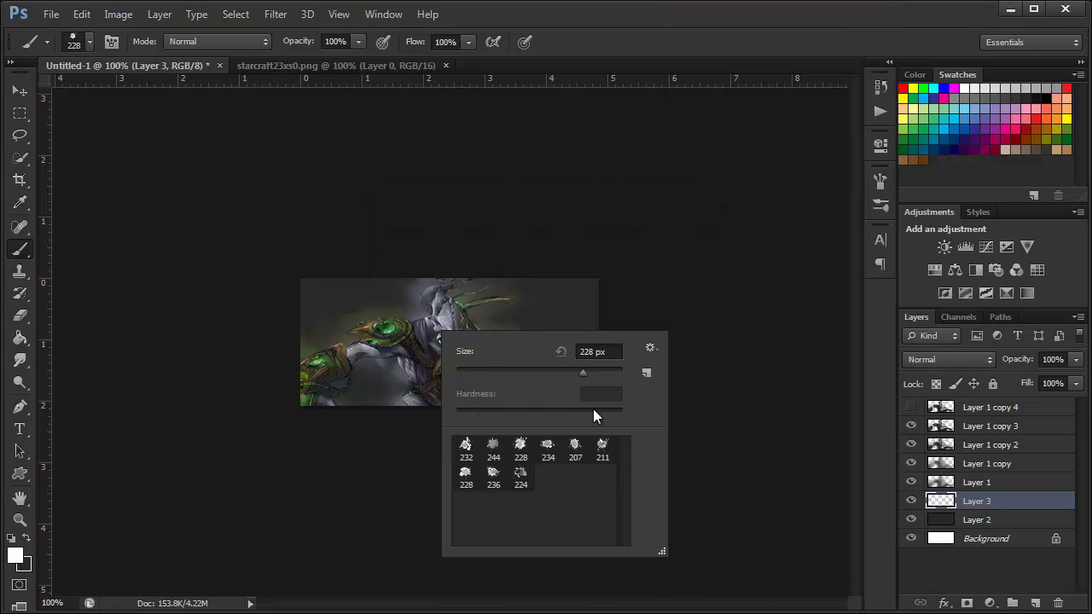
left_click(494, 447)
left_click(350, 345)
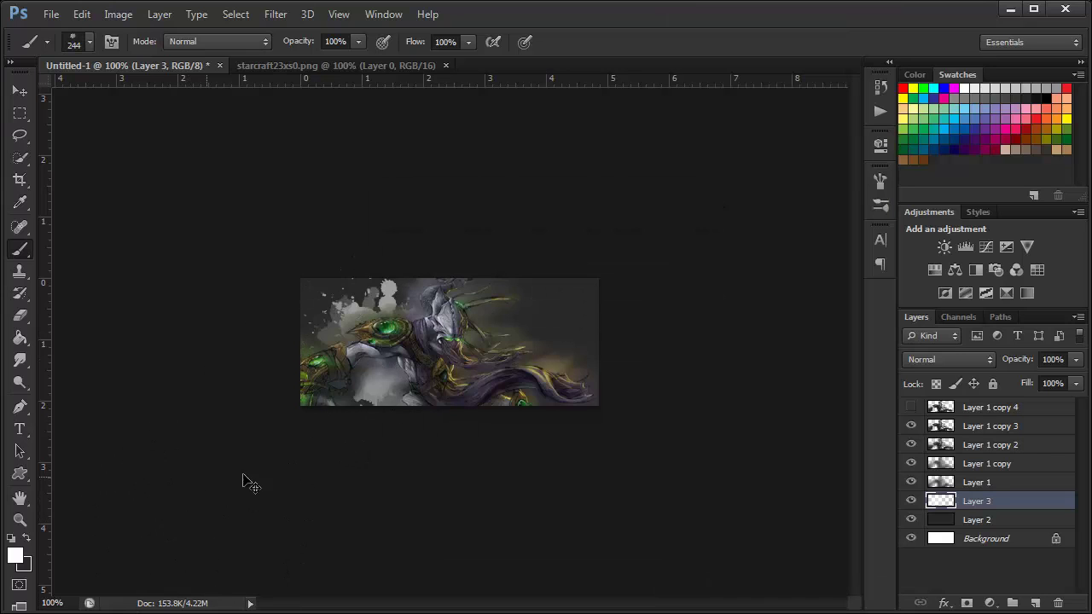
key("ctrl+z")
left_click(478, 376)
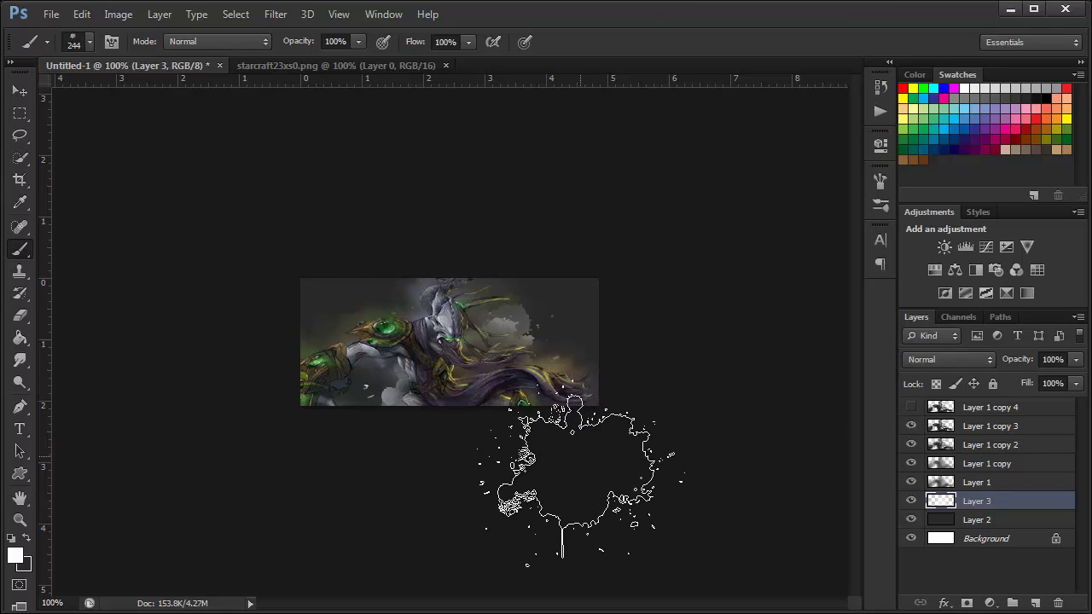
right_click(499, 334)
left_click(633, 452)
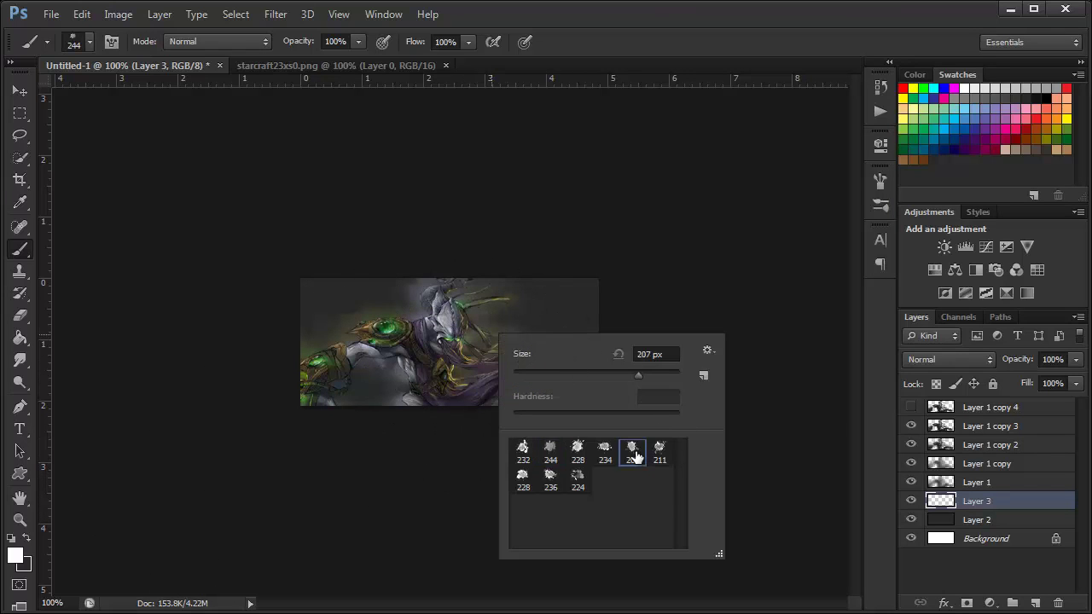
left_click(469, 367)
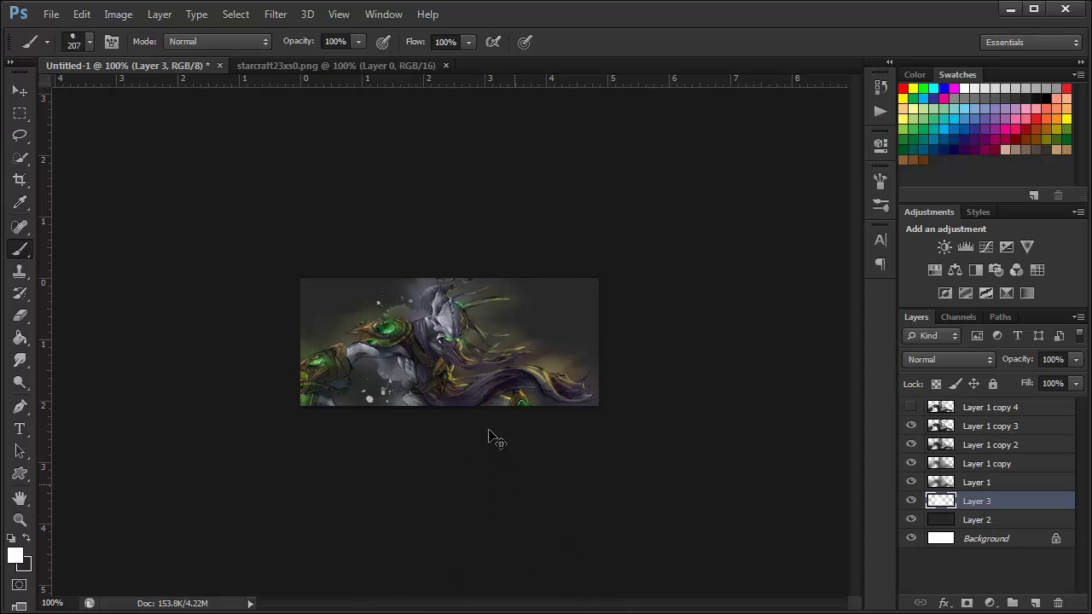
key("ctrl+z")
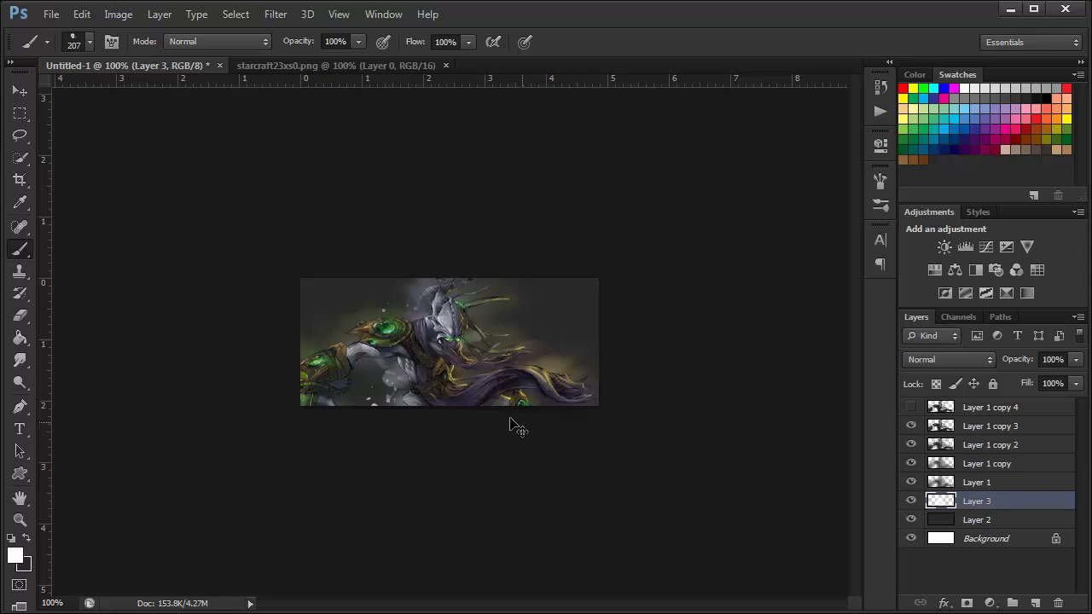
Choose the 236 splatter brush and test a white splatter on Layer 3, then undo it
right_click(418, 365)
left_click(586, 478)
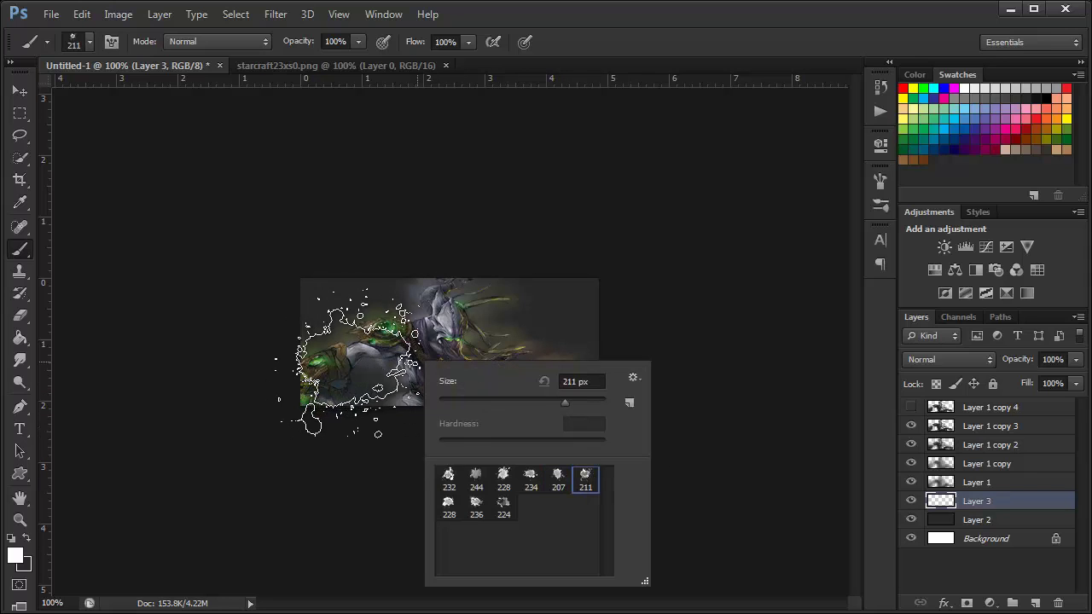
left_click(476, 504)
key("Return")
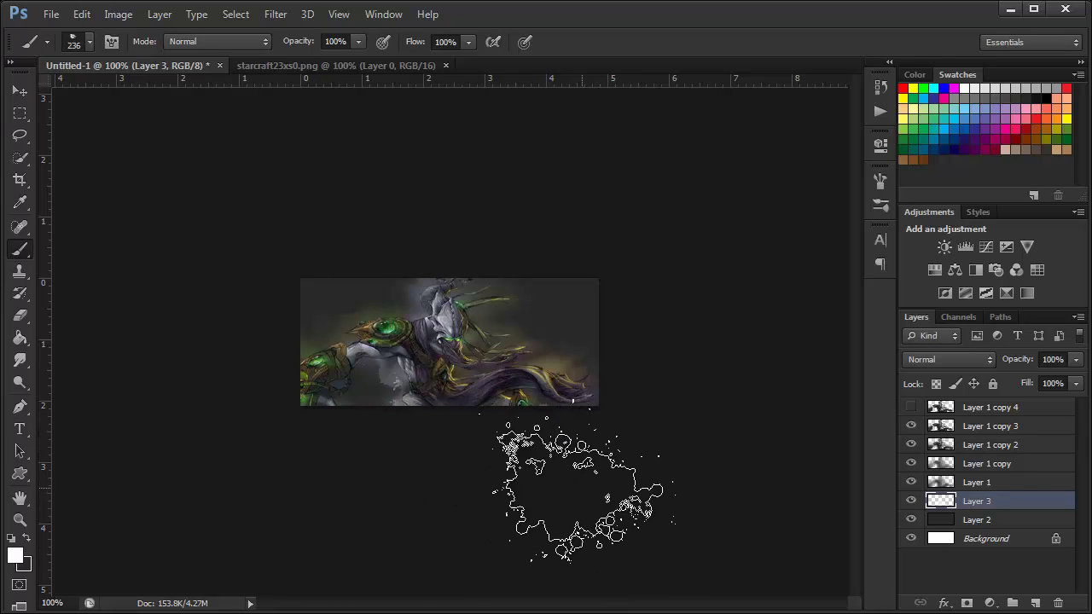
left_click(524, 384)
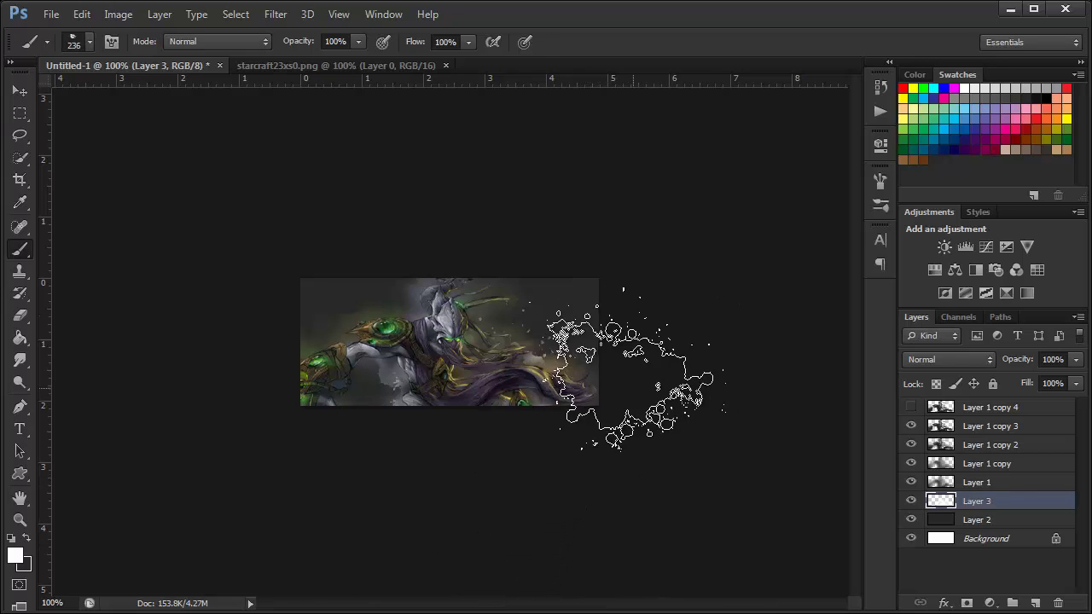
mouse_move(467, 375)
left_mouse_down()
mouse_move(441, 361)
mouse_move(359, 371)
left_mouse_up()
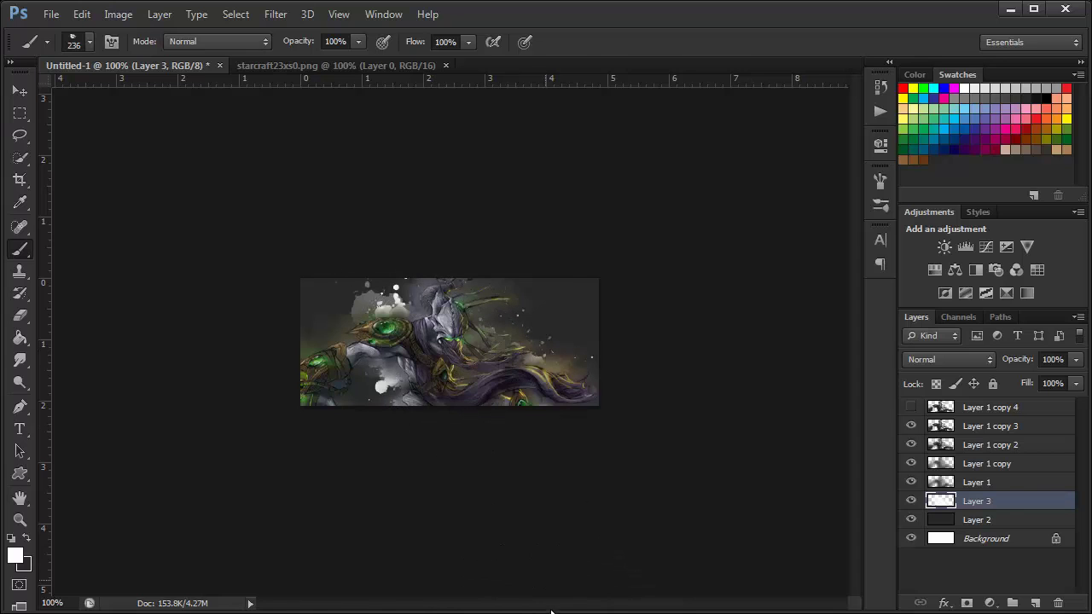
key("ctrl+alt+z")
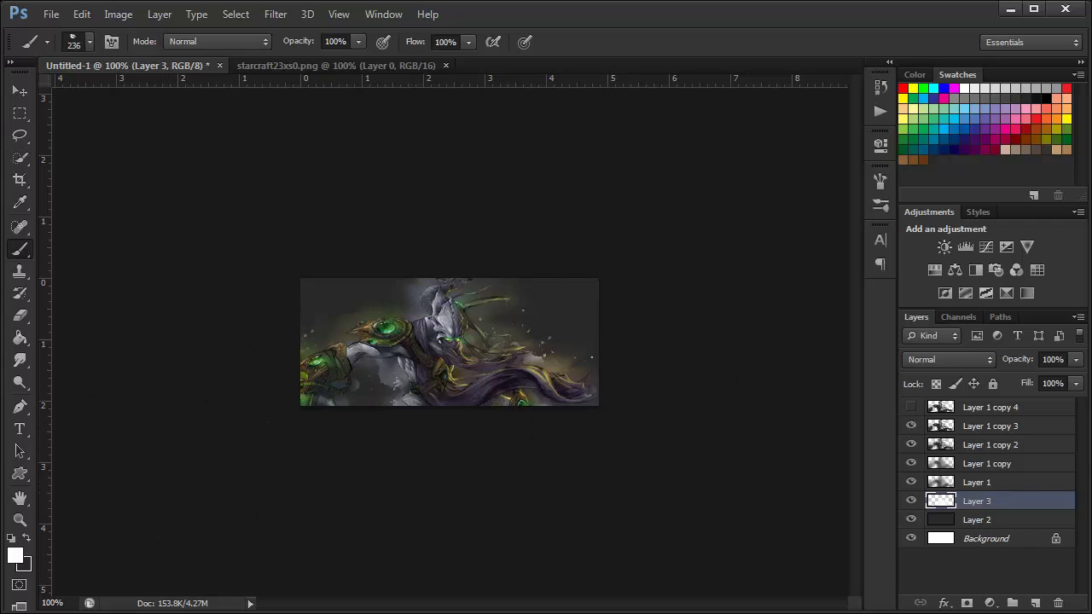
Add Layer 4 and stamp white smoke with brush 228 at 91 px over the arm and left edge
left_click(1031, 603)
right_click(465, 323)
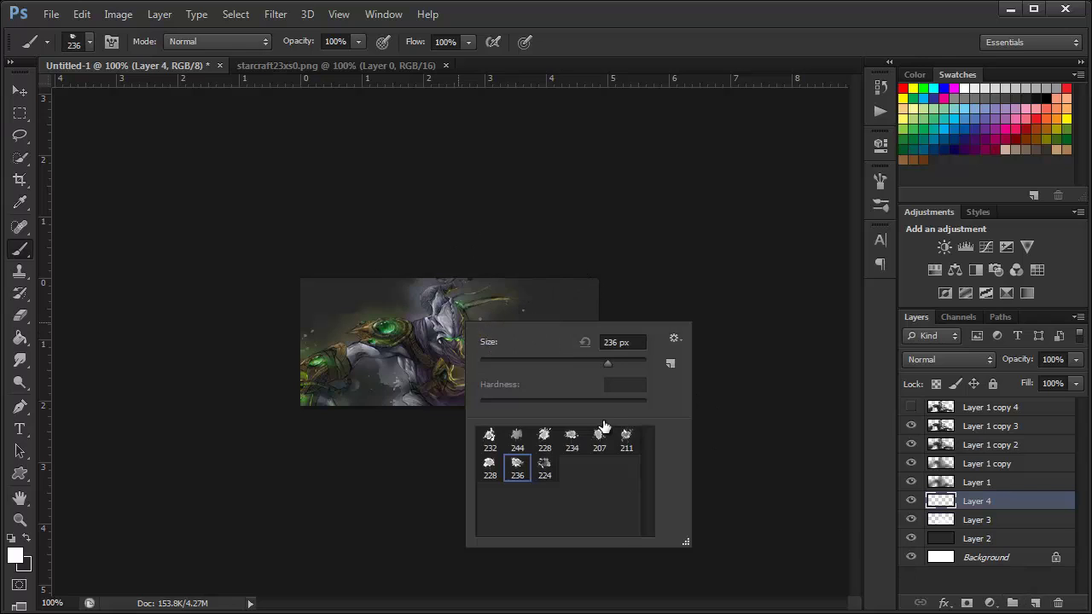
left_click(488, 467)
left_click_drag(580, 362, 554, 363)
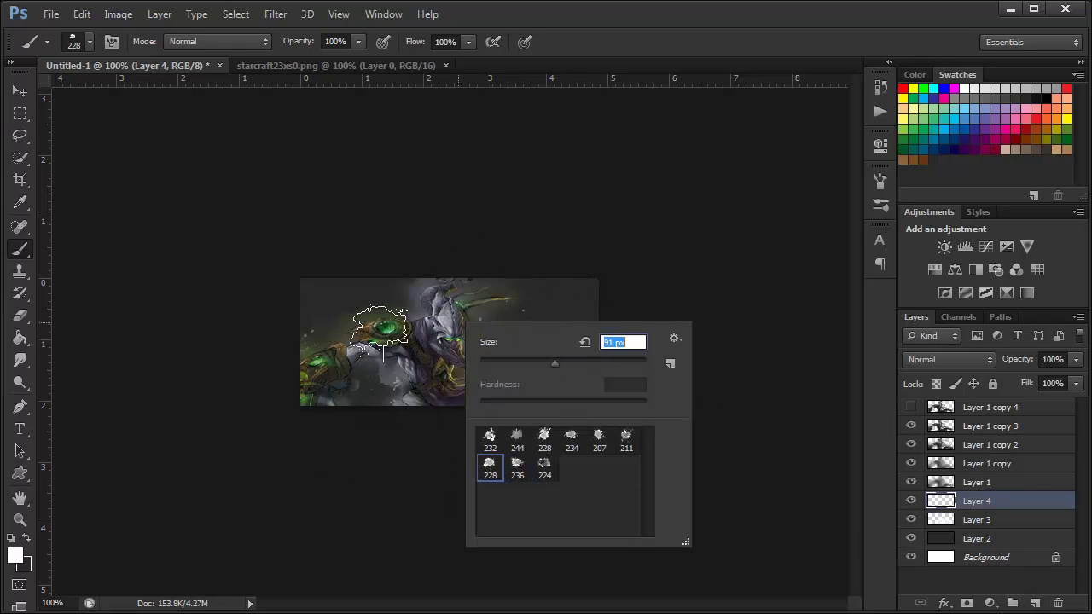
key("Return")
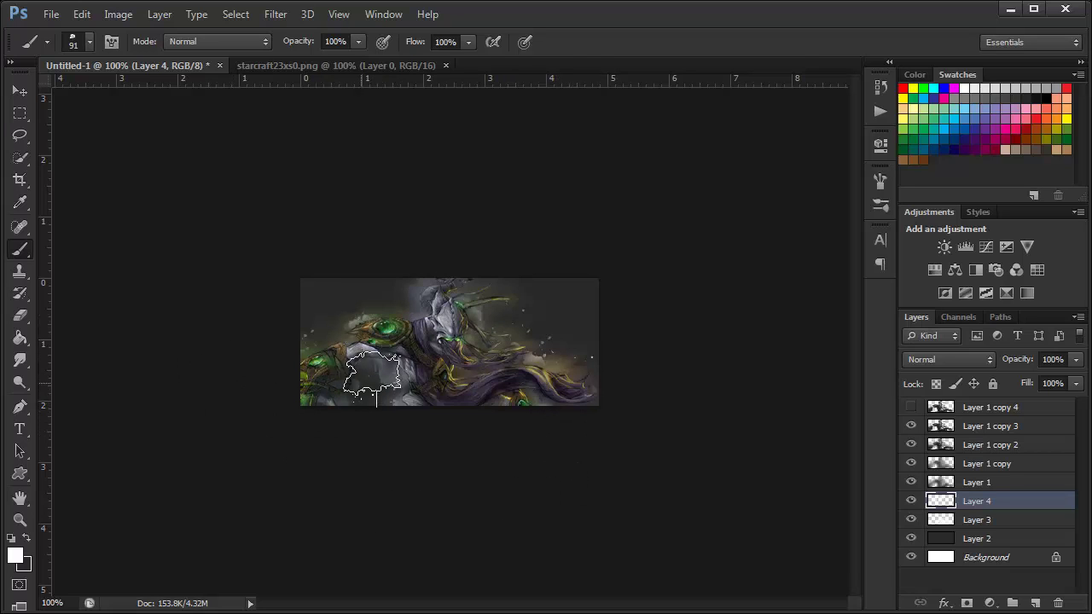
left_click(364, 346)
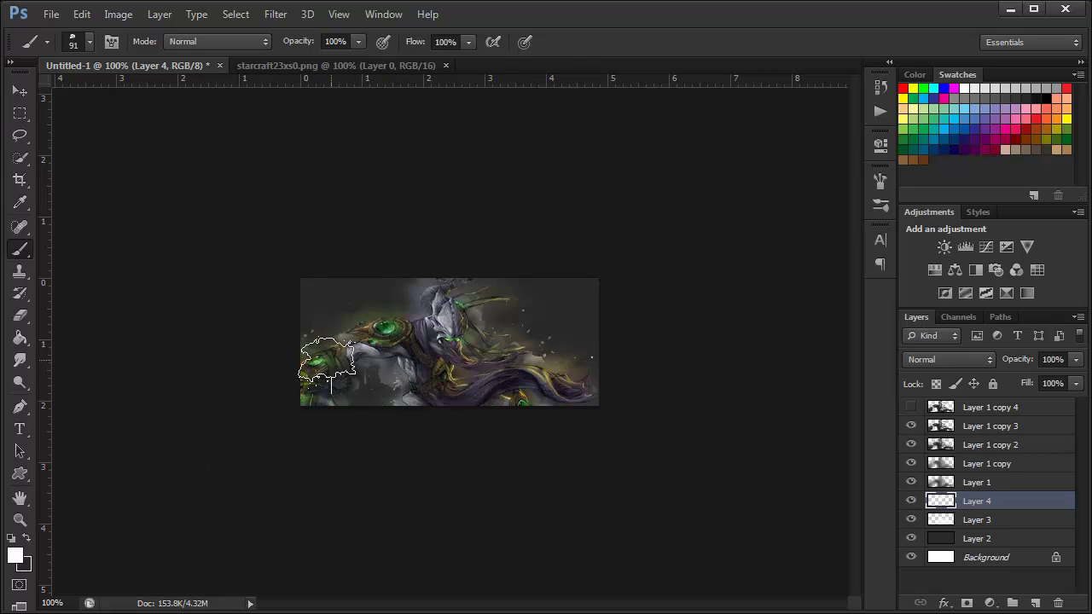
left_click(330, 363)
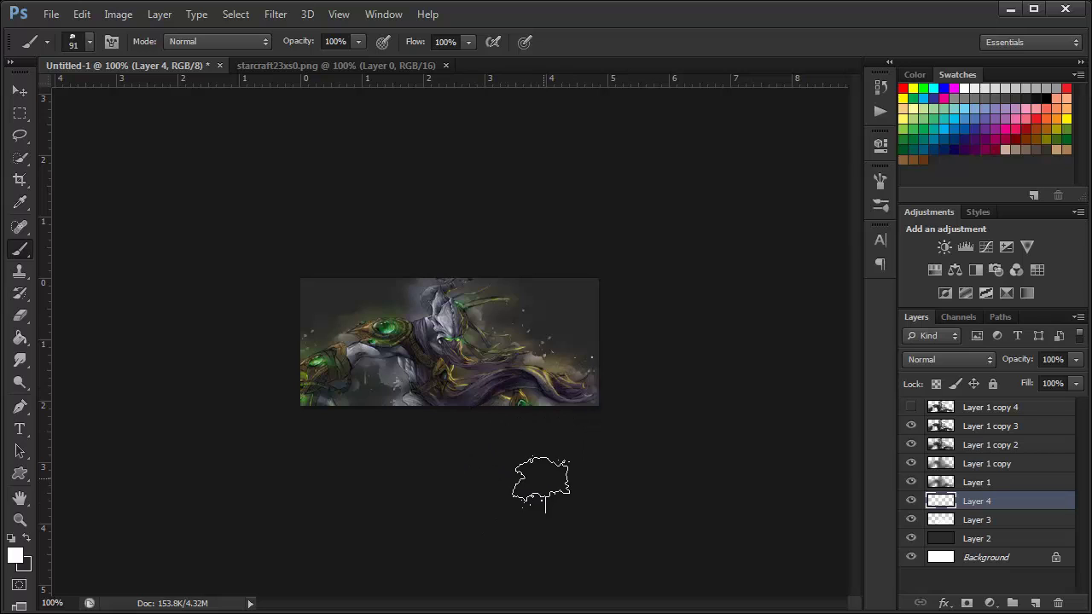
Add Layer 5 and paint large white 232 splatters over the upper left and right side
left_click(1035, 604)
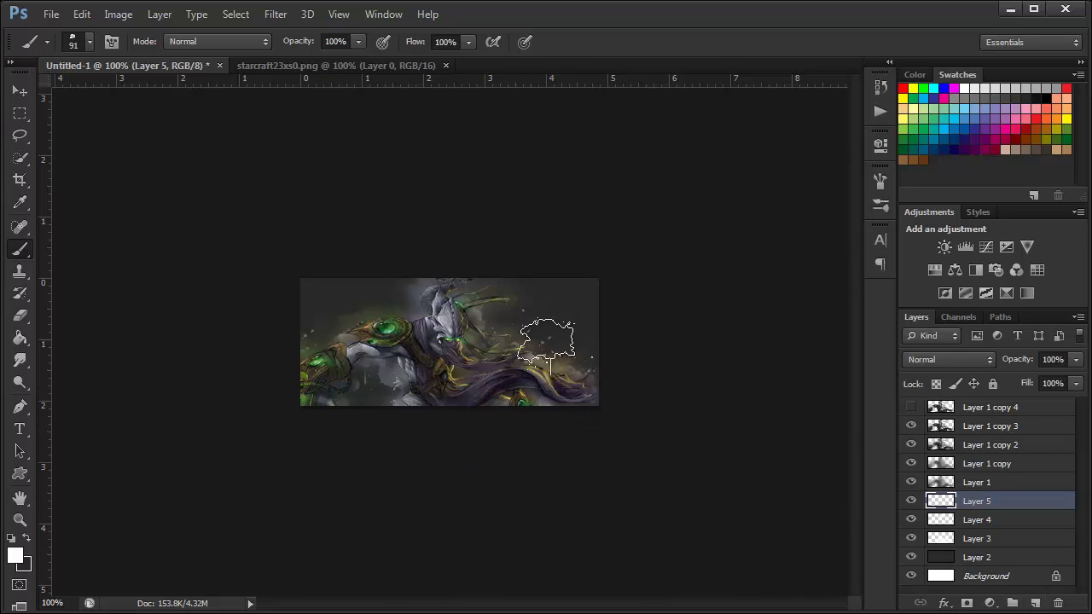
right_click(427, 328)
left_click(544, 445)
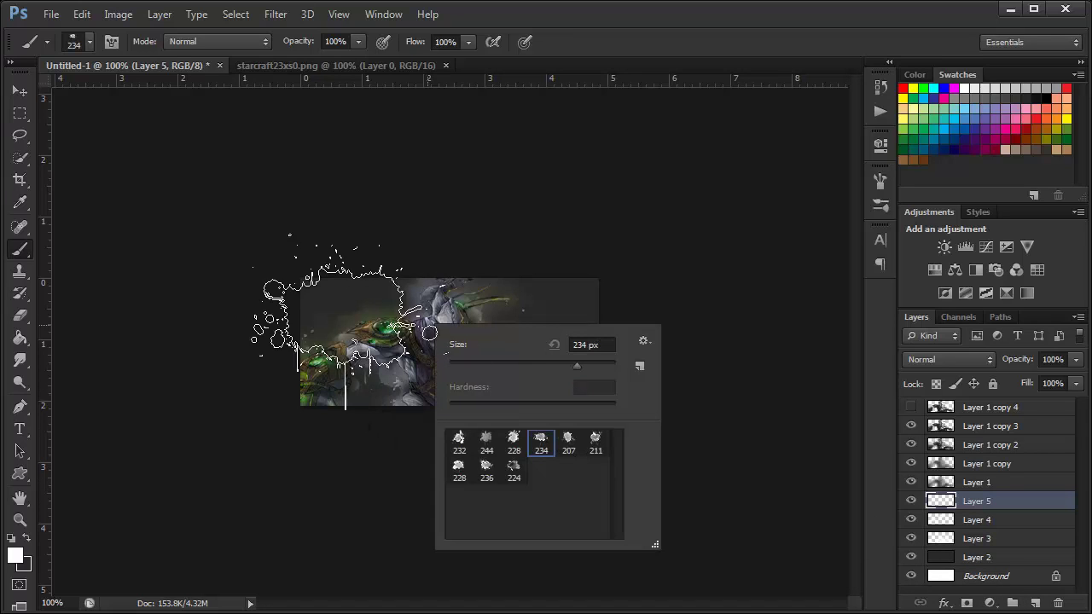
left_click(459, 441)
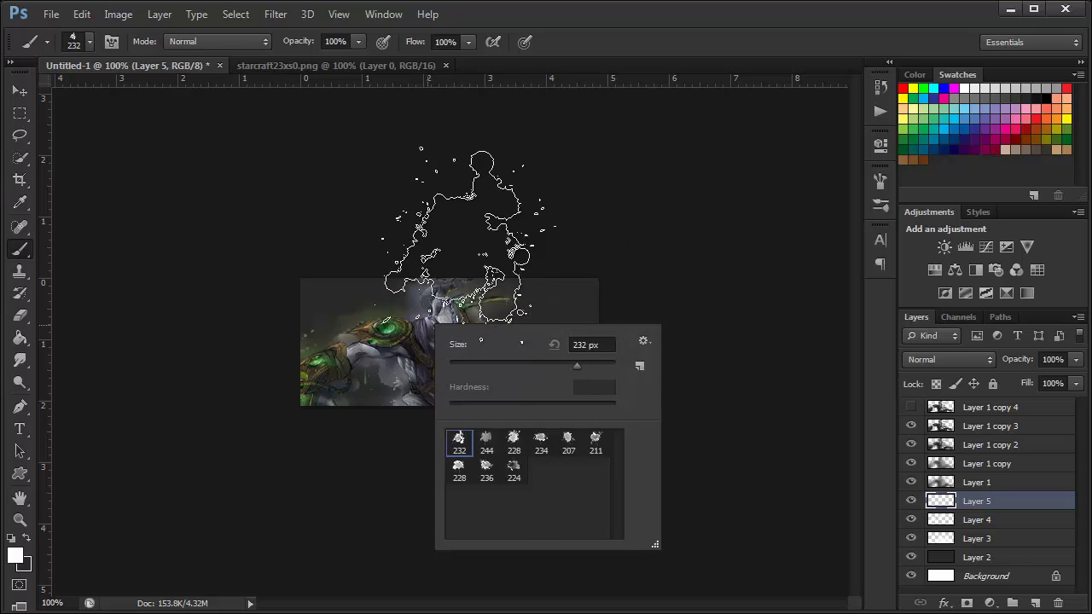
left_click(151, 183)
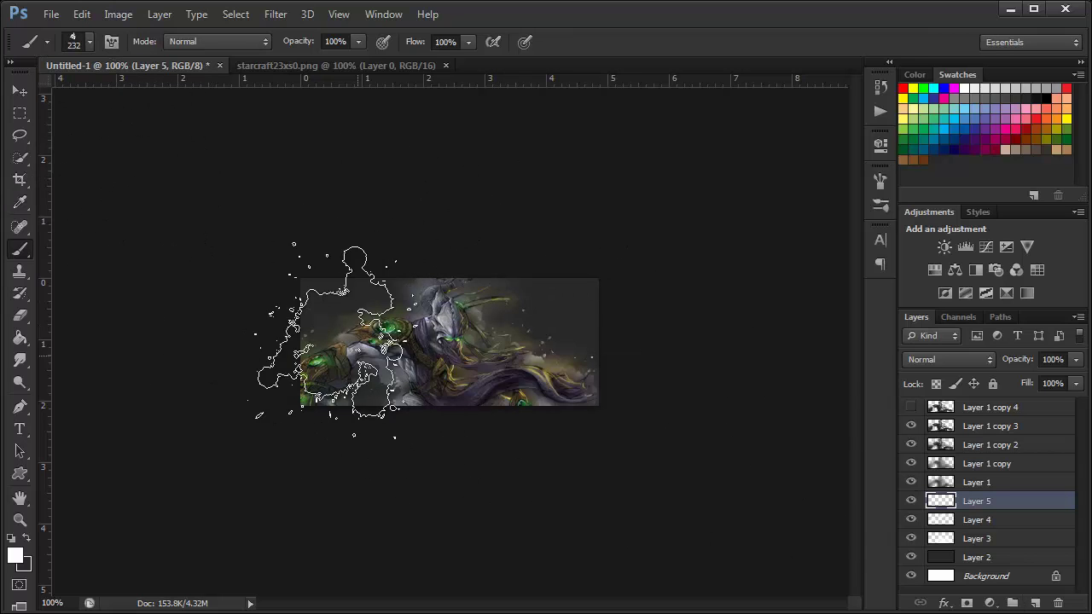
mouse_move(329, 353)
left_mouse_down()
mouse_move(353, 316)
mouse_move(401, 294)
left_mouse_up()
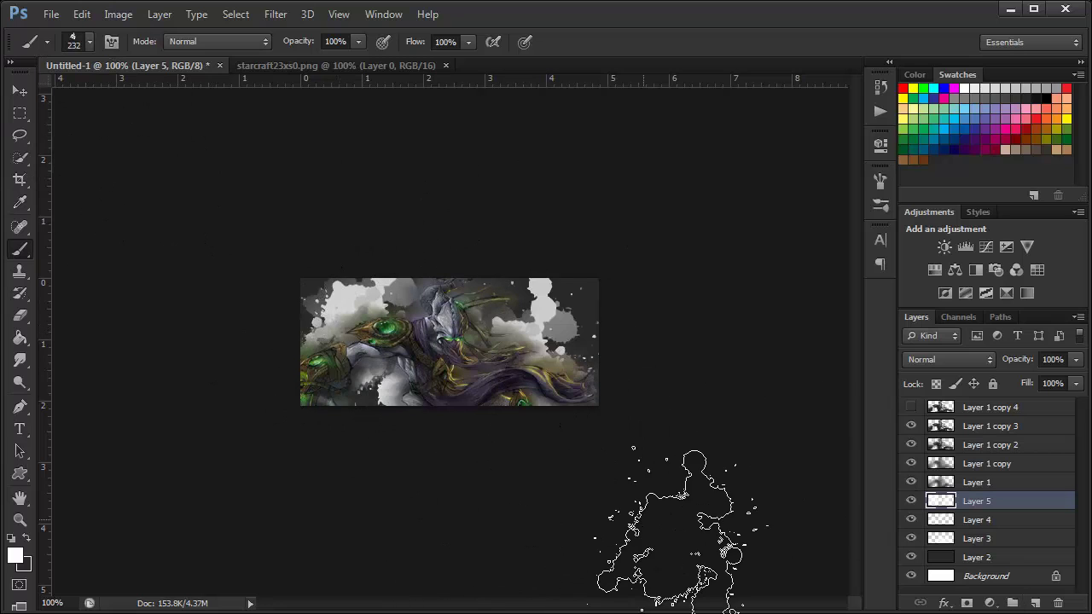
left_click_drag(666, 328, 610, 279)
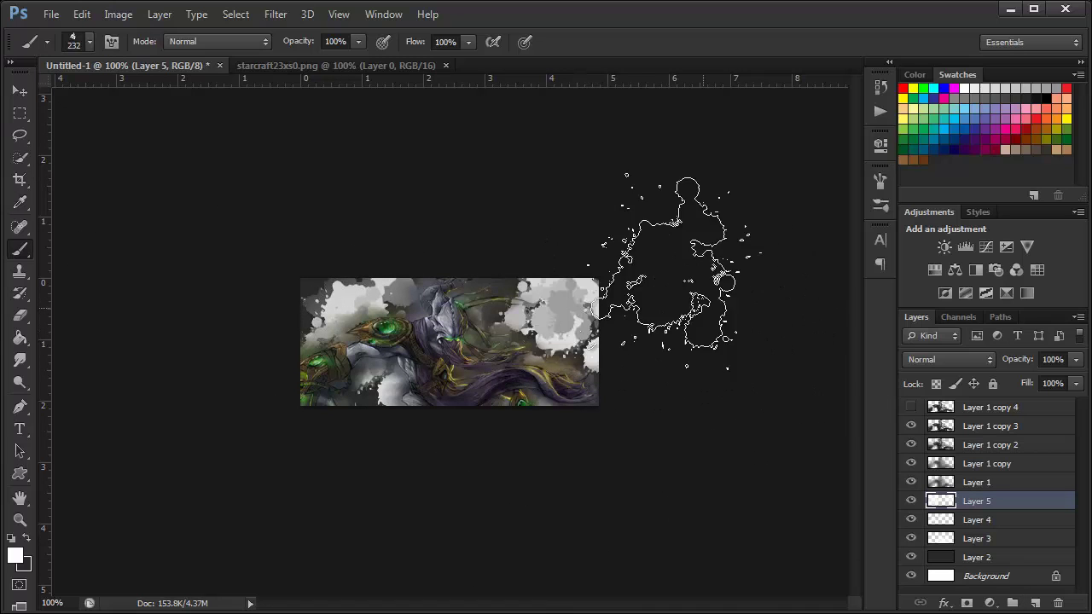
key("v")
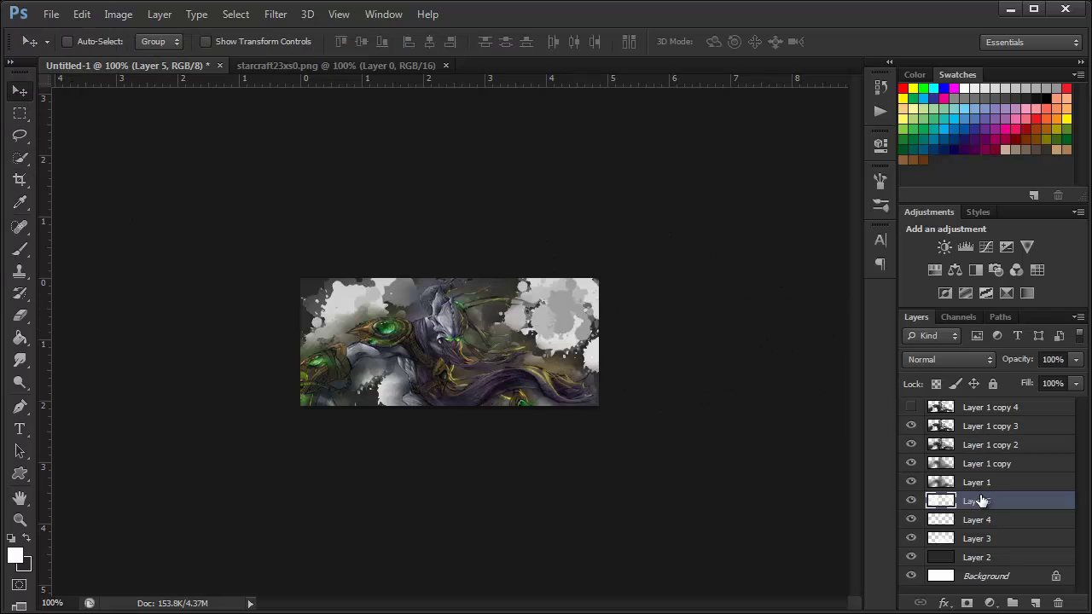
Move Layer 5 just above Layer 2 and give the Smudge tool the 228 brush tip
left_click_drag(977, 501, 999, 550)
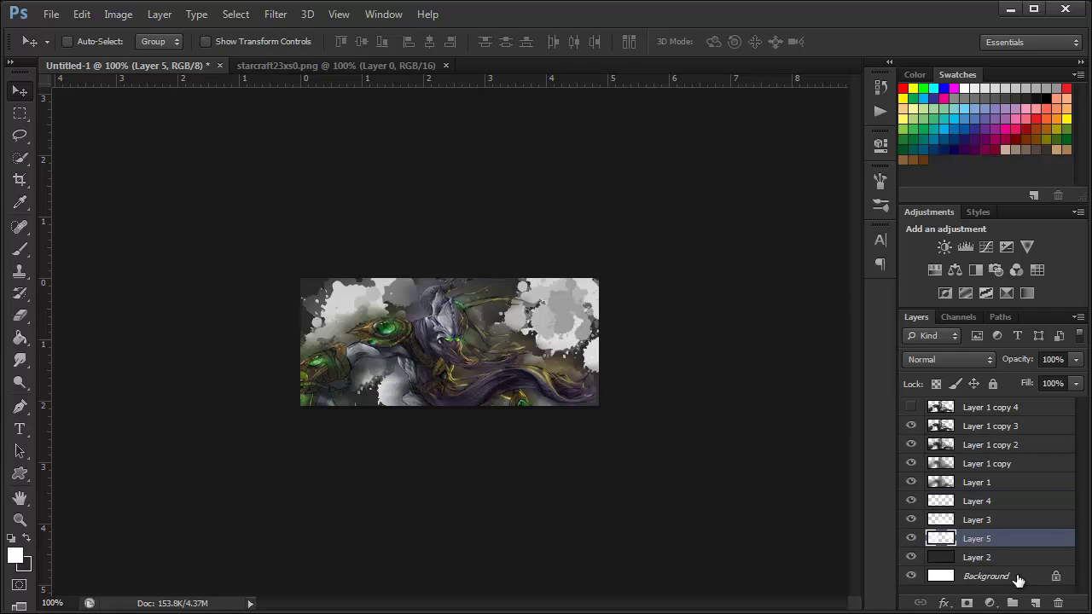
left_click(20, 360)
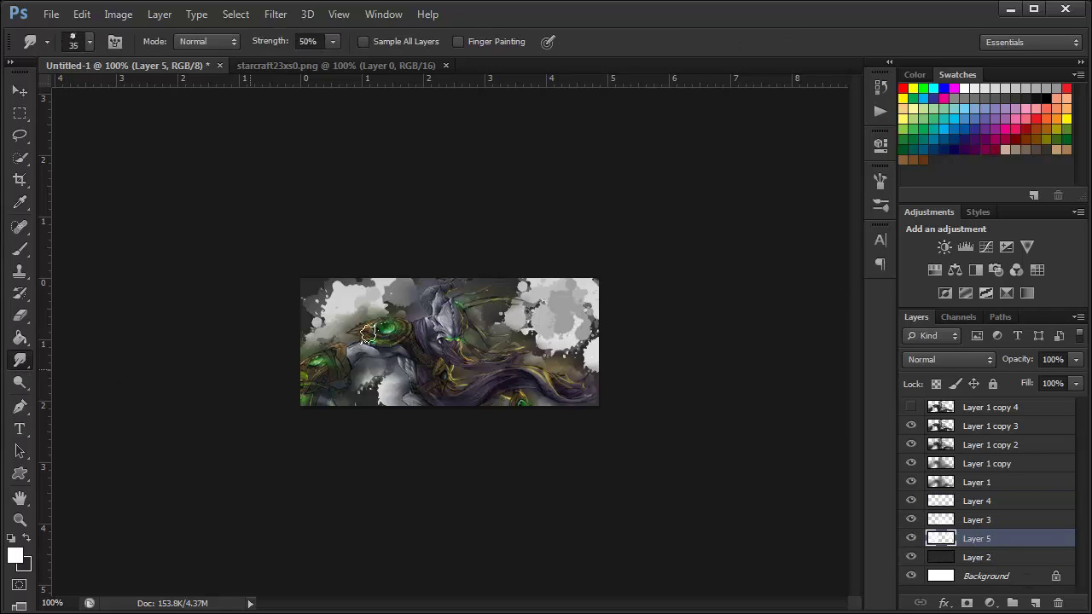
right_click(376, 298)
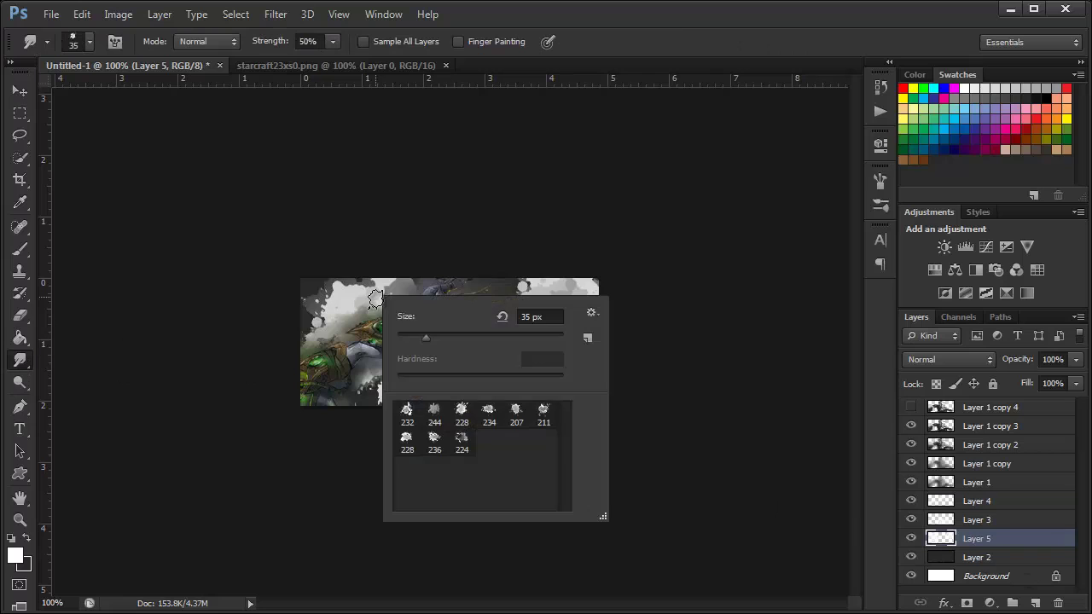
left_click(435, 412)
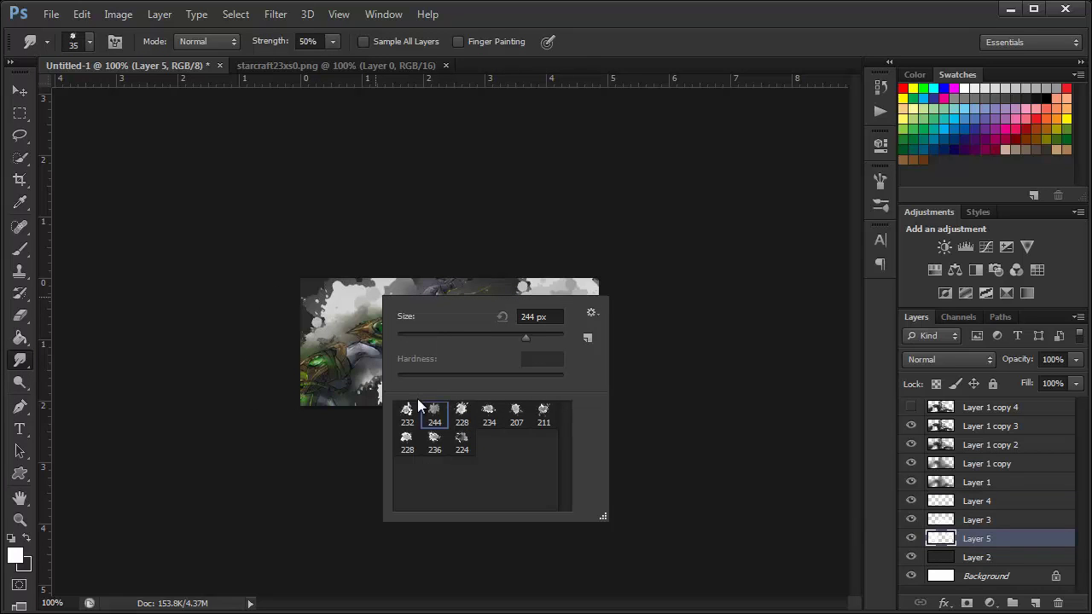
left_click(461, 412)
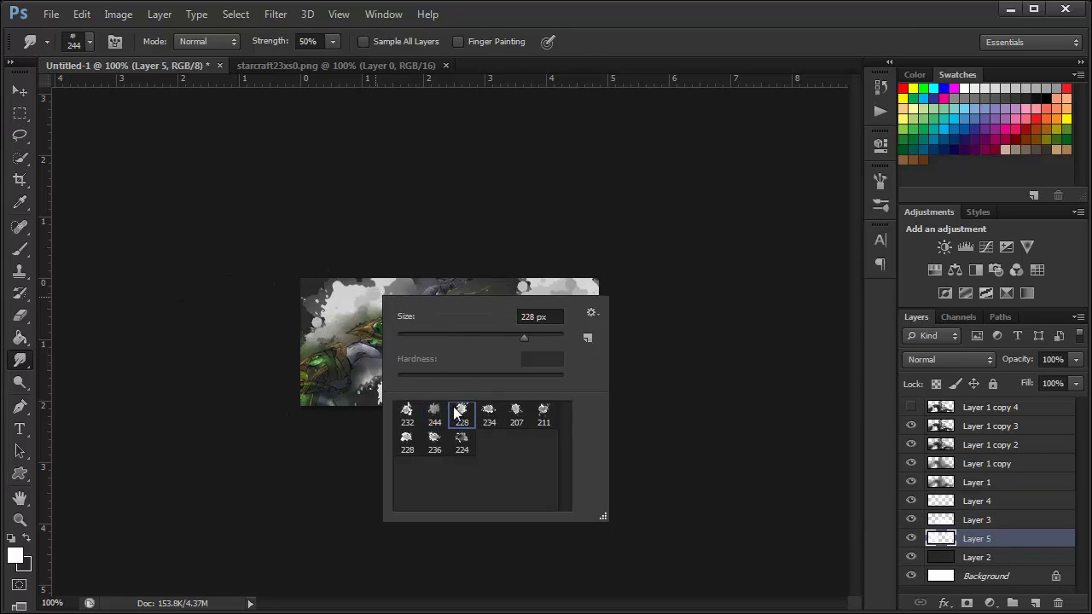
mouse_move(473, 336)
left_mouse_down()
mouse_move(419, 336)
mouse_move(400, 352)
left_mouse_up()
key("Return")
Set the smudge brush to 40 px with Shape Dynamics (56% size, 55% angle jitter) and 24% Scattering
right_click(343, 291)
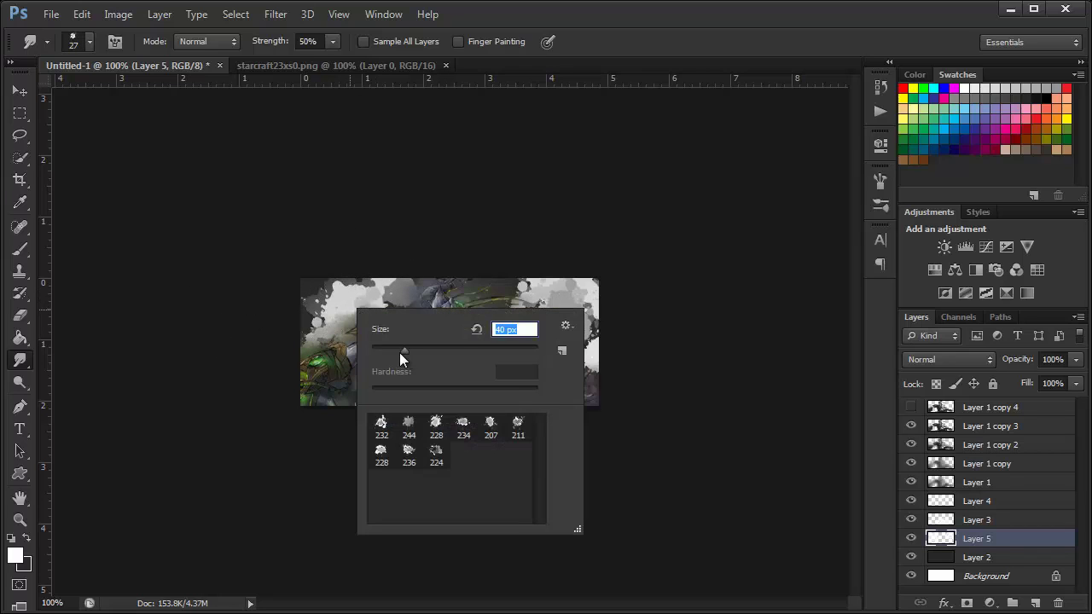
key("Return")
left_click_drag(290, 293, 342, 294)
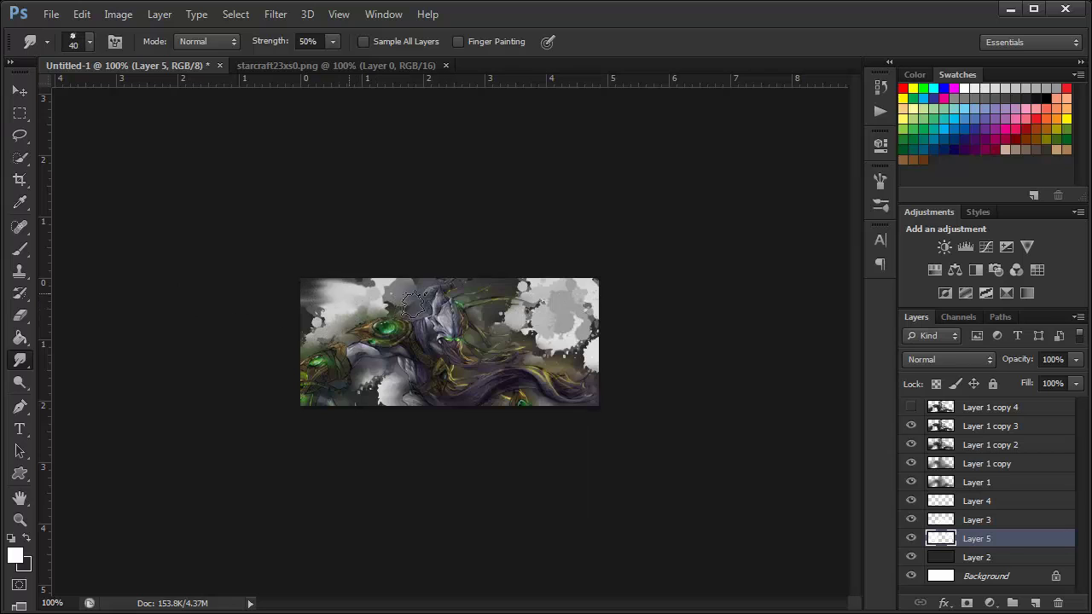
left_click(881, 182)
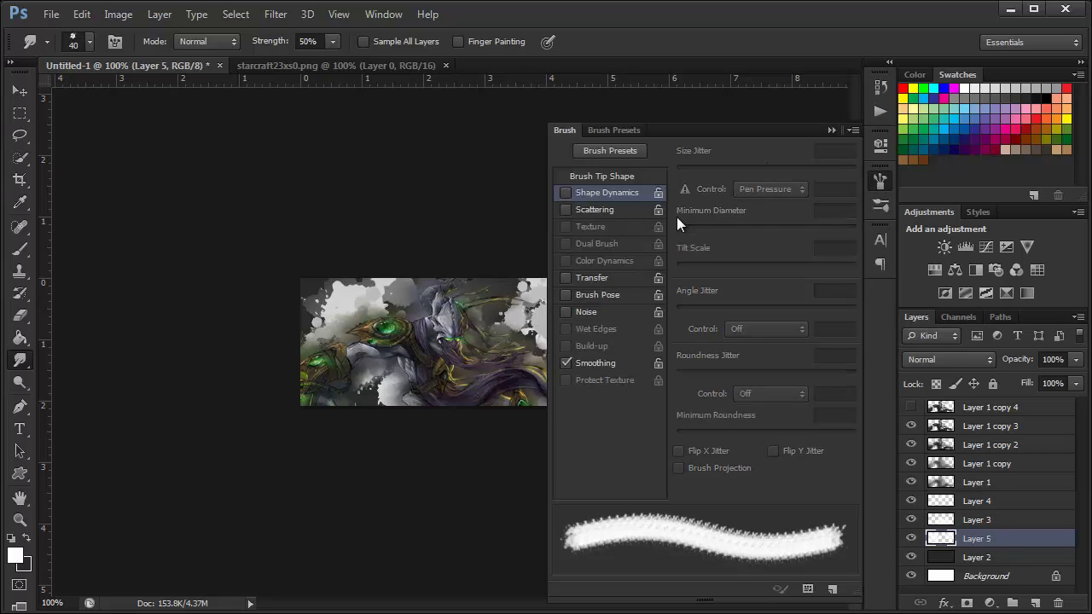
left_click(567, 193)
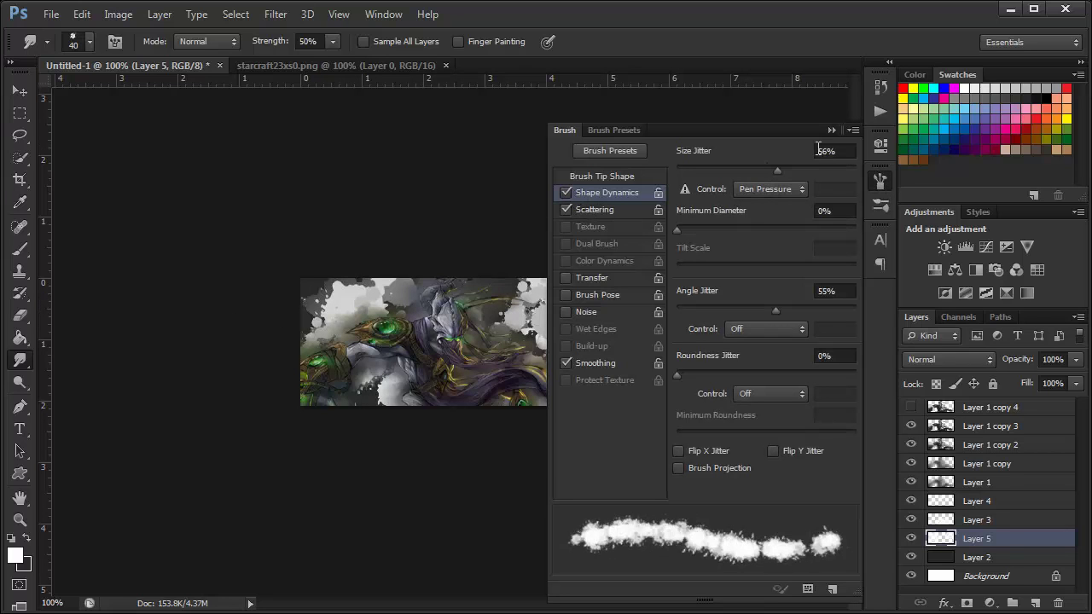
left_click(602, 211)
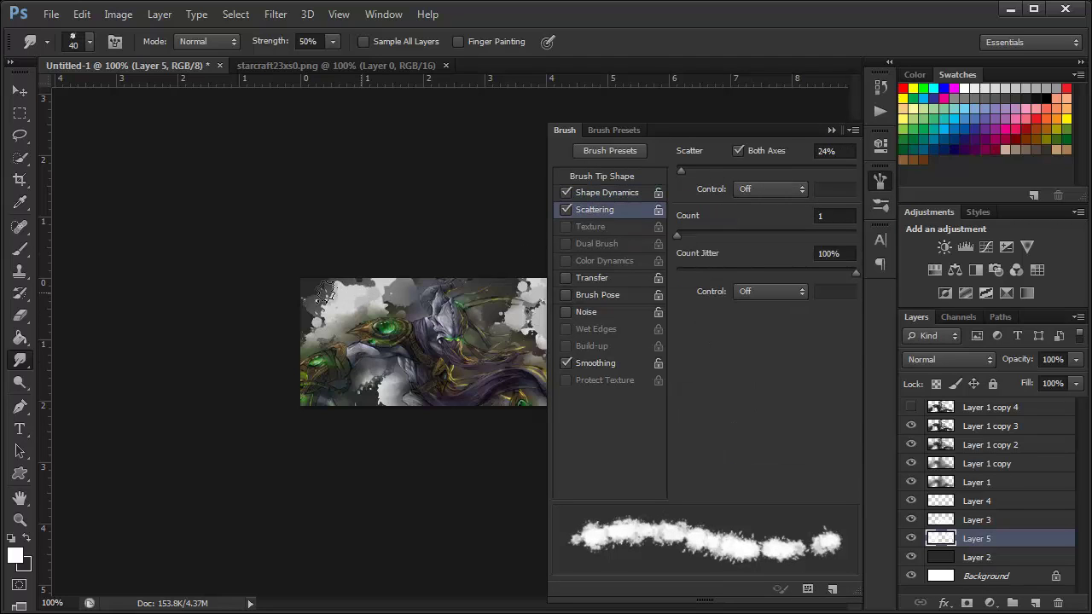
mouse_move(311, 294)
left_mouse_down()
mouse_move(380, 289)
mouse_move(312, 328)
left_mouse_up()
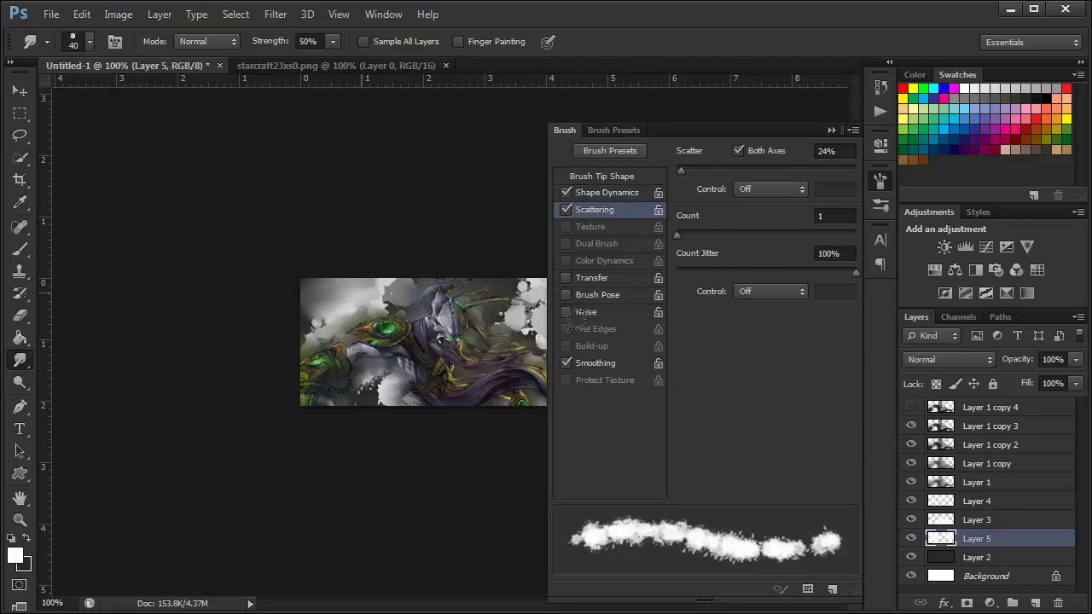
Smudge Layer 5's white patches at the upper left, bottom centre, right and lower left into soft smoke
left_click(831, 132)
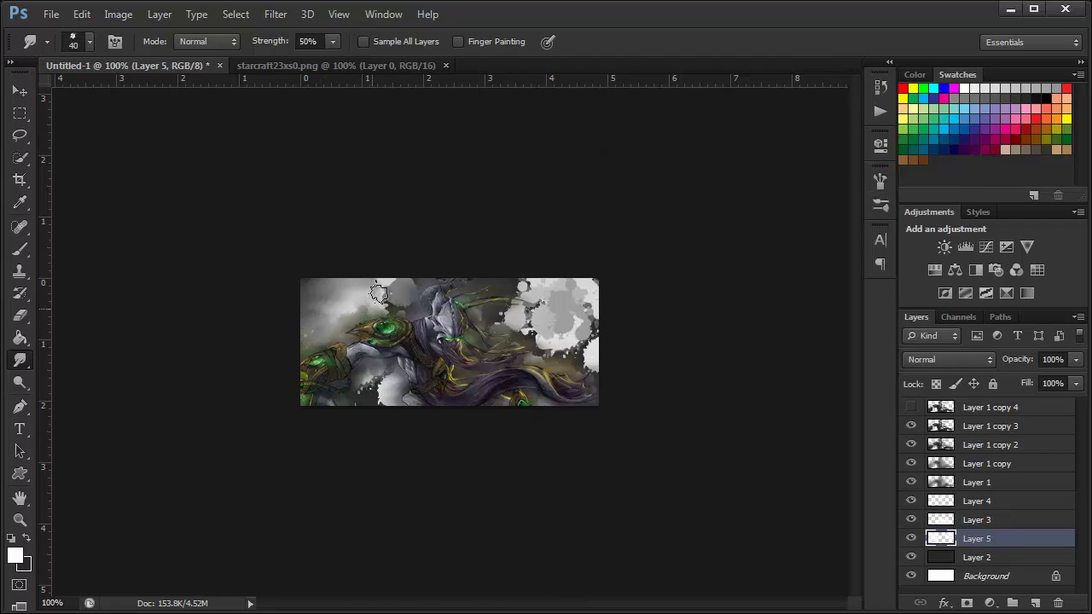
left_click_drag(377, 293, 407, 324)
left_click_drag(409, 375, 418, 386)
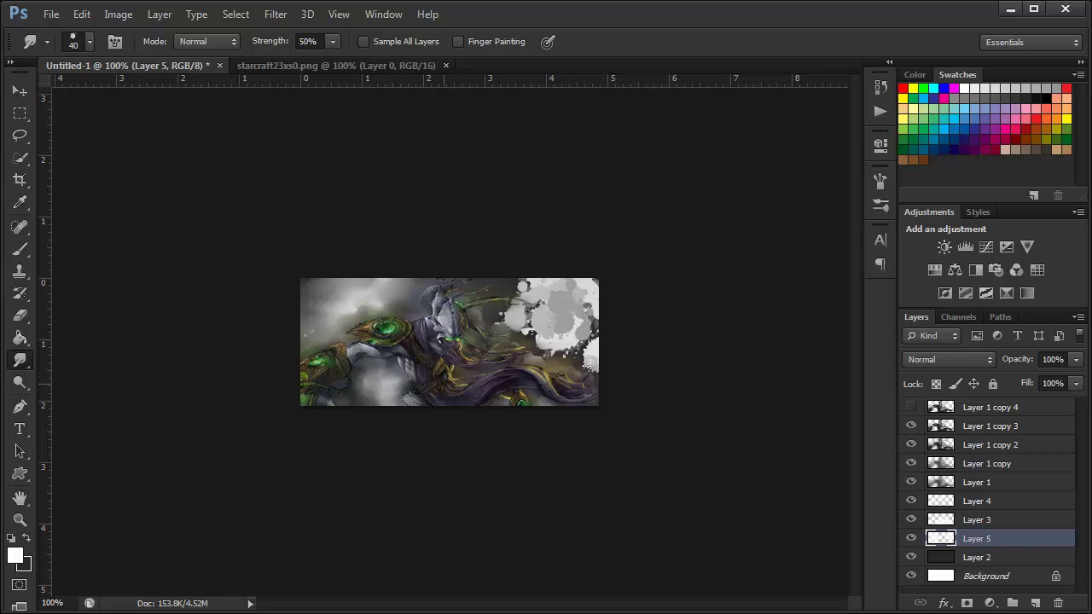
mouse_move(589, 362)
left_mouse_down()
mouse_move(522, 338)
mouse_move(546, 341)
mouse_move(526, 300)
mouse_move(593, 285)
left_mouse_up()
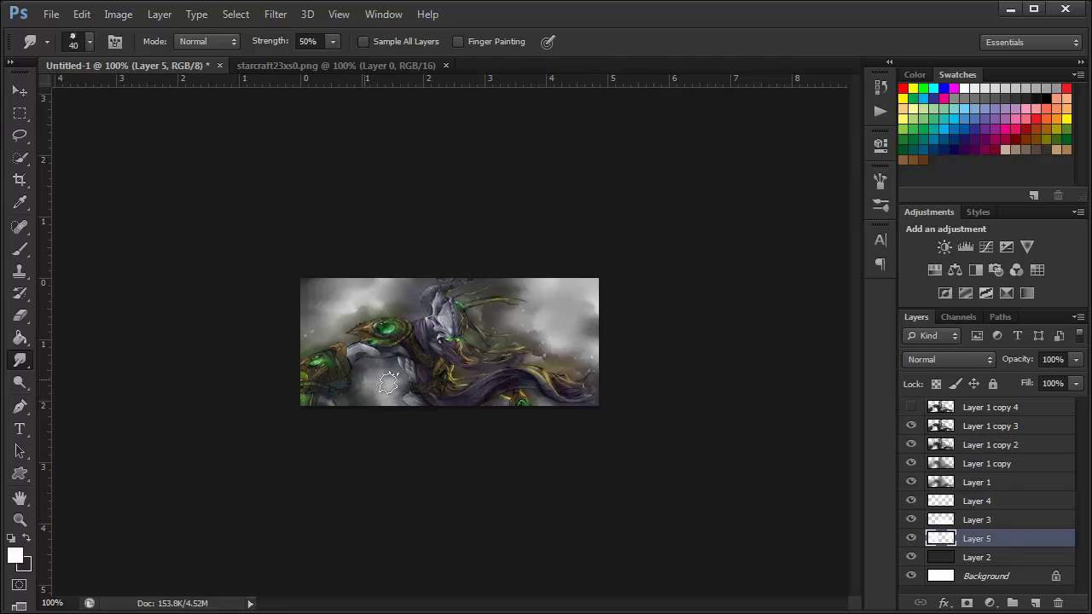
left_click_drag(389, 384, 354, 396)
left_click(21, 91)
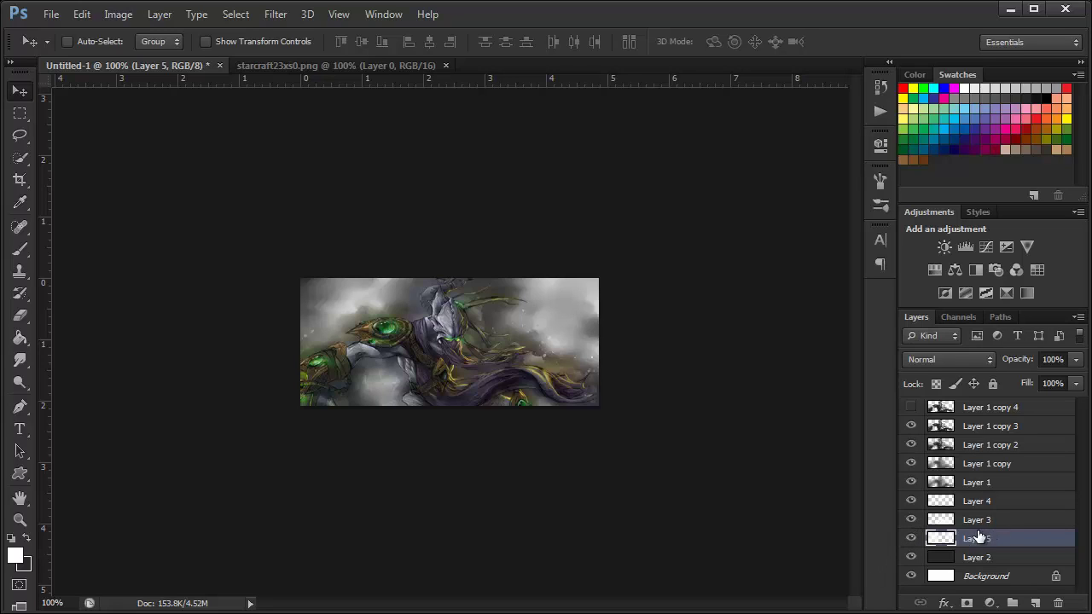
Duplicate Layer 5, hide the original, and enable Color Overlay on Layer 5 copy
key("ctrl+j")
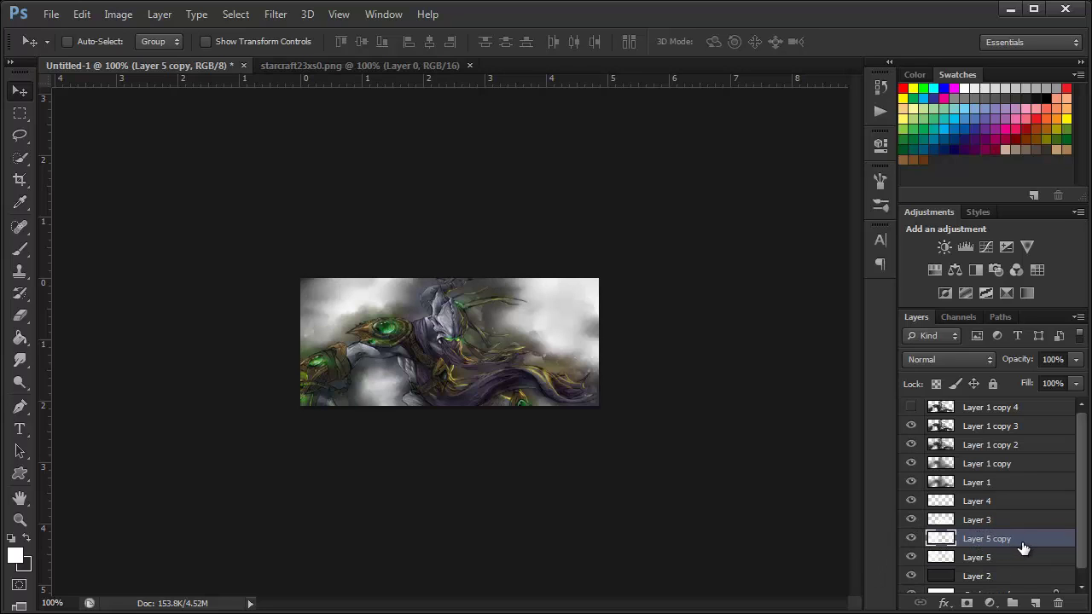
left_click(911, 557)
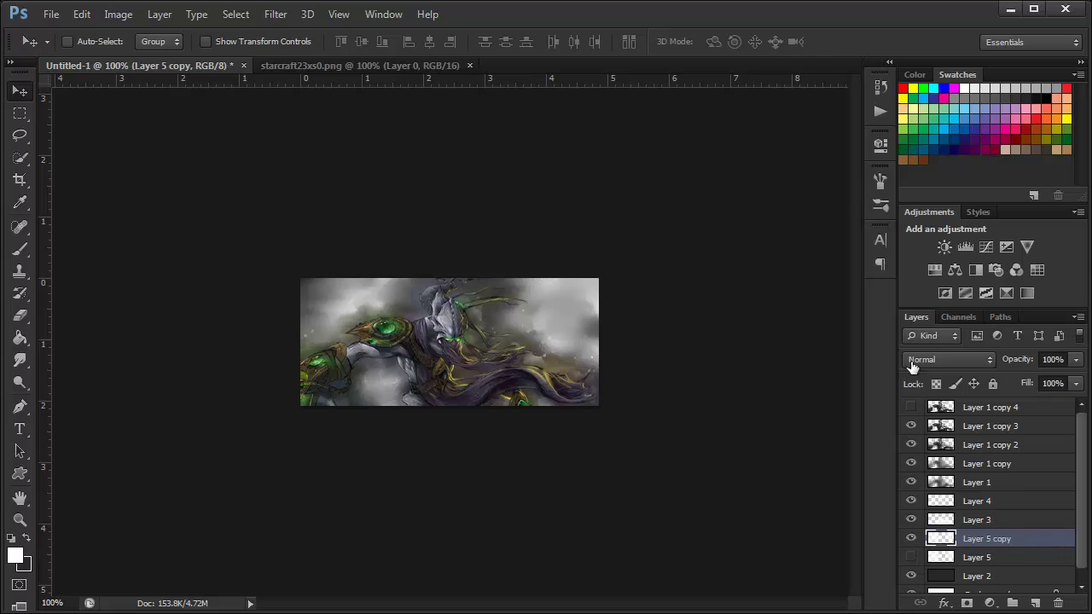
double_click(1024, 539)
mouse_move(710, 134)
left_mouse_down()
mouse_move(714, 148)
mouse_move(716, 10)
left_mouse_up()
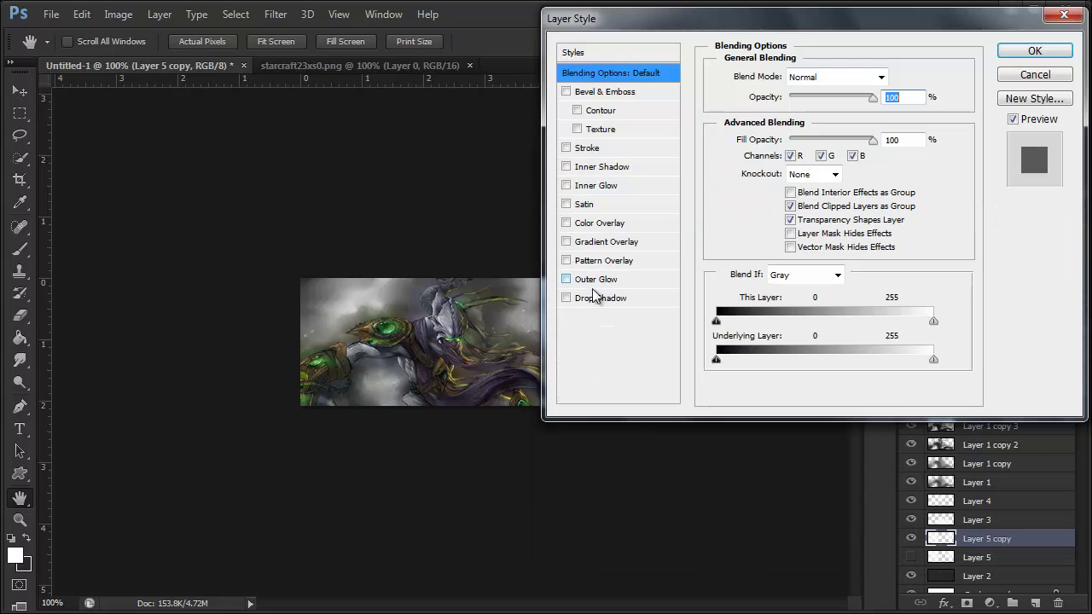
left_click(628, 223)
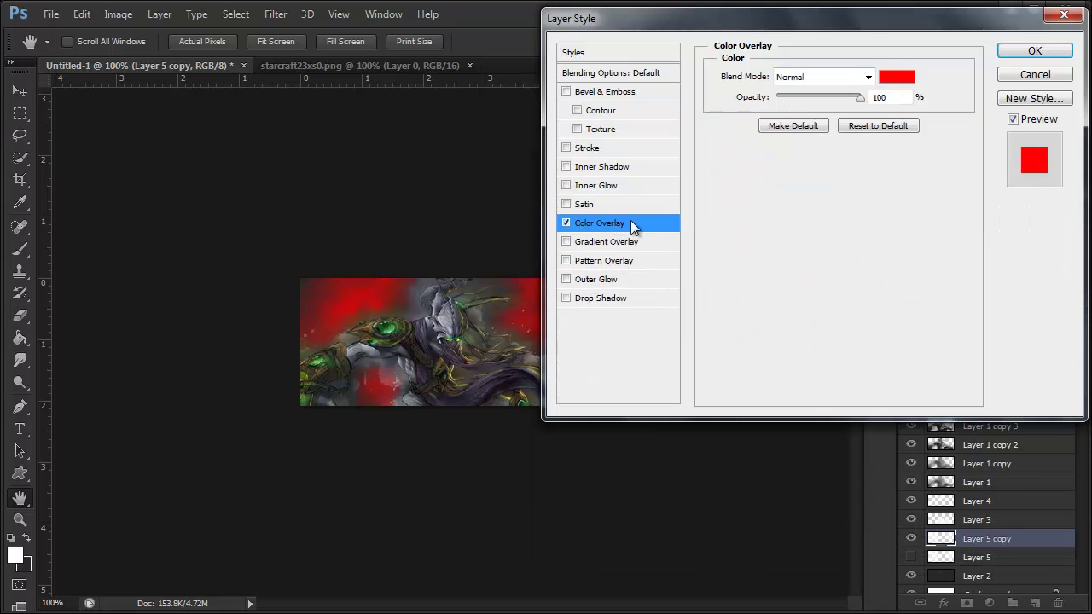
Set the Color Overlay colour to muted purple #7e56ac and apply the layer style
left_click(896, 77)
left_click_drag(816, 214, 826, 126)
left_click(735, 262)
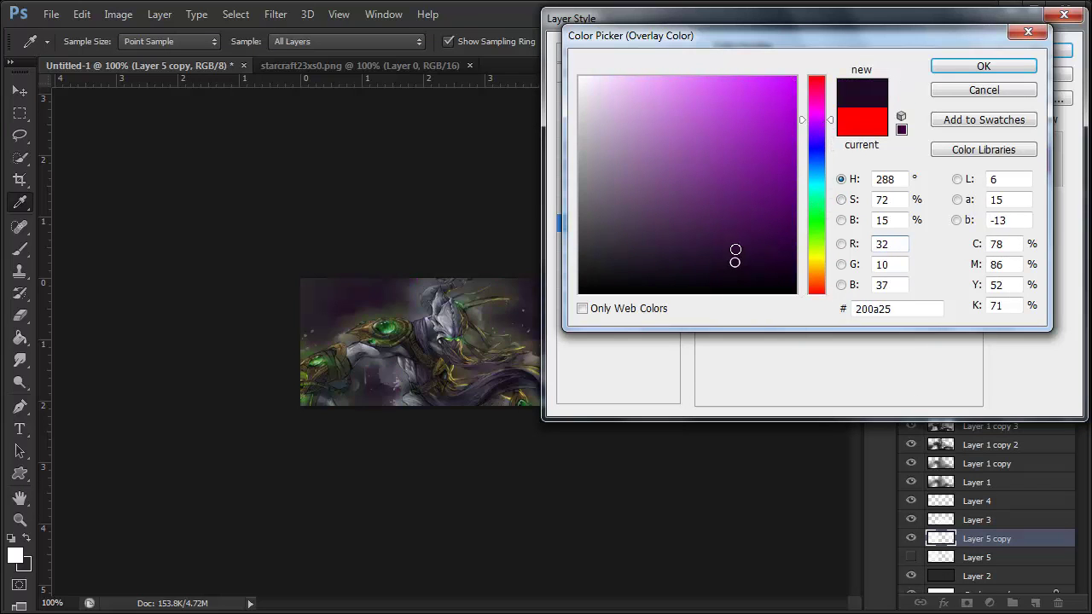
mouse_move(735, 249)
left_mouse_down()
mouse_move(746, 285)
mouse_move(776, 198)
mouse_move(797, 216)
mouse_move(666, 163)
mouse_move(778, 114)
left_mouse_up()
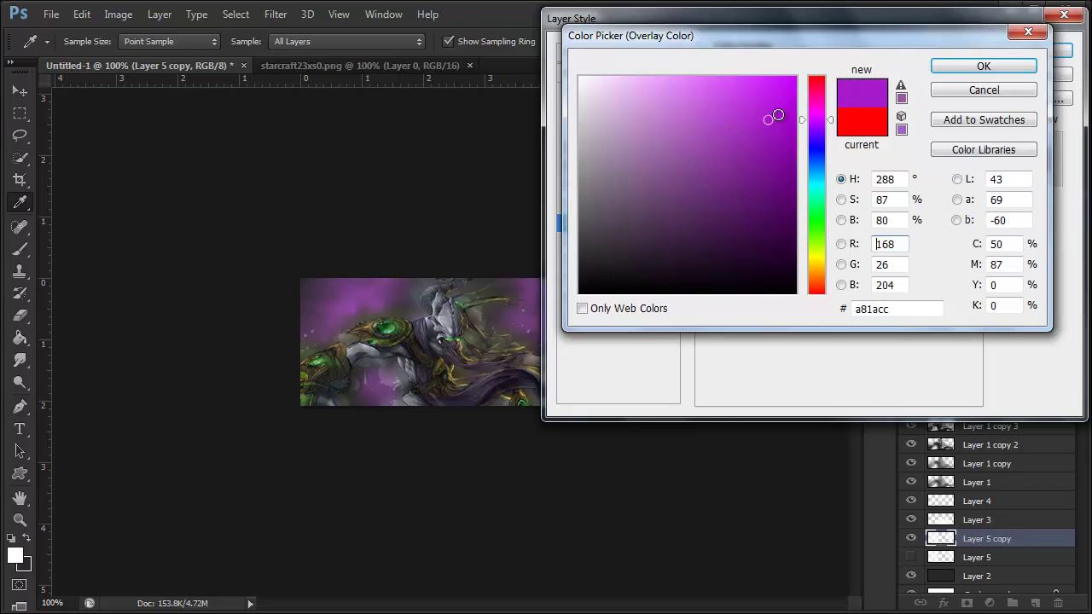
left_click(727, 116)
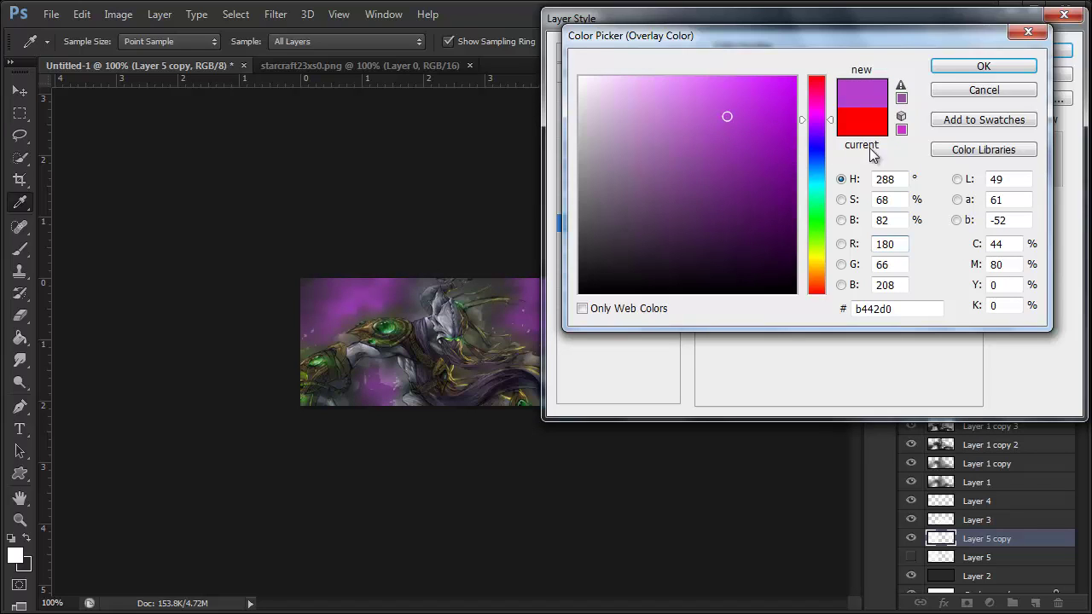
left_click_drag(823, 121, 821, 128)
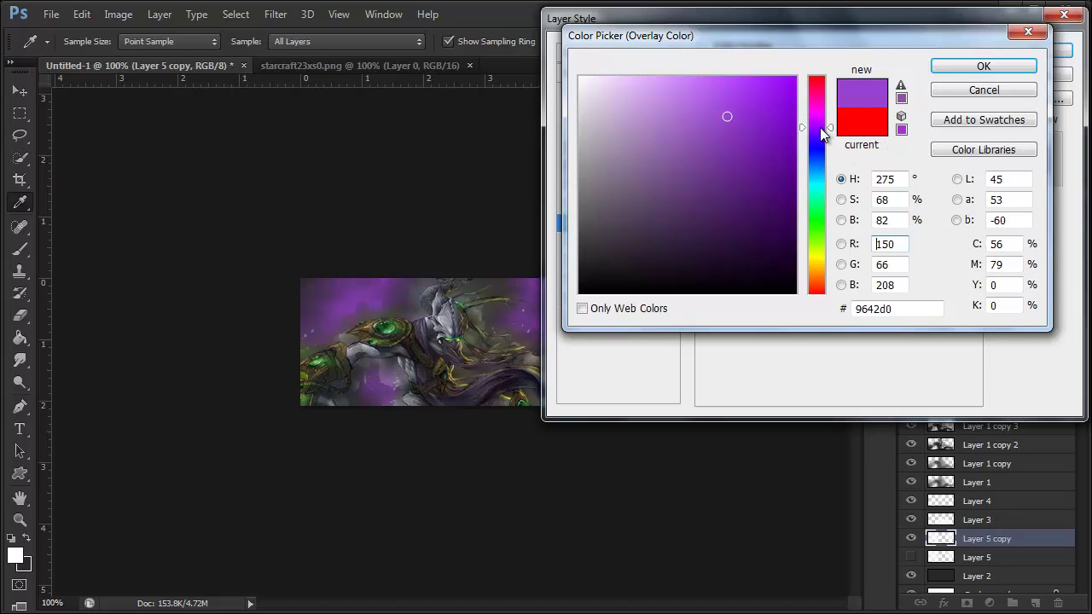
mouse_move(739, 153)
left_mouse_down()
mouse_move(774, 101)
mouse_move(755, 76)
mouse_move(761, 104)
mouse_move(790, 103)
mouse_move(778, 139)
mouse_move(751, 129)
mouse_move(684, 192)
left_mouse_up()
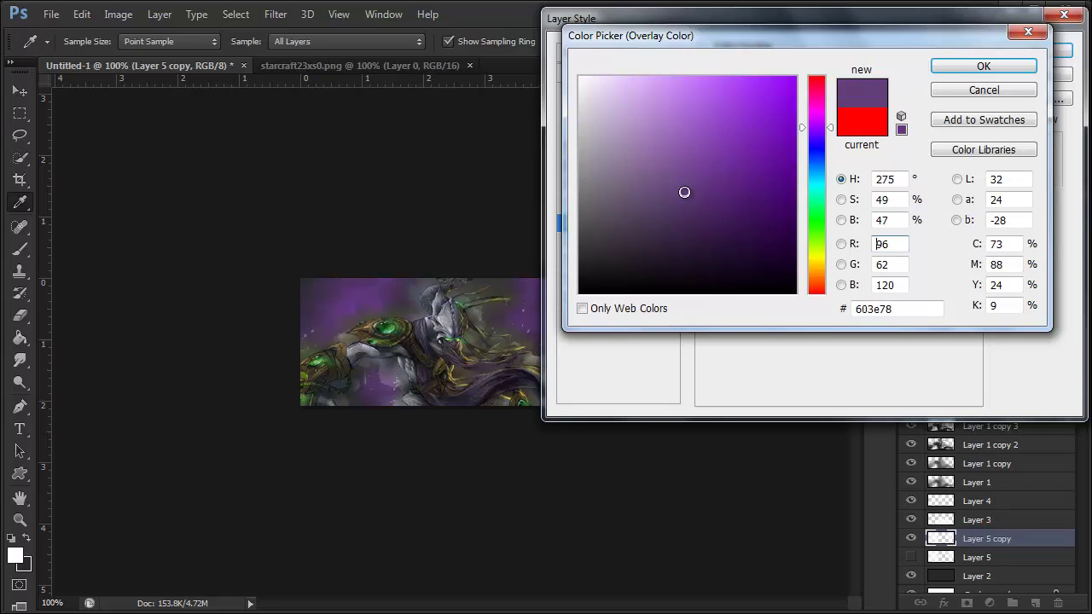
left_click(716, 183)
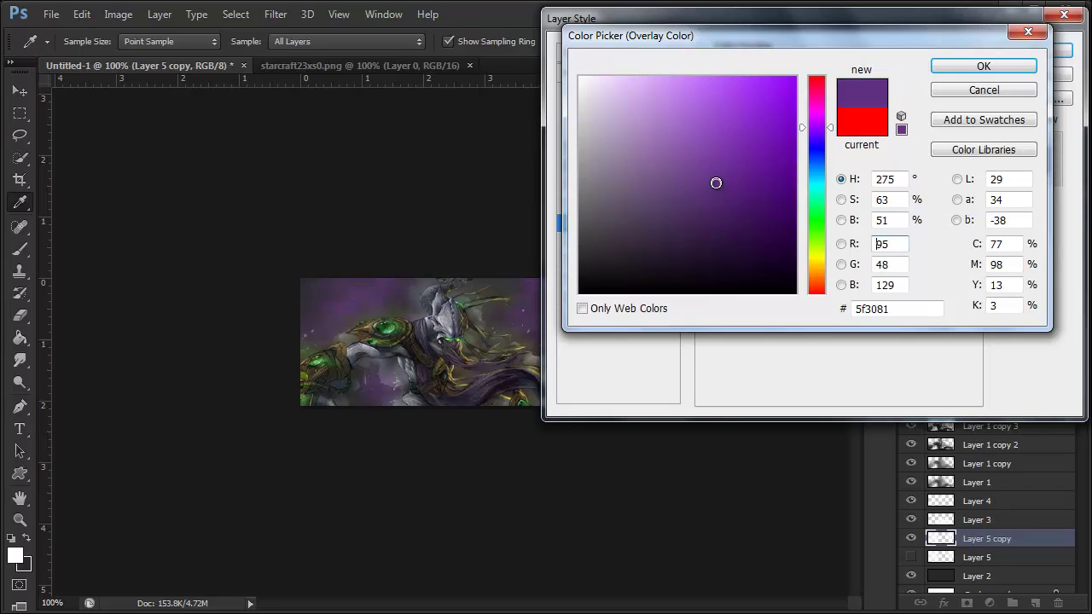
left_click(689, 183)
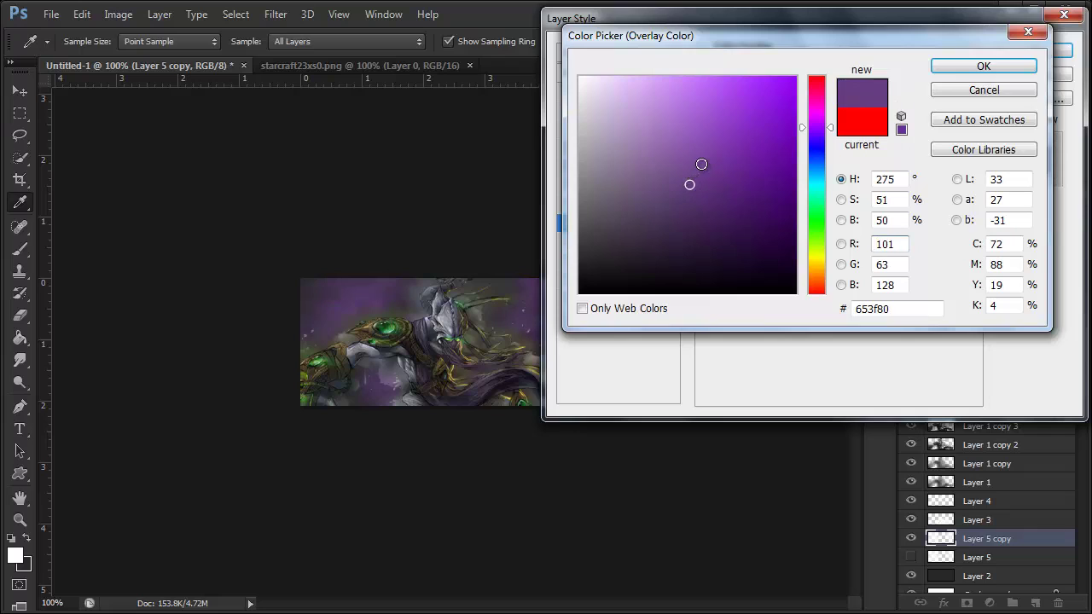
left_click(704, 160)
left_click(712, 165)
left_click(762, 192)
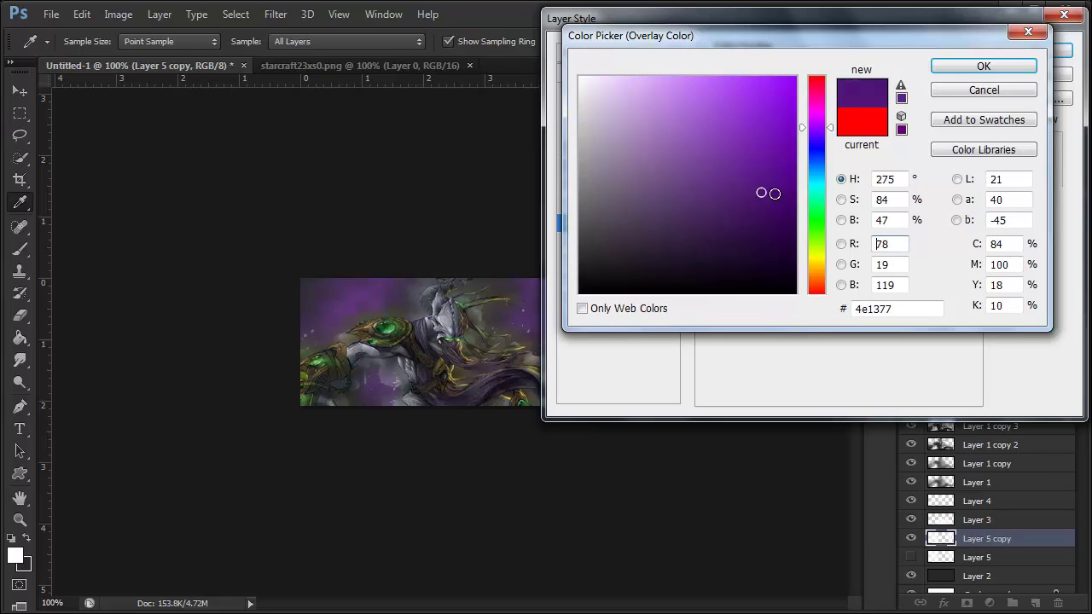
left_click(765, 156)
left_click(736, 151)
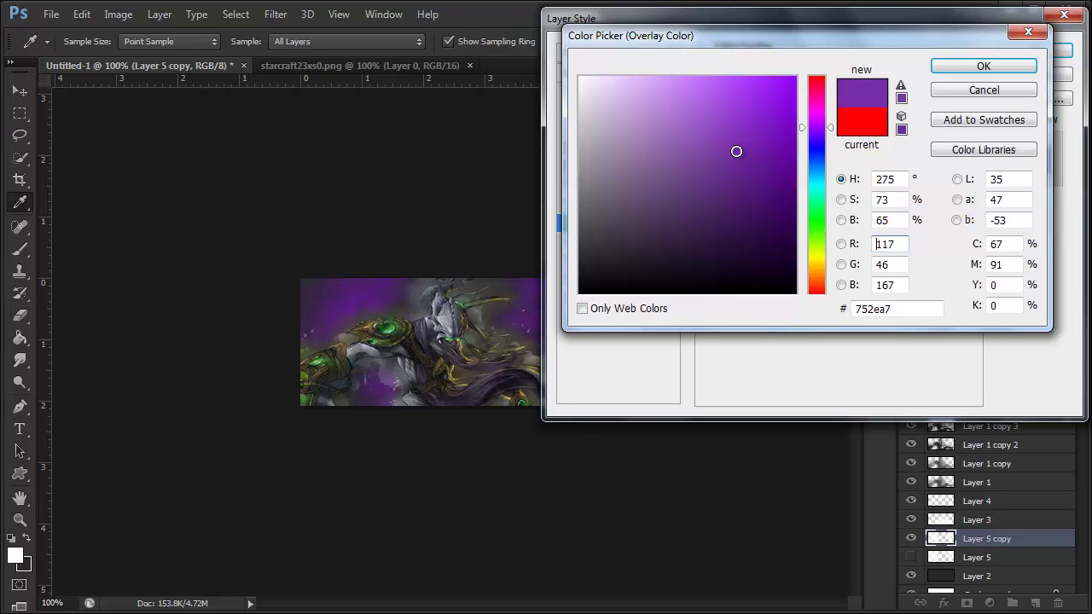
left_click(821, 132)
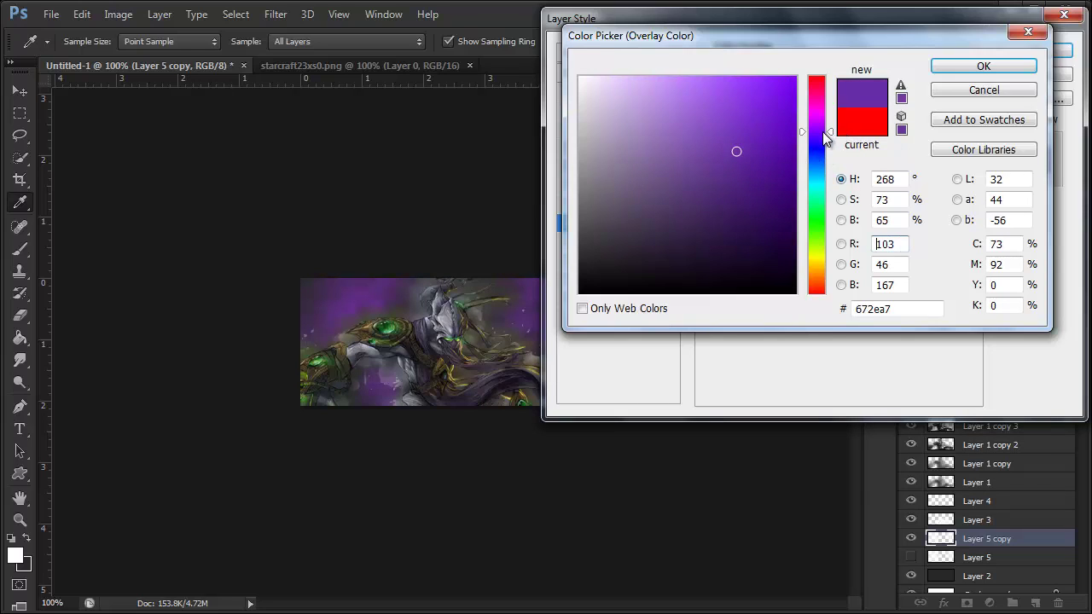
left_click(770, 194)
left_click(768, 134)
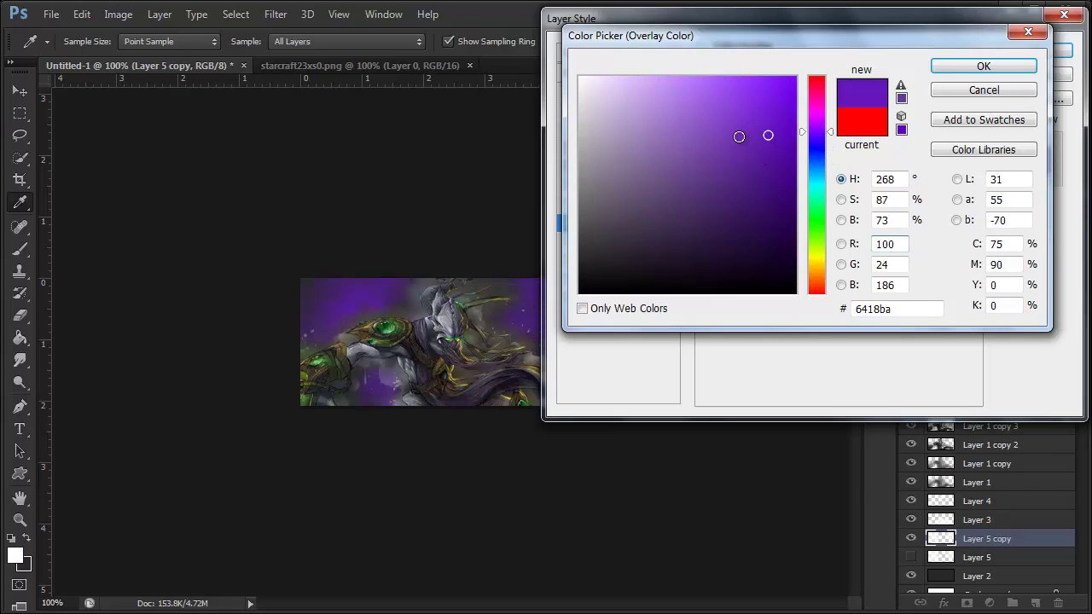
left_click(723, 135)
left_click(750, 139)
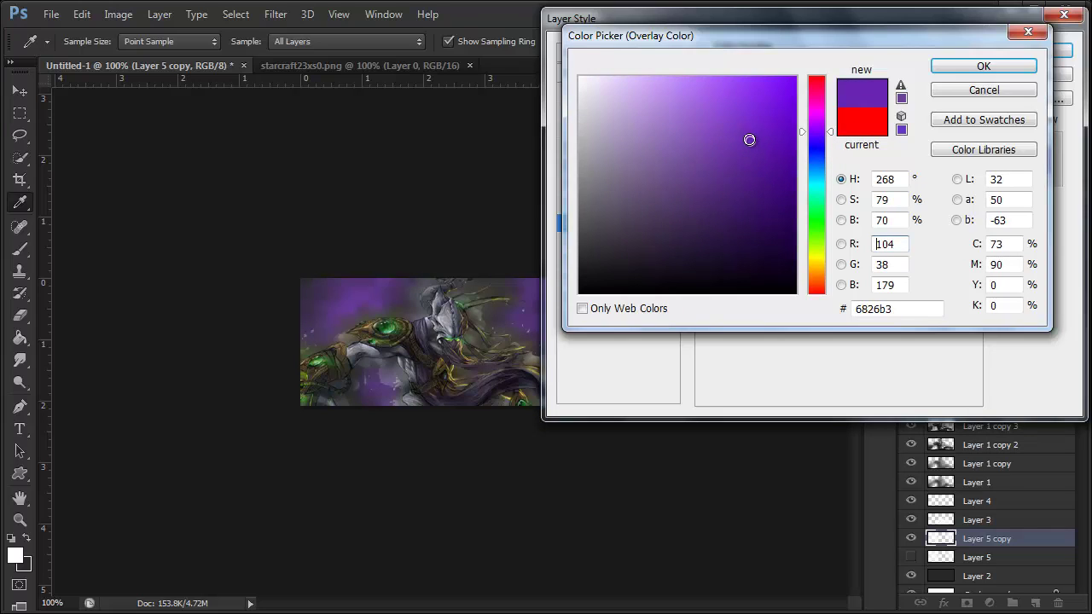
left_click(734, 122)
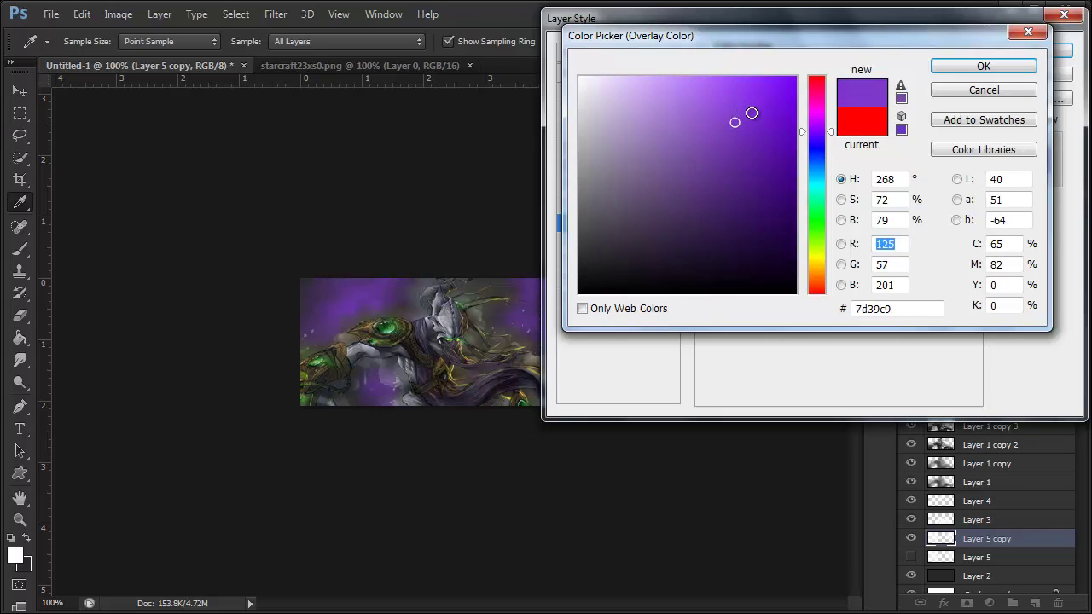
left_click(753, 114)
left_click(724, 128)
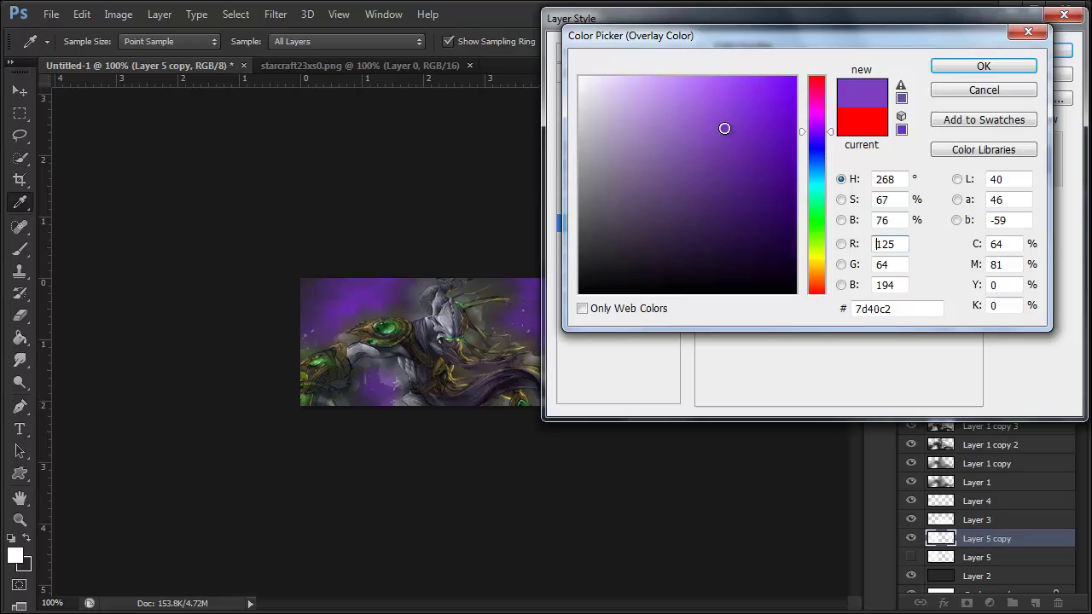
left_click(732, 109)
left_click(723, 126)
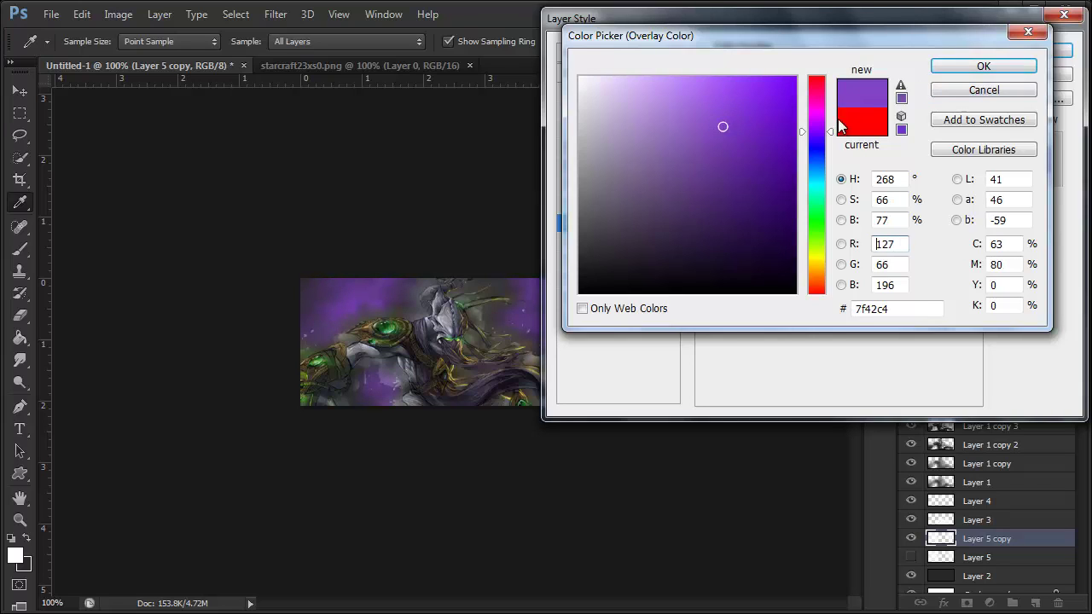
left_click(709, 142)
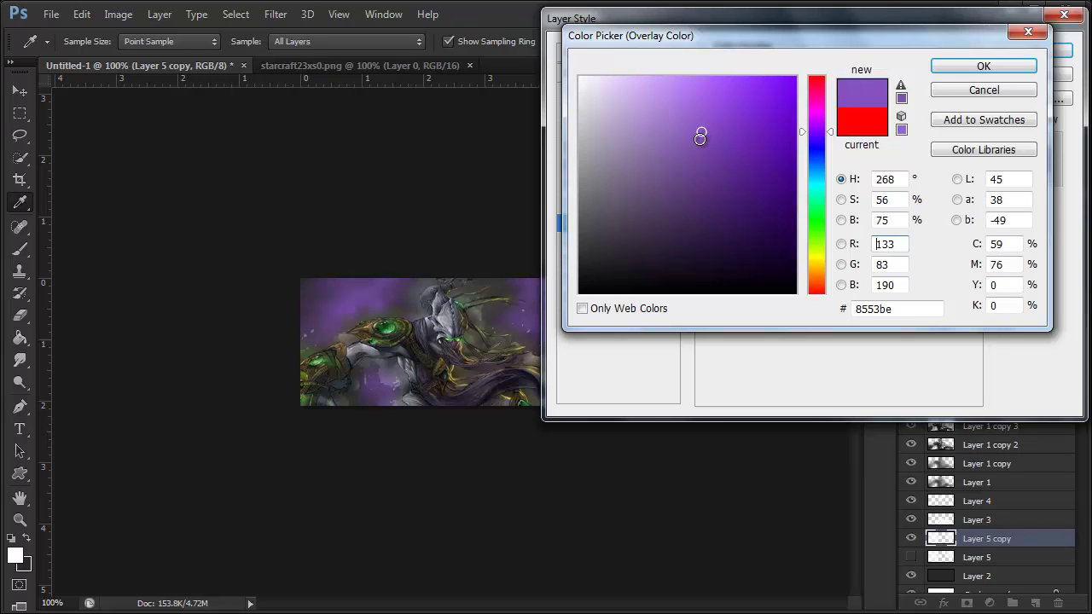
left_click(686, 148)
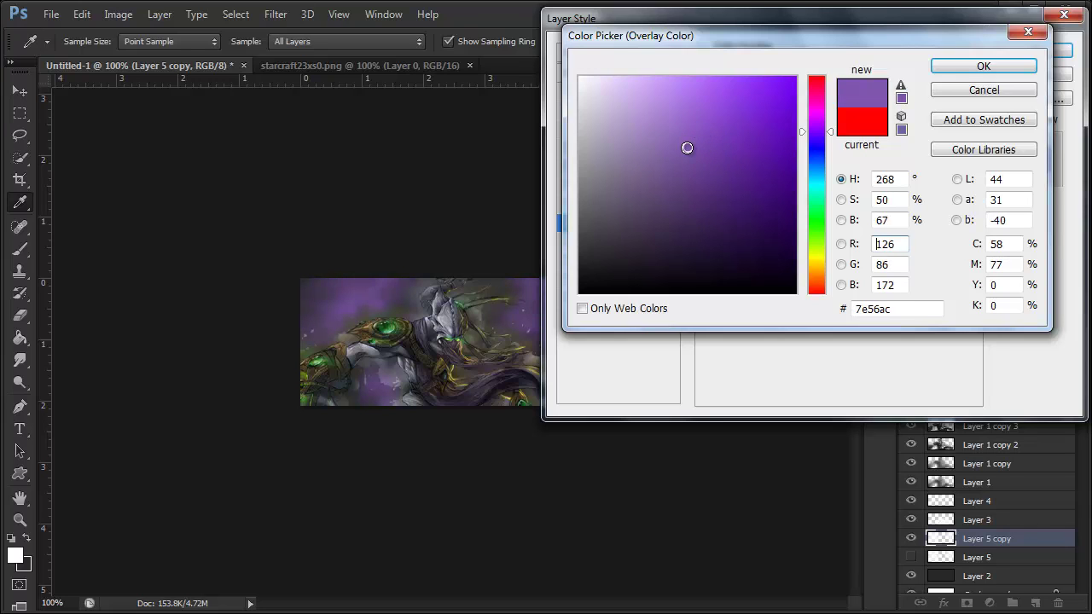
left_click(969, 64)
left_click(1056, 48)
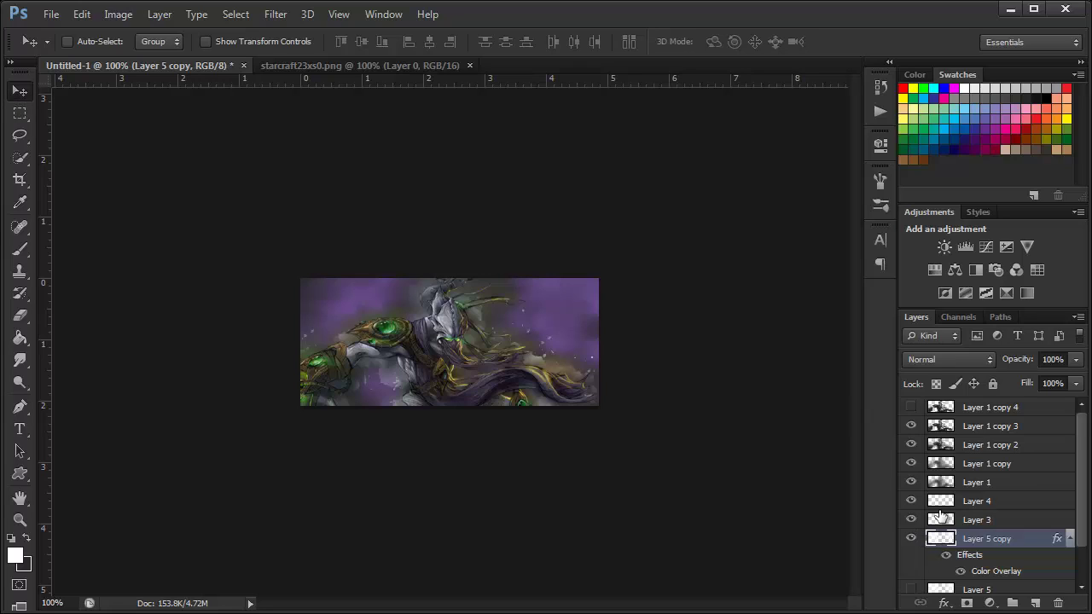
Set Layer 3's blend mode to Soft Light, then Overlay
scroll(941, 514, "down", 1)
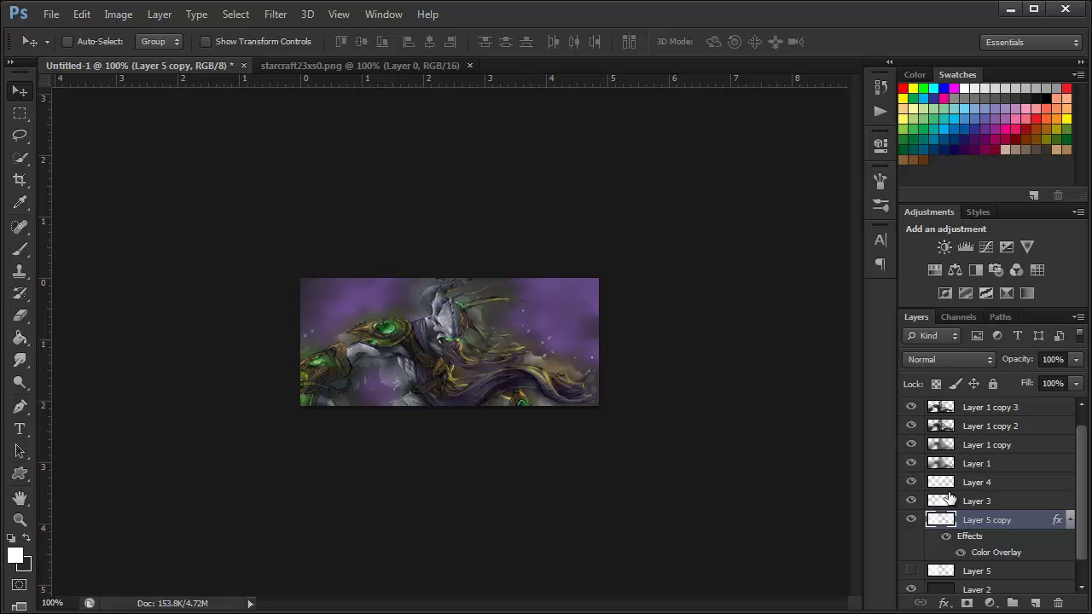
left_click_drag(950, 499, 992, 536)
left_click(937, 358)
left_click(928, 136)
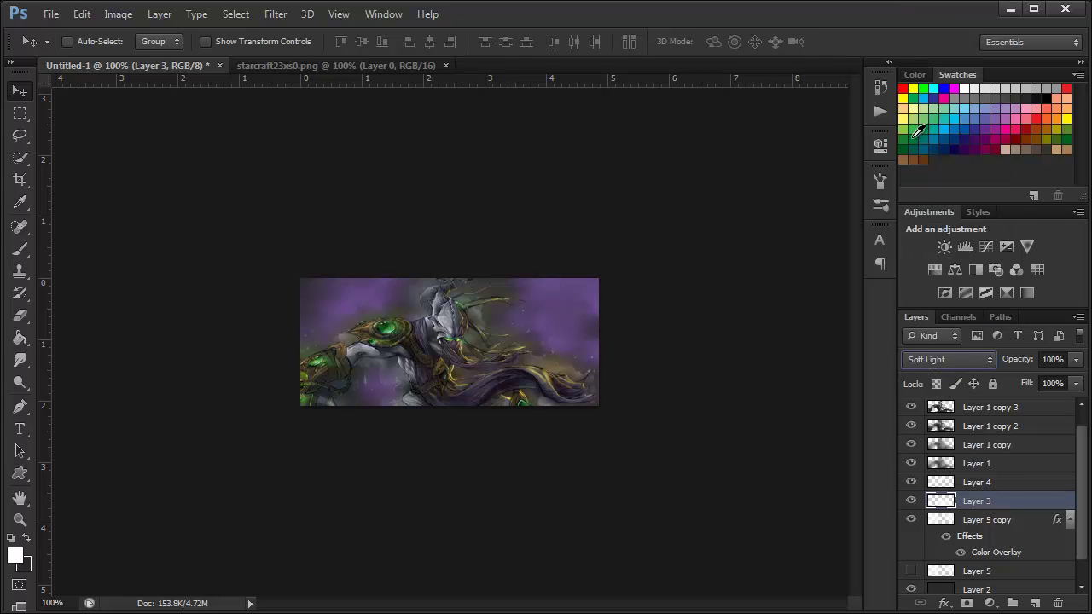
key("Up")
Cycle Layer 4 through lightening blend modes, then select Layer 1 copy 2
left_click(972, 483)
left_click(931, 358)
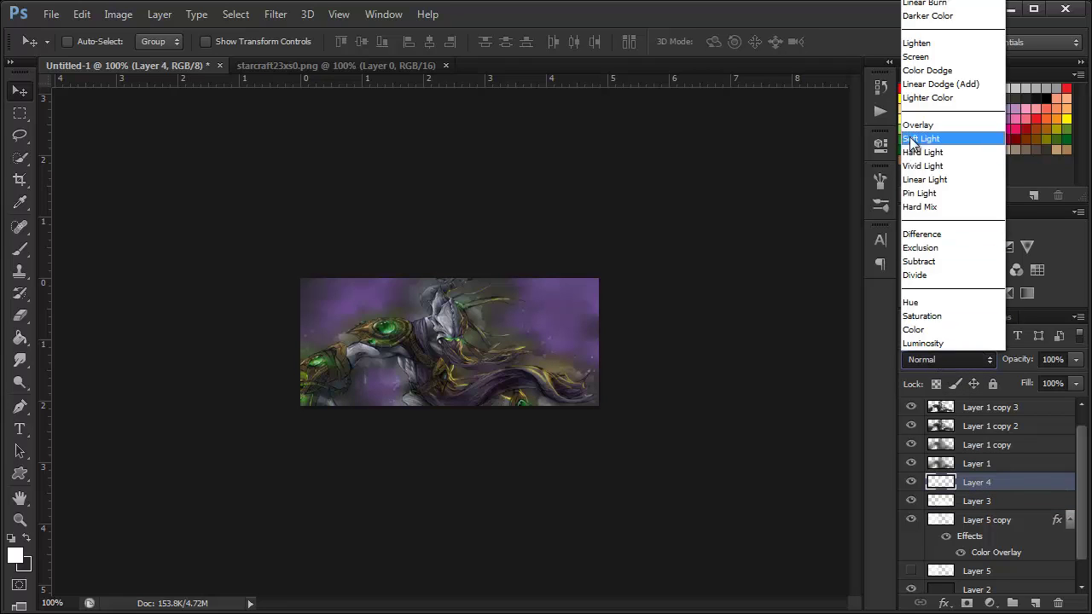
left_click(920, 120)
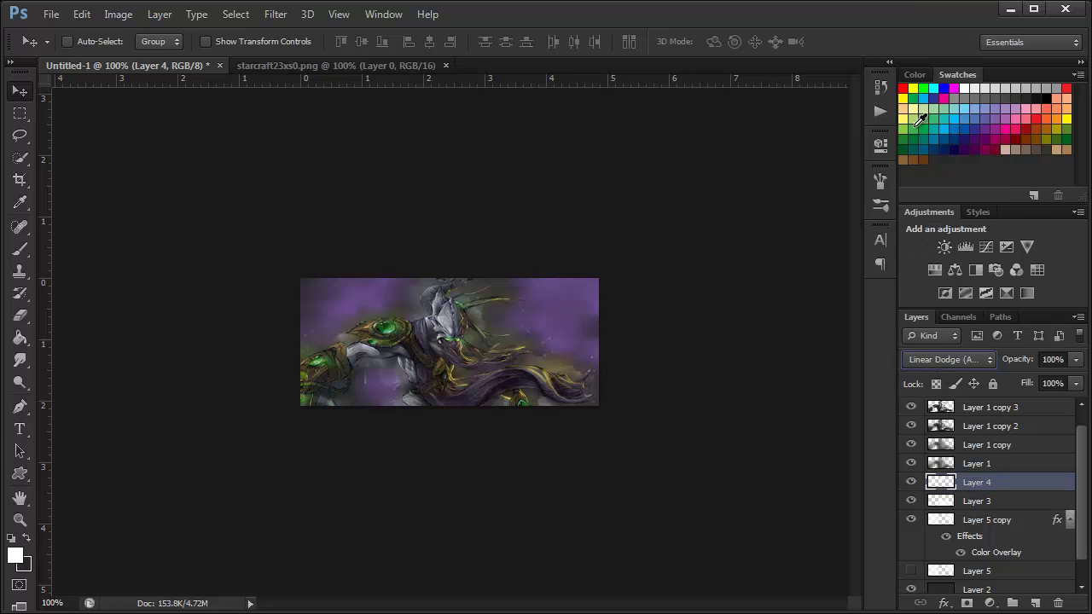
key("Up")
key("Up")
key("Up")
key("Up")
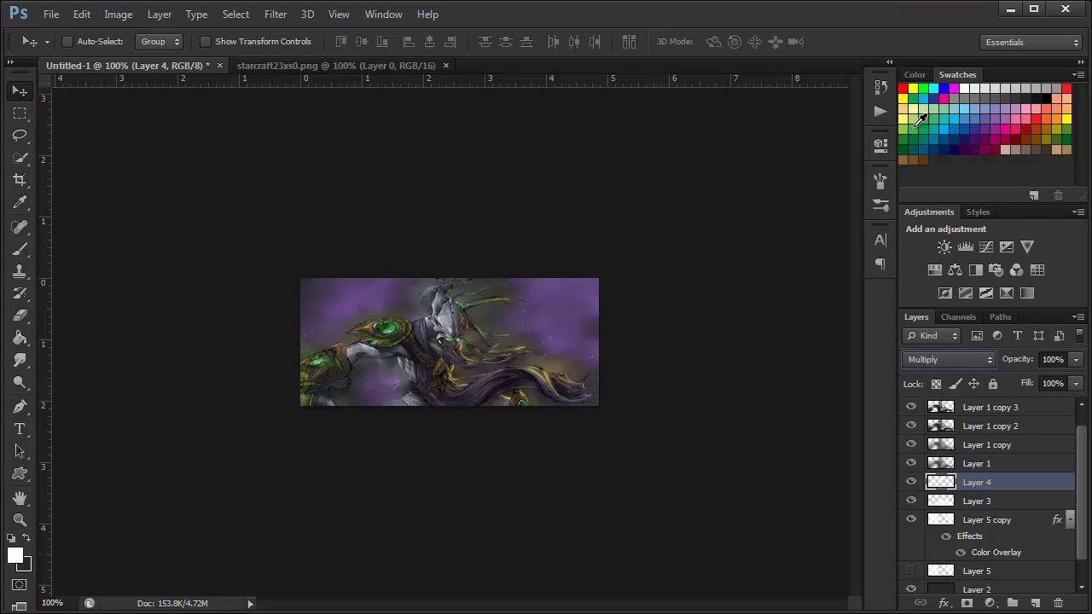
left_click(1032, 426)
scroll(1038, 475, "up", 1)
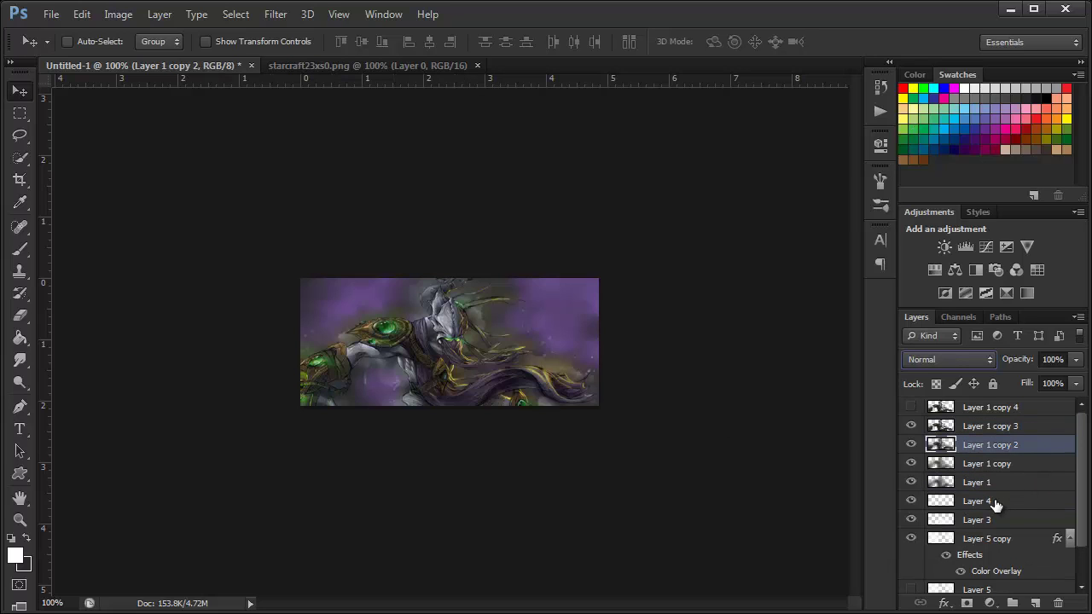
Move Layers 4 and 3 above Layer 1 copy 2 and blend both in Overlay
left_click(972, 503)
left_click(990, 522, "shift")
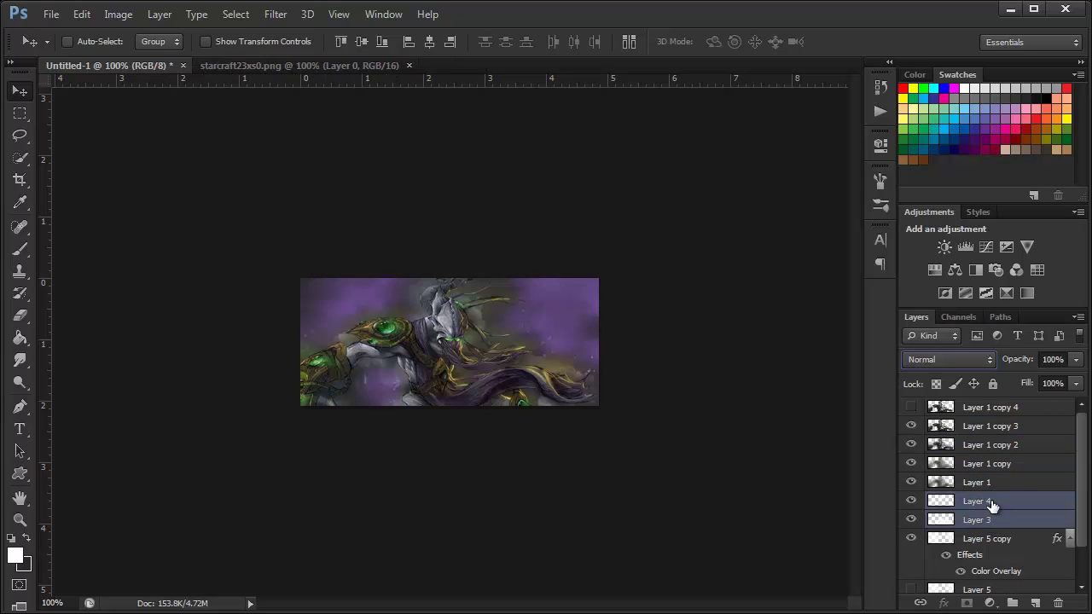
left_click_drag(992, 509, 990, 444)
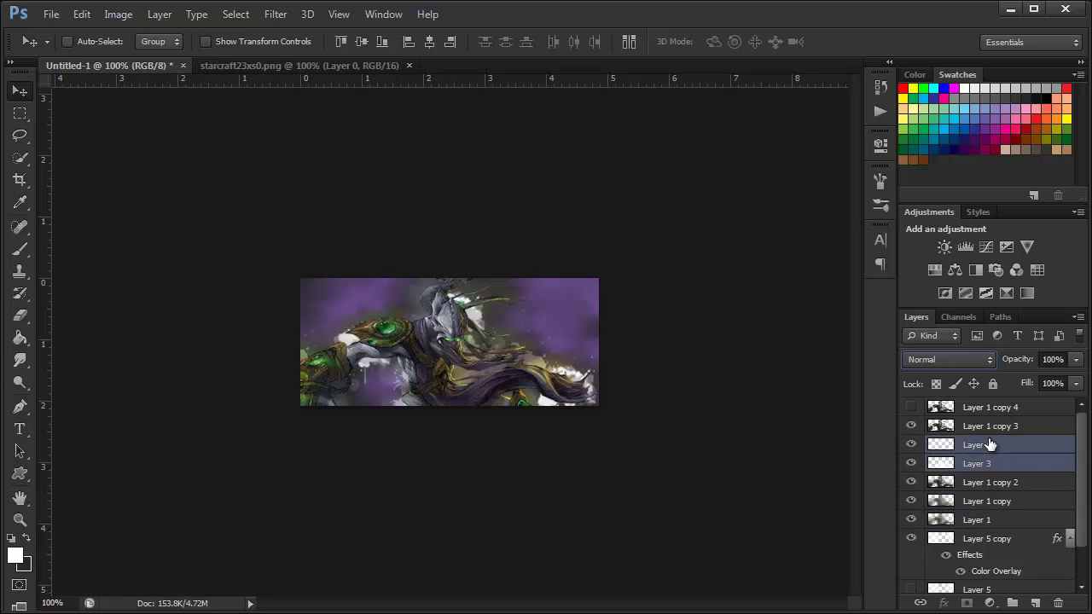
left_click(949, 359)
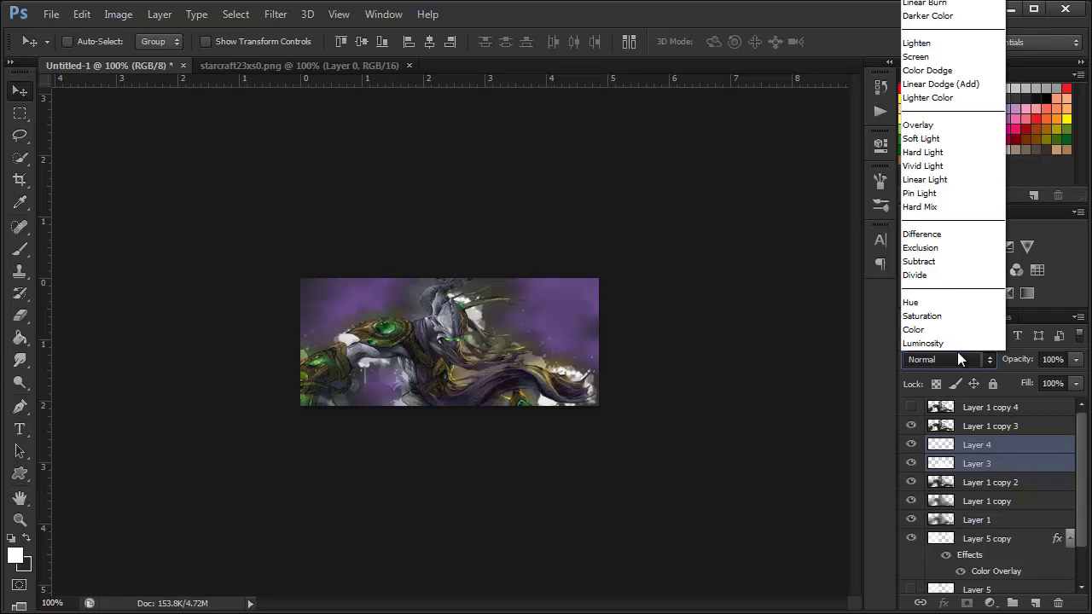
left_click(939, 141)
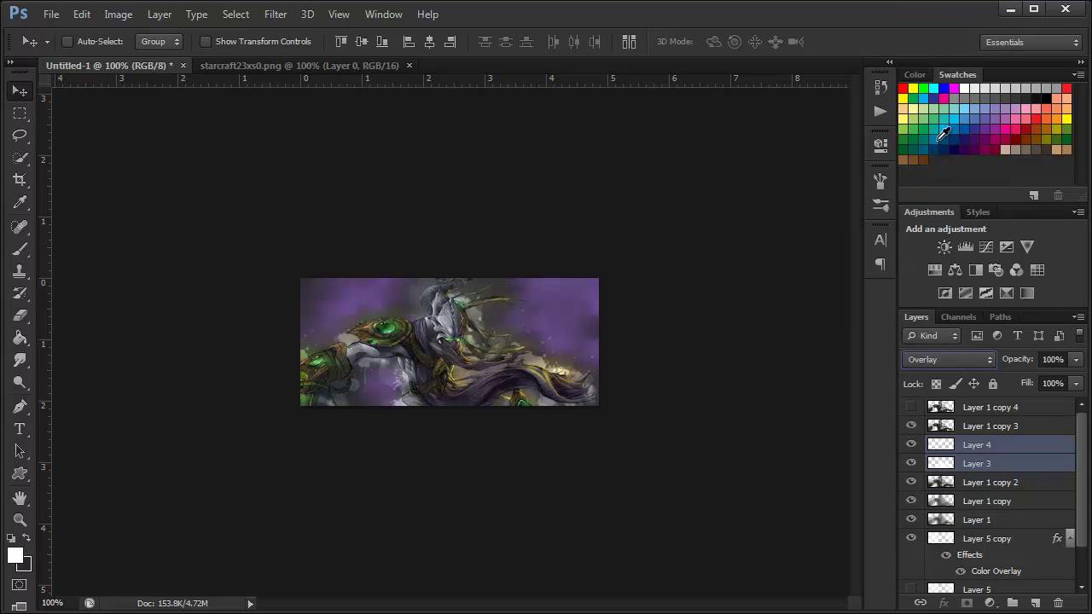
Preview neighbouring blend modes, return to Overlay, and try 53% opacity before restoring 100%
key("Up")
key("Up")
key("Up")
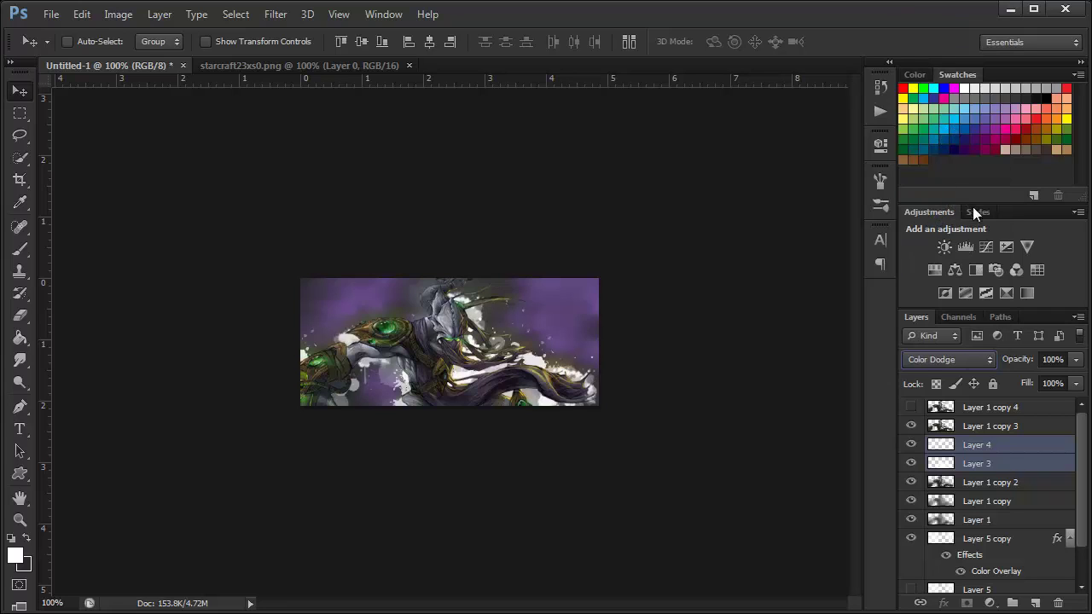
key("Up")
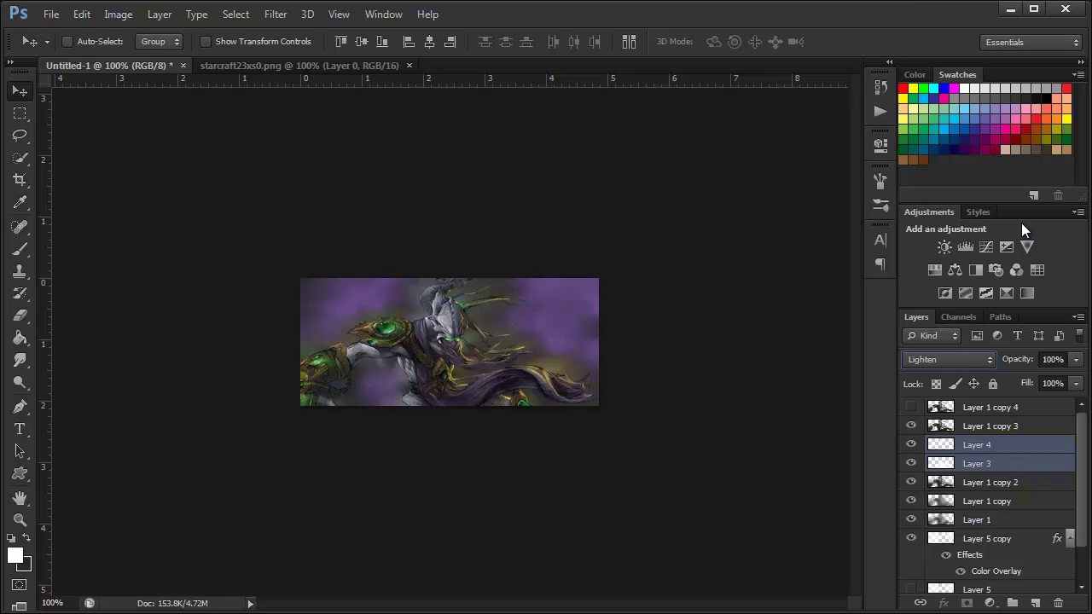
key("Down")
key("Down")
key("Down")
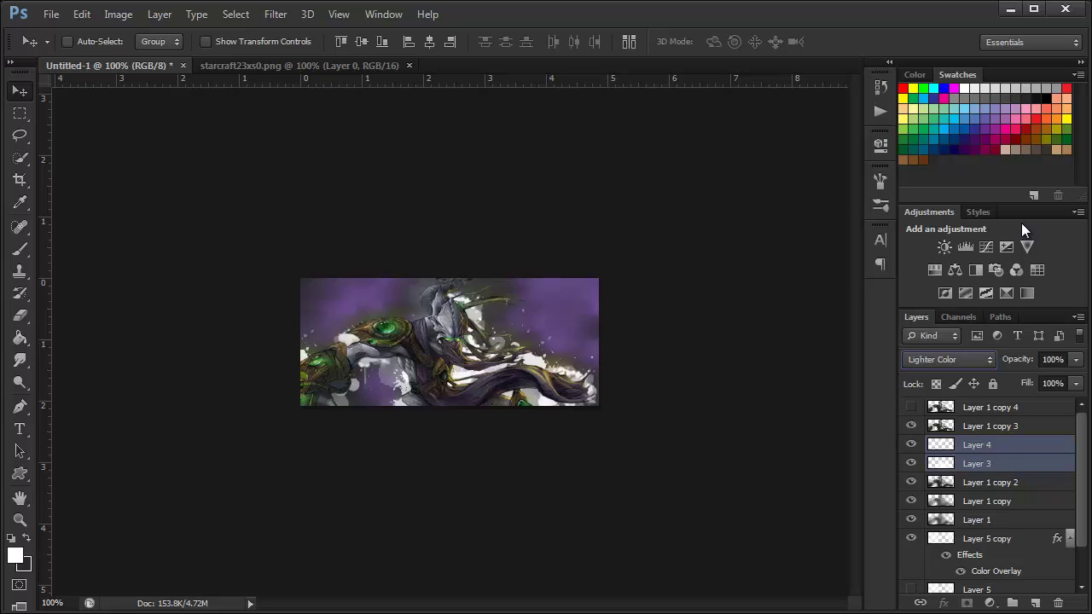
key("Down")
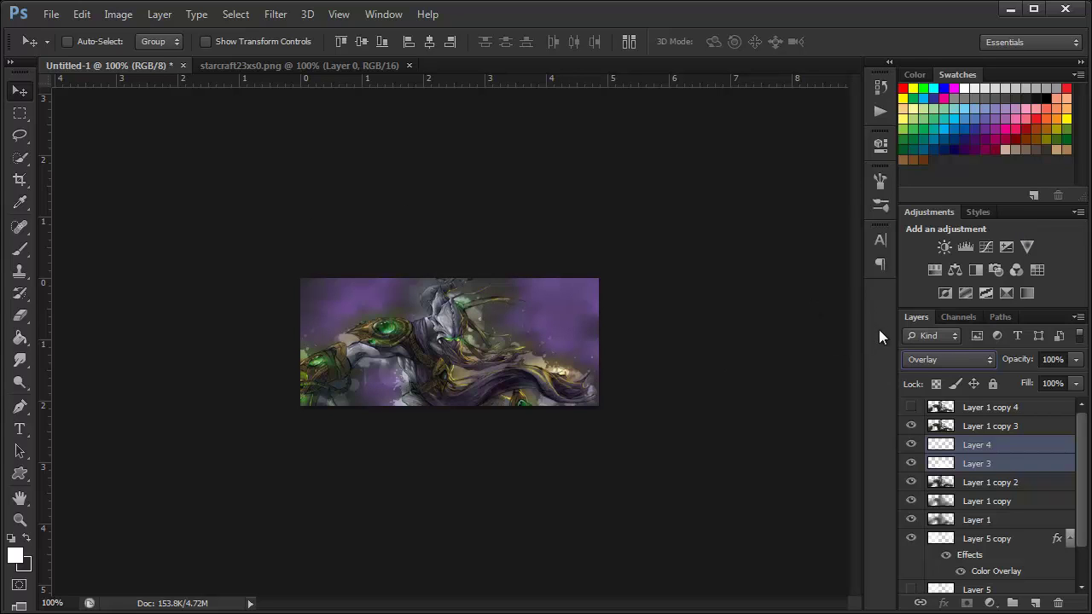
left_click(1076, 359)
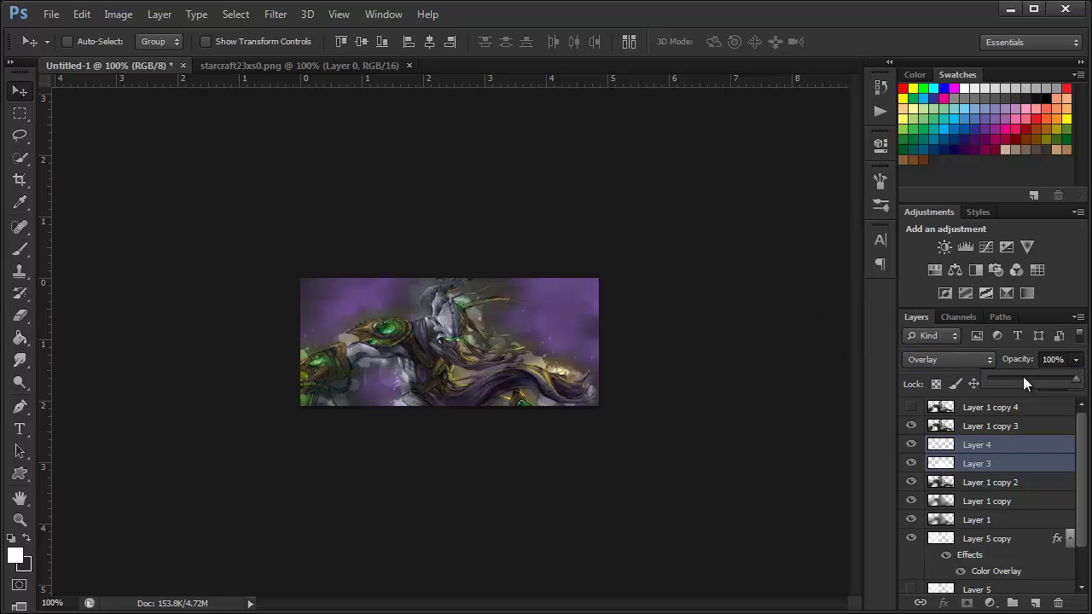
left_click_drag(1023, 376, 1088, 377)
left_click(137, 152)
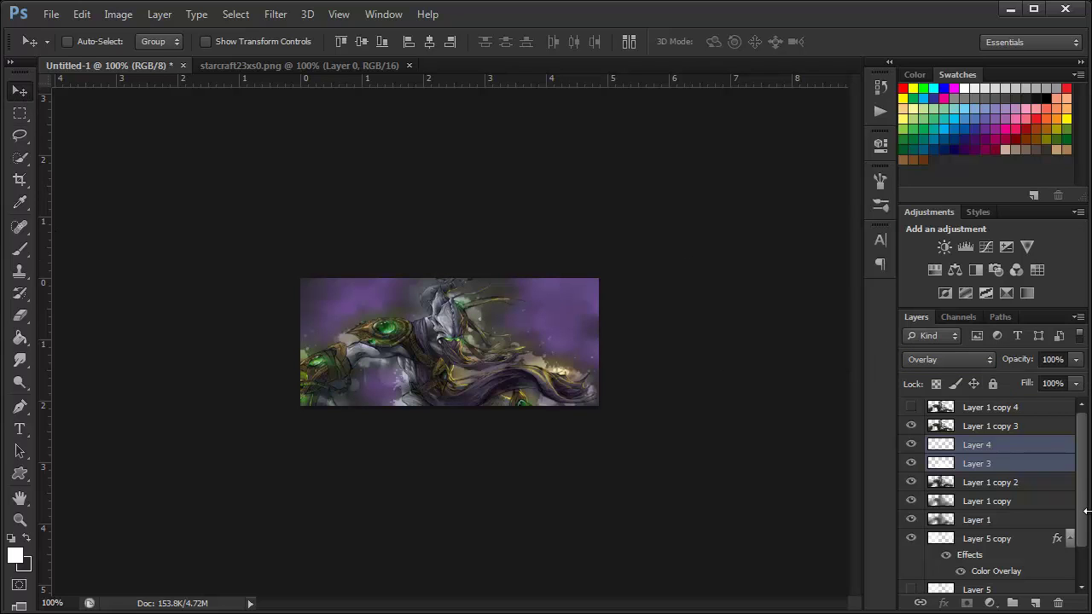
Toggle Layer 4 and Layer 3 visibility to compare the image, ending with Layer 3 selected
left_click_drag(1085, 500, 1087, 558)
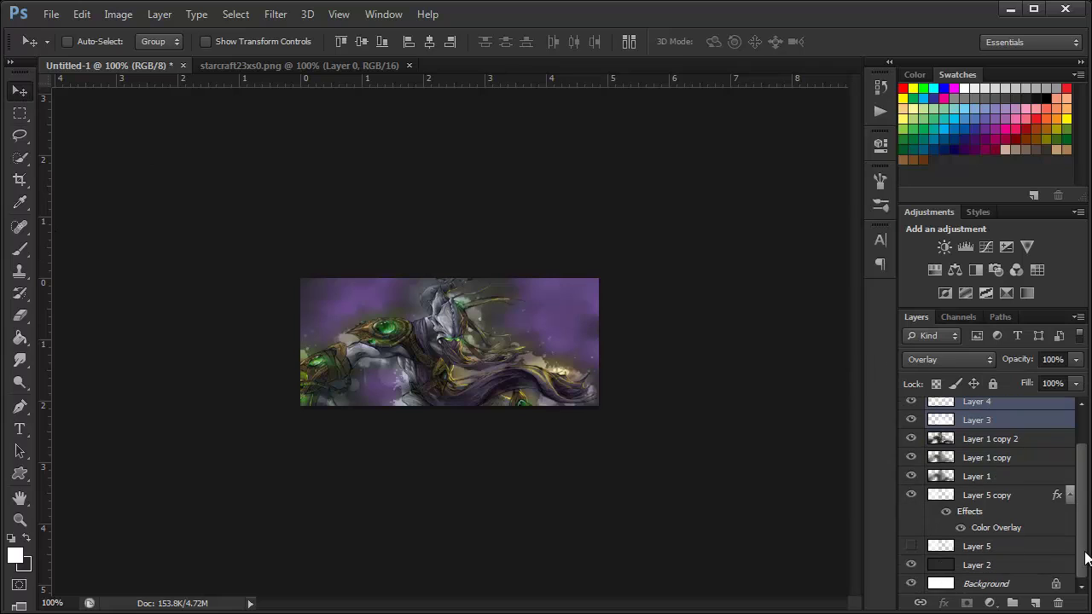
left_click(998, 546)
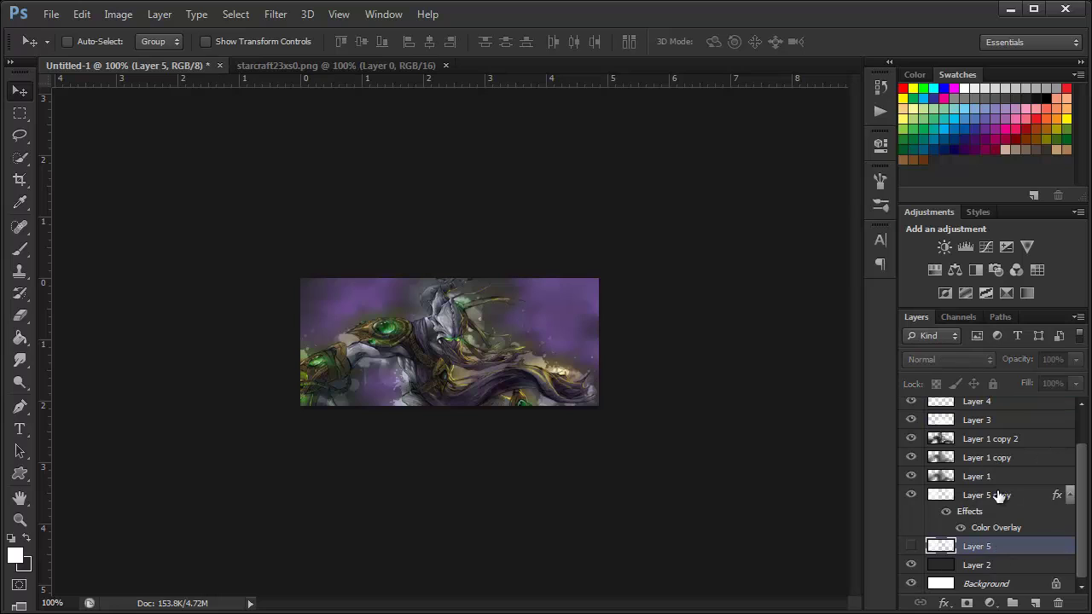
scroll(998, 508, "up", 1)
scroll(999, 504, "up", 1)
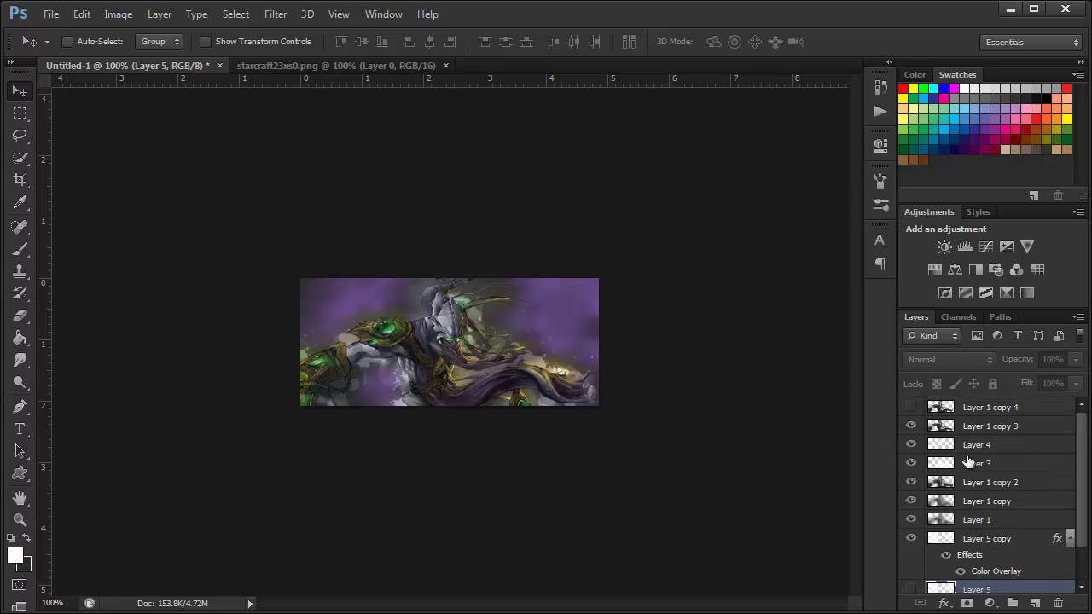
left_click(972, 447)
left_click(913, 444)
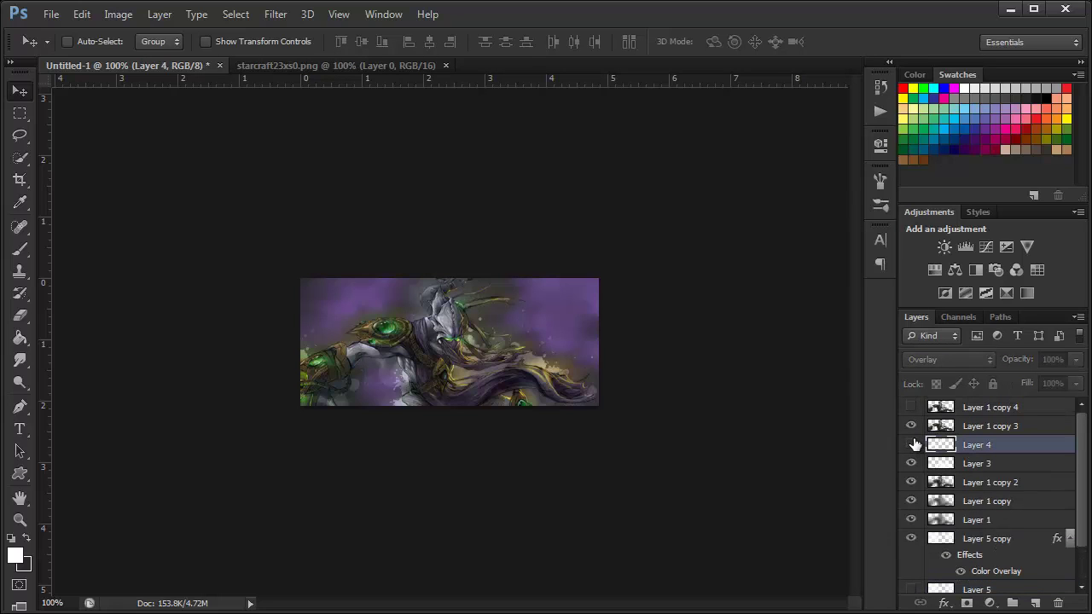
left_click(913, 445)
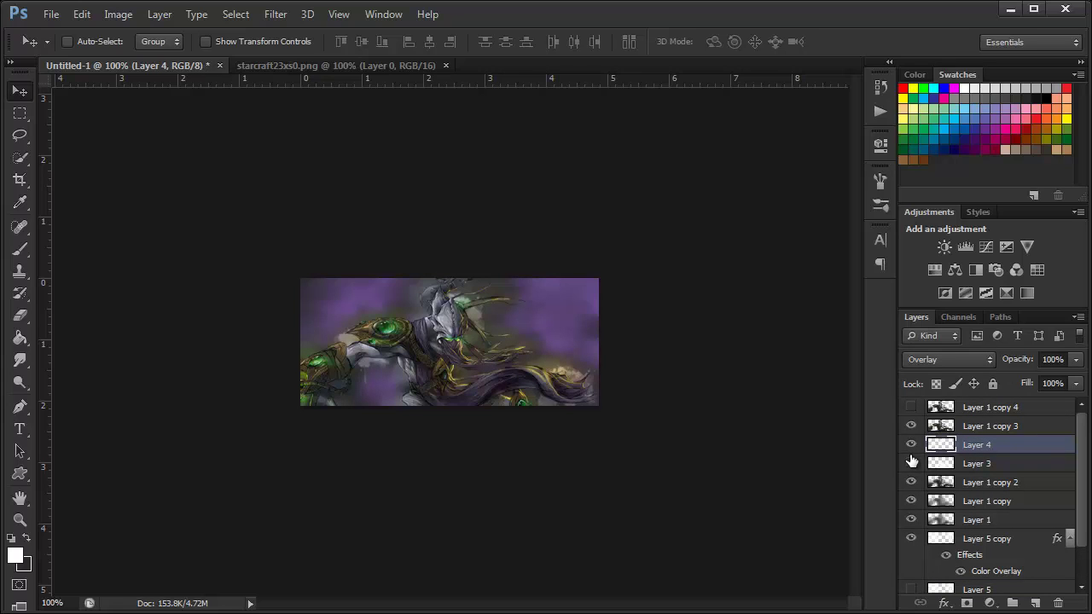
left_click(912, 463)
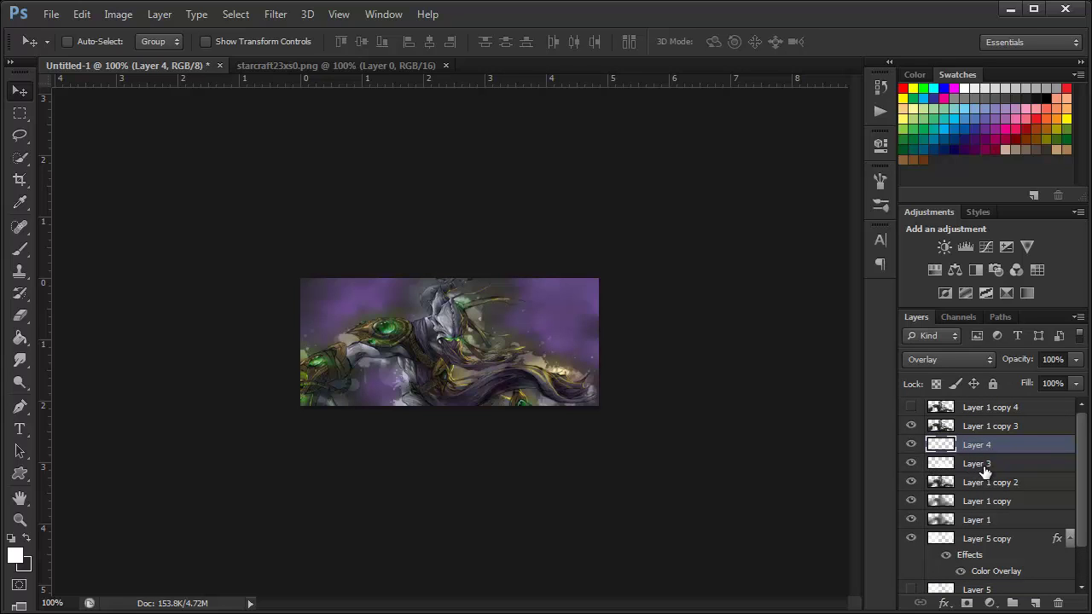
left_click(986, 472)
left_click(19, 360)
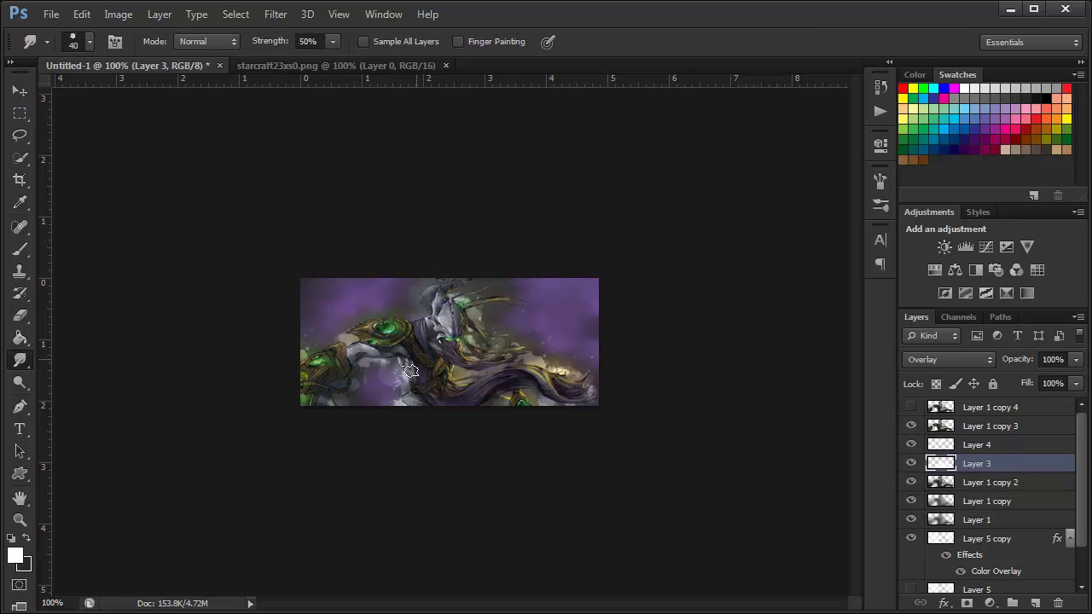
Smudge Layer 3's smoke over the figure, hair, lower-left arm and lower-right cloak, then check it
left_click_drag(410, 371, 366, 392)
left_click_drag(512, 394, 568, 380)
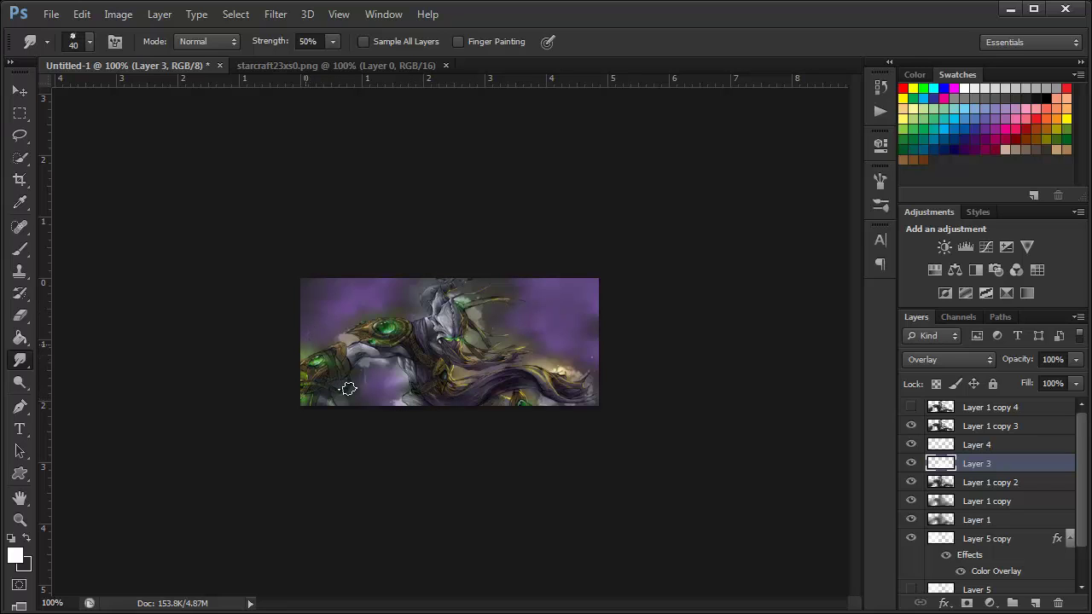
left_click_drag(348, 389, 359, 359)
left_click_drag(537, 392, 553, 375)
left_click(911, 463)
left_click(912, 463)
Smudge Layer 4's smoke into the lower-right hair and arm, then Layer 3's near the face
left_click(911, 444)
left_click(970, 447)
left_click_drag(586, 390, 586, 393)
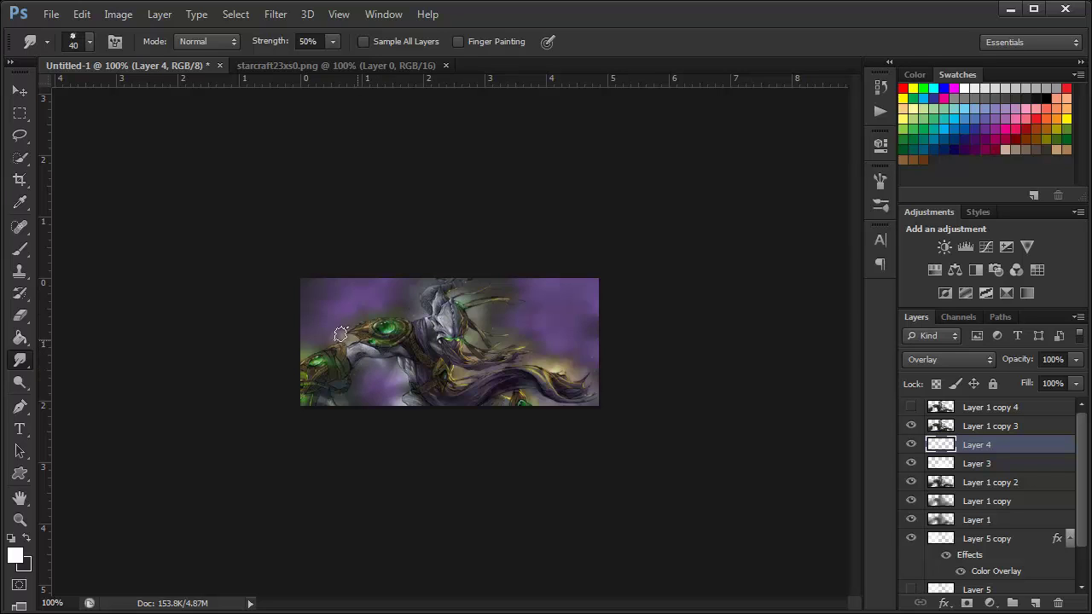
mouse_move(340, 334)
left_mouse_down()
mouse_move(326, 343)
mouse_move(322, 380)
mouse_move(345, 391)
left_mouse_up()
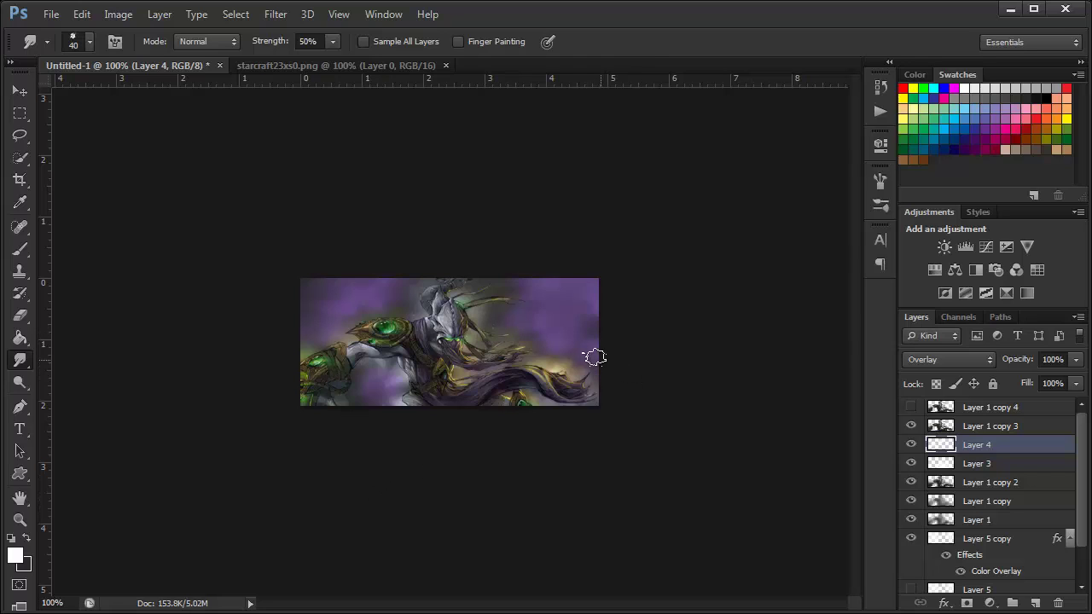
left_click(998, 468)
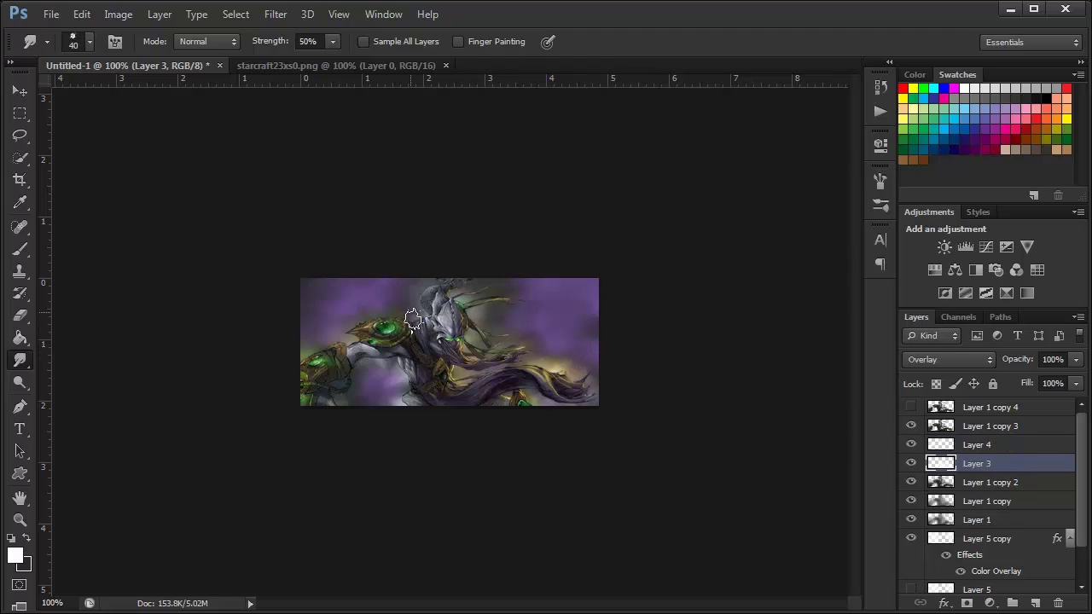
left_click_drag(411, 314, 420, 317)
left_click(21, 85)
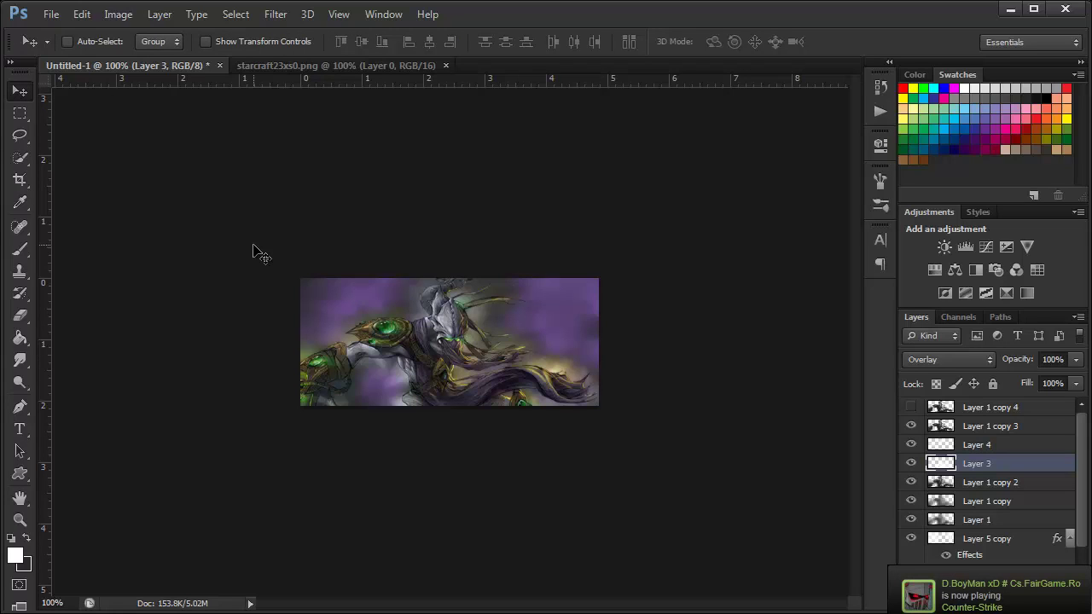
left_click(1008, 427)
Add an empty layer above Layer 1 copy 3 and load the Cloud_Smudge_Brushes_by_Noise_Less brush set
left_click(1035, 603)
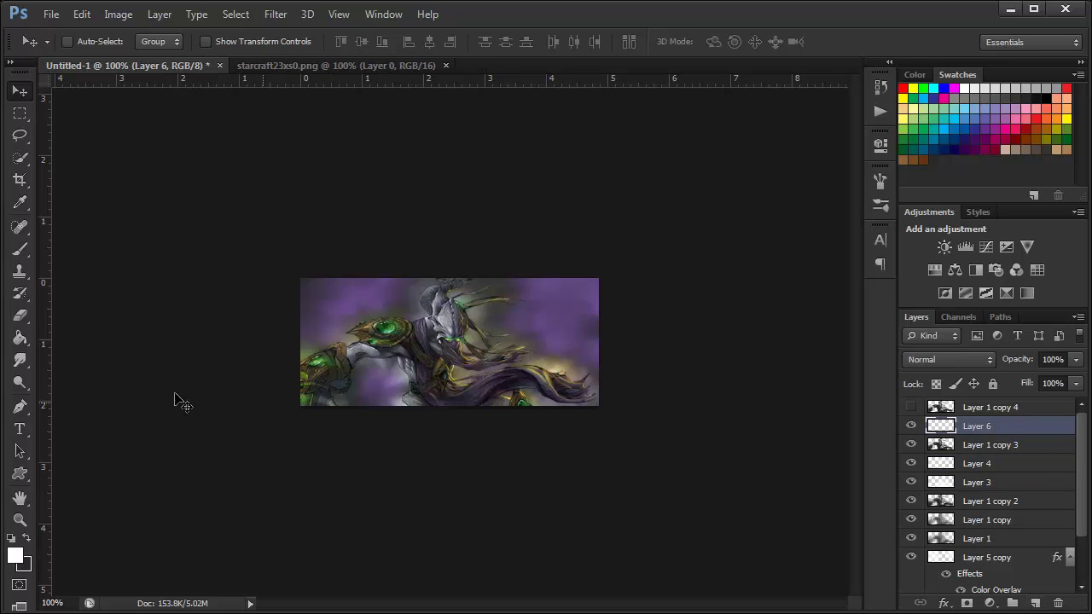
left_click(21, 248)
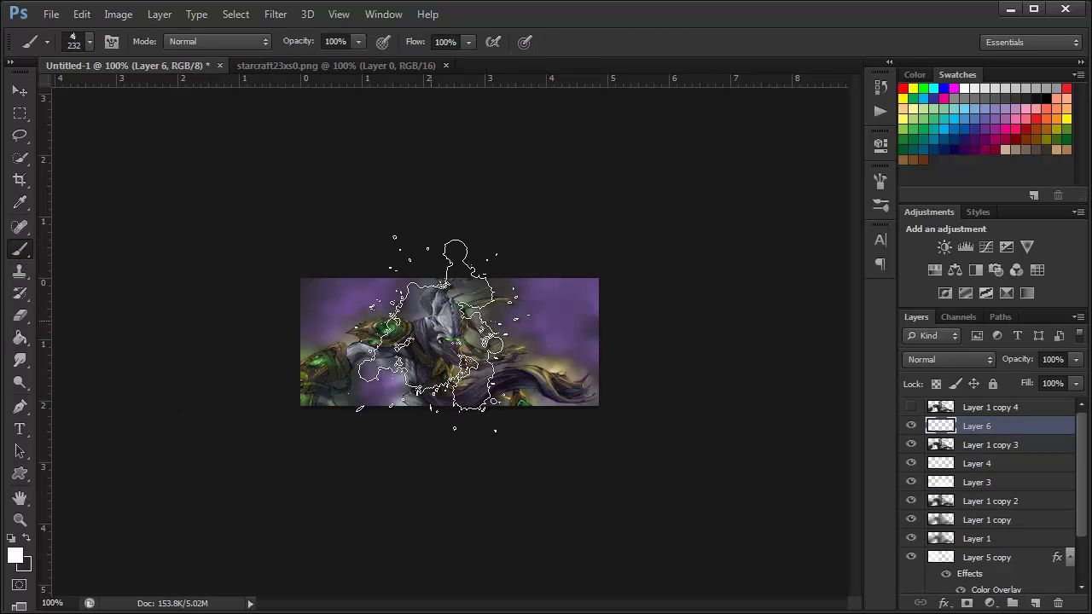
right_click(443, 333)
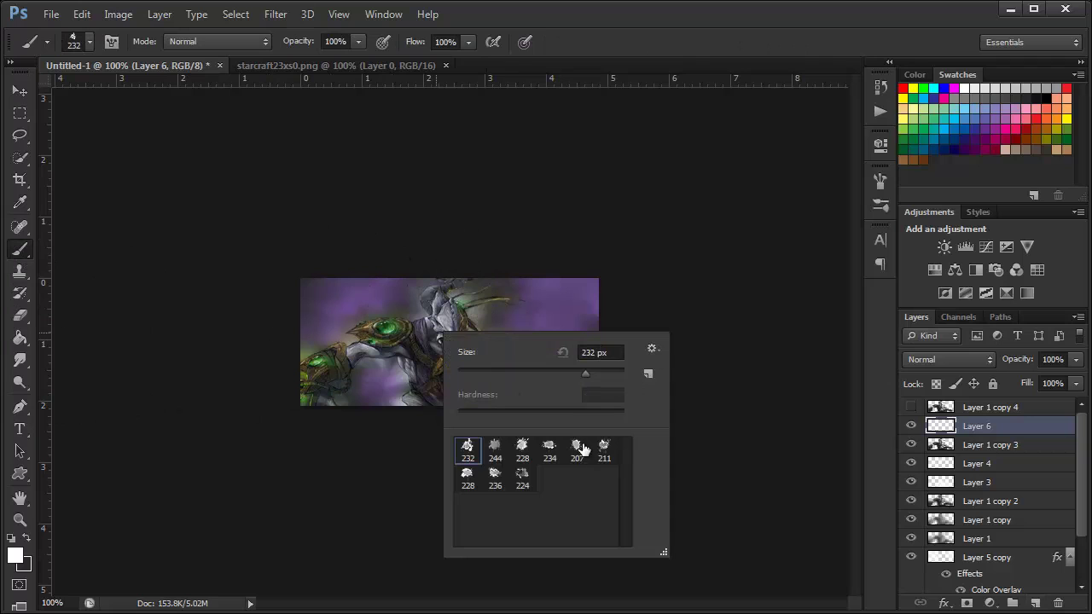
left_click(653, 350)
left_click(683, 271)
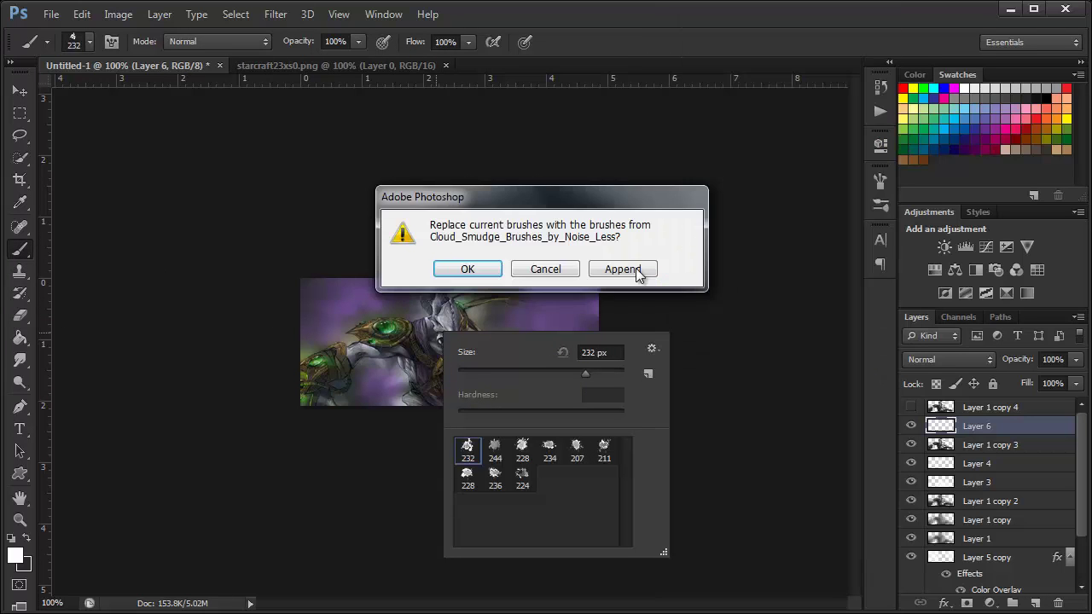
left_click(487, 269)
left_click(476, 451)
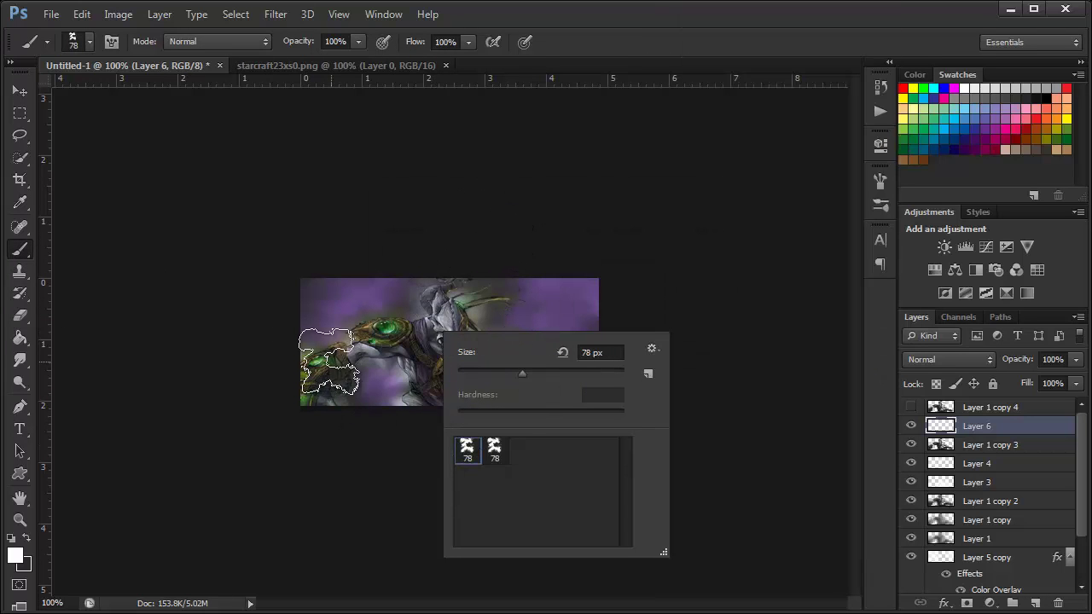
Shrink the brush to 12 px and paint two test white strokes on the figure
left_click(468, 374)
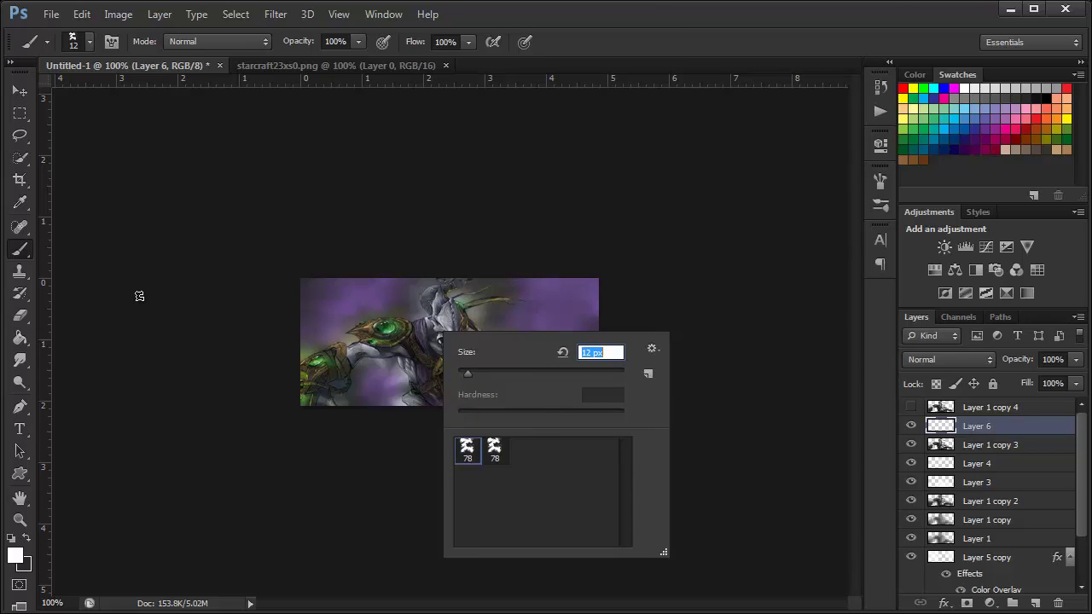
key("Return")
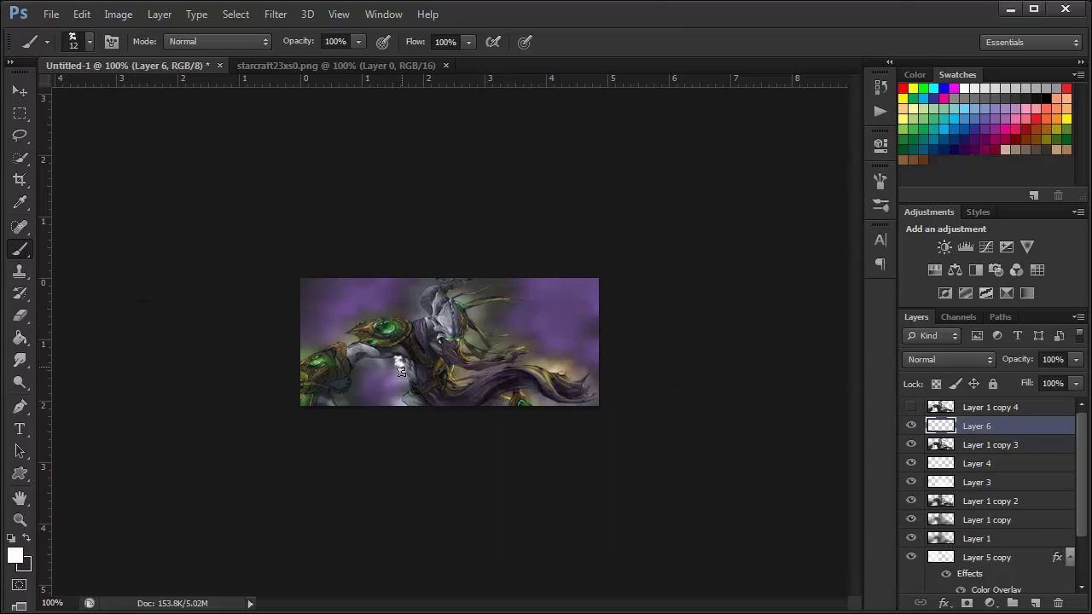
left_click_drag(401, 372, 401, 406)
left_click_drag(371, 352, 409, 365)
Load the VZR Brushes set and pick its 916 px smoke brush, resized to 21 px
right_click(444, 331)
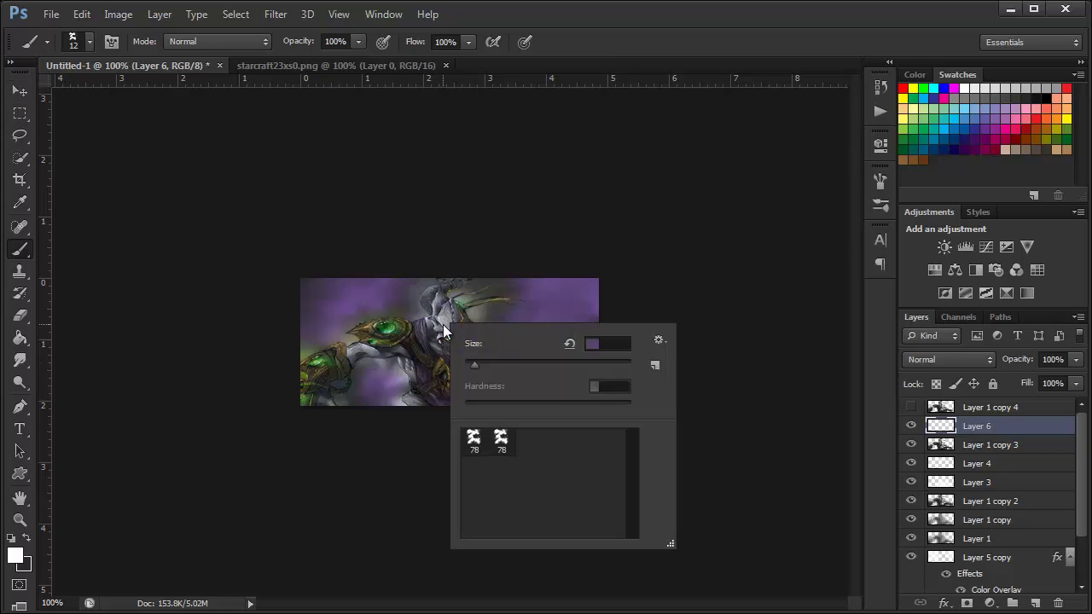
left_click(658, 341)
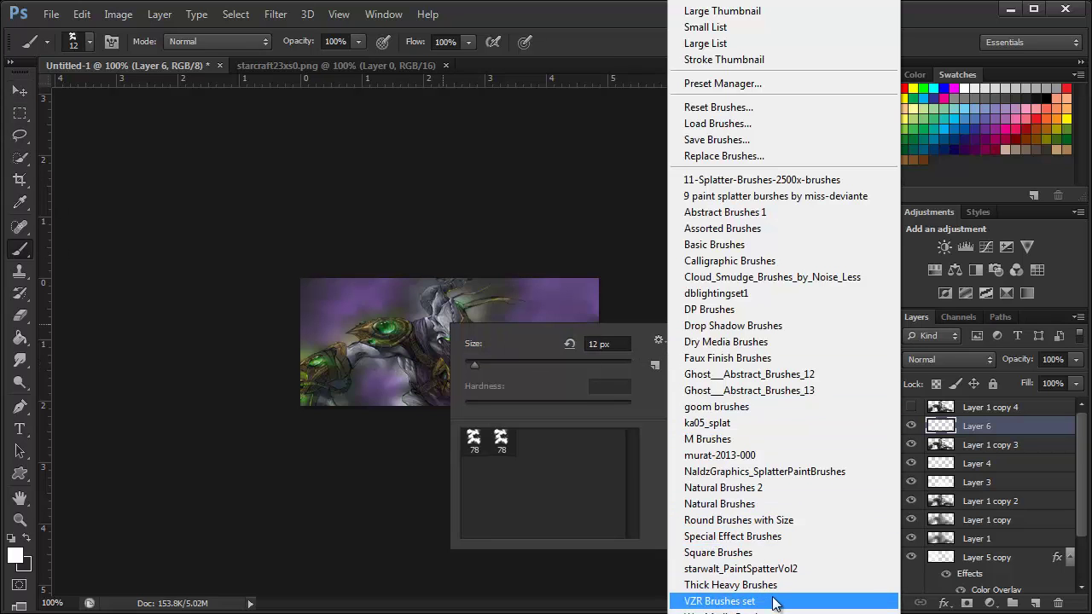
left_click(720, 601)
left_click(466, 267)
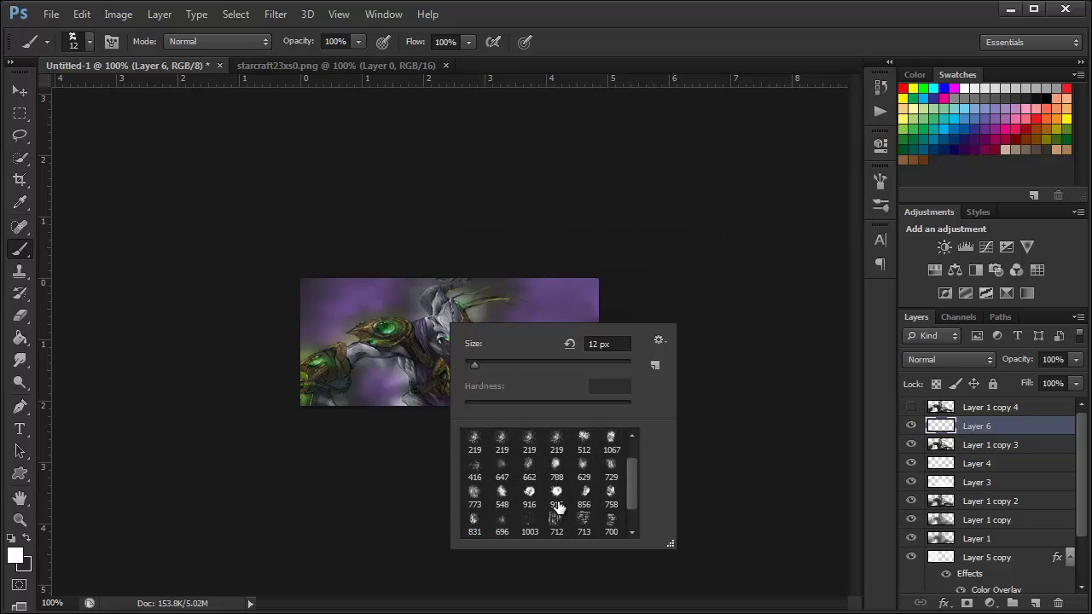
left_click(557, 493)
left_click(520, 491)
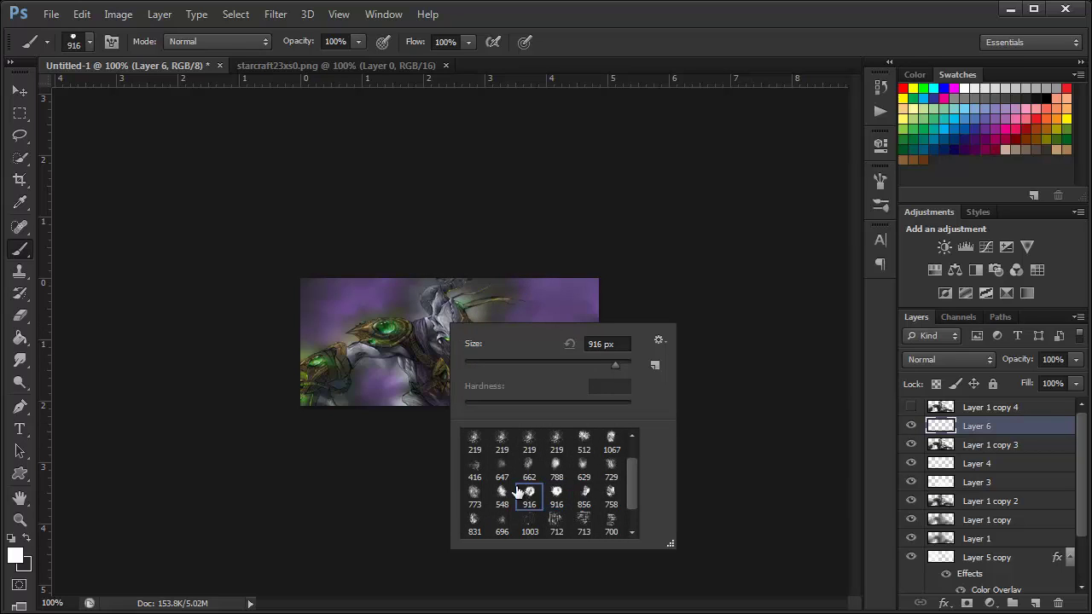
left_click(556, 493)
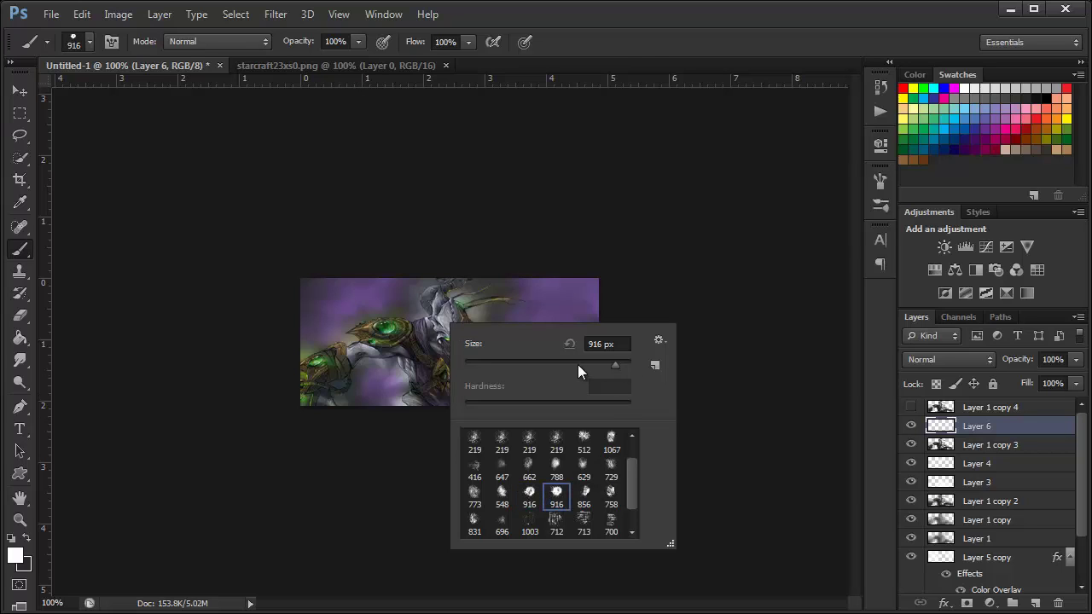
left_click_drag(581, 365, 481, 365)
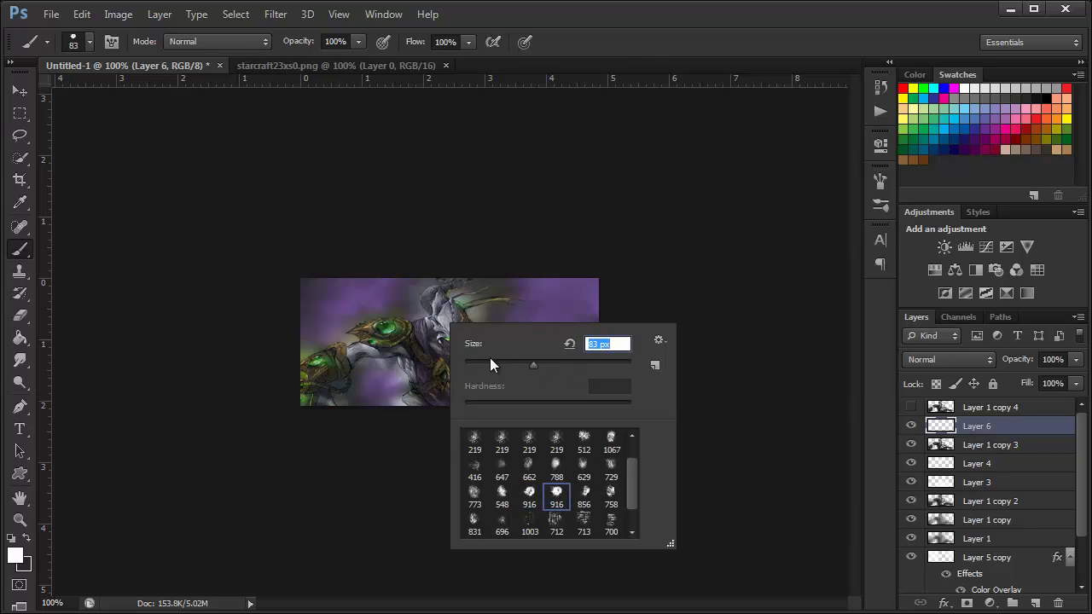
left_click(364, 325)
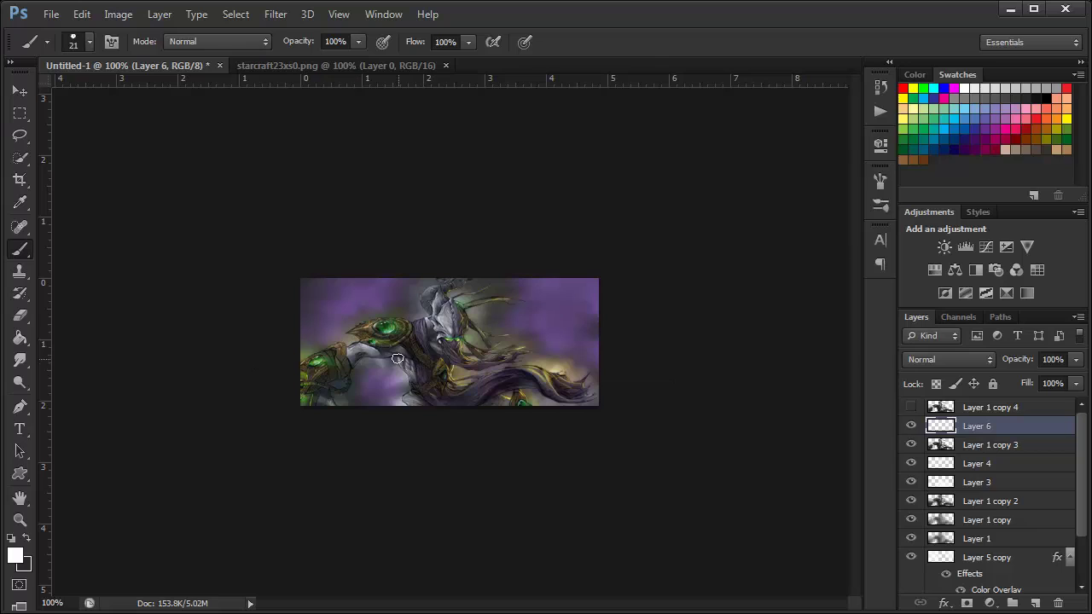
Paint white strokes down the lower centre, over the arm, and beside the head
left_click_drag(398, 362, 407, 408)
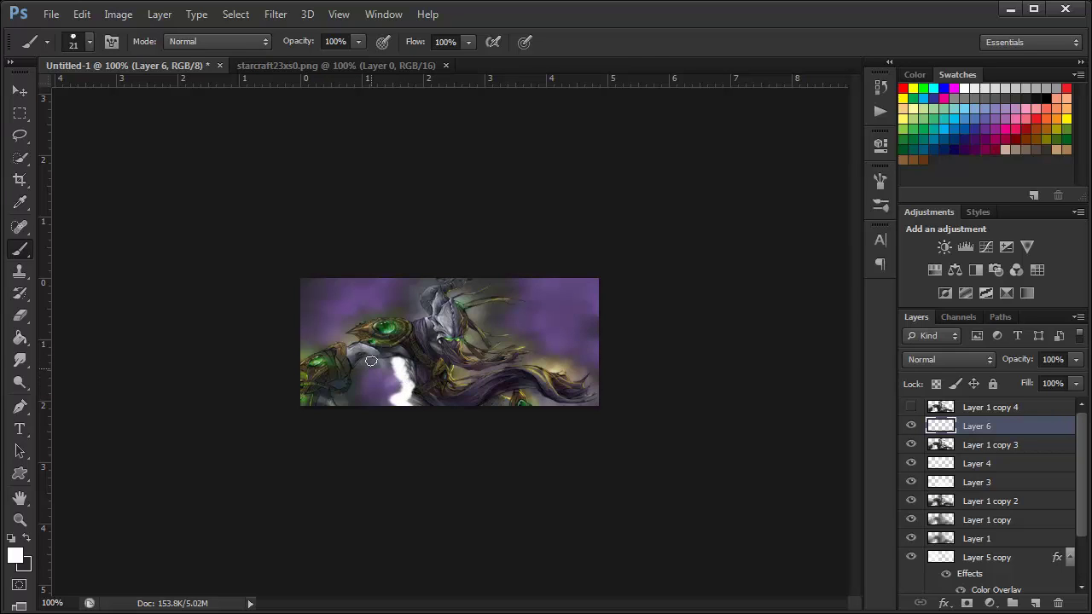
left_click_drag(357, 364, 352, 341)
left_click_drag(431, 316, 416, 296)
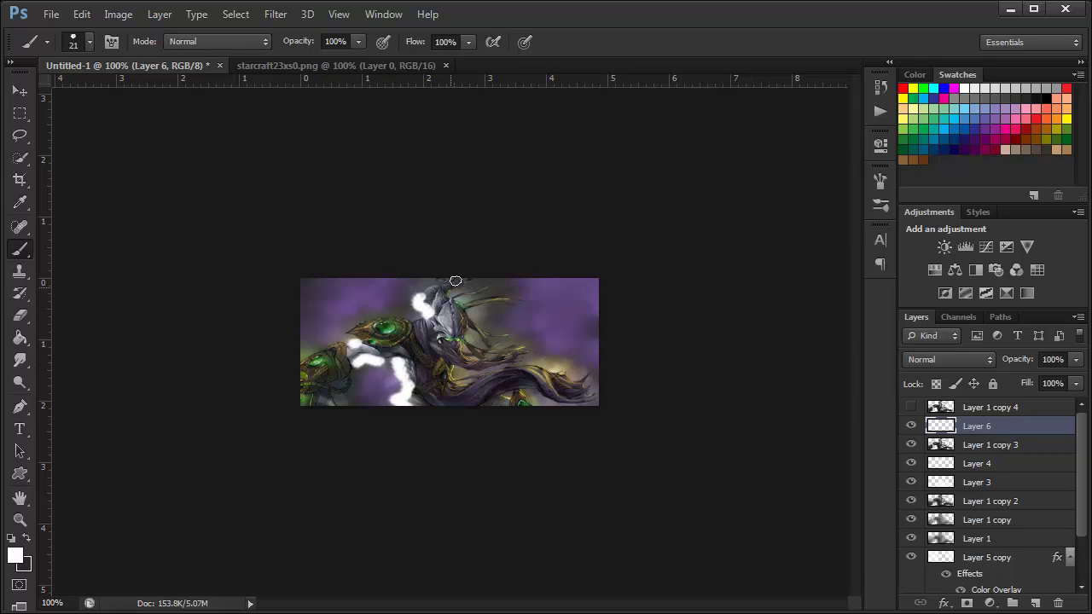
left_click(439, 286)
left_click_drag(379, 363, 376, 343)
Smear the head and arm strokes into soft wisps with a 15 px Smudge brush
left_click(20, 90)
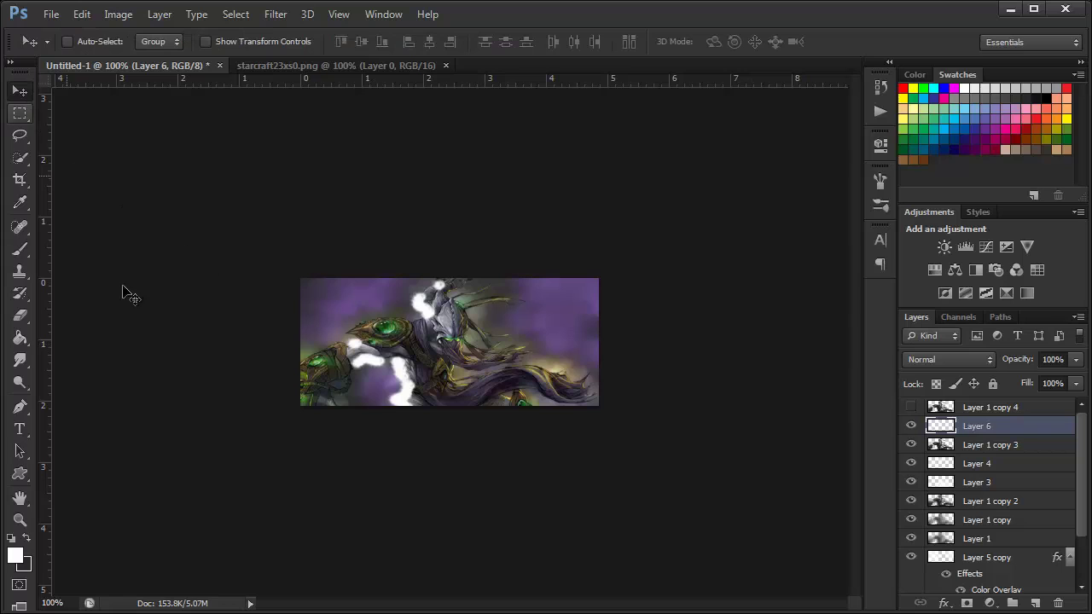
left_click(20, 360)
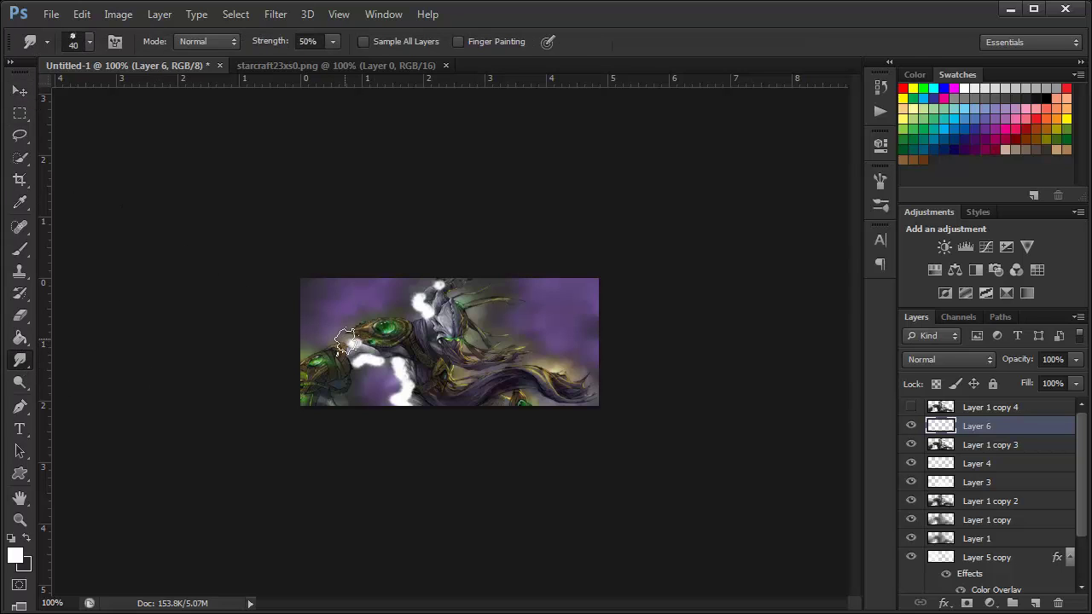
right_click(434, 311)
key("Return")
mouse_move(426, 299)
left_mouse_down()
mouse_move(420, 319)
mouse_move(446, 286)
mouse_move(426, 287)
left_mouse_up()
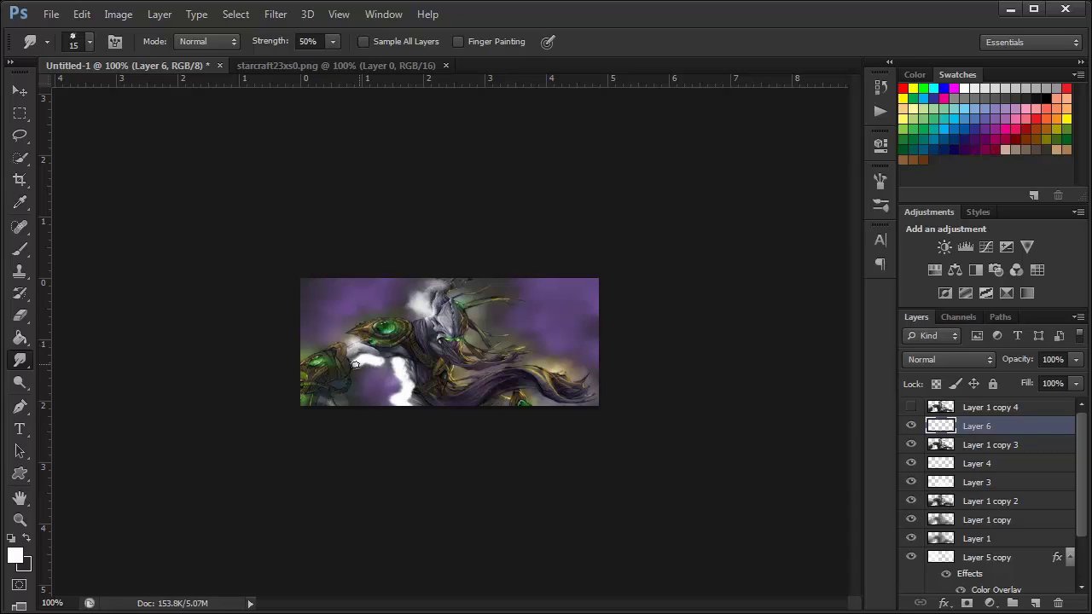
left_click_drag(351, 353, 375, 363)
mouse_move(378, 364)
left_mouse_down()
mouse_move(403, 356)
mouse_move(407, 407)
left_mouse_up()
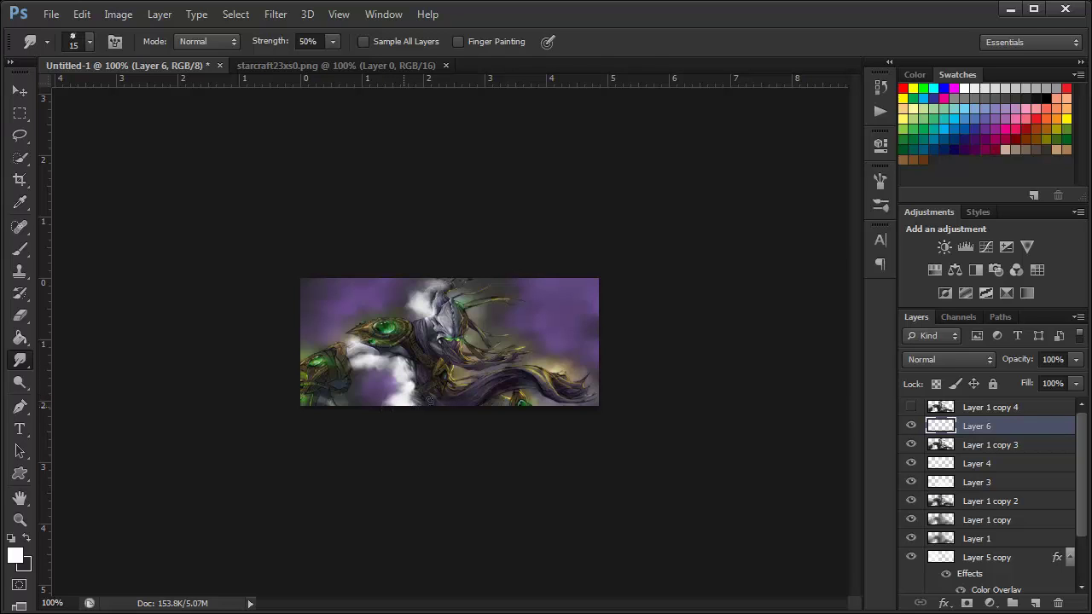
left_click(20, 90)
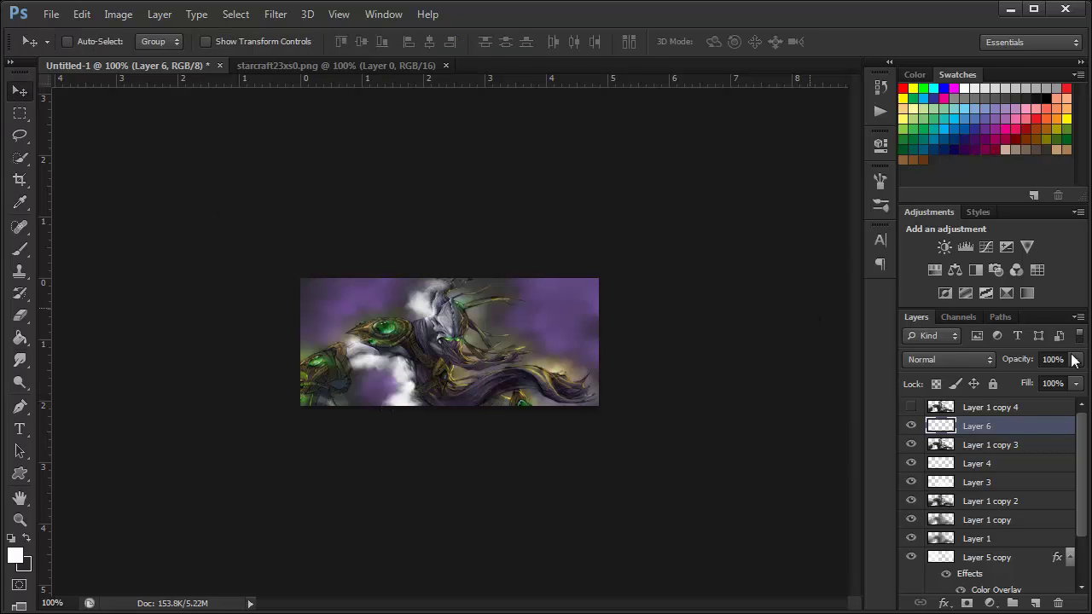
Set Layer 6's blend mode to Overlay after comparing neighbouring modes
left_click(967, 359)
left_click(938, 138)
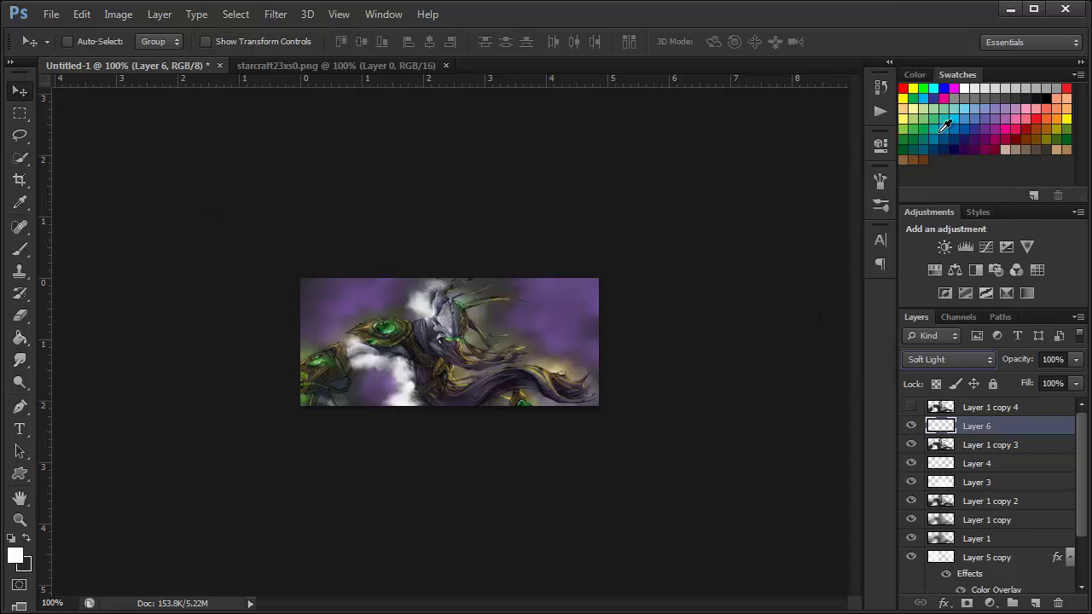
key("Up")
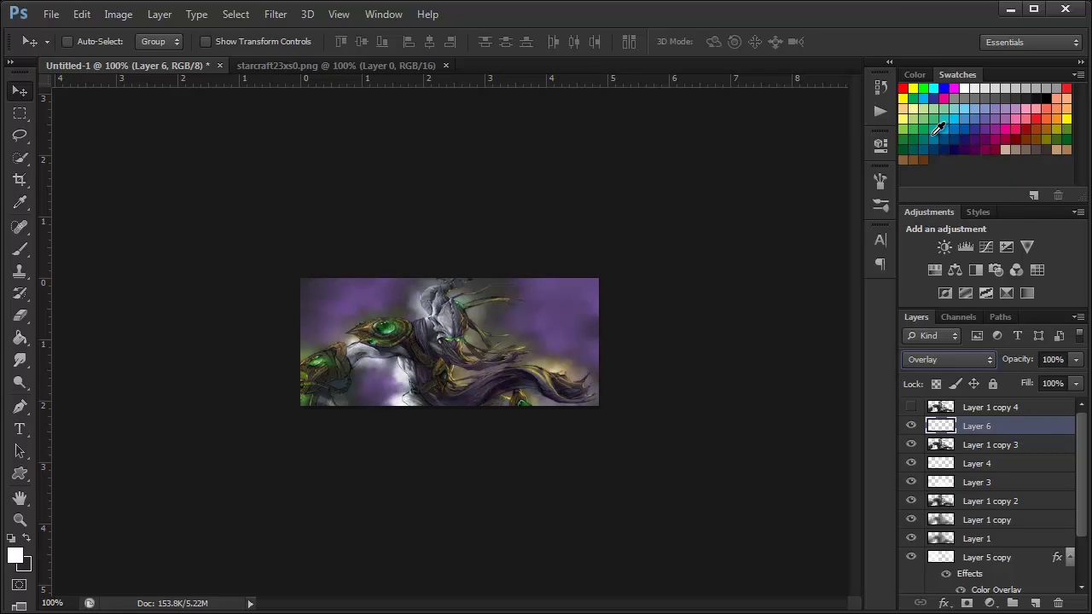
key("Up")
key("Down")
left_click(365, 177)
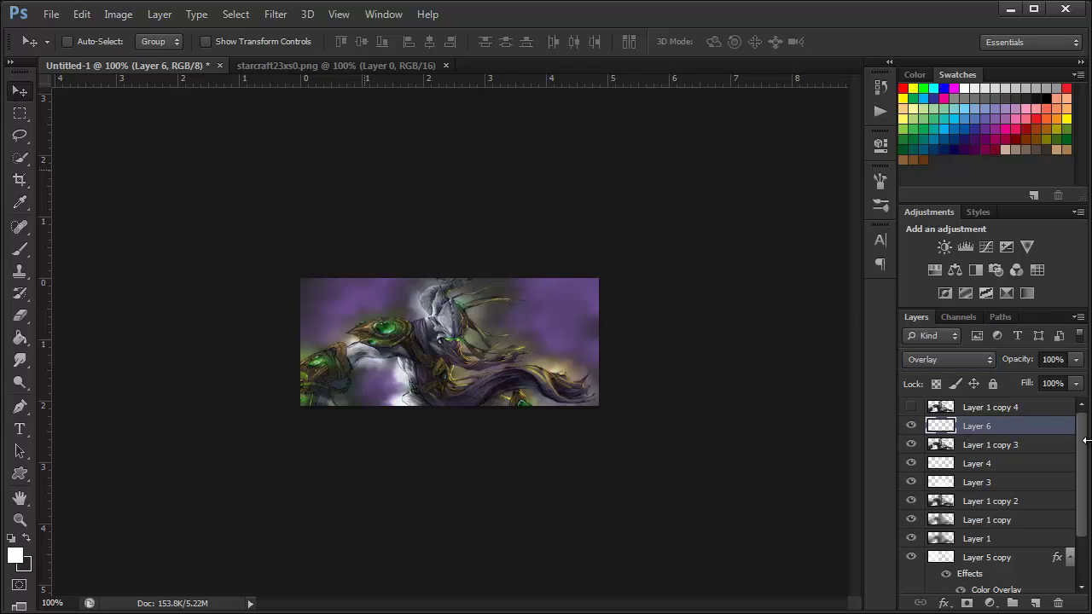
Duplicate it as Layer 6 copy, blended in Overlay at 100% opacity
left_click(1022, 444)
left_click(1015, 426)
key("ctrl+j")
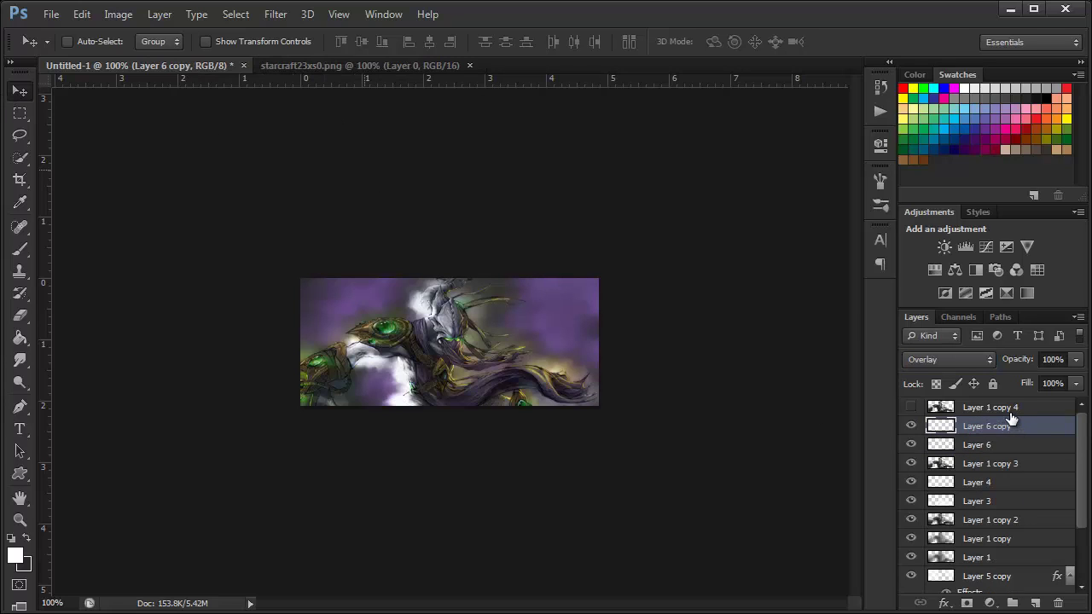
left_click(924, 359)
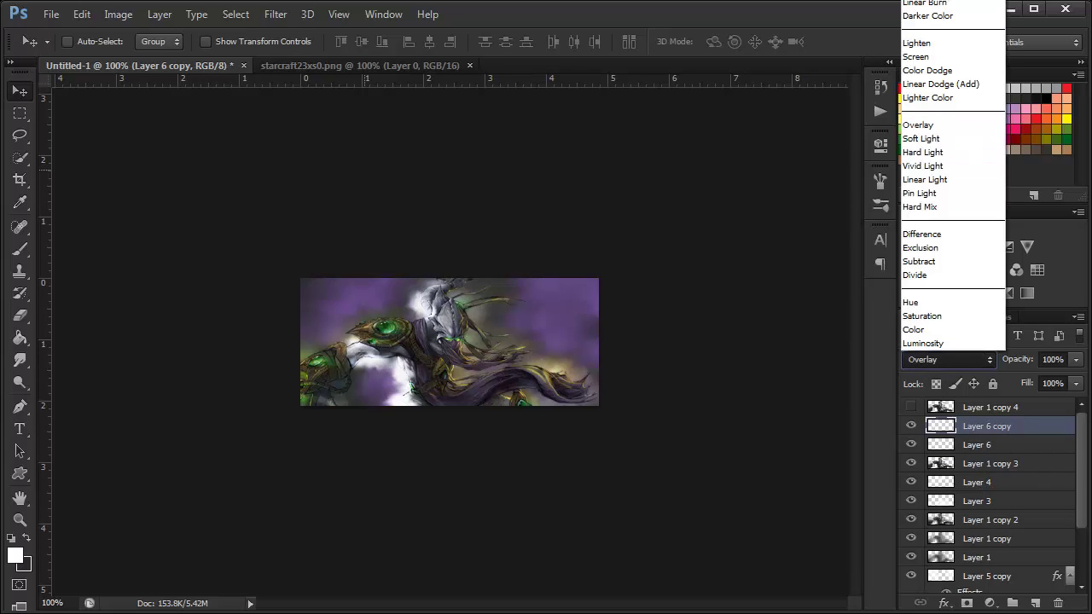
left_click(953, 68)
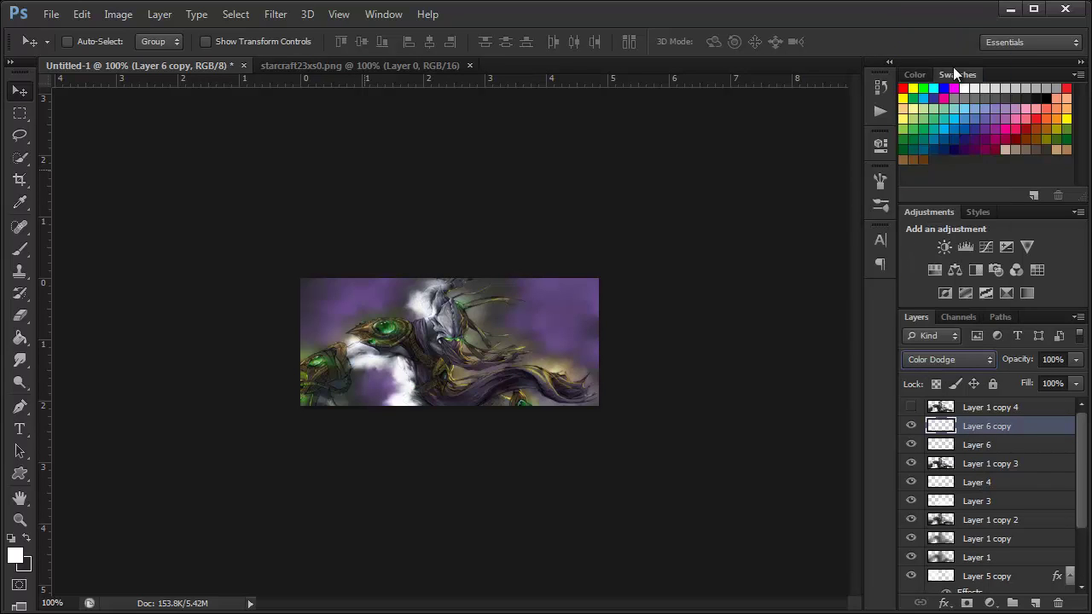
key("Down")
key("Down")
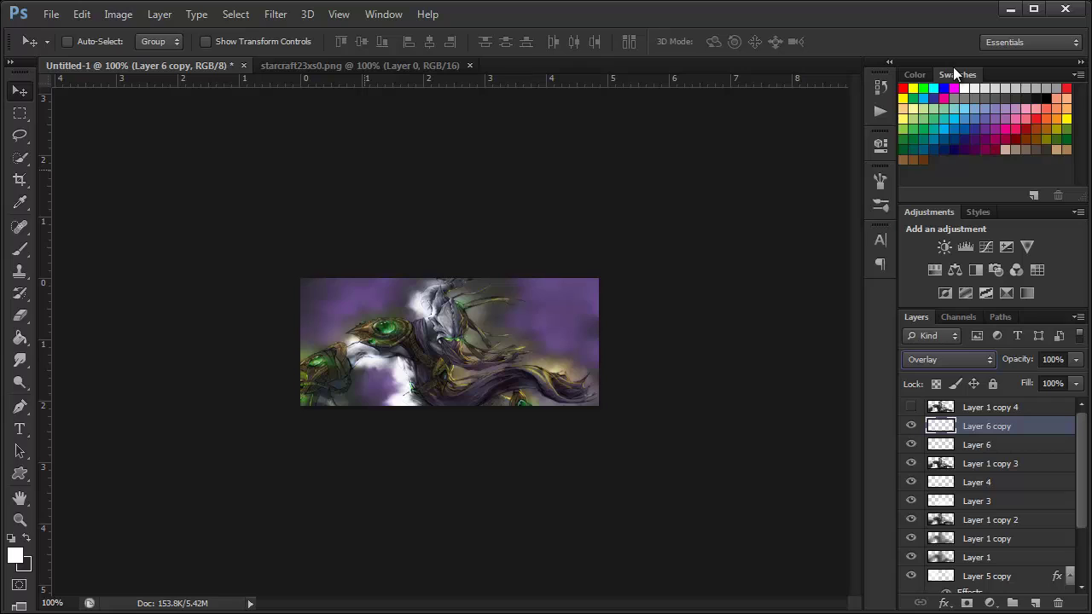
key("Down")
key("Up")
left_click(1076, 360)
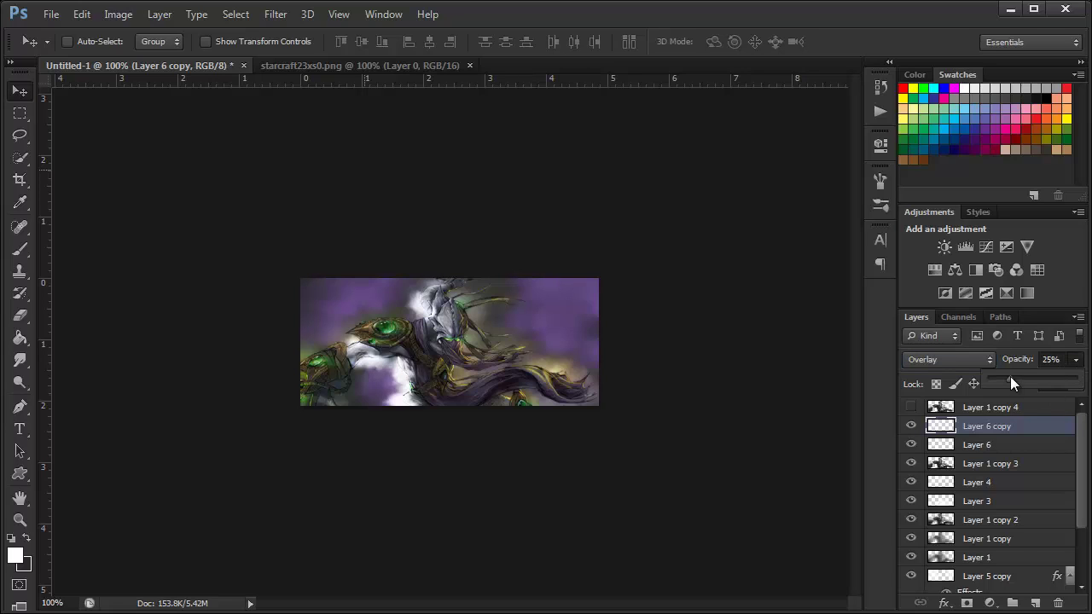
left_click_drag(1010, 376, 1080, 381)
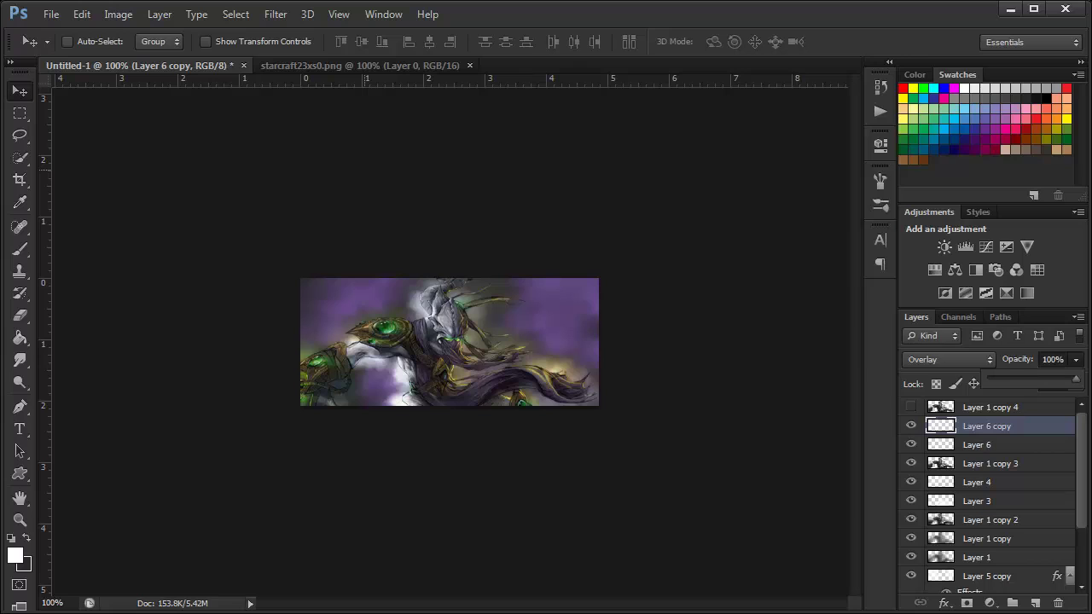
Smudge the copy's wisps around the arm and lower centre with a 28 px Smudge brush
left_click(20, 360)
right_click(413, 353)
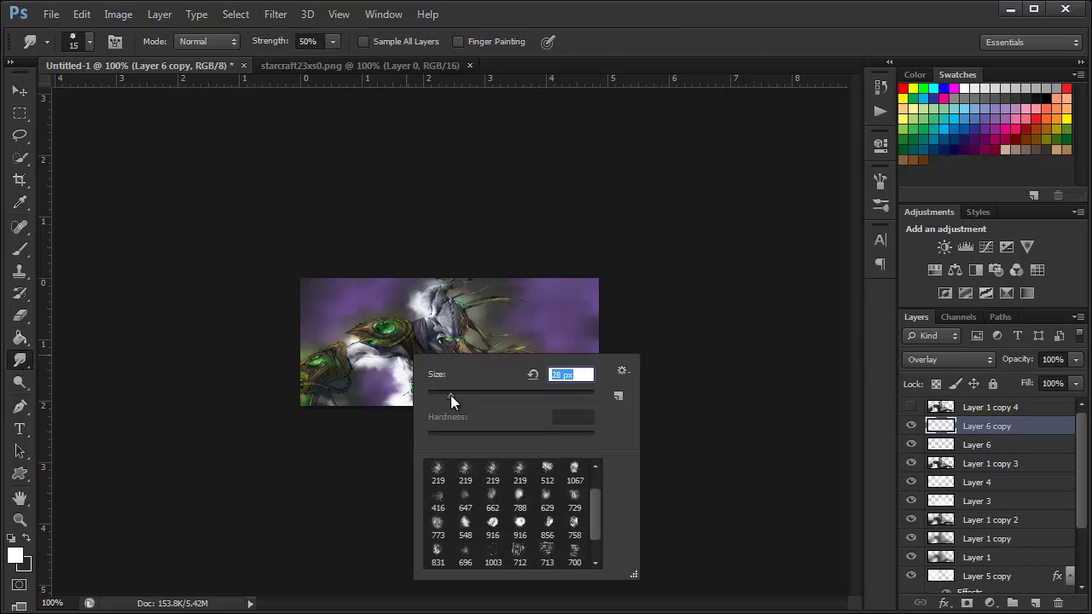
left_click(183, 333)
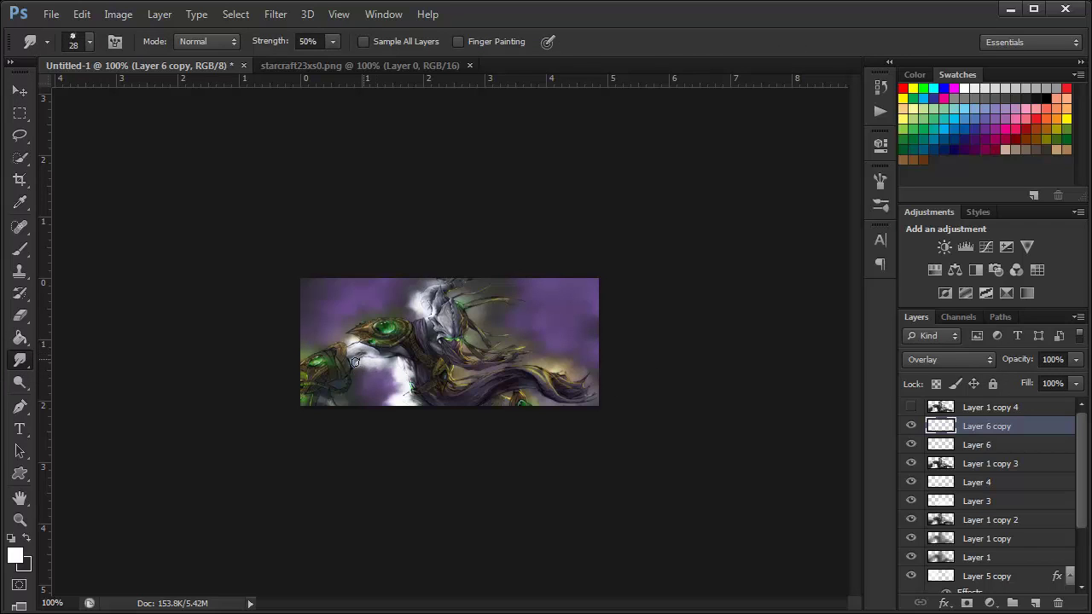
mouse_move(379, 365)
left_mouse_down()
mouse_move(411, 404)
mouse_move(438, 285)
mouse_move(350, 348)
left_mouse_up()
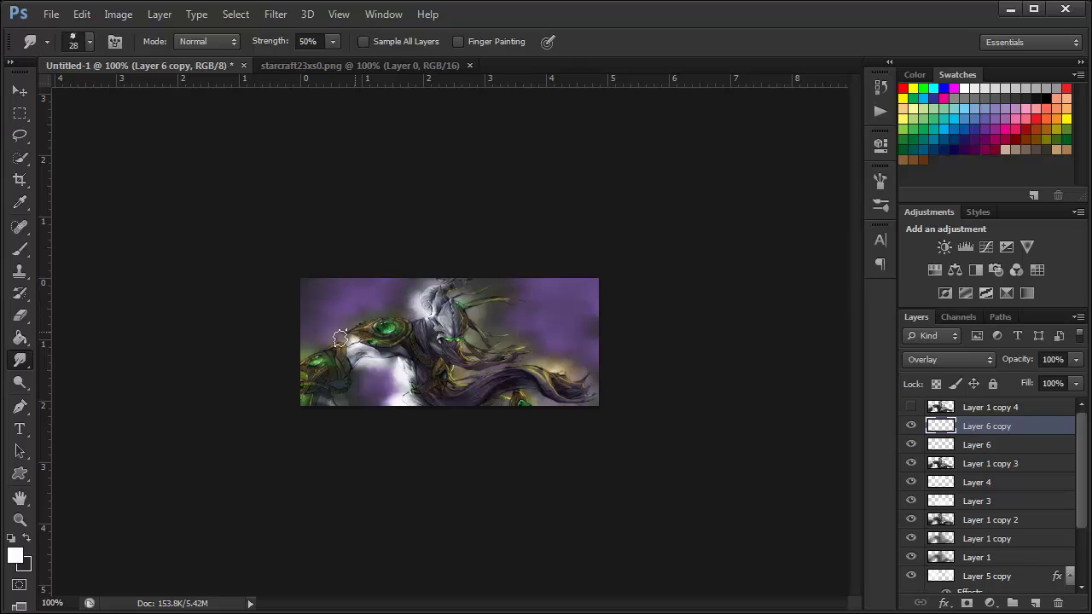
left_click(19, 91)
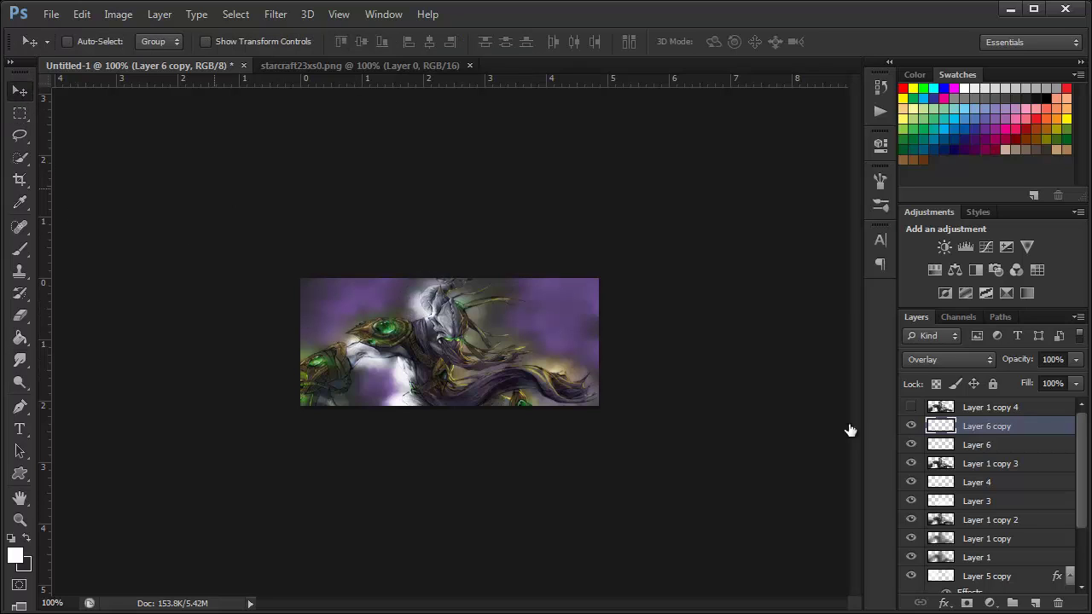
left_click(979, 445)
Fade Layer 6 to 21% opacity and set Layer 6 copy to 69% opacity
left_click(1076, 360)
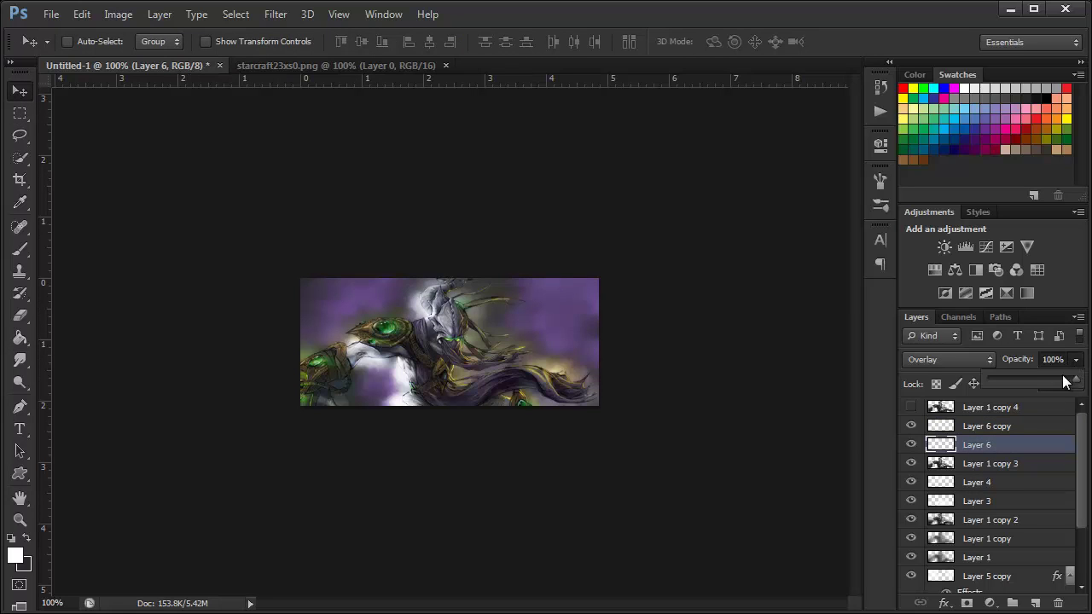
left_click_drag(1031, 378, 917, 386)
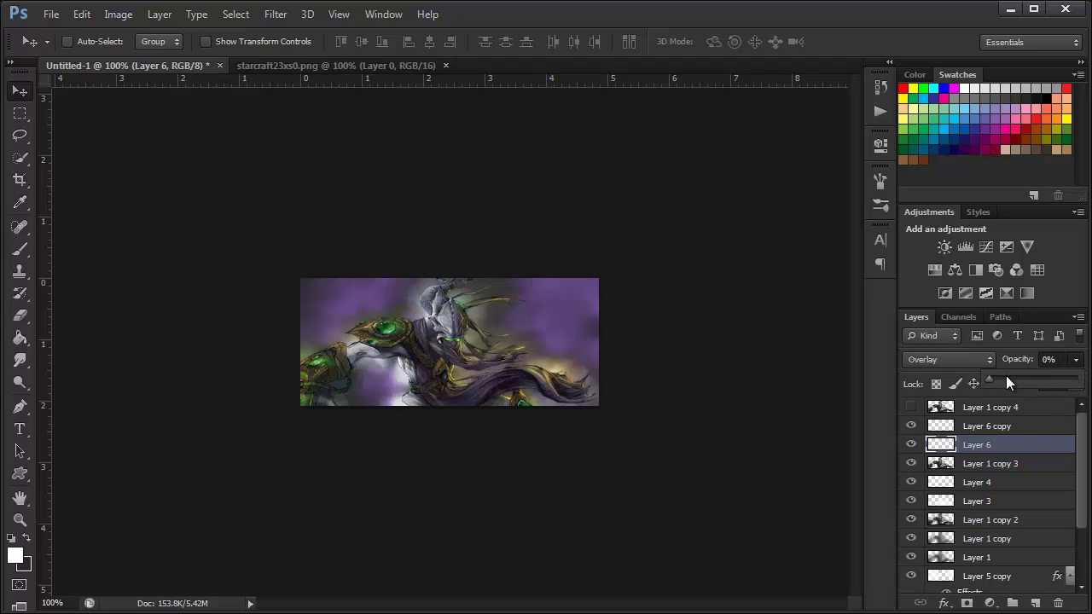
left_click_drag(1006, 379, 1012, 381)
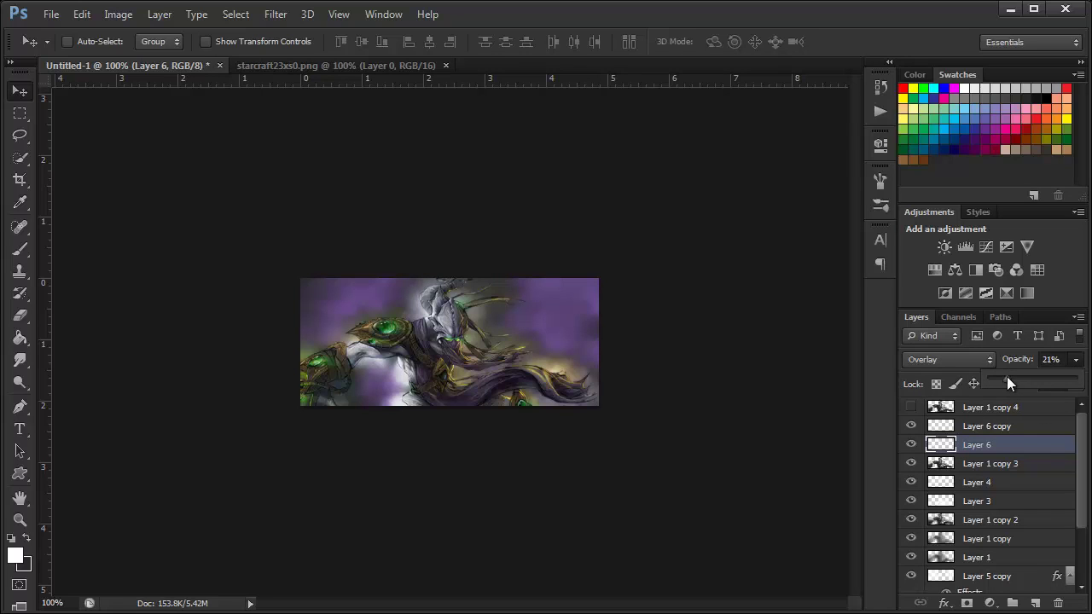
left_click(980, 426)
left_click_drag(1076, 360, 1031, 383)
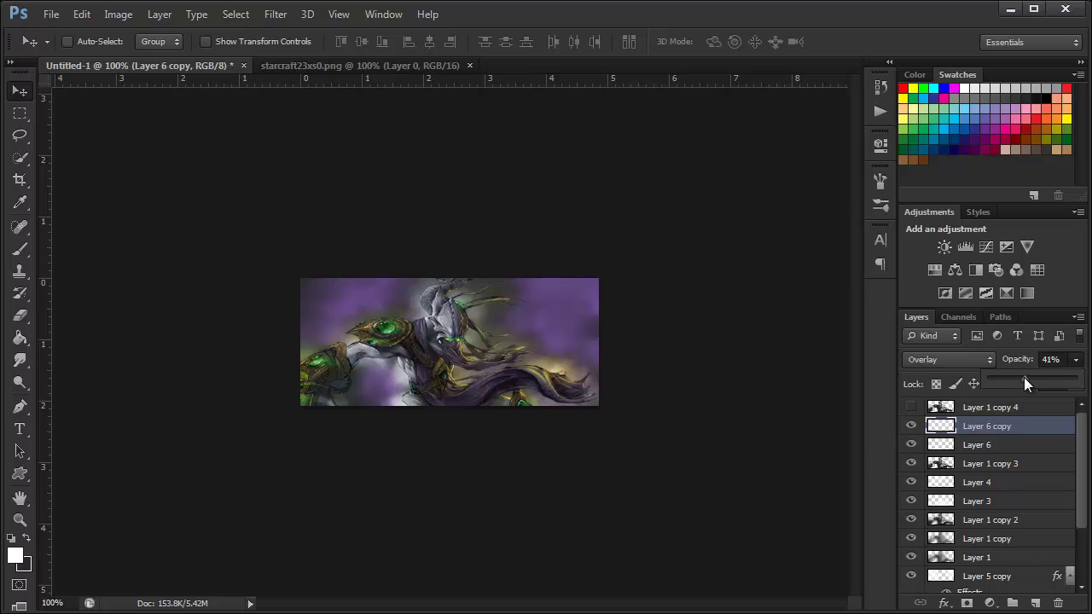
mouse_move(911, 426)
left_mouse_down()
mouse_move(913, 445)
mouse_move(911, 426)
left_mouse_up()
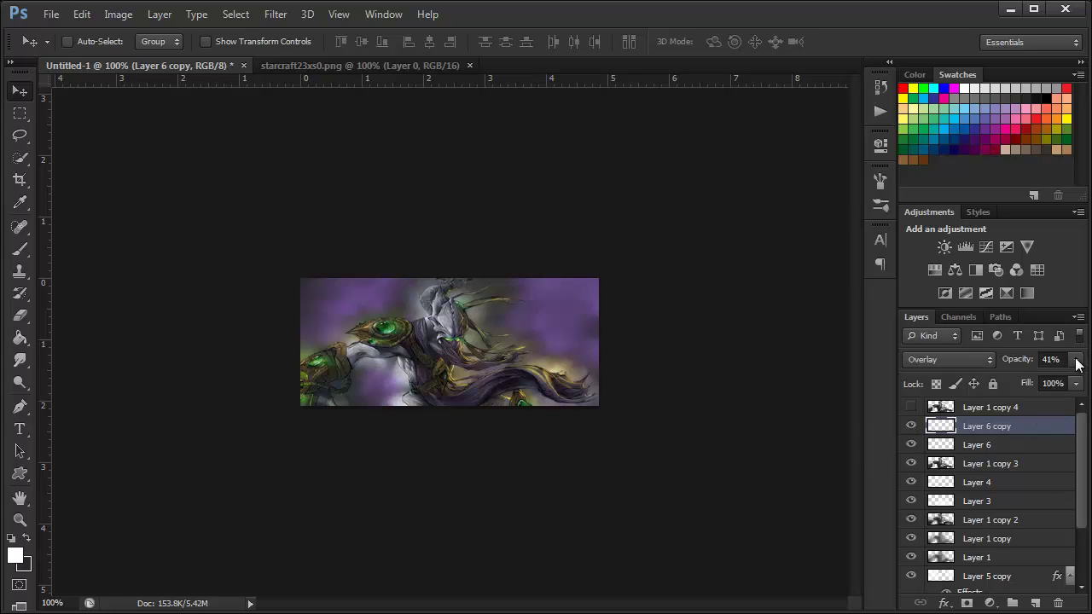
left_click_drag(1076, 360, 1055, 382)
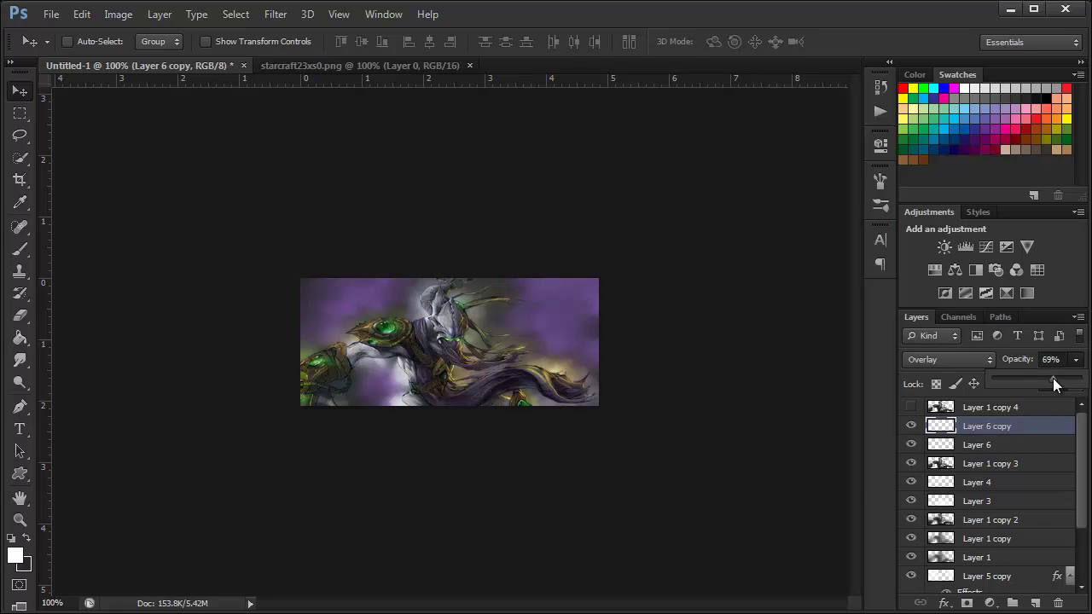
left_click(739, 344)
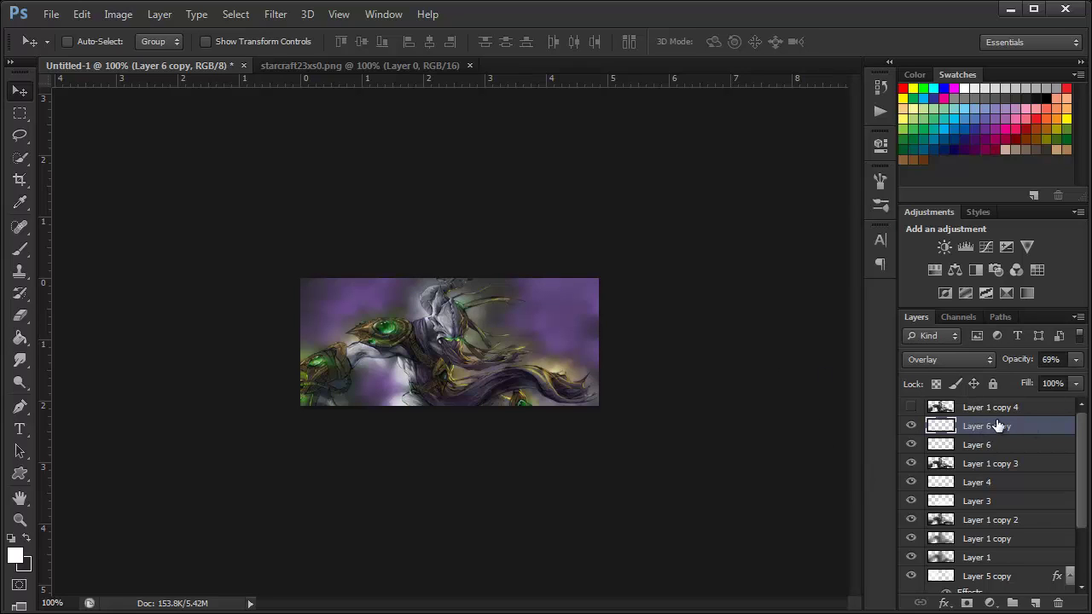
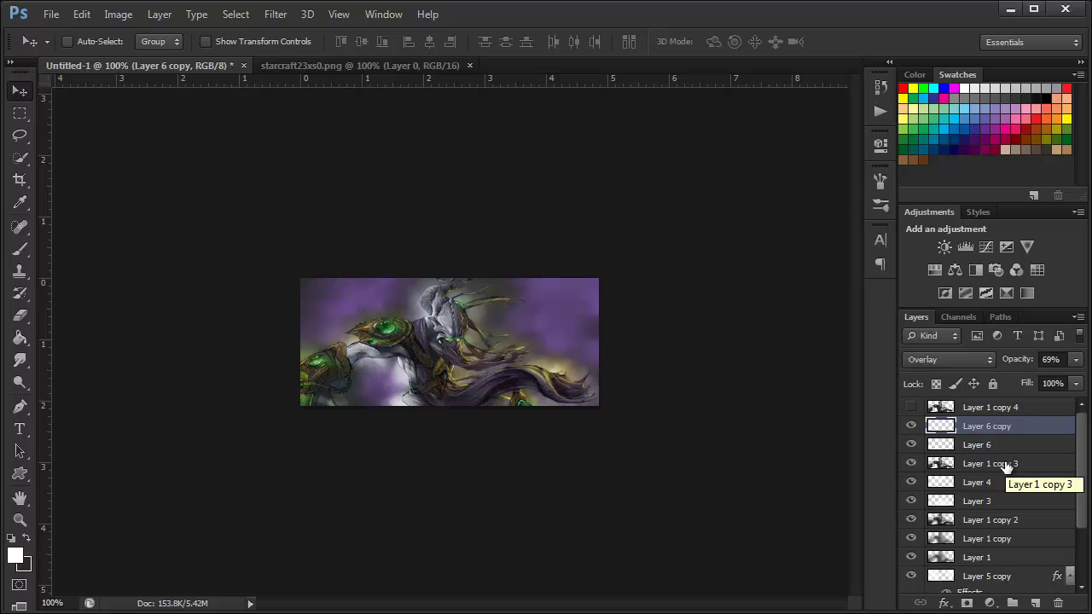
Compare the banner with Layer 5 copy hidden and shown, then select Layer 5 copy
scroll(962, 544, "down", 1)
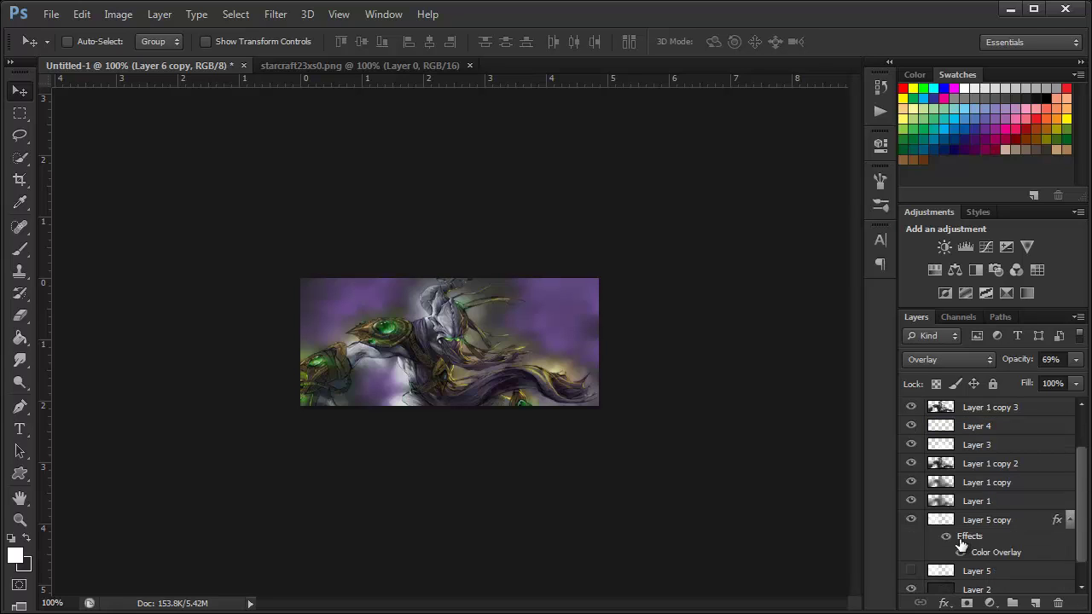
scroll(961, 543, "down", 1)
left_click(911, 495)
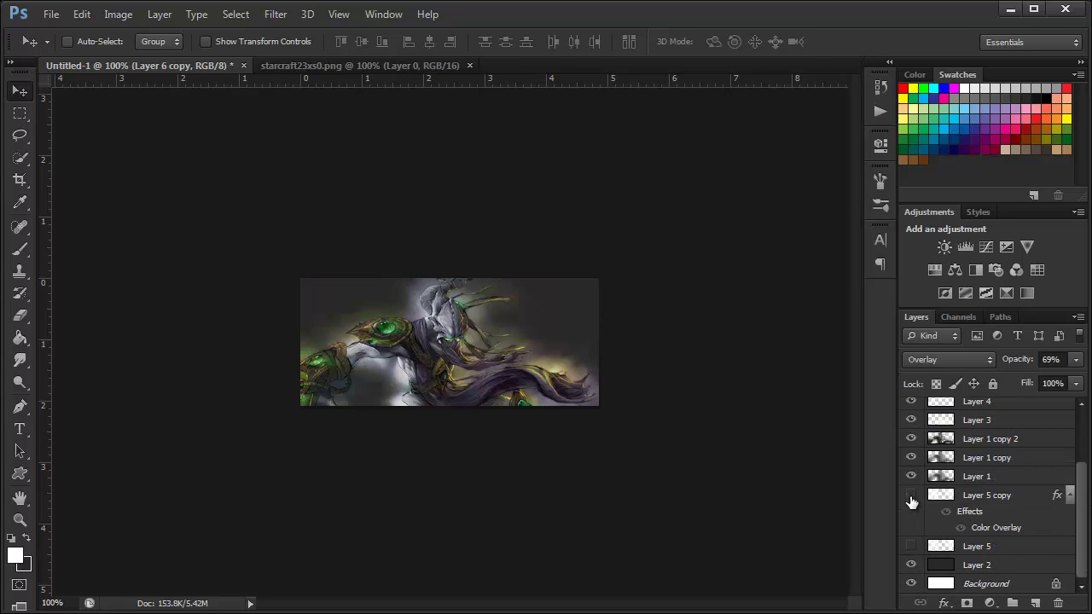
left_click(911, 495)
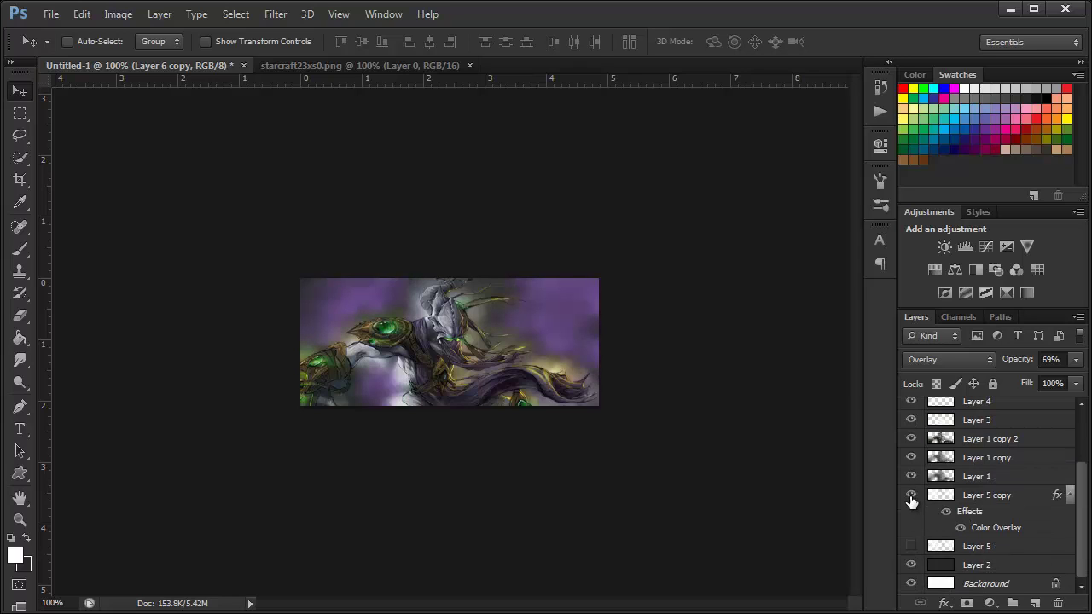
left_click(982, 500)
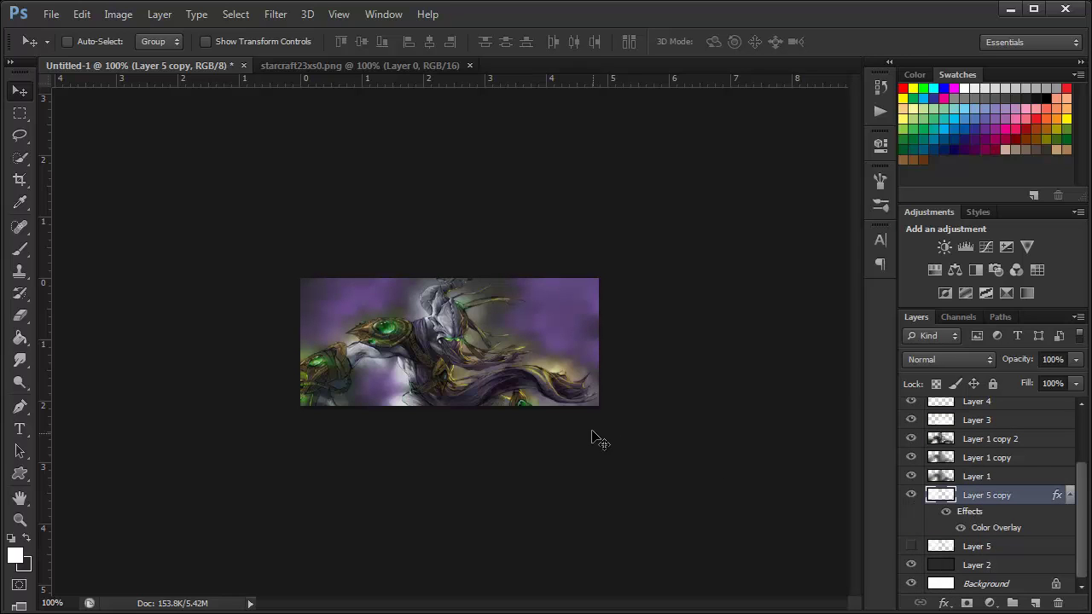
Load the Basic Brushes set for the Eraser tool
key("e")
right_click(564, 314)
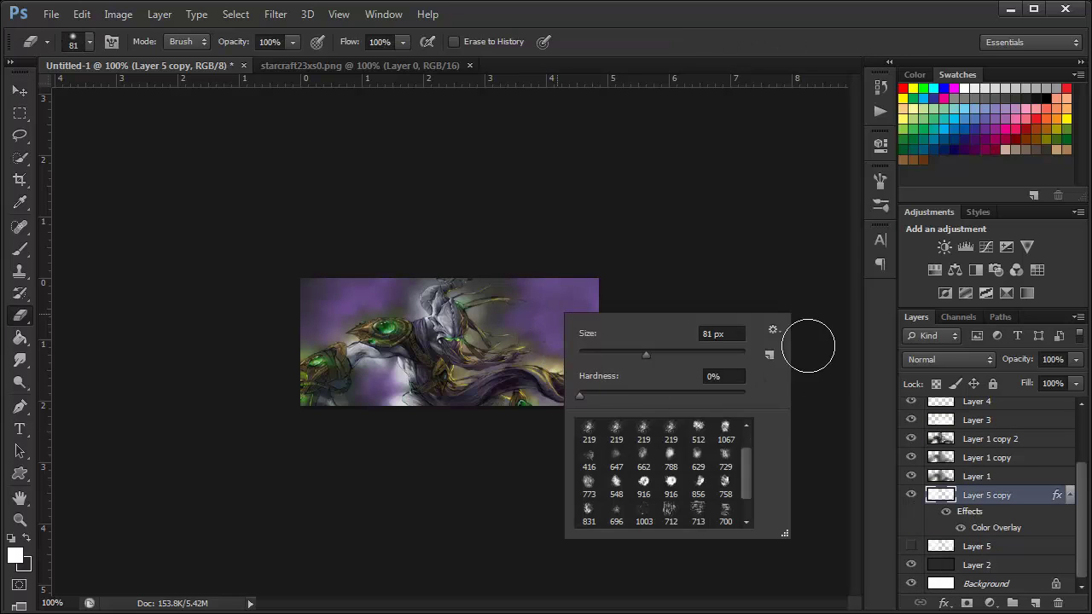
left_click(777, 329)
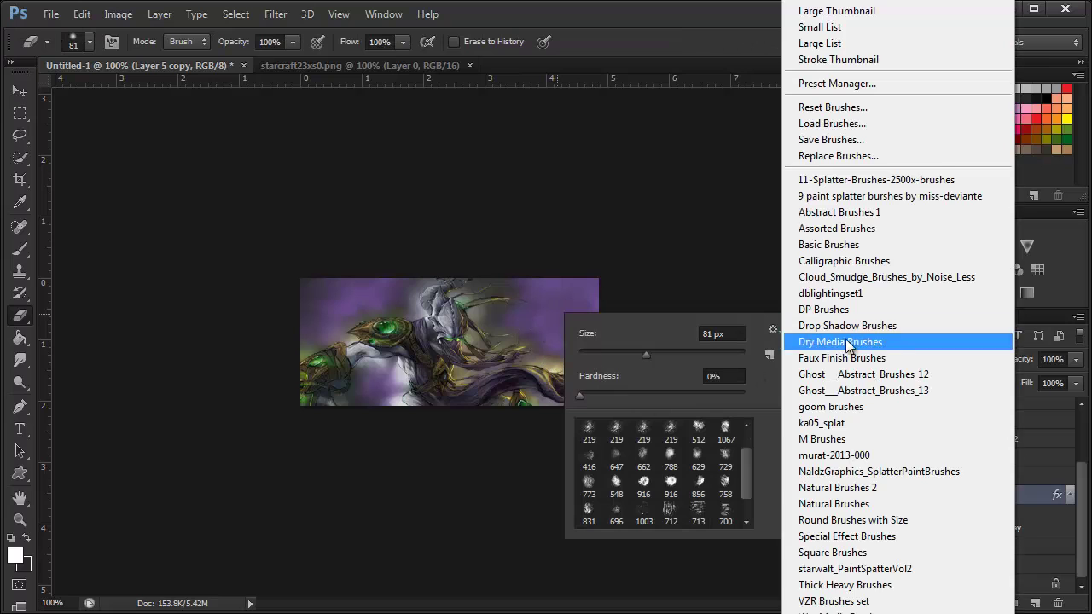
left_click(841, 244)
key("Return")
Erase part of the purple overlay with the 300 px soft round brush
scroll(746, 467, "down", 3)
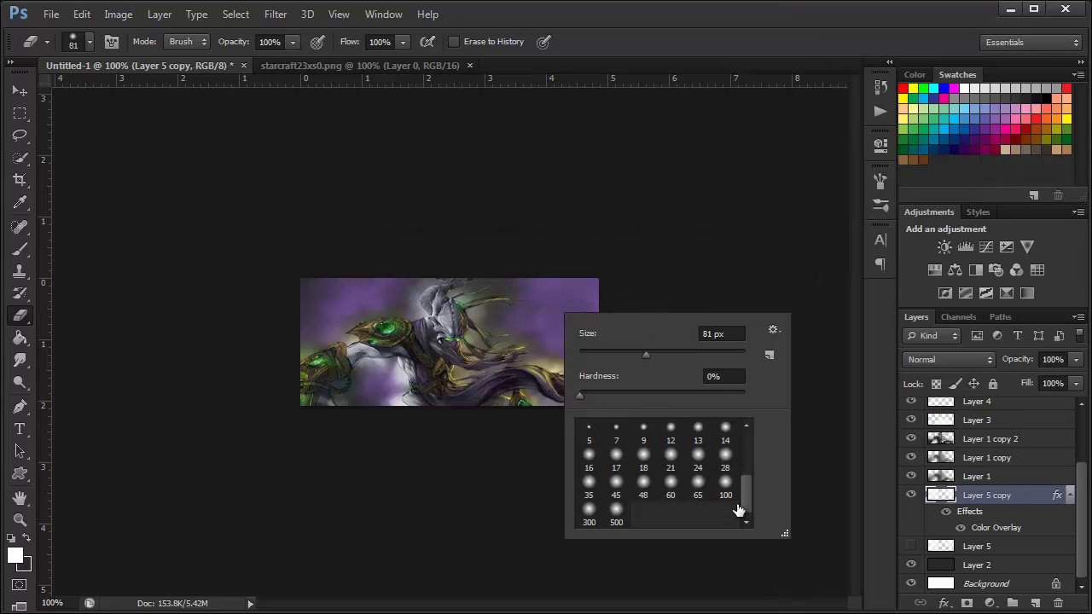
left_click(588, 510)
key("Return")
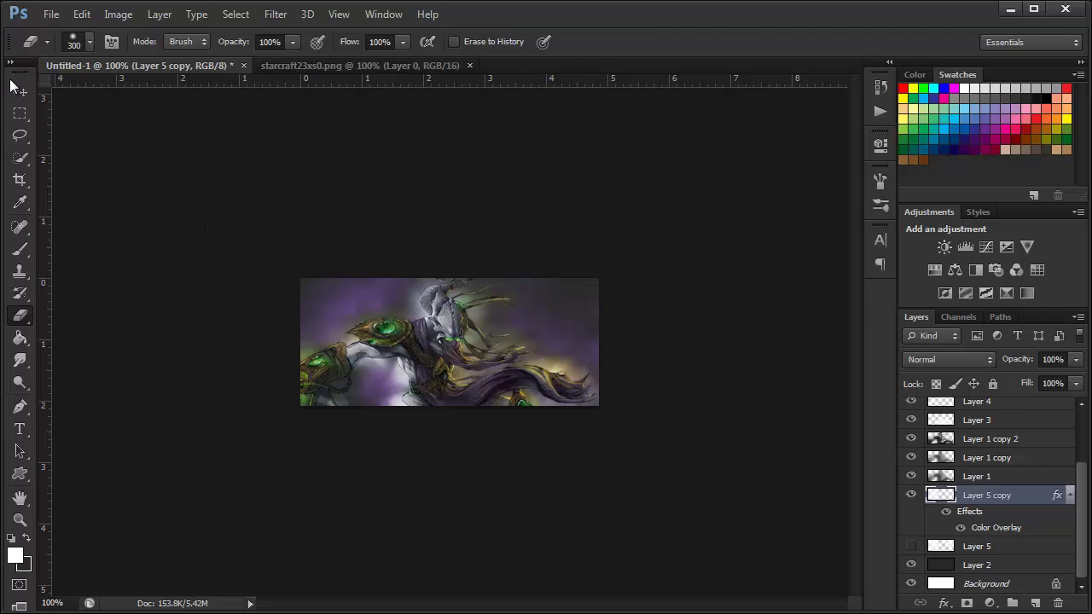
left_click(19, 91)
Duplicate Layer 5's whitish smoke and hide the original Layer 5
left_click(911, 546)
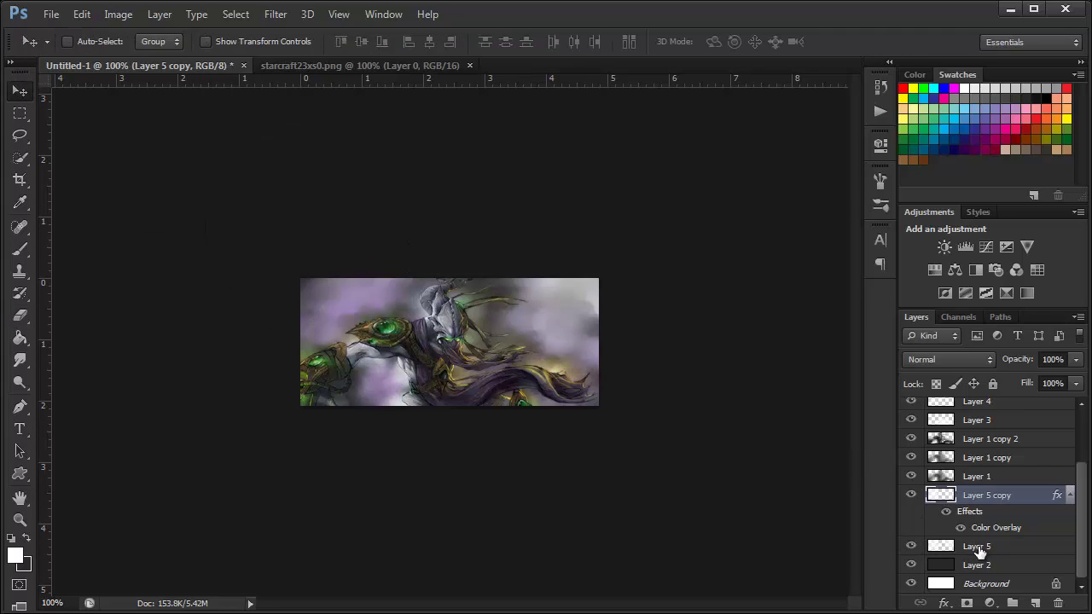
left_click(982, 549)
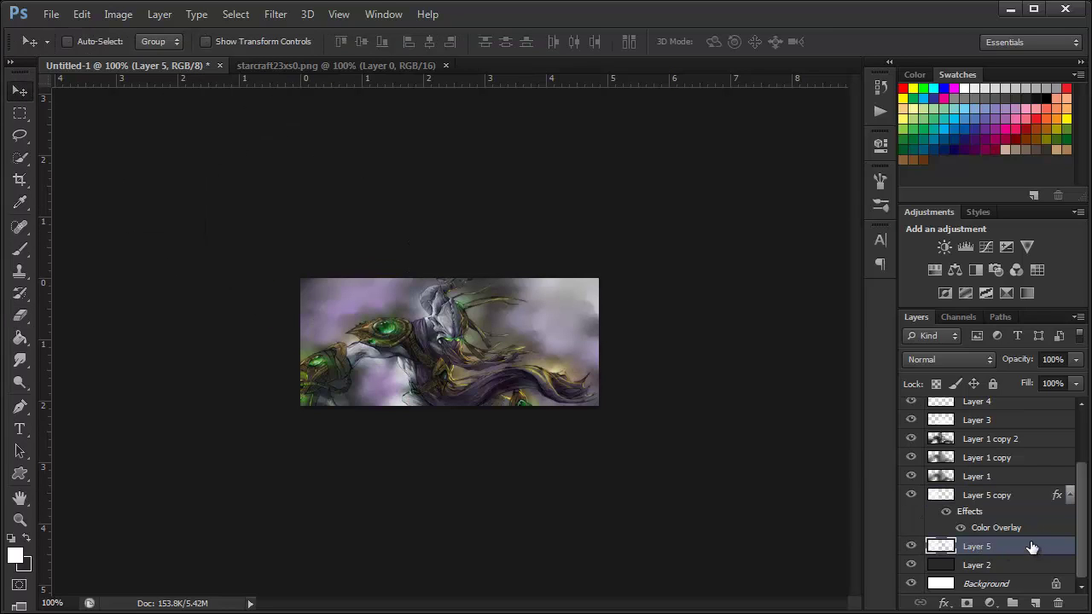
key("ctrl+j")
left_click(911, 564)
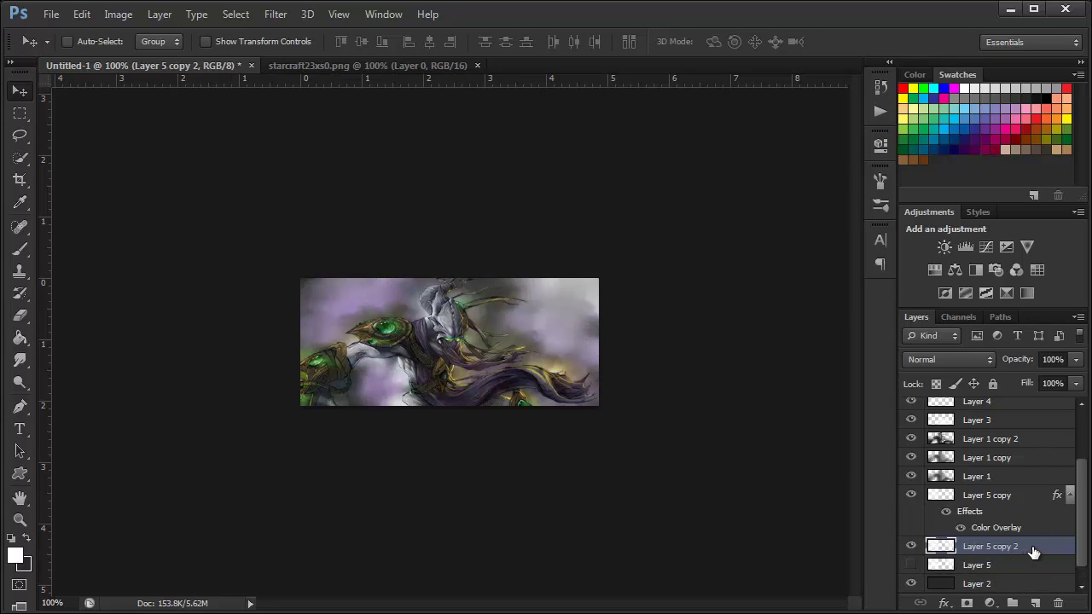
Add a Color Overlay to Layer 5 copy 2, starting with an orange shade
double_click(1036, 549)
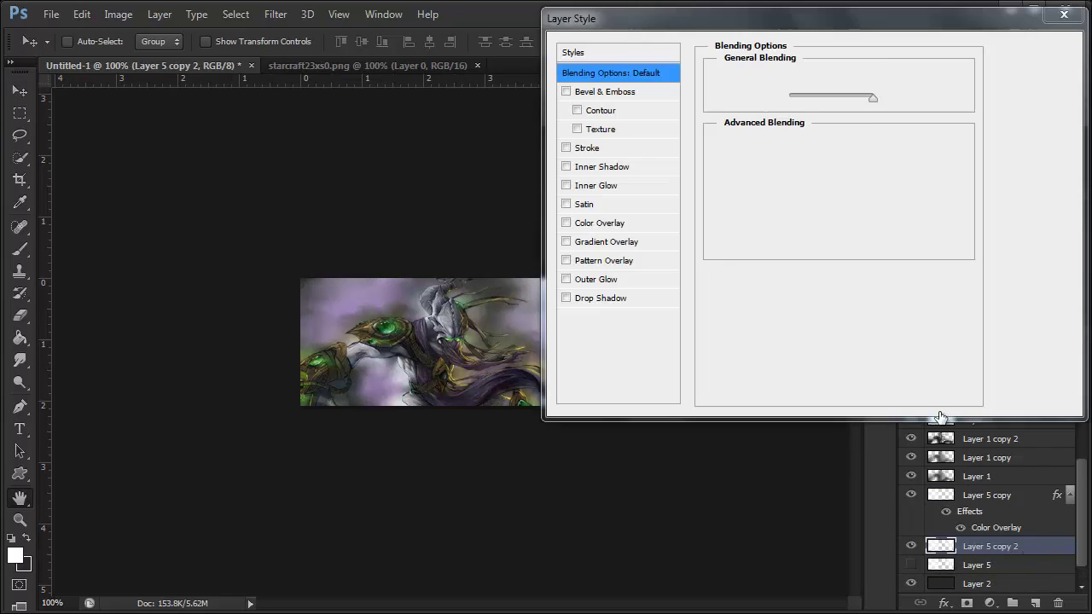
left_click(599, 224)
left_click_drag(842, 26, 920, 16)
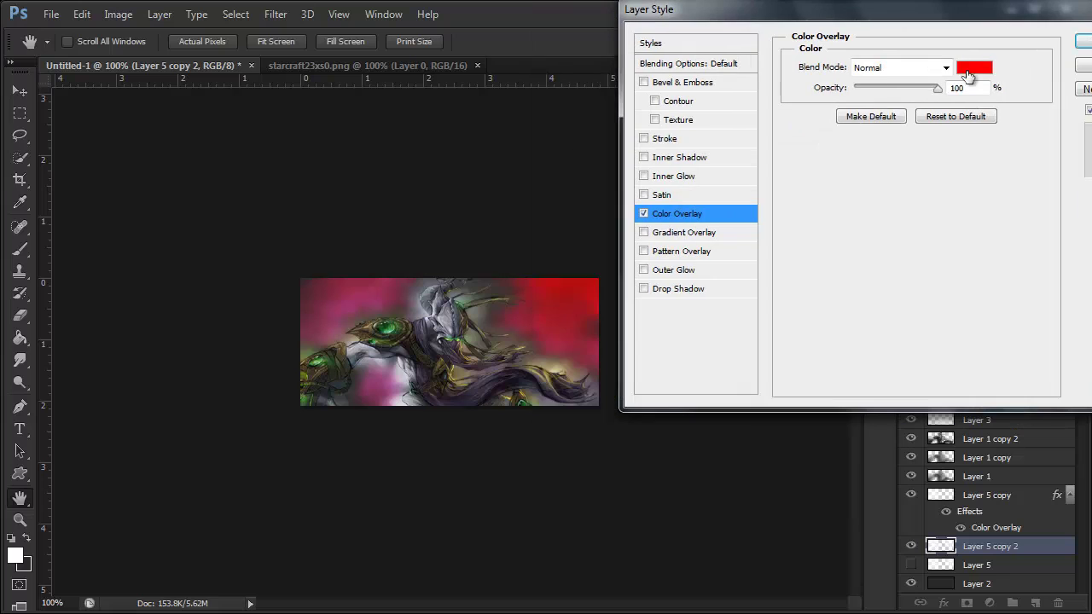
left_click(974, 68)
left_click(821, 280)
left_click_drag(821, 280, 821, 274)
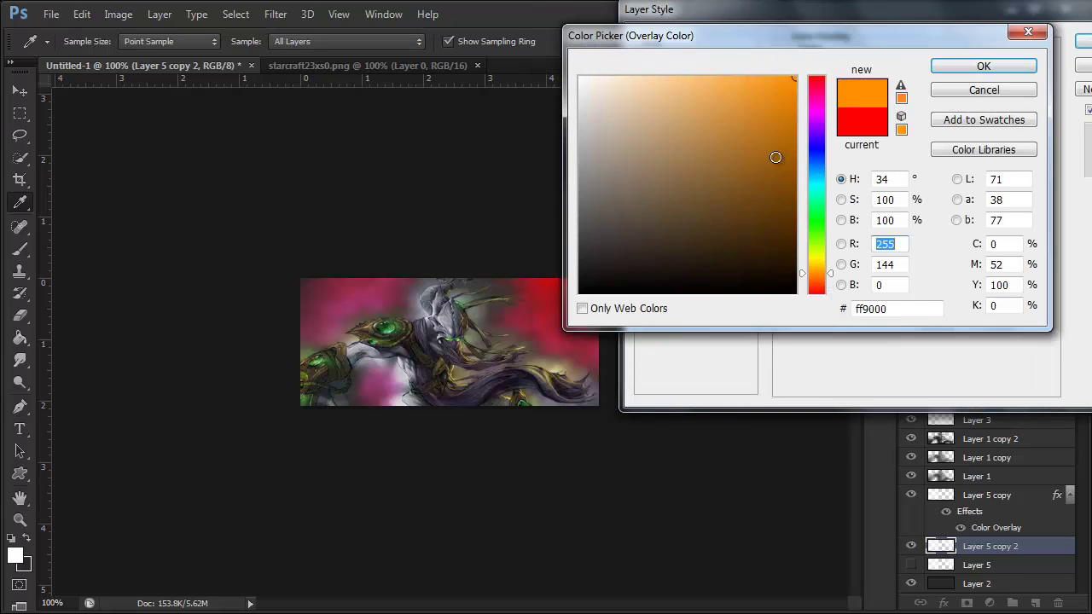
left_click(758, 104)
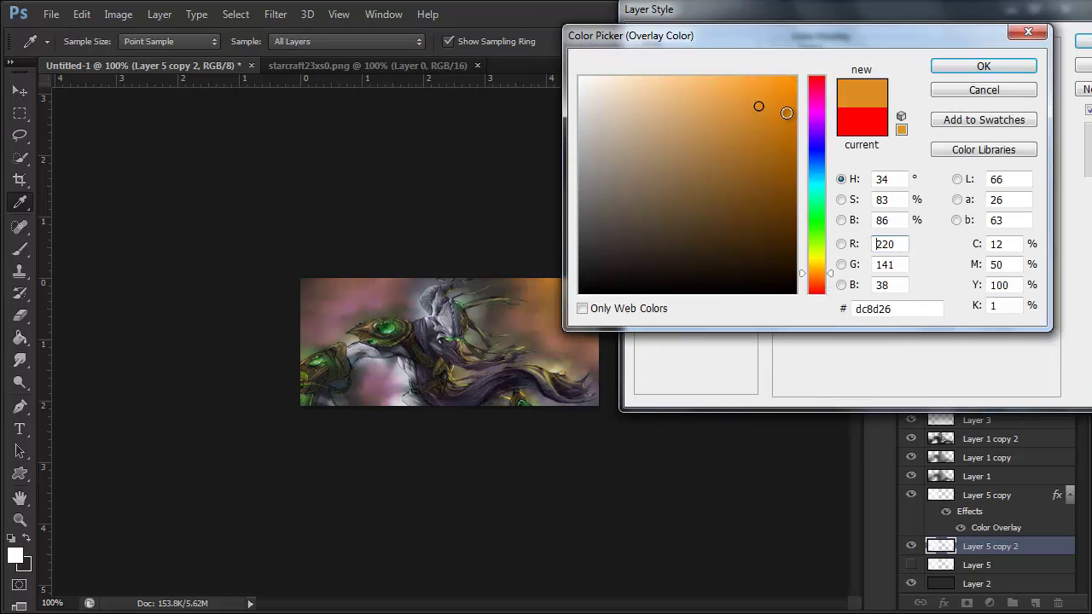
left_click_drag(796, 91, 813, 73)
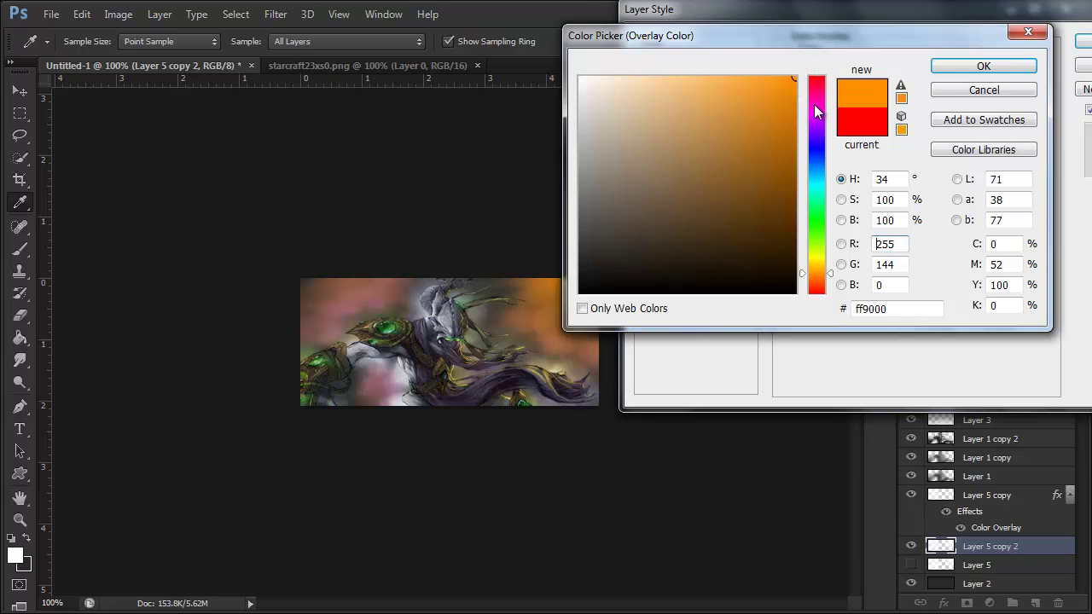
Settle the overlay colour on yellow ffea00 and apply the Color Overlay
left_click(818, 266)
left_click(822, 281)
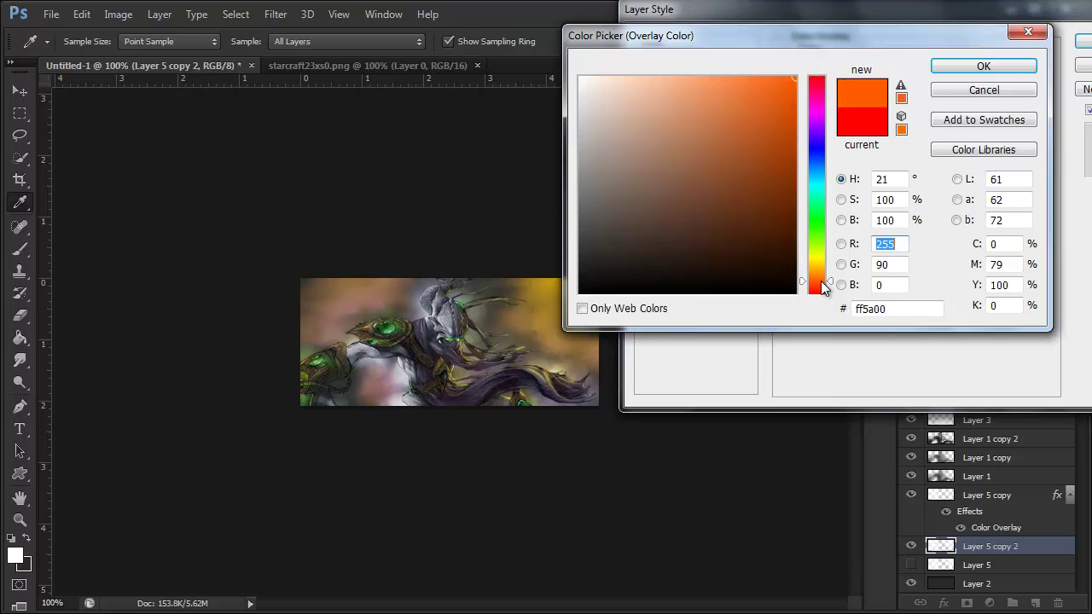
left_click(819, 270)
left_click(819, 274)
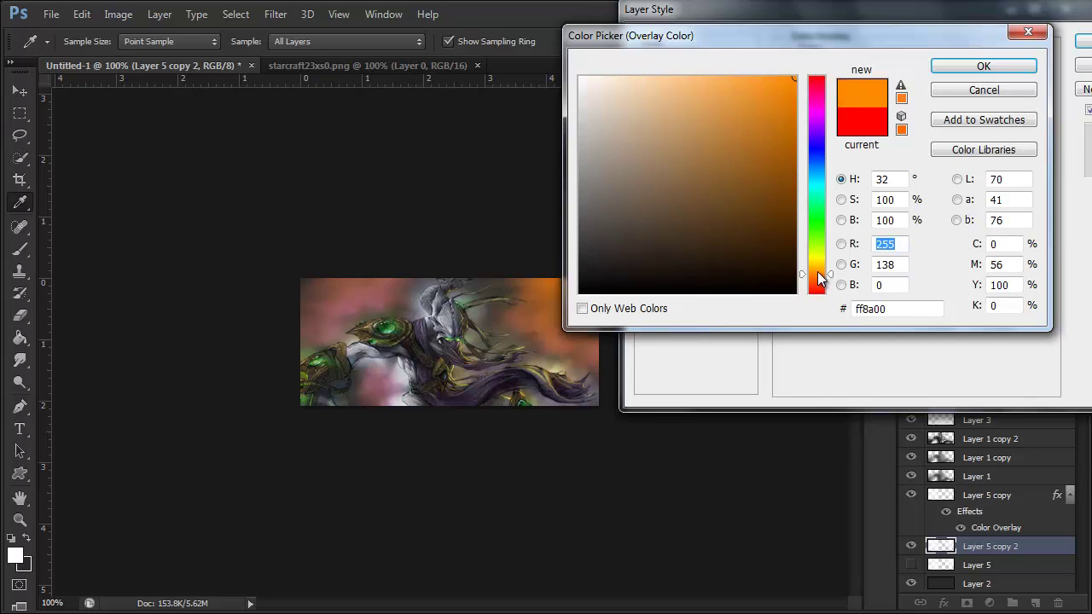
left_click(817, 246)
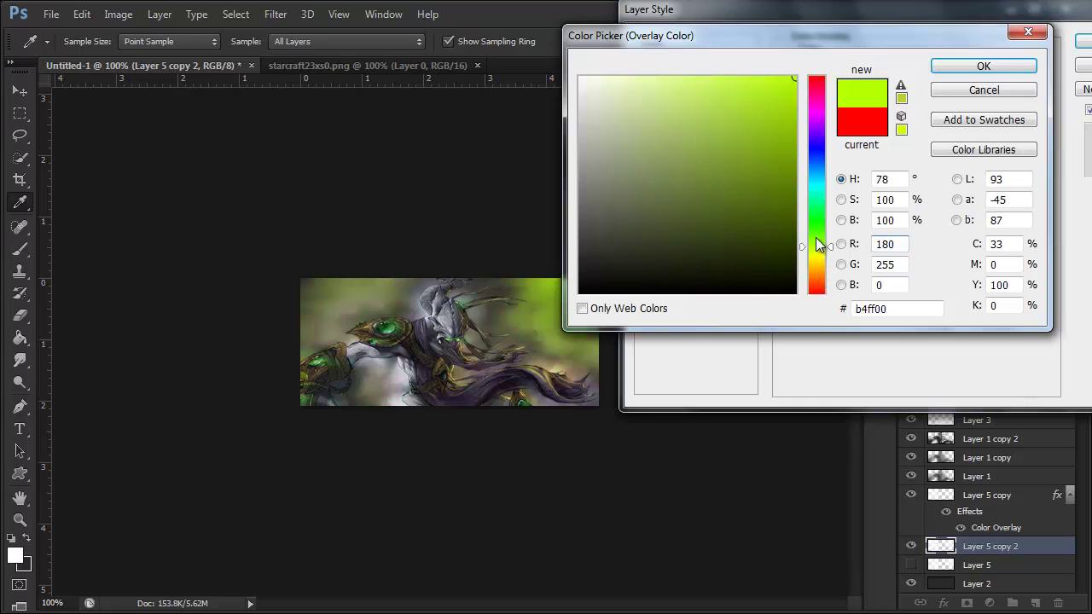
left_click(816, 238)
left_click(817, 245)
left_click(815, 254)
left_click(818, 258)
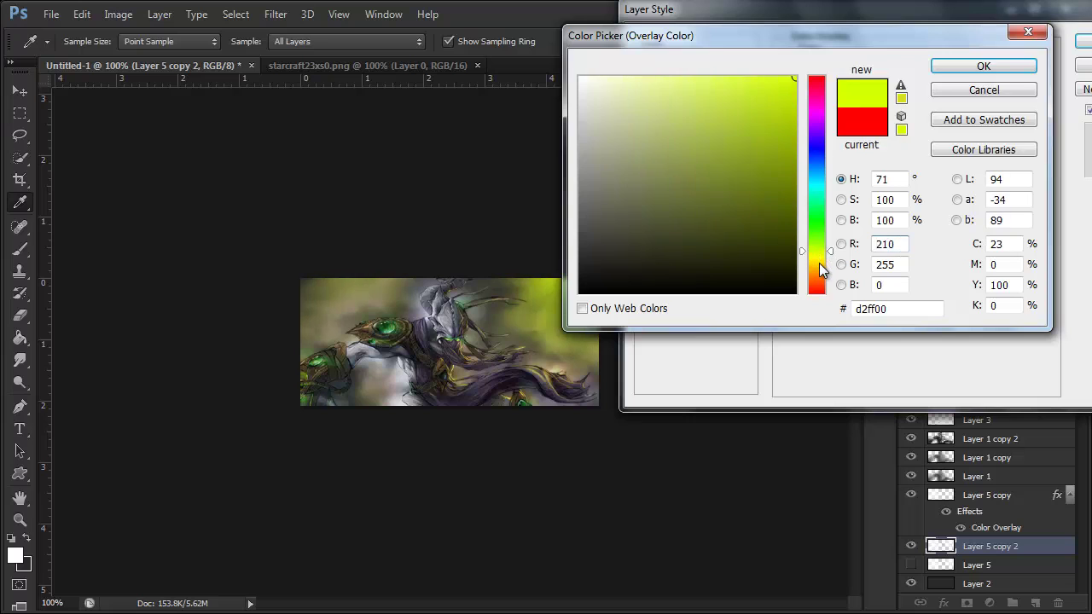
left_click(820, 264)
left_click(819, 259)
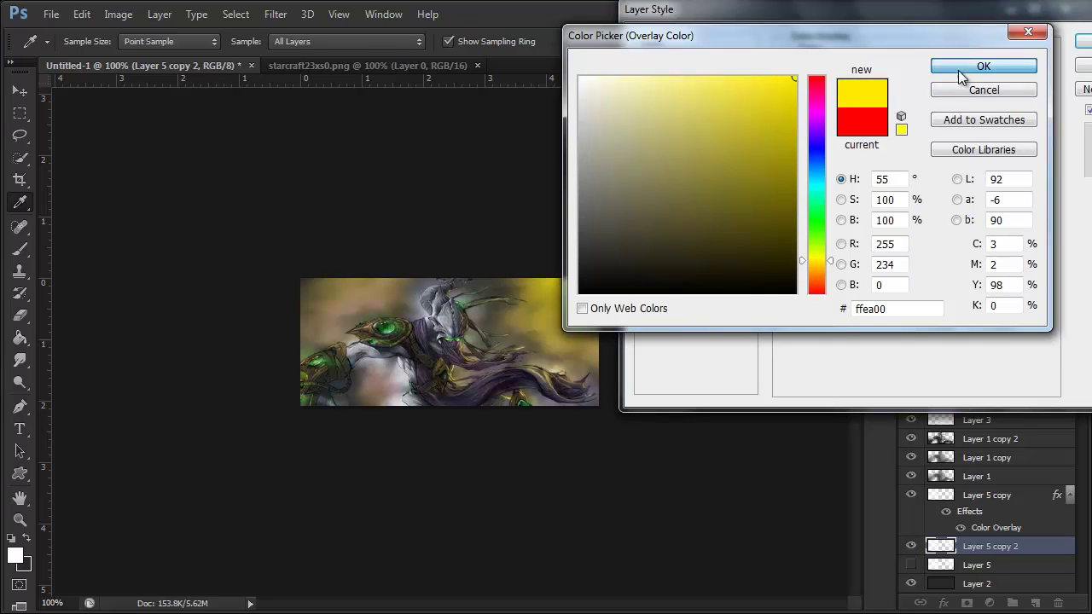
left_click(983, 66)
left_click(1082, 41)
left_click(1075, 360)
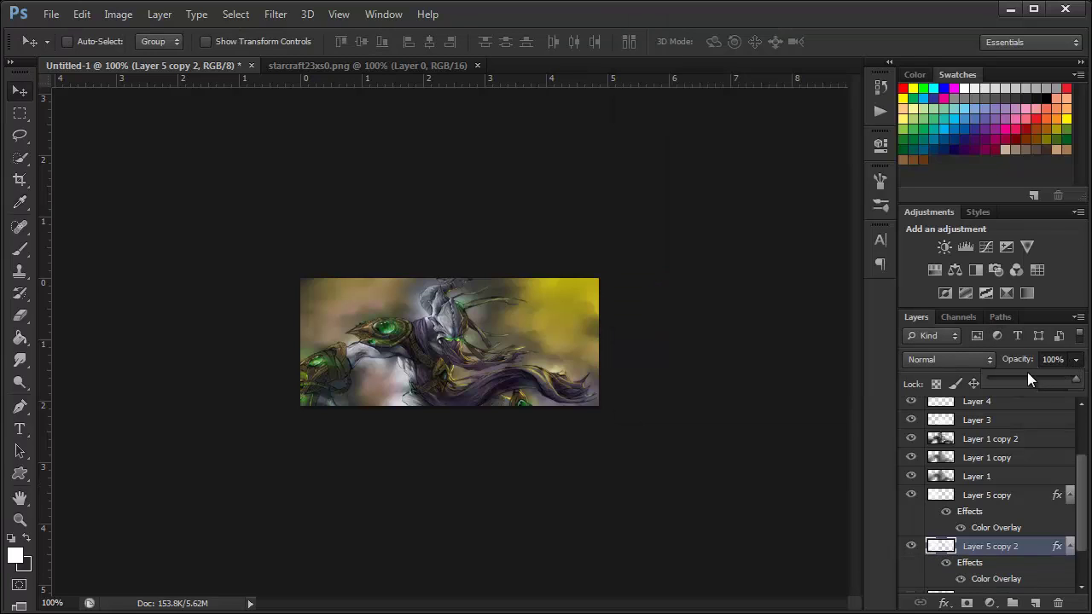
left_click(1024, 378)
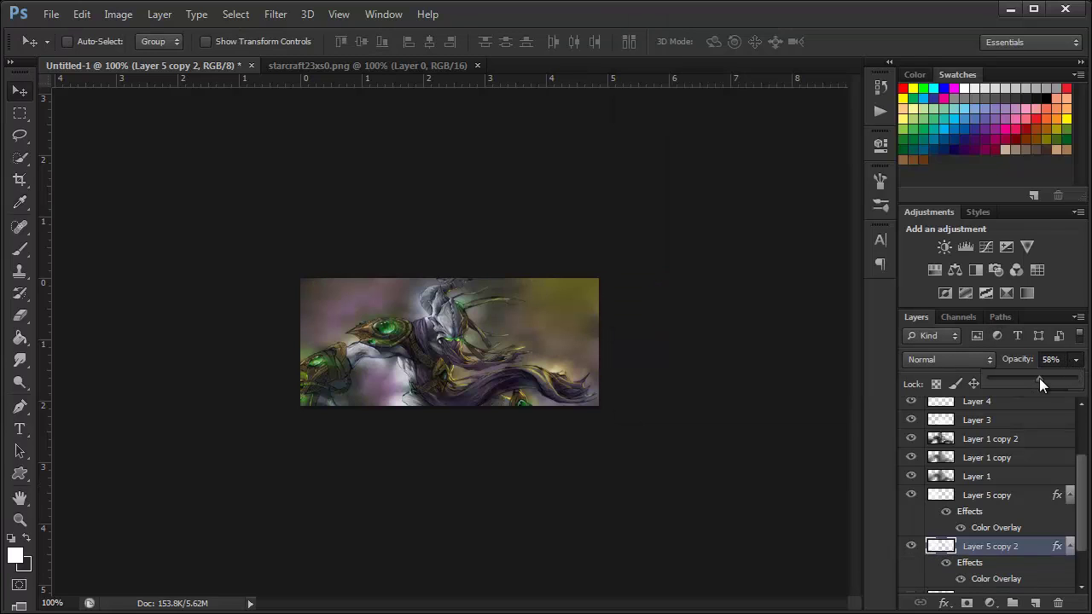
left_click_drag(1040, 378, 1083, 379)
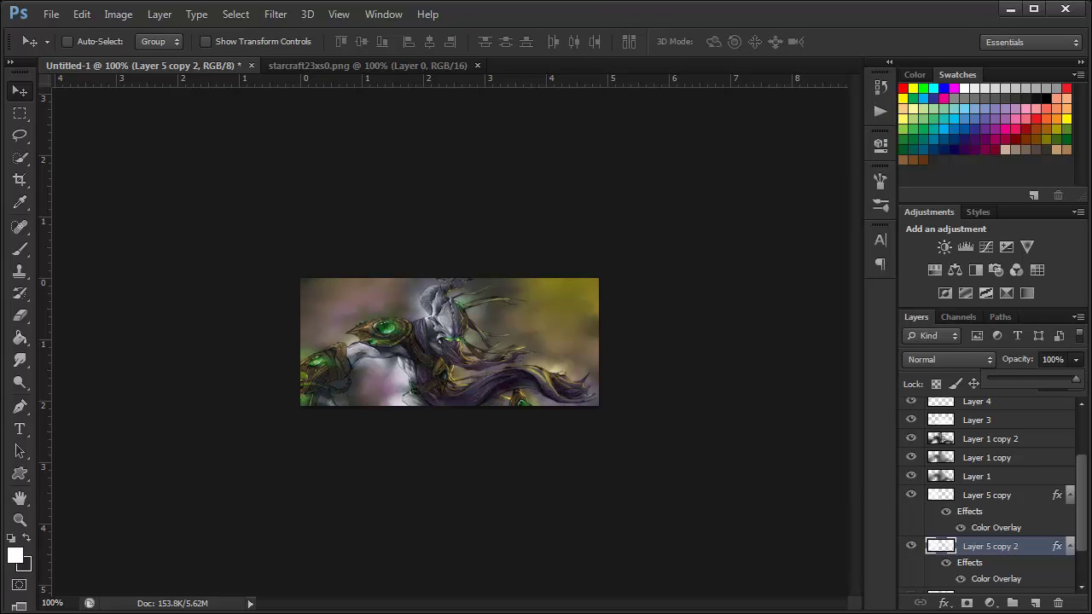
left_click(917, 548)
left_click(912, 550)
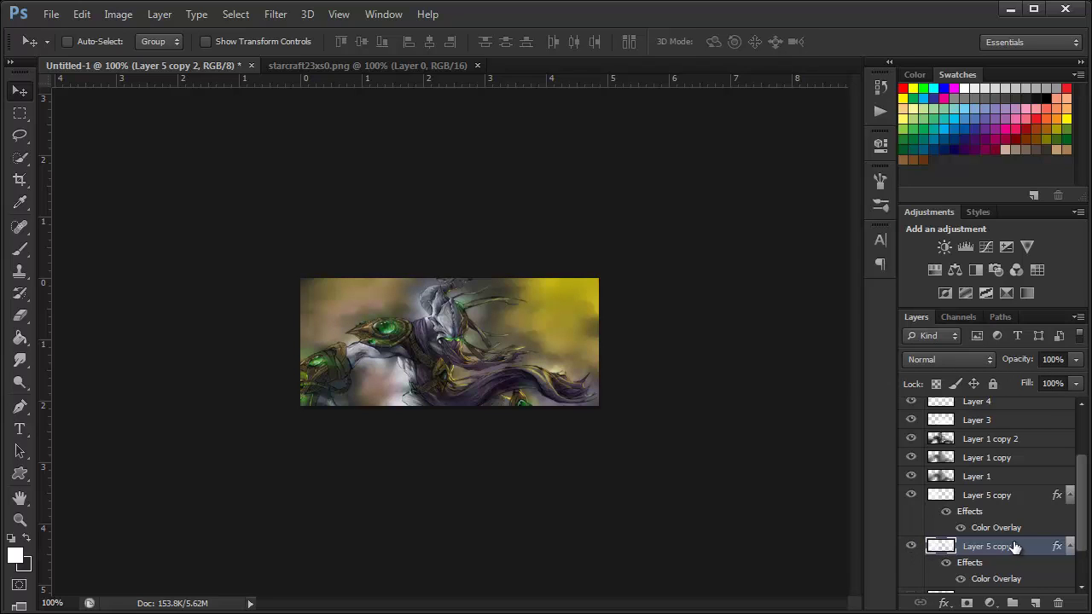
mouse_move(994, 548)
left_mouse_down()
mouse_move(996, 508)
mouse_move(977, 568)
left_mouse_up()
scroll(985, 522, "down", 2)
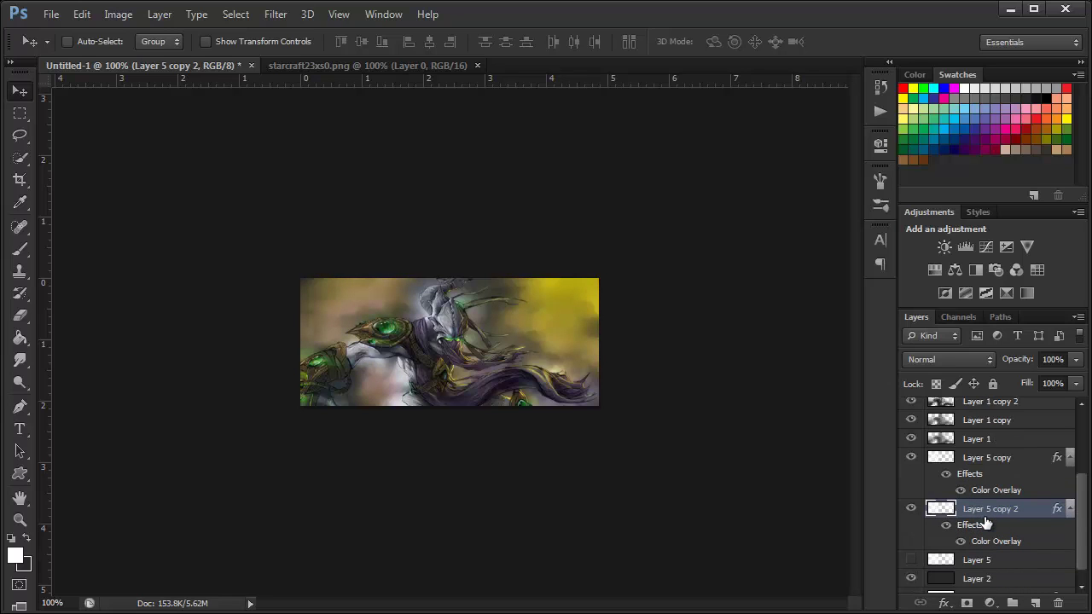
left_click(945, 357)
left_click(934, 119)
scroll(1055, 429, "up", 1)
scroll(1048, 432, "up", 3)
scroll(1036, 432, "up", 8)
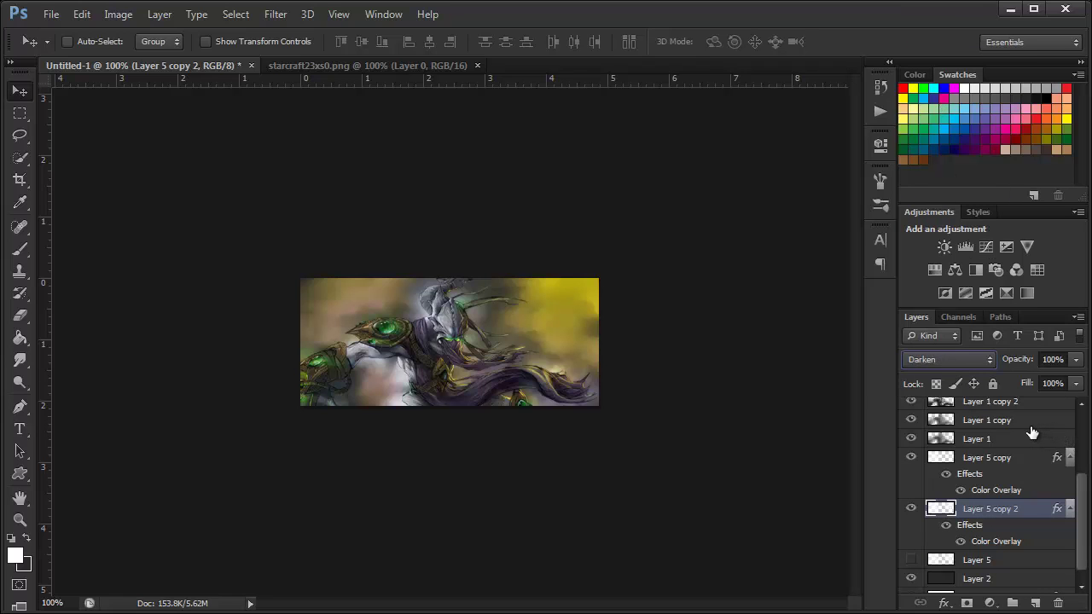
double_click(1039, 512)
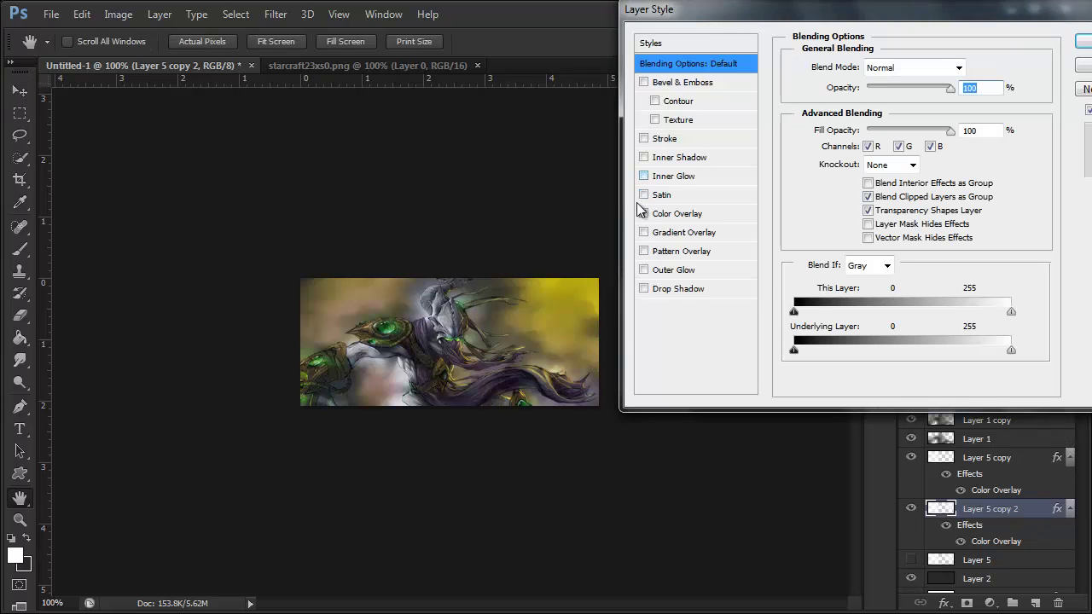
left_click(677, 212)
left_click(912, 68)
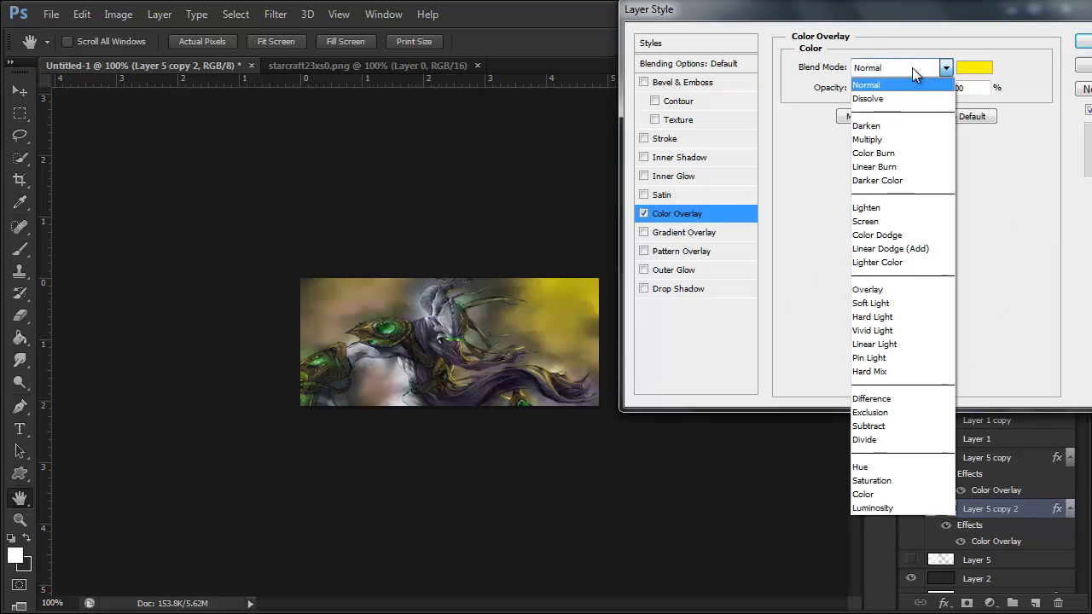
left_click(909, 287)
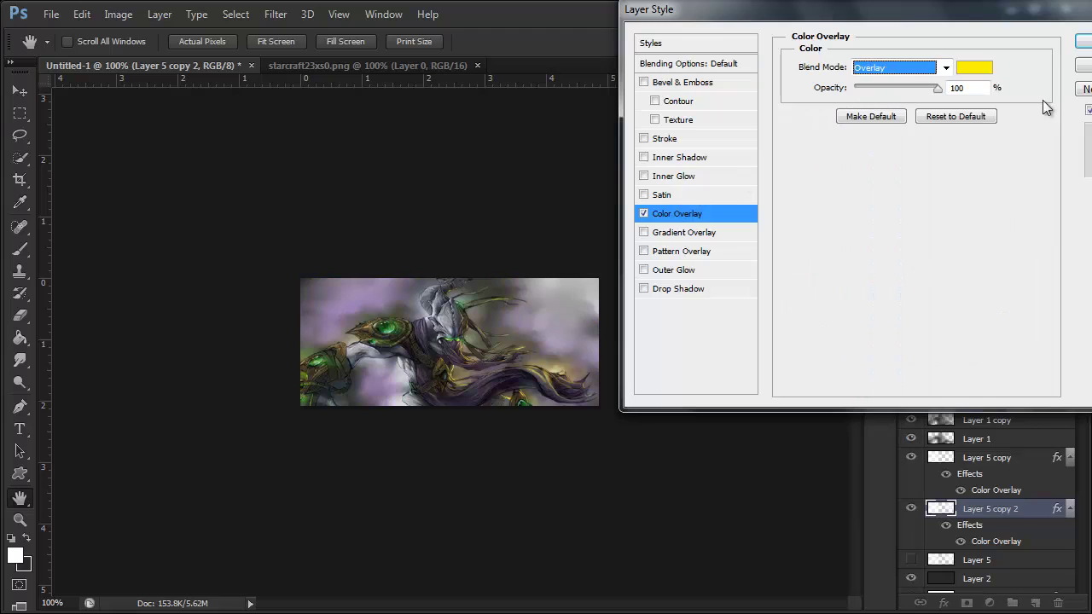
left_click(1082, 41)
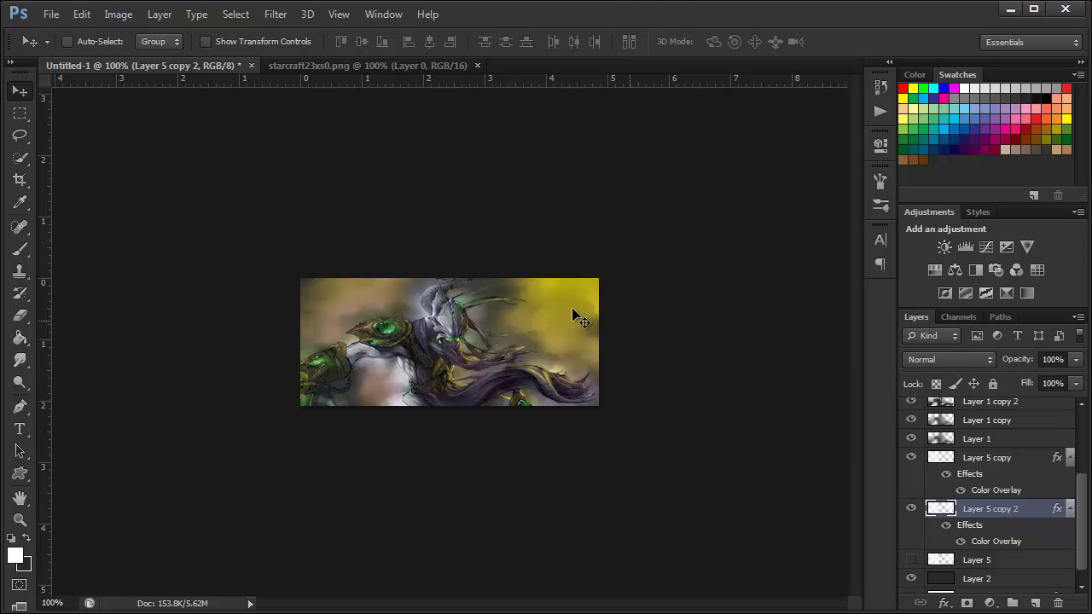
Erase the yellow tint over the character's hair and head with a 100 px soft eraser
key("e")
left_click_drag(605, 288, 571, 309)
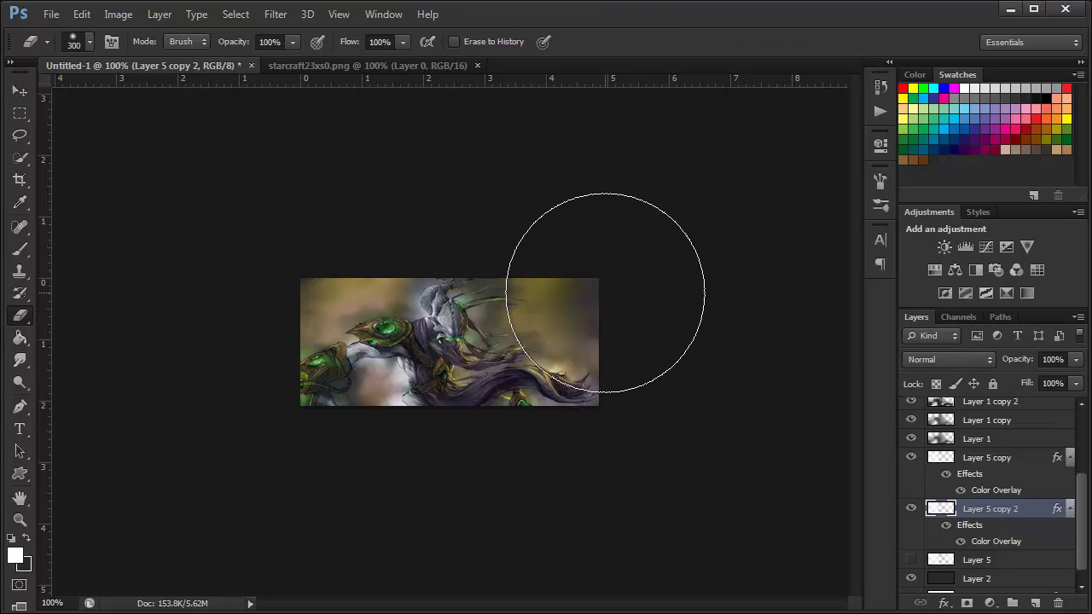
key("ctrl+z")
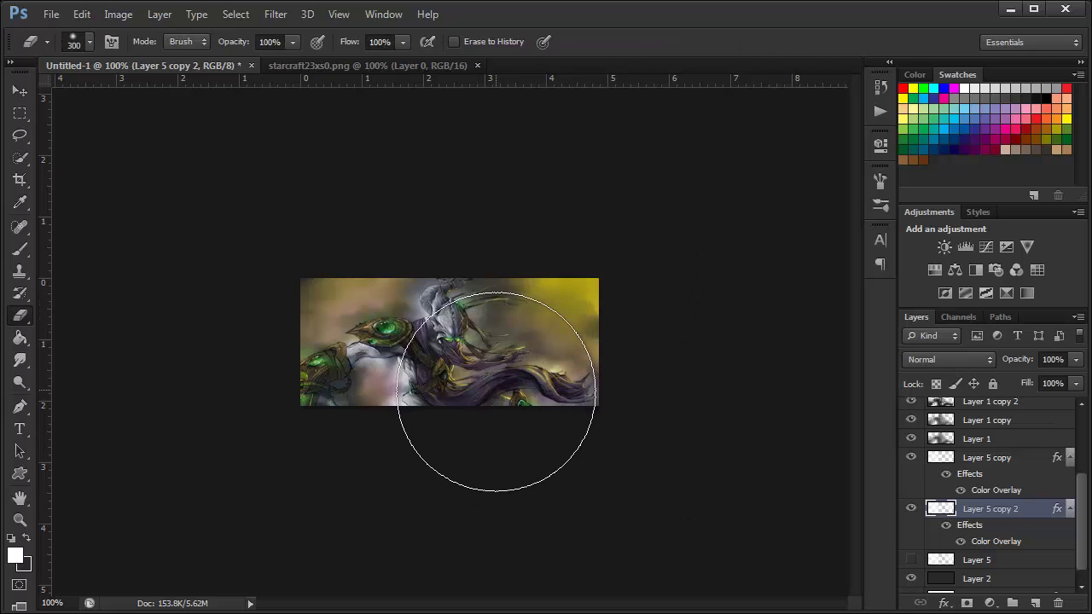
right_click(488, 399)
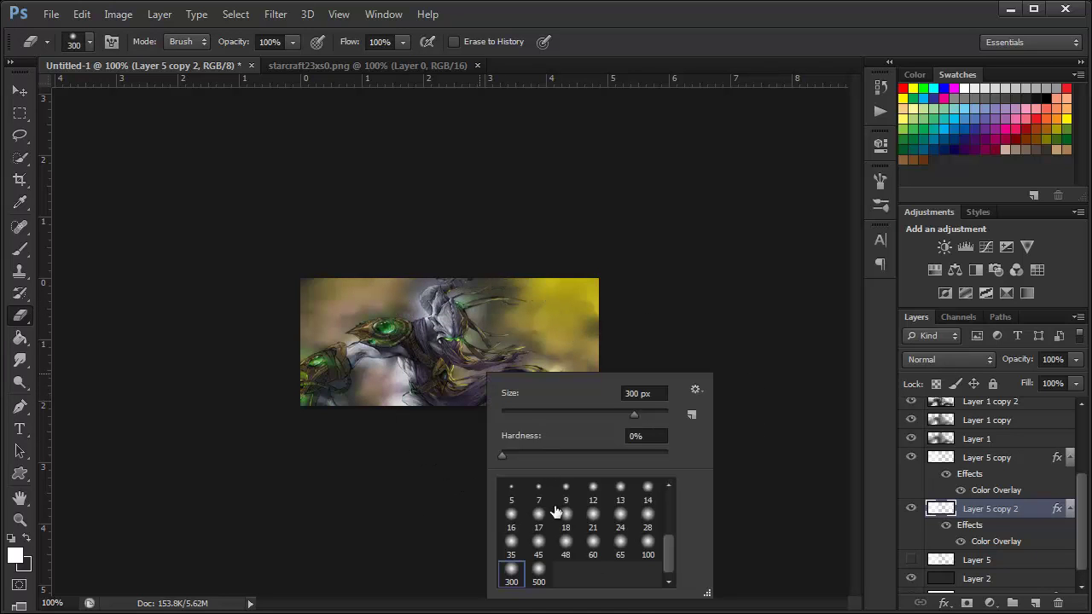
left_click(646, 547)
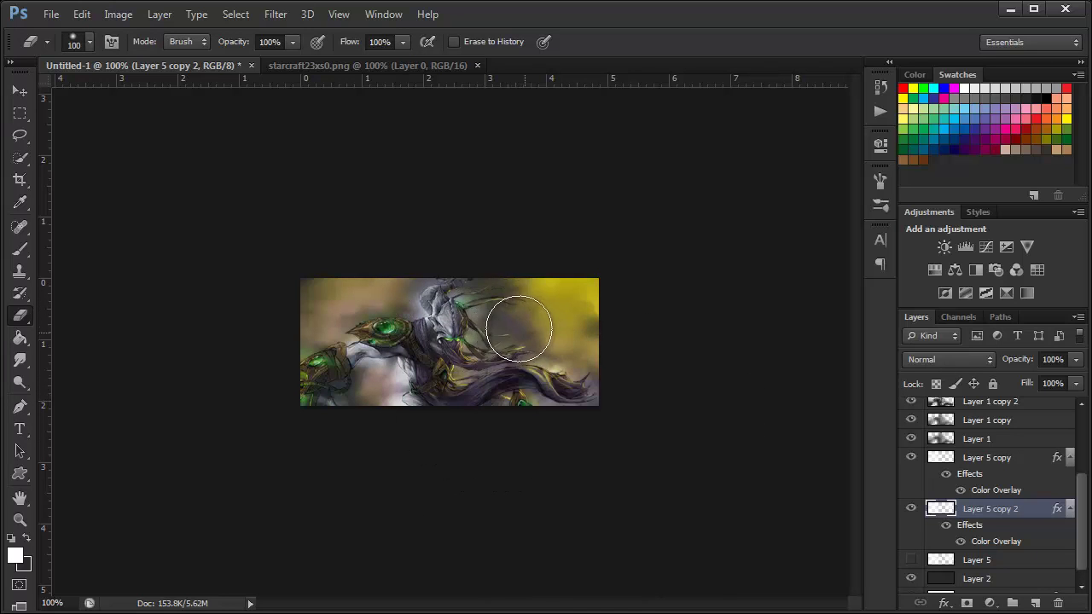
mouse_move(571, 392)
left_mouse_down()
mouse_move(605, 427)
mouse_move(568, 385)
mouse_move(556, 342)
mouse_move(446, 330)
mouse_move(500, 324)
mouse_move(514, 368)
mouse_move(563, 393)
mouse_move(527, 370)
left_mouse_up()
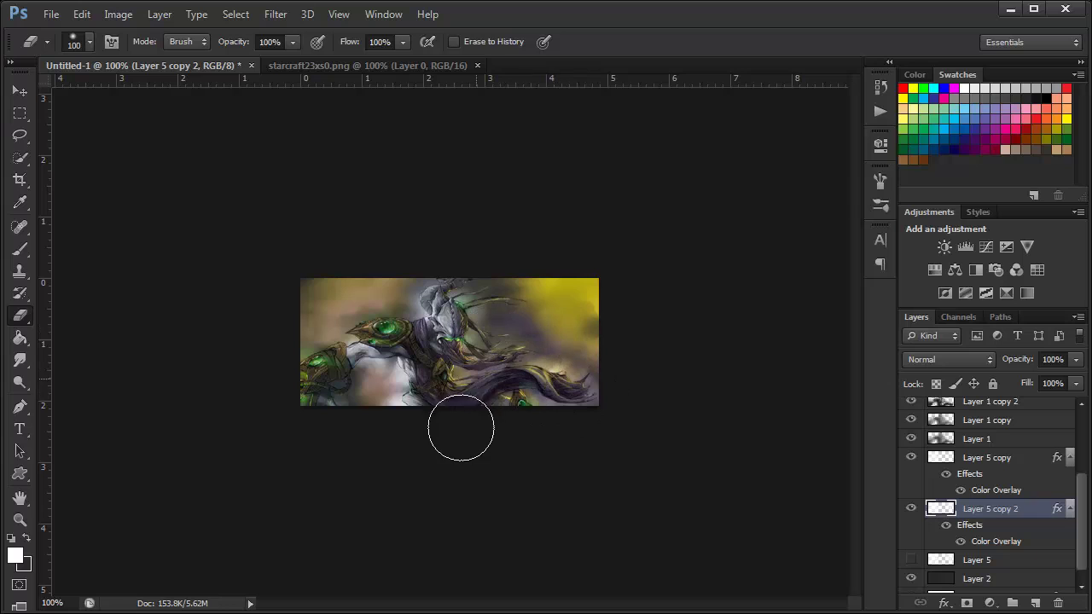
mouse_move(456, 443)
left_mouse_down()
mouse_move(504, 324)
mouse_move(502, 341)
mouse_move(426, 334)
mouse_move(441, 335)
left_mouse_up()
left_click(21, 94)
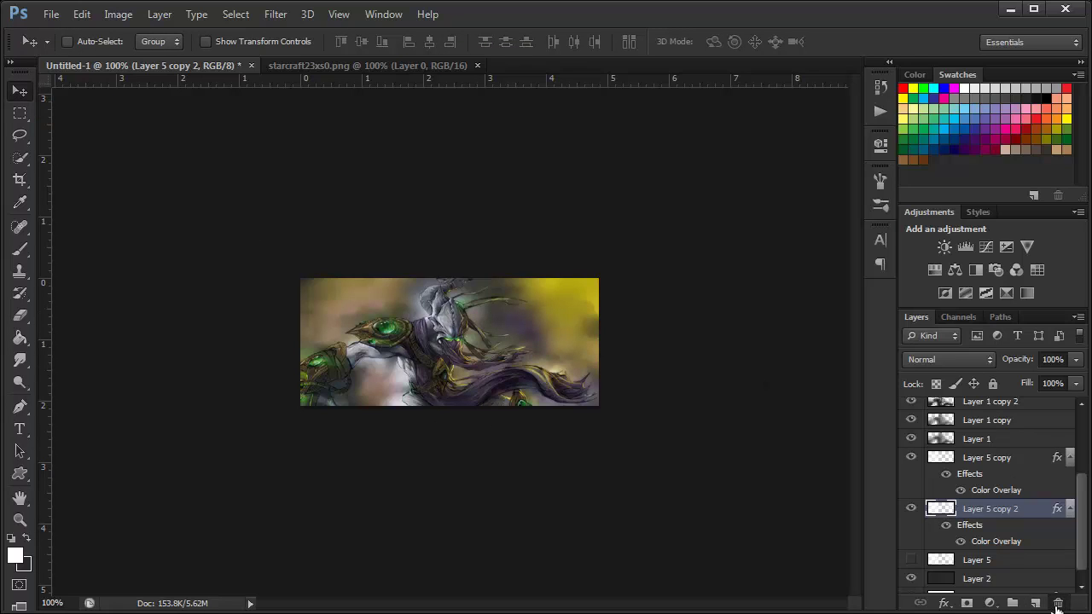
Delete Layer 5 copy 2 and compare the image with Layer 5's cloud texture
left_click_drag(1009, 524, 1058, 603)
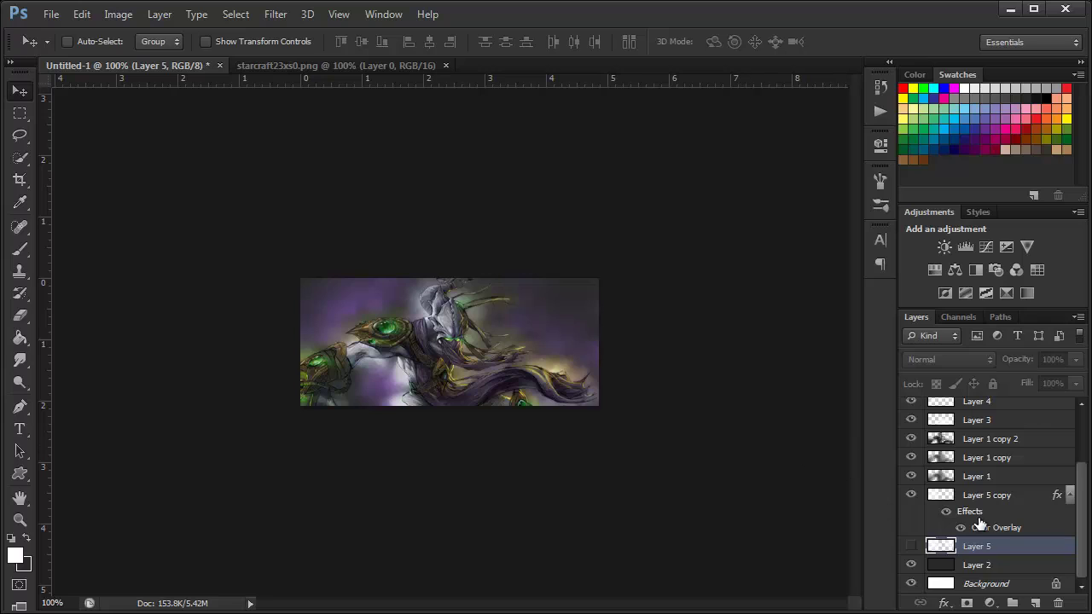
left_click(911, 547)
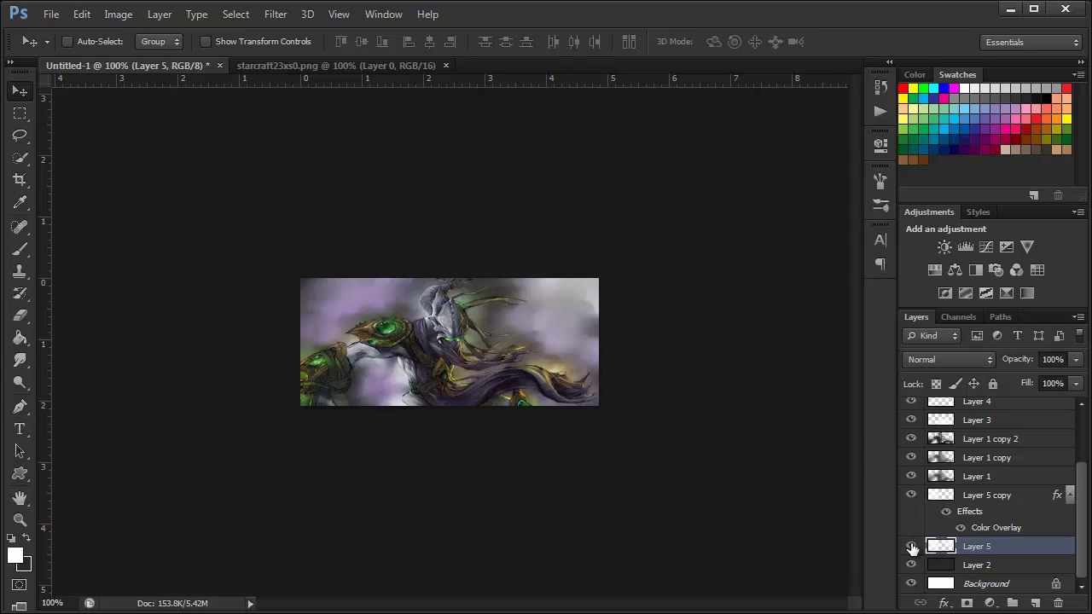
left_click(909, 547)
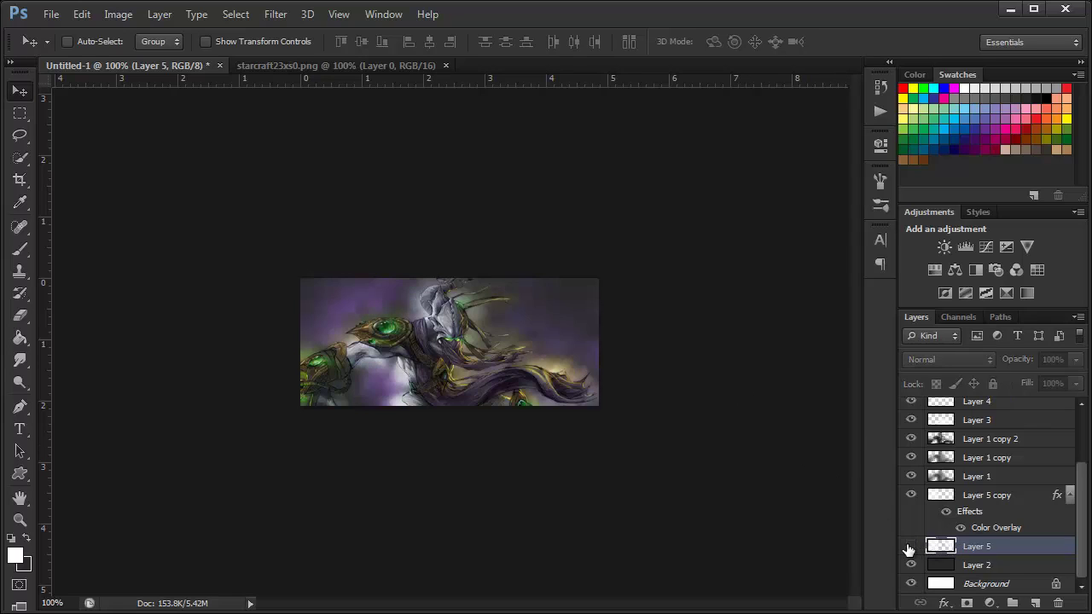
Preview blend modes on Layer 5, keeping it at Normal, and open its layer style
left_click(950, 358)
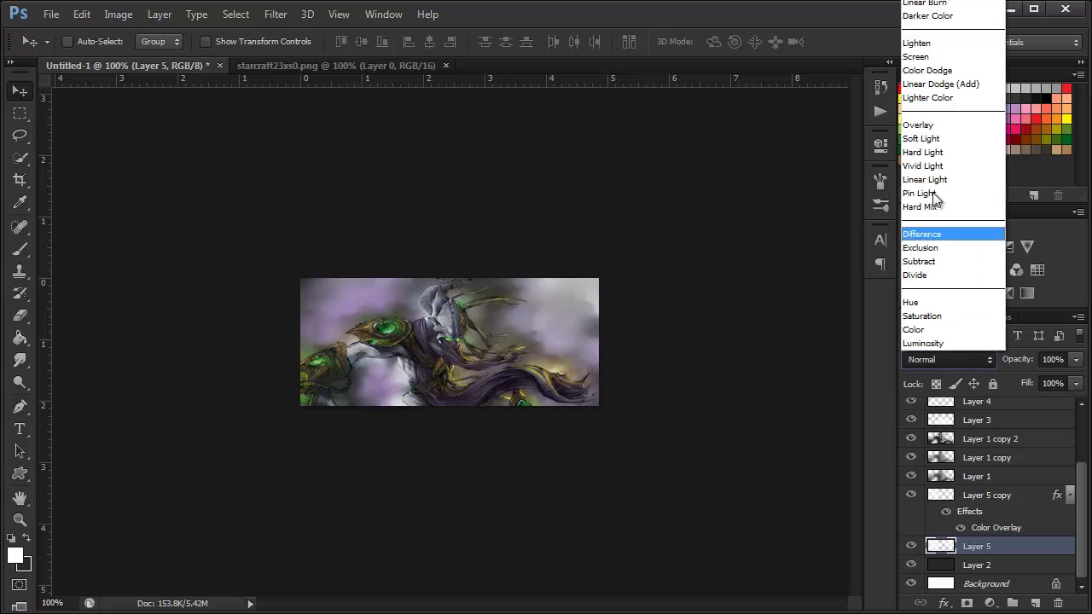
left_click(947, 125)
key("Down")
key("Down")
key("Up")
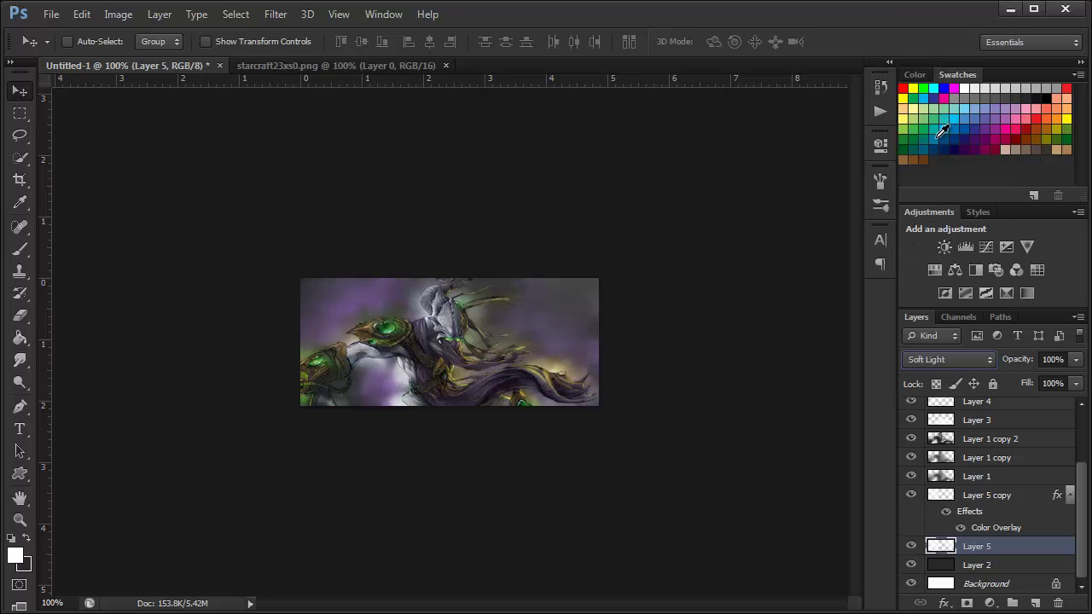
key("Up")
key("Up")
double_click(1019, 549)
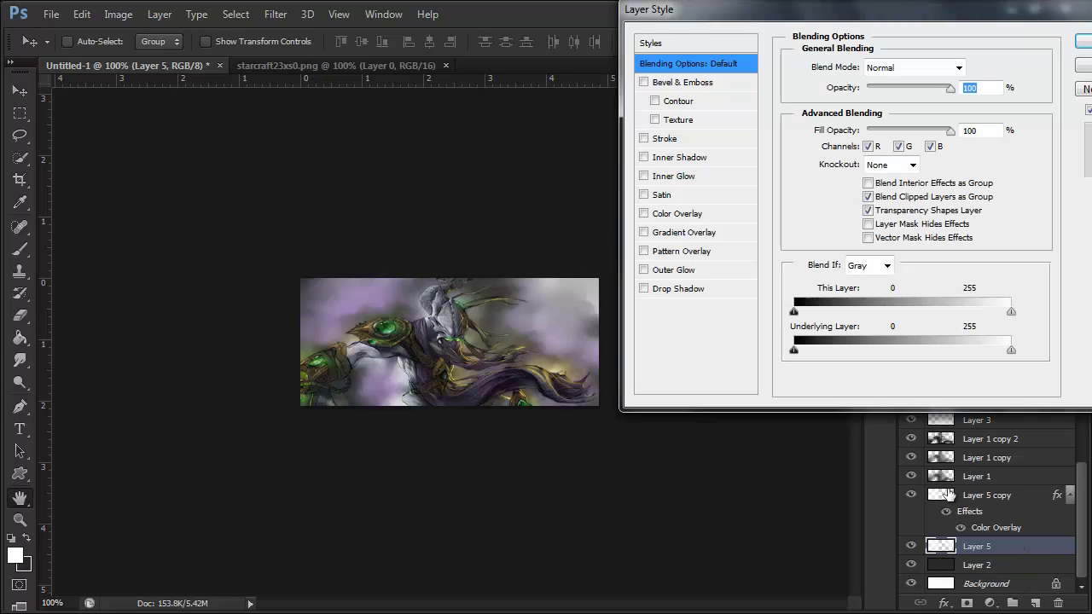
Try a yellow-green a2ff00 Color Overlay at about 37% with 0 fill, then cancel it
left_click(682, 213)
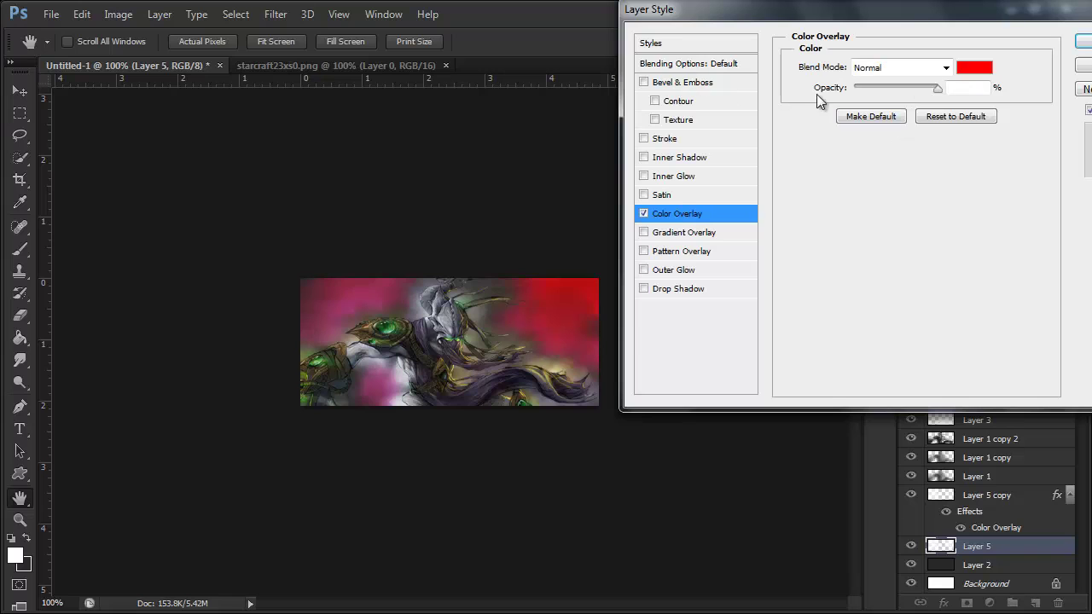
left_click(691, 63)
left_click_drag(832, 130, 725, 221)
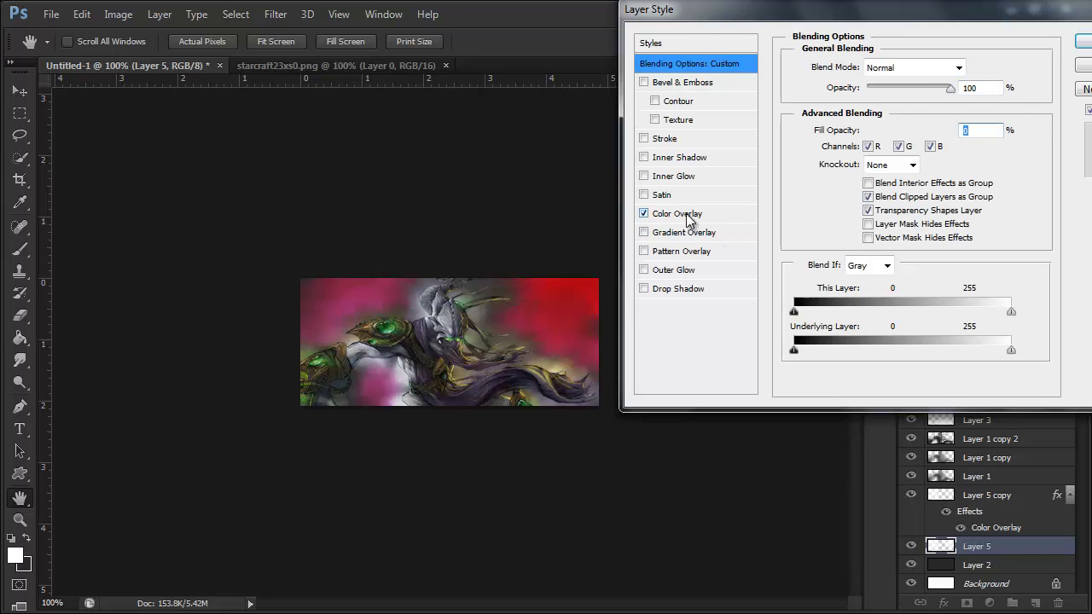
left_click(686, 214)
left_click(975, 66)
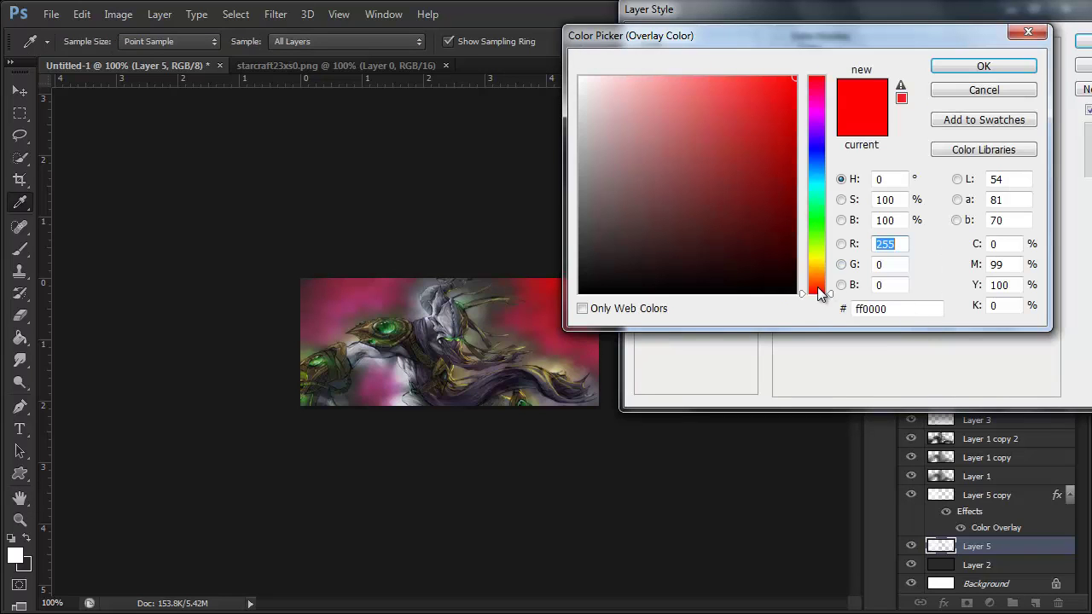
mouse_move(816, 290)
left_mouse_down()
mouse_move(821, 79)
mouse_move(813, 107)
left_mouse_up()
mouse_move(809, 183)
left_mouse_down()
mouse_move(817, 262)
mouse_move(826, 245)
left_mouse_up()
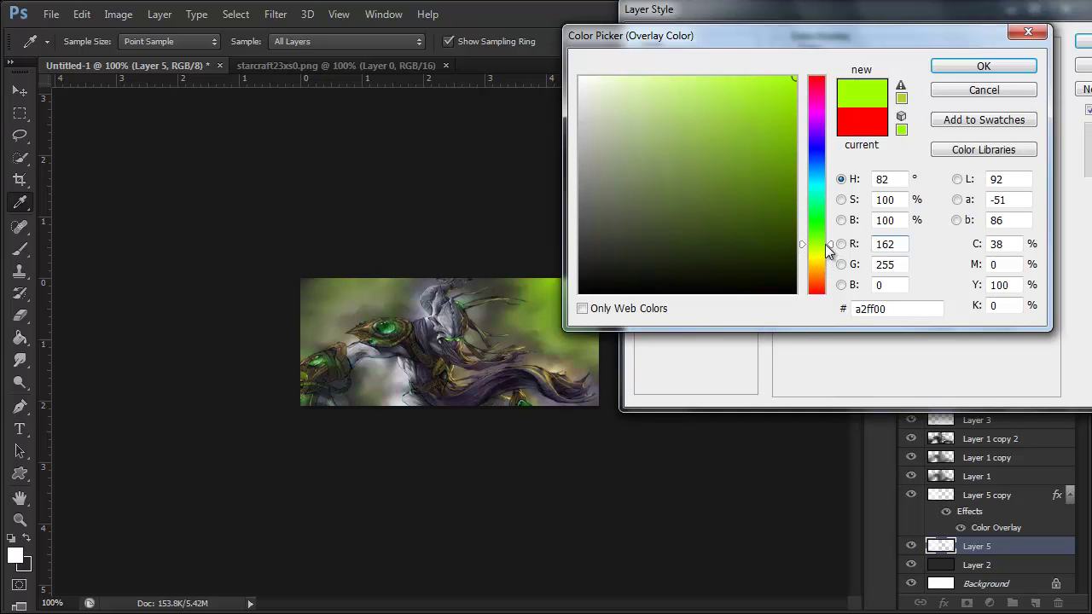
left_click(1018, 67)
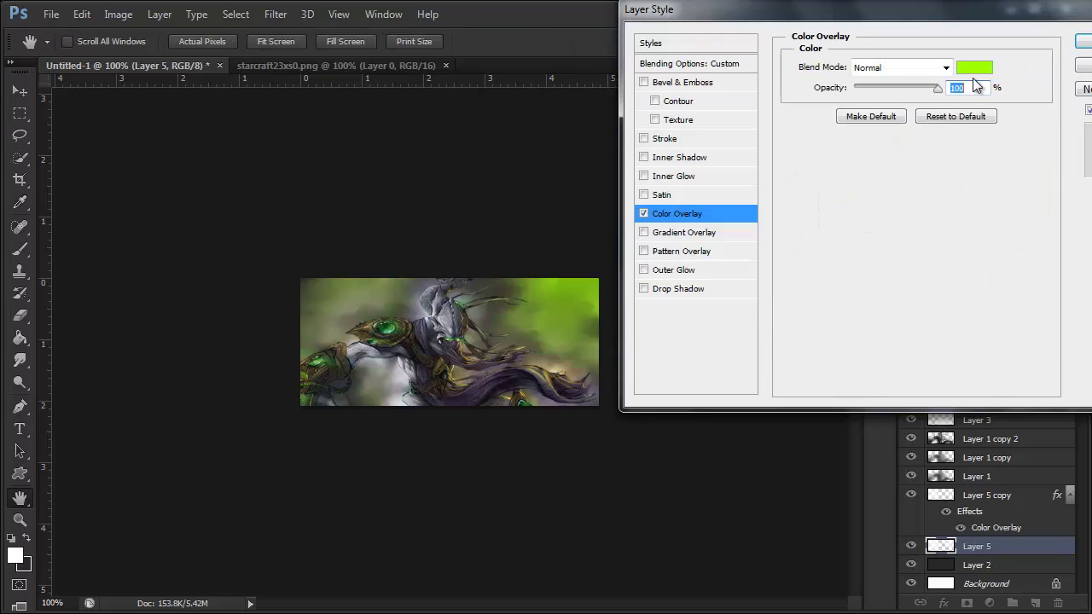
mouse_move(886, 90)
left_mouse_down()
mouse_move(892, 84)
mouse_move(794, 90)
left_mouse_up()
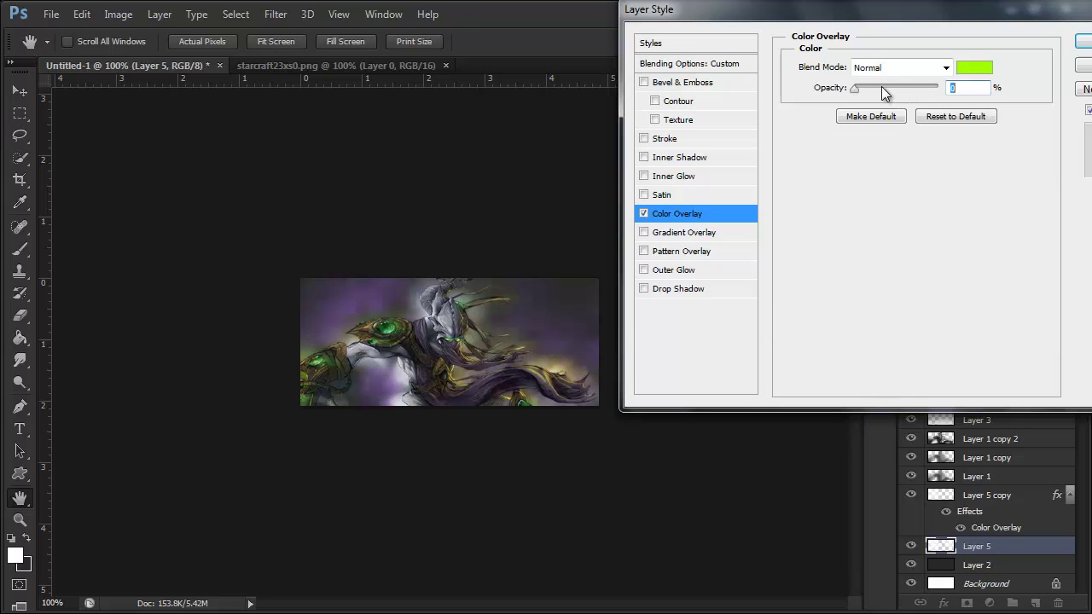
left_click_drag(884, 92, 998, 99)
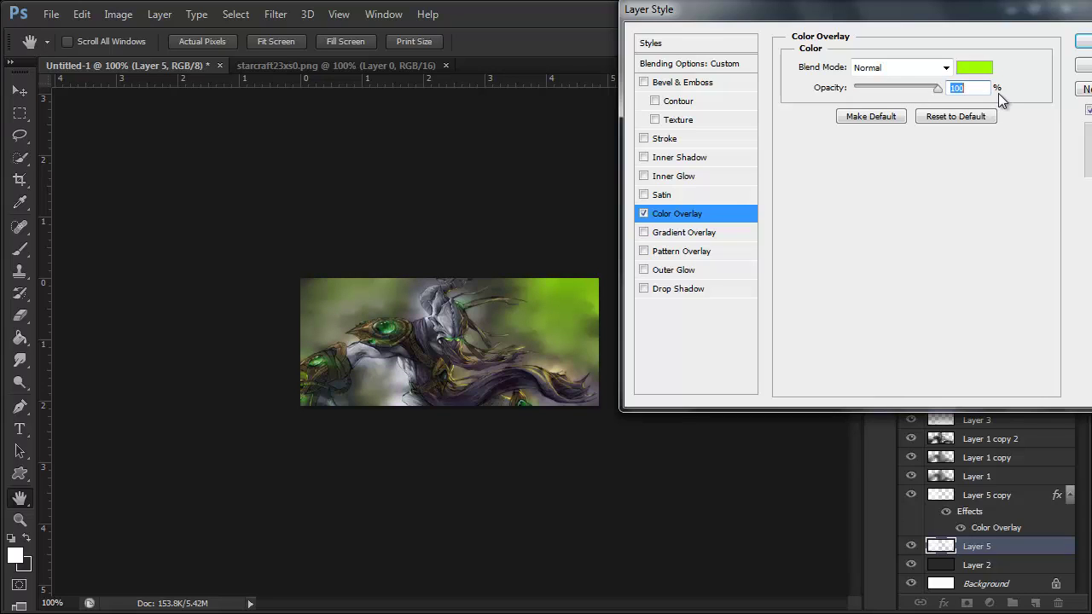
left_click(1083, 65)
Hide Layer 5 and add an empty Layer 7 above Layer 6 copy
left_click(911, 546)
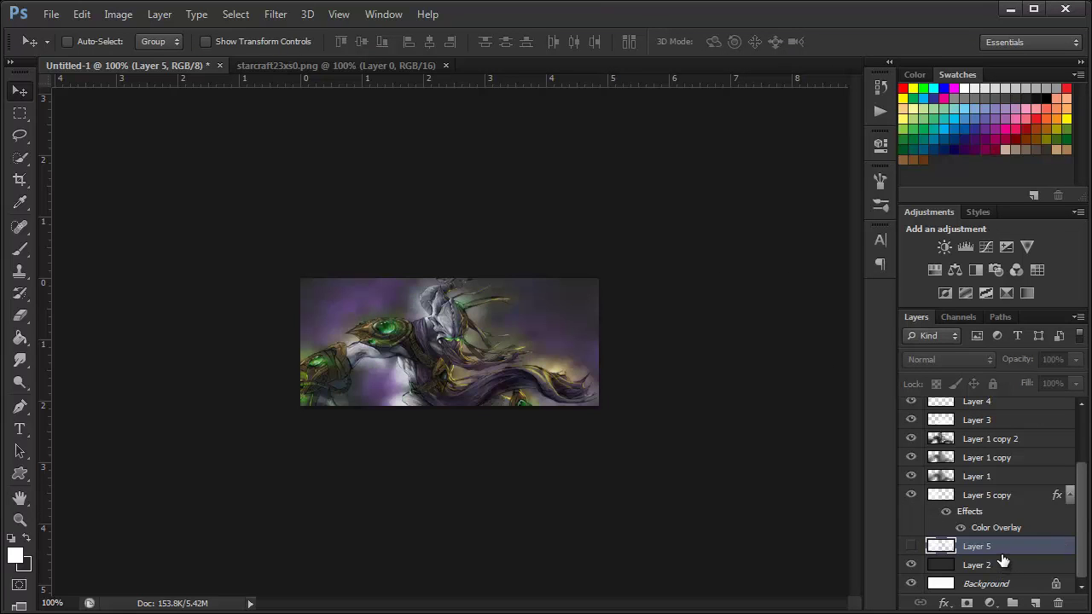
scroll(1007, 546, "up", 3)
scroll(1007, 546, "up", 2)
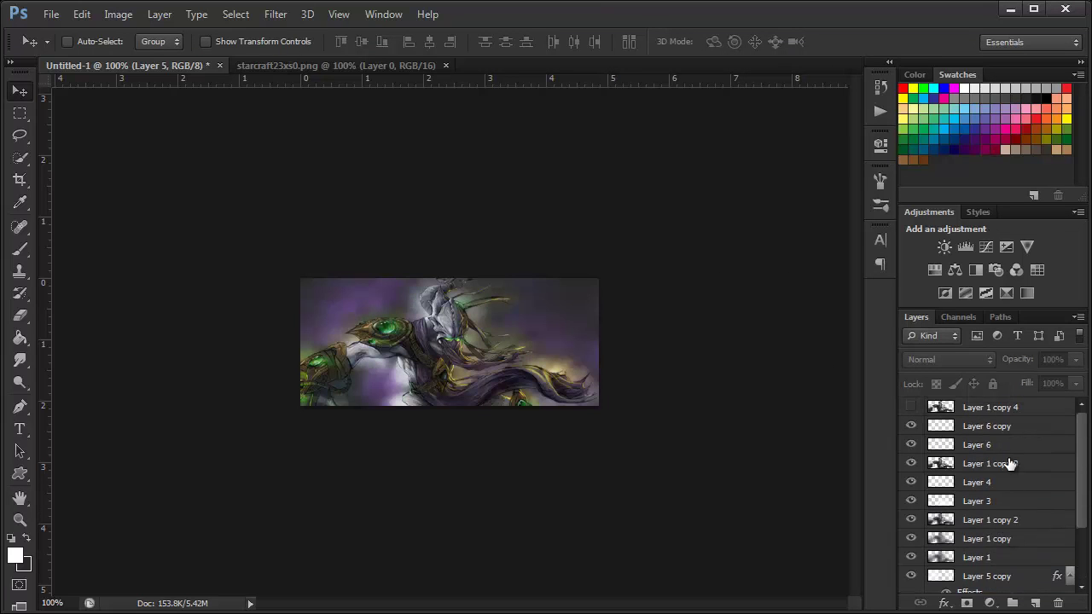
left_click(994, 431)
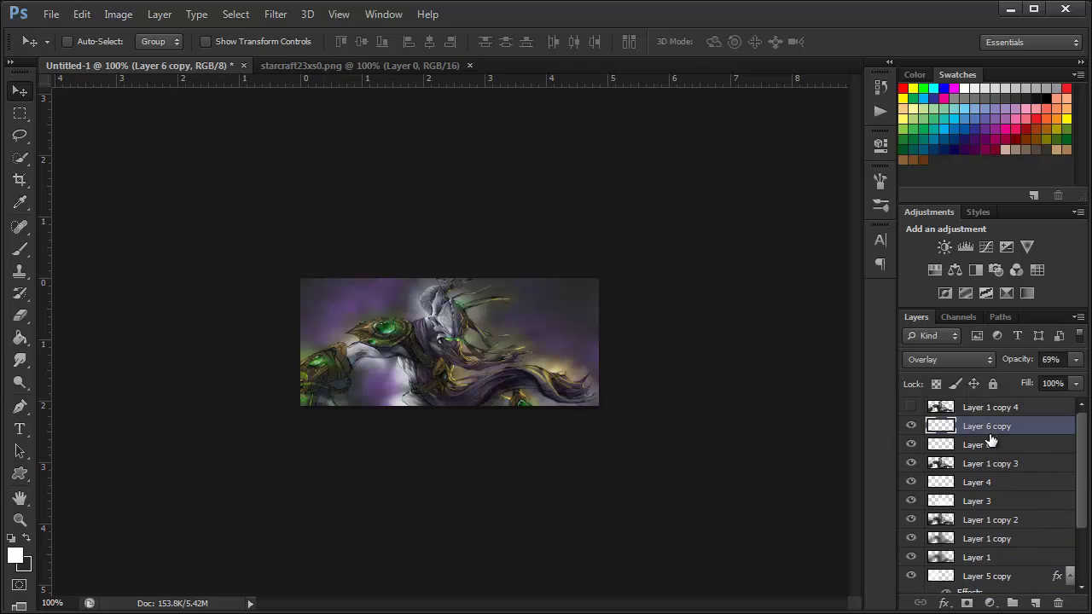
left_click(1035, 603)
Browse to D:\Programe\Photoshop\Resurse\Optic Flares\Optic Flares in Explorer
key("super+e")
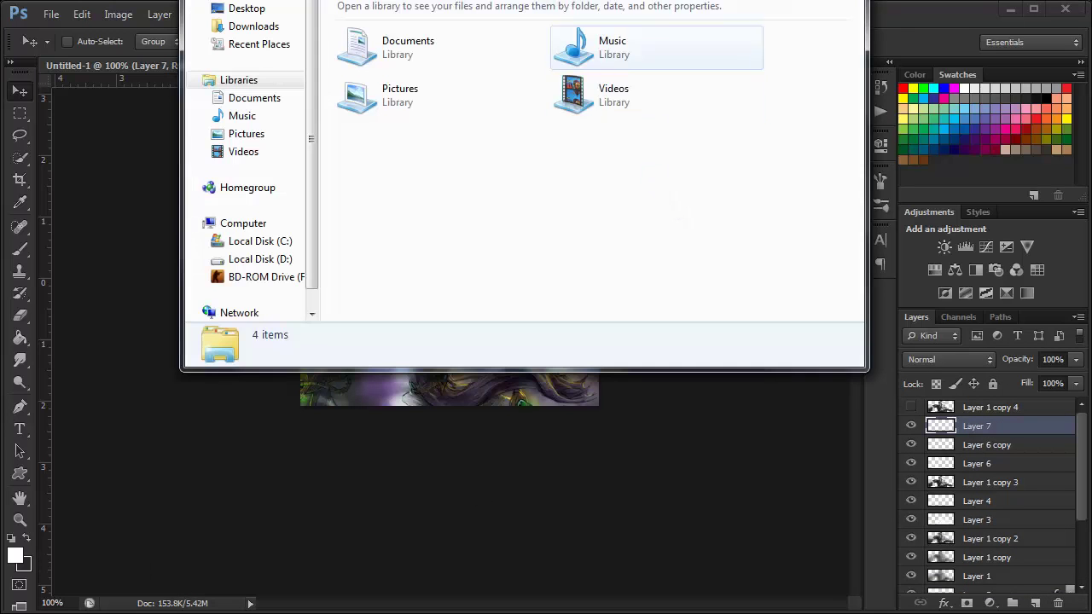
left_click_drag(502, 162, 537, 93)
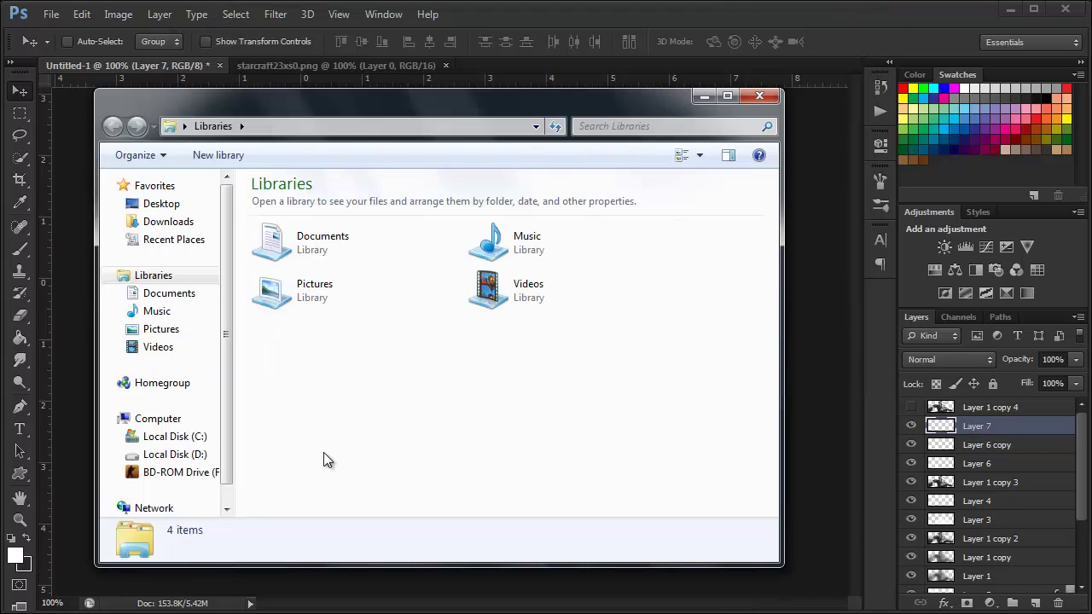
left_click(175, 454)
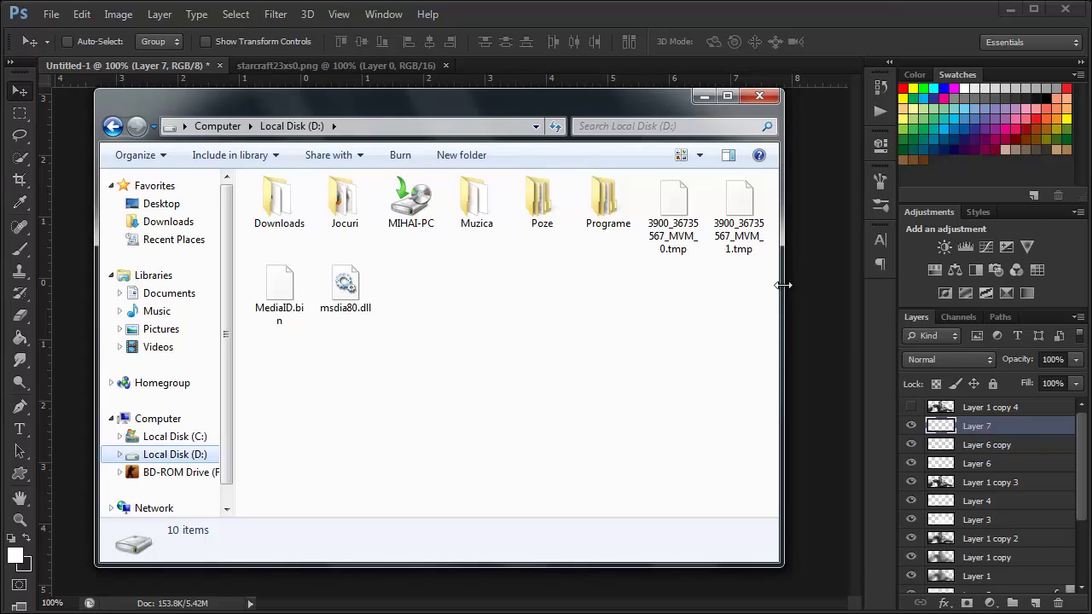
left_click_drag(779, 291, 1023, 284)
double_click(613, 209)
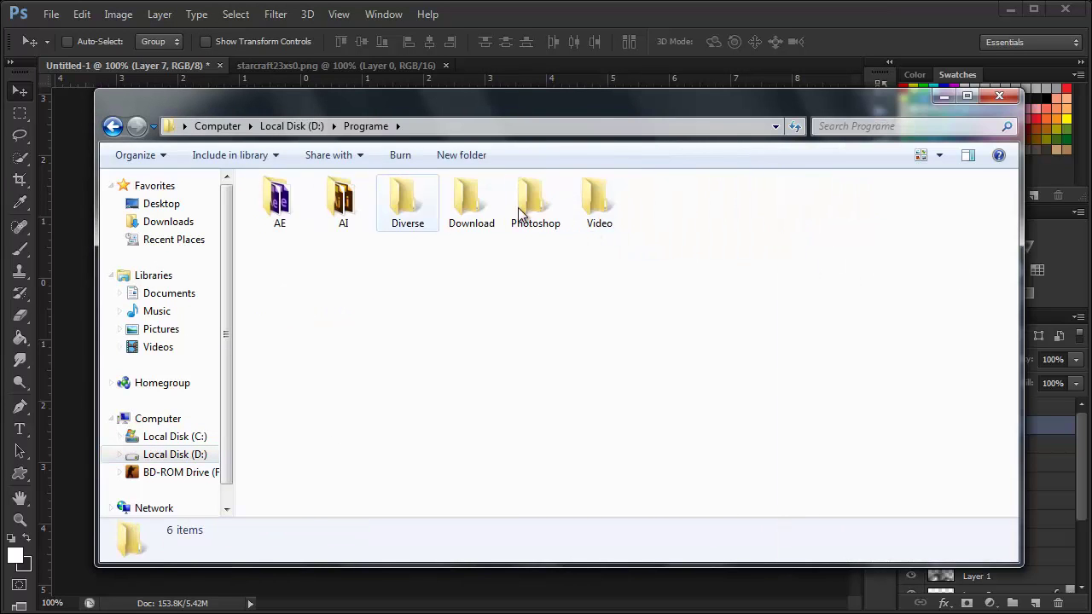
double_click(560, 203)
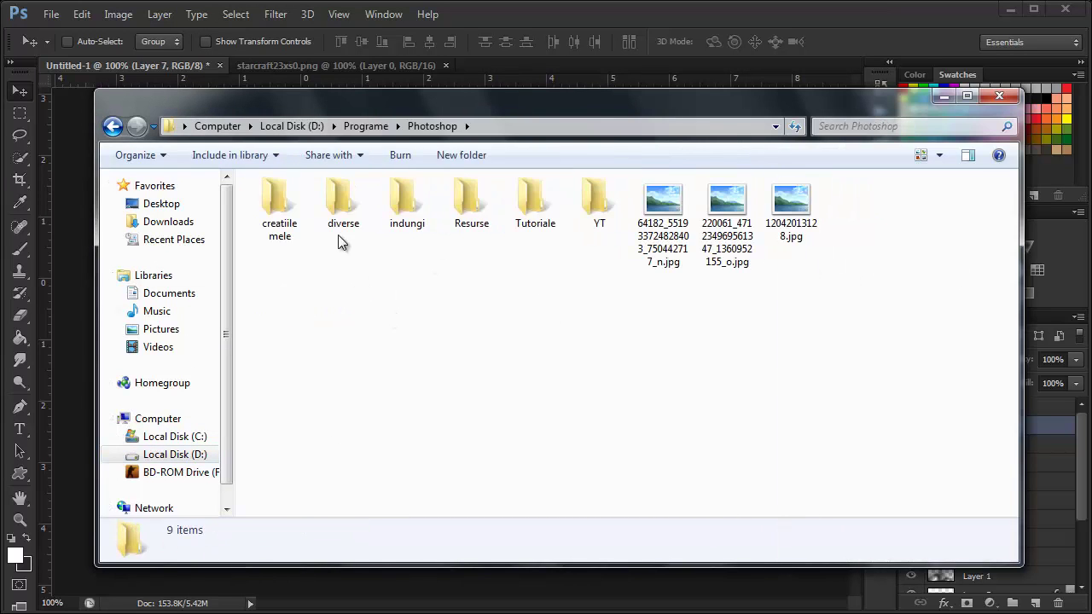
double_click(470, 209)
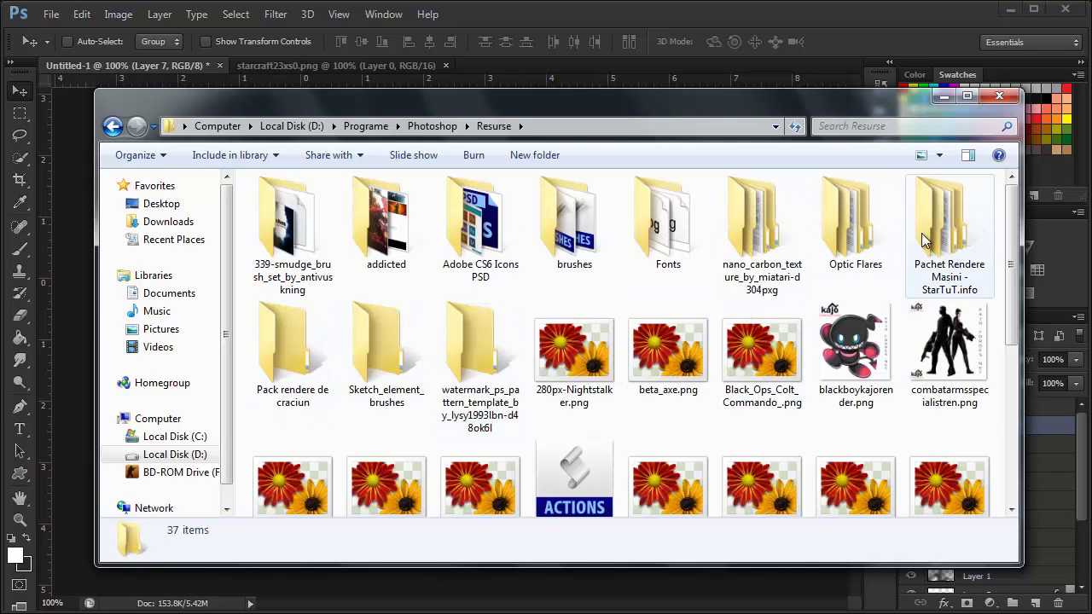
double_click(856, 221)
double_click(308, 205)
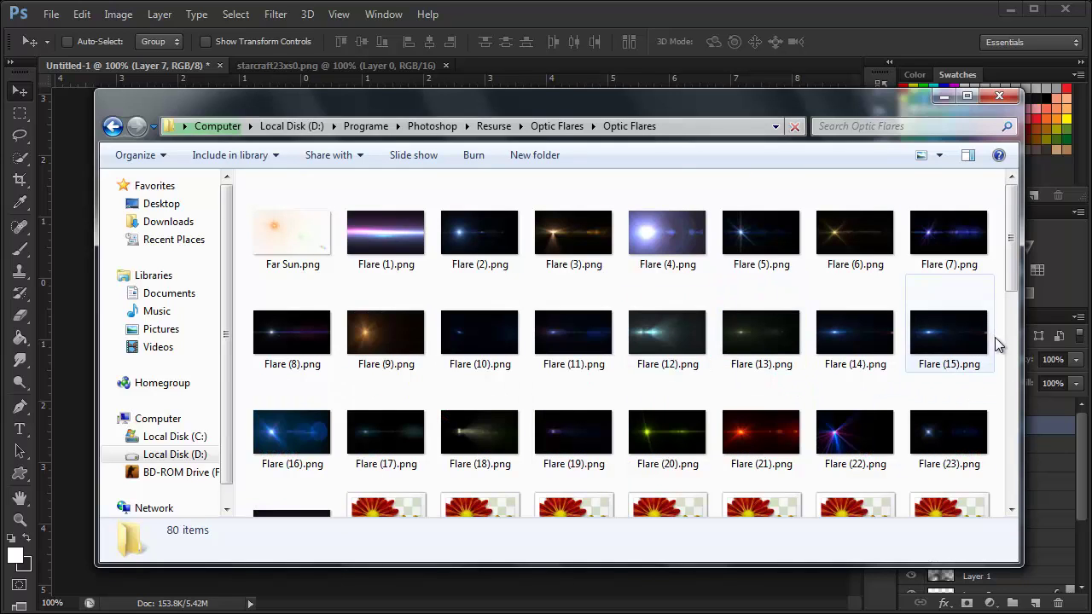
Preview the flare images and drag Flare 5.jpg into the banner document
scroll(998, 338, "down", 3)
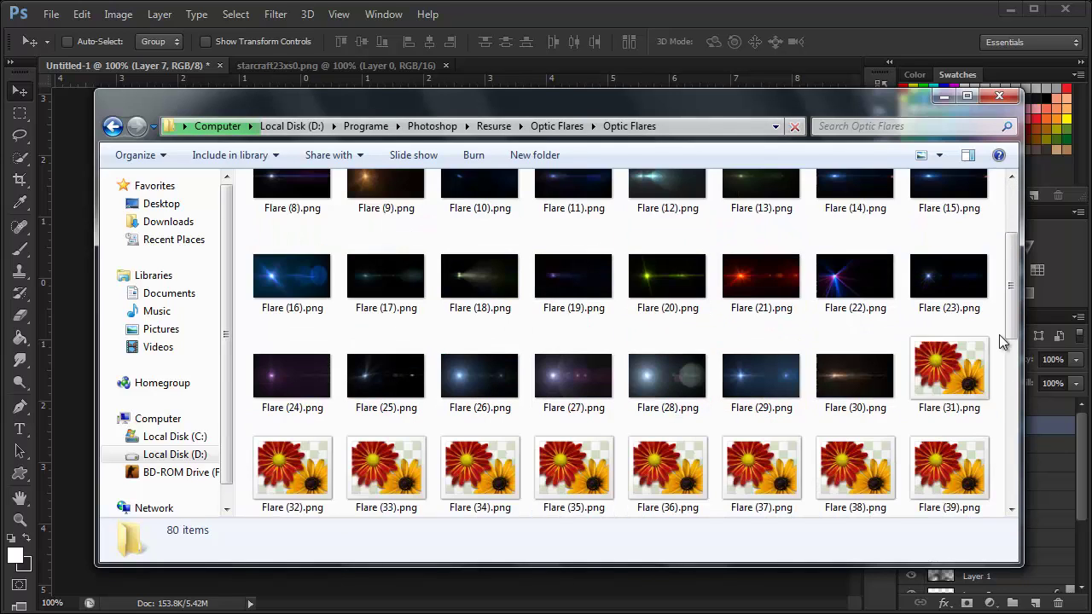
left_click(657, 286)
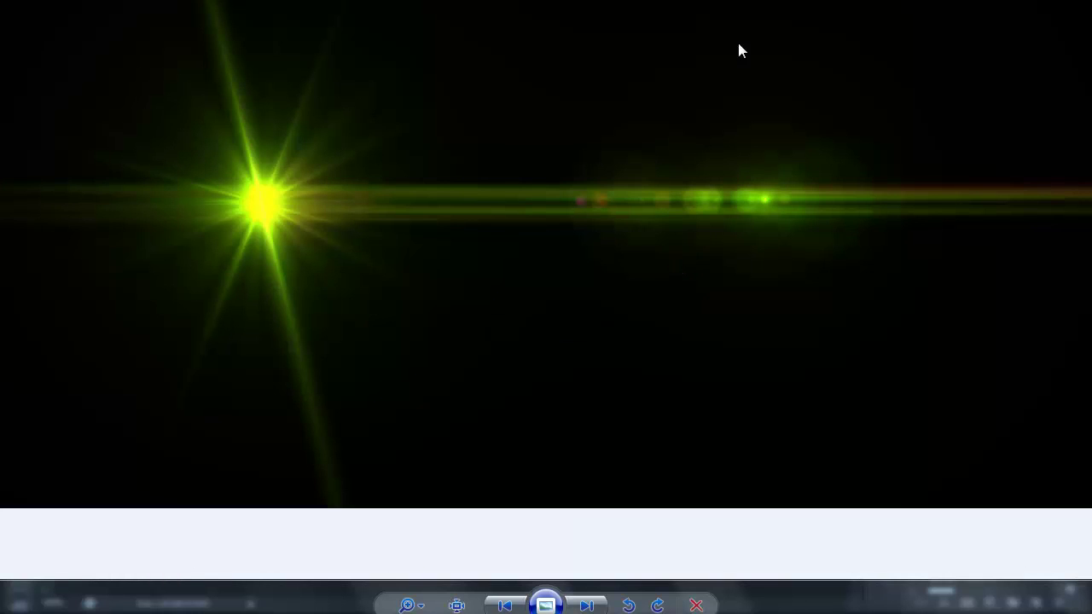
key("alt+F4")
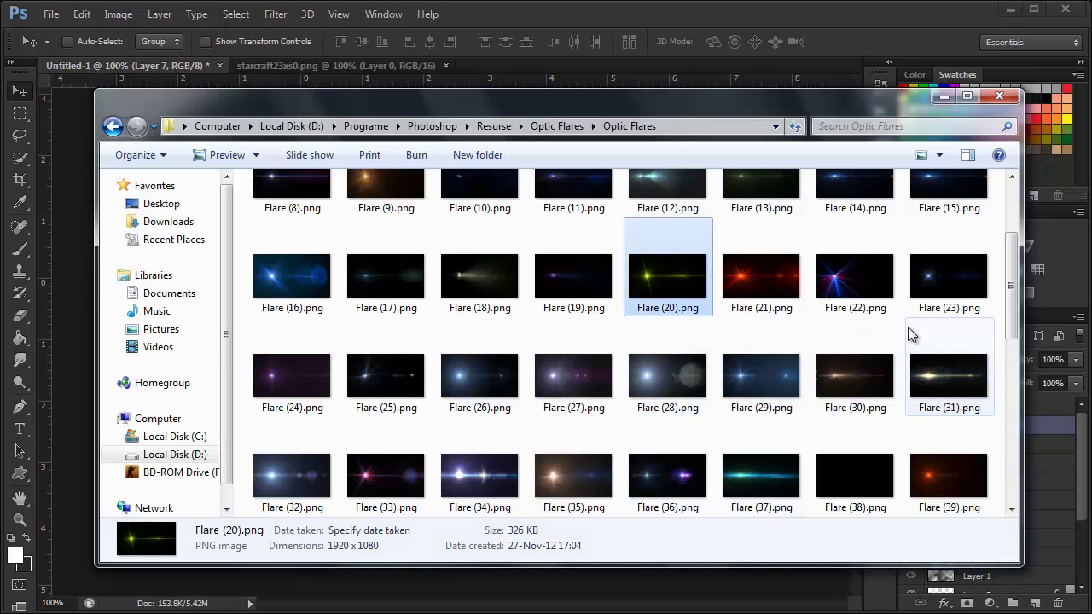
scroll(913, 316, "down", 2)
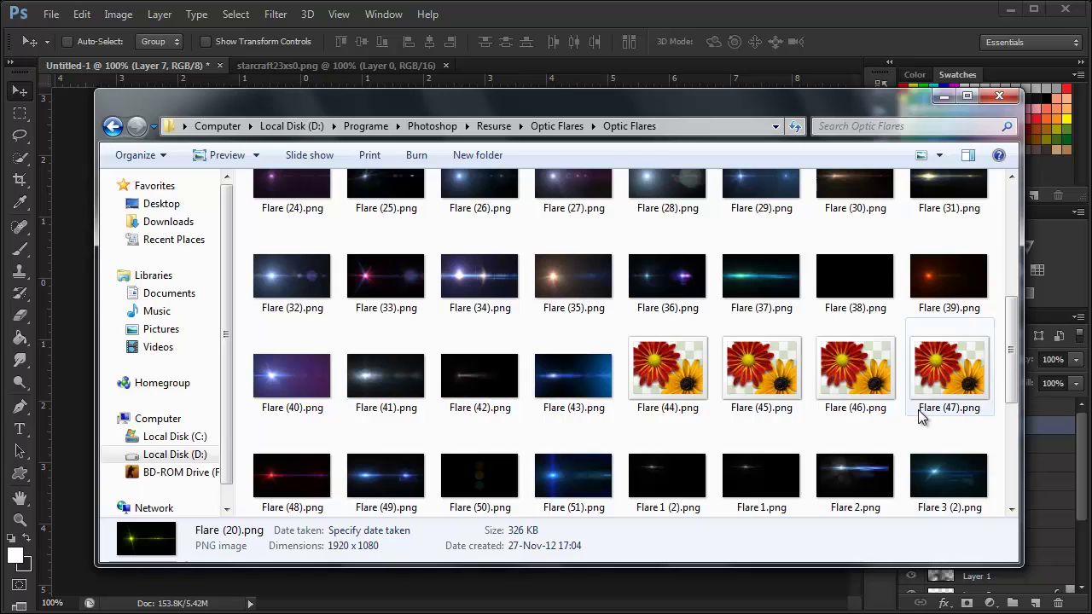
scroll(925, 422, "down", 3)
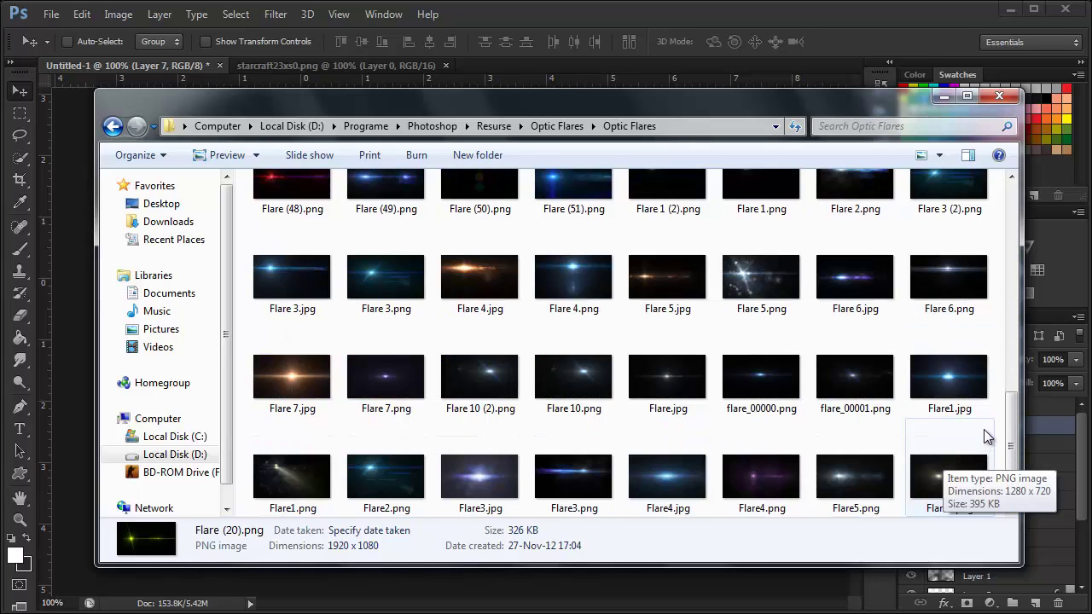
scroll(969, 431, "up", 2)
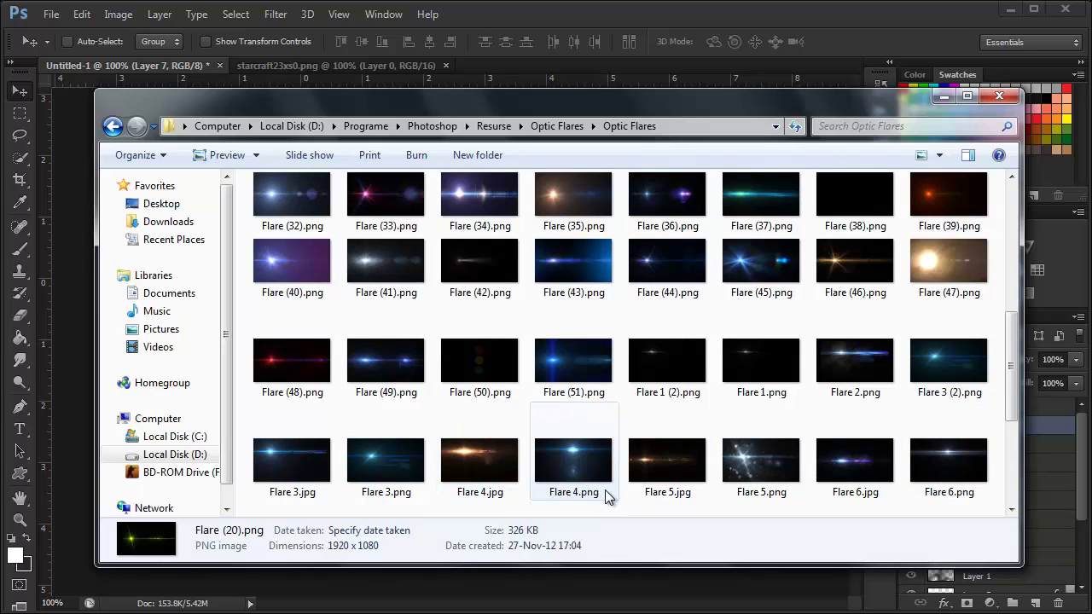
left_click_drag(659, 459, 77, 386)
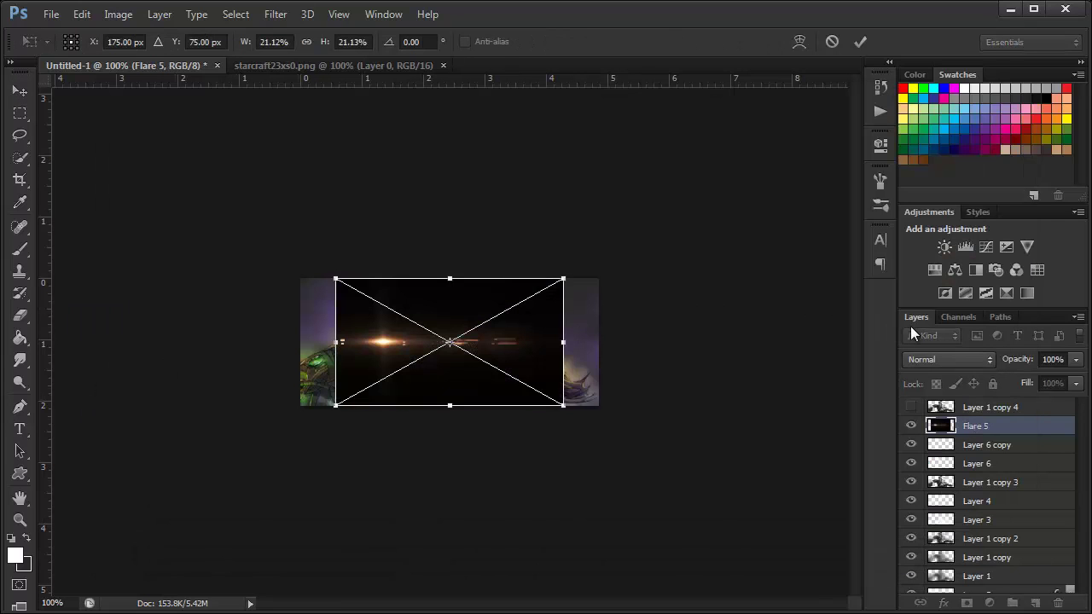
Set the Flare 5 layer's blend mode to Screen
left_click(923, 359)
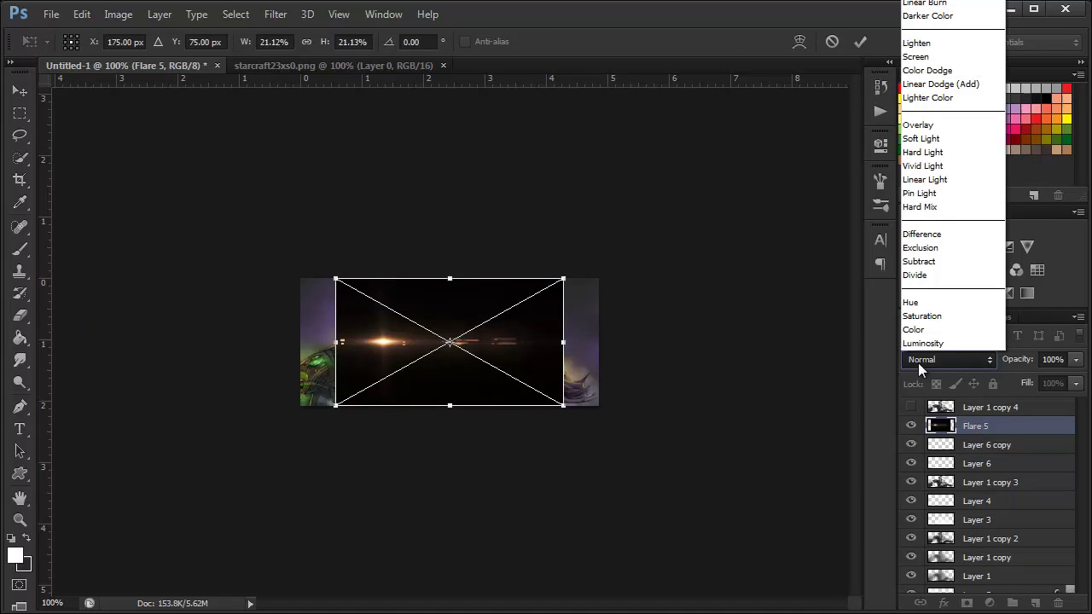
left_click(923, 84)
key("ctrl+z")
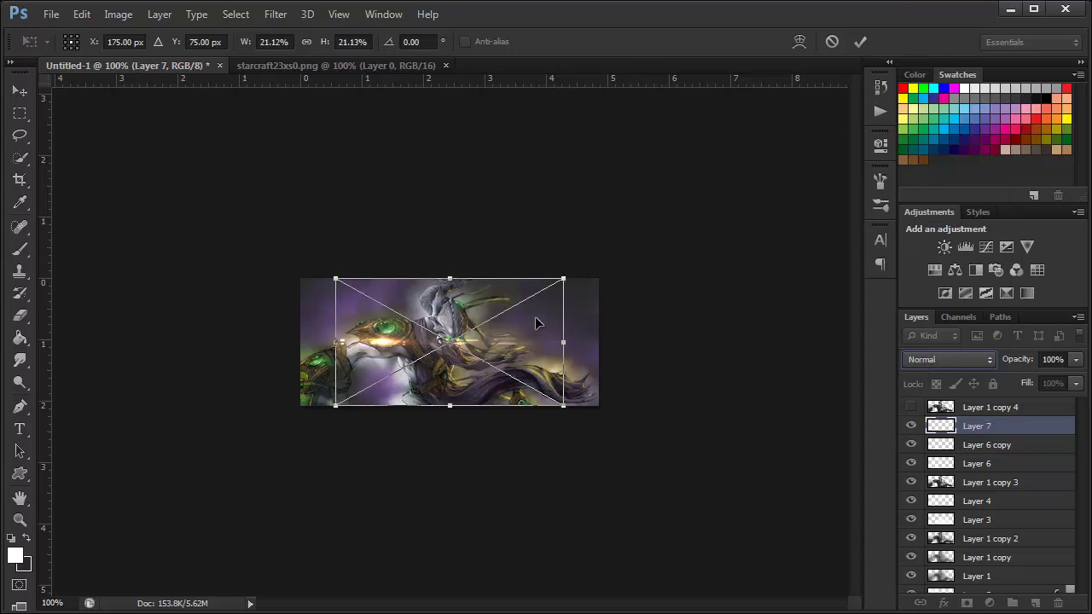
key("ctrl+z")
key("ctrl+z")
key("ctrl+z")
key("ctrl+z")
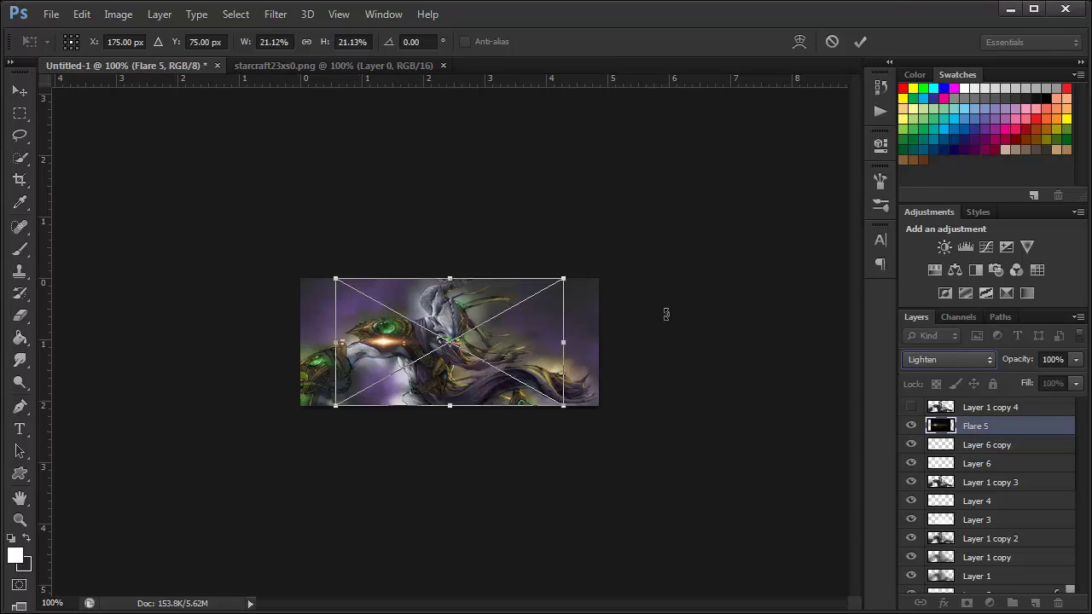
key("ctrl+alt+z")
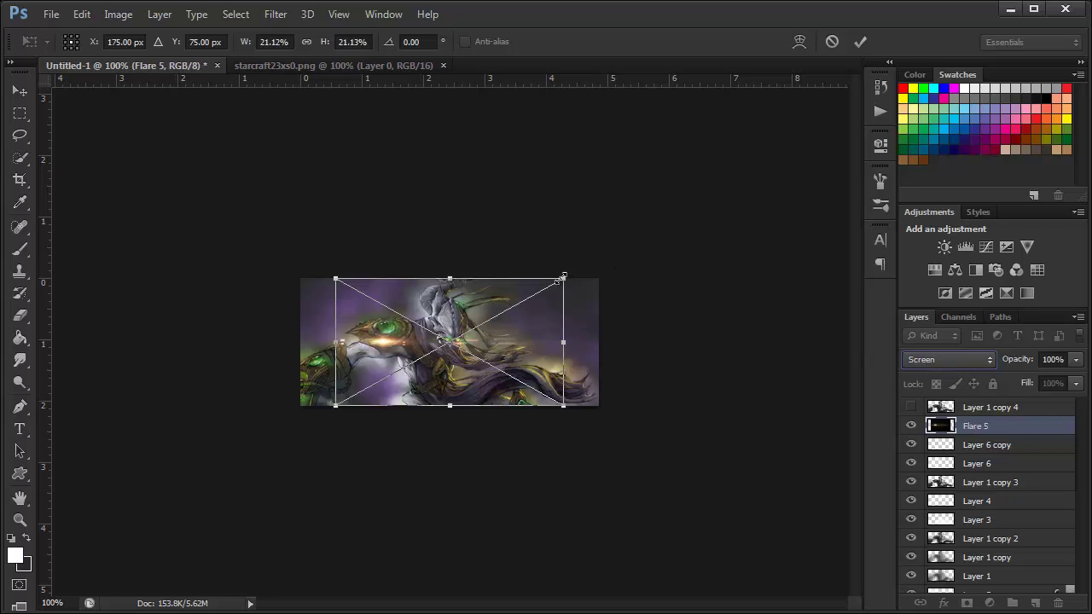
Scale Flare 5 up to about 70%, rotate it 180° and reposition it
mouse_move(561, 278)
left_mouse_down()
mouse_move(726, 213)
mouse_move(722, 191)
left_mouse_up()
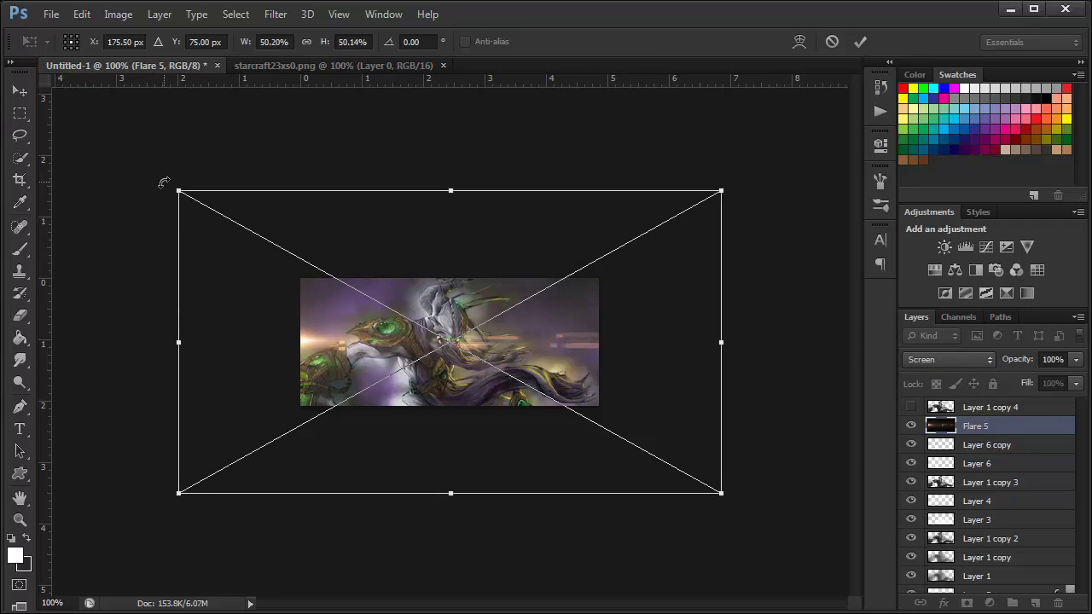
left_click_drag(164, 183, 718, 506)
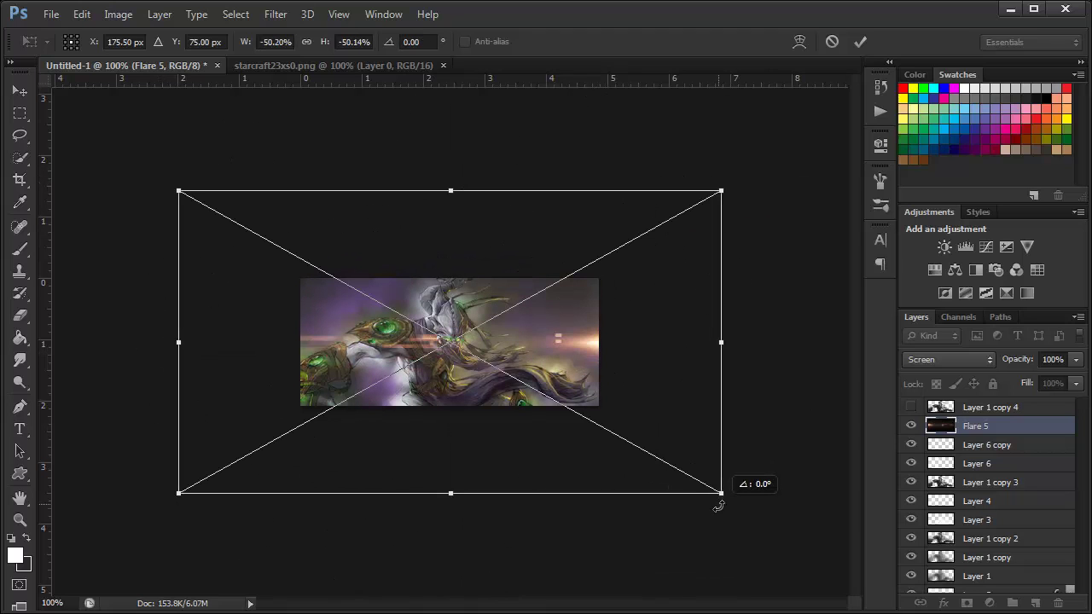
mouse_move(585, 385)
left_mouse_down()
mouse_move(657, 401)
mouse_move(600, 415)
left_mouse_up()
left_click_drag(744, 220, 848, 156)
left_click_drag(622, 399, 574, 407)
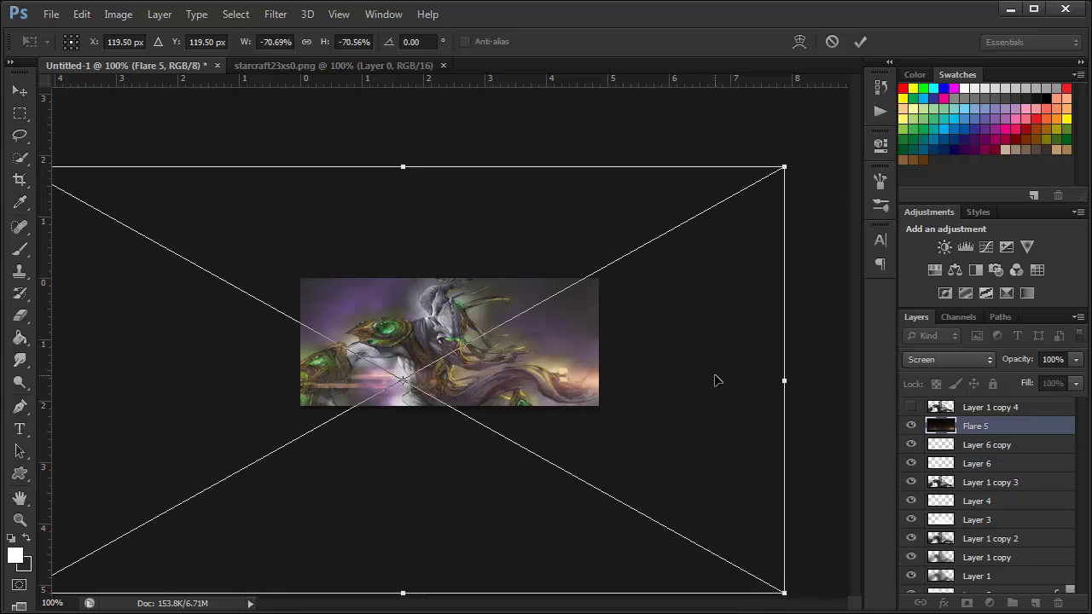
Commit the flare transform and nudge the glow into place with arrow keys
key("Return")
key("Right")
key("Right")
key("Right")
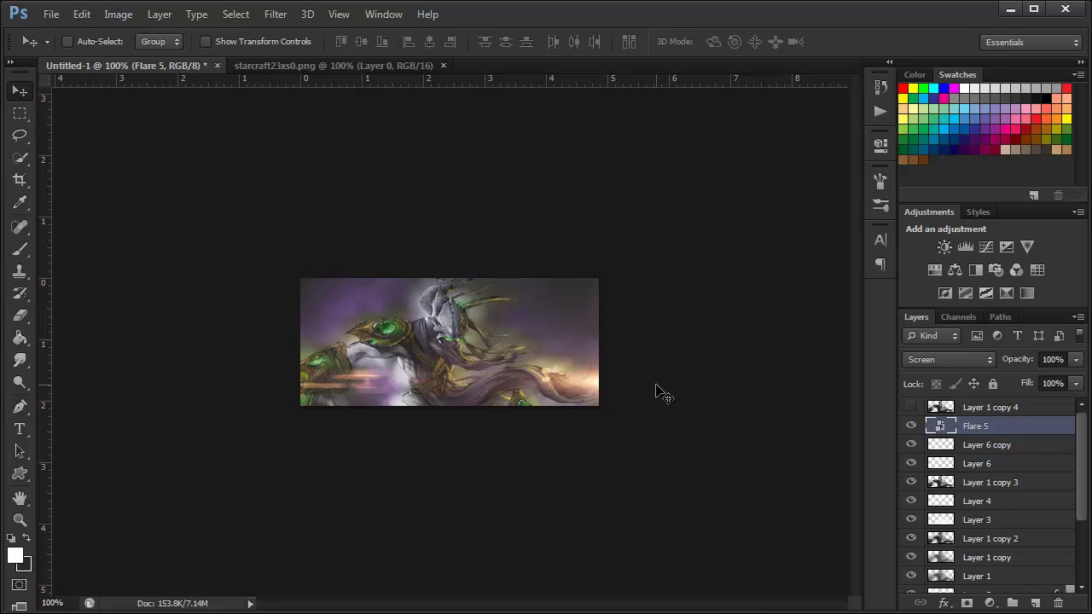
key("shift+Up")
key("shift+Up")
key("shift+Up")
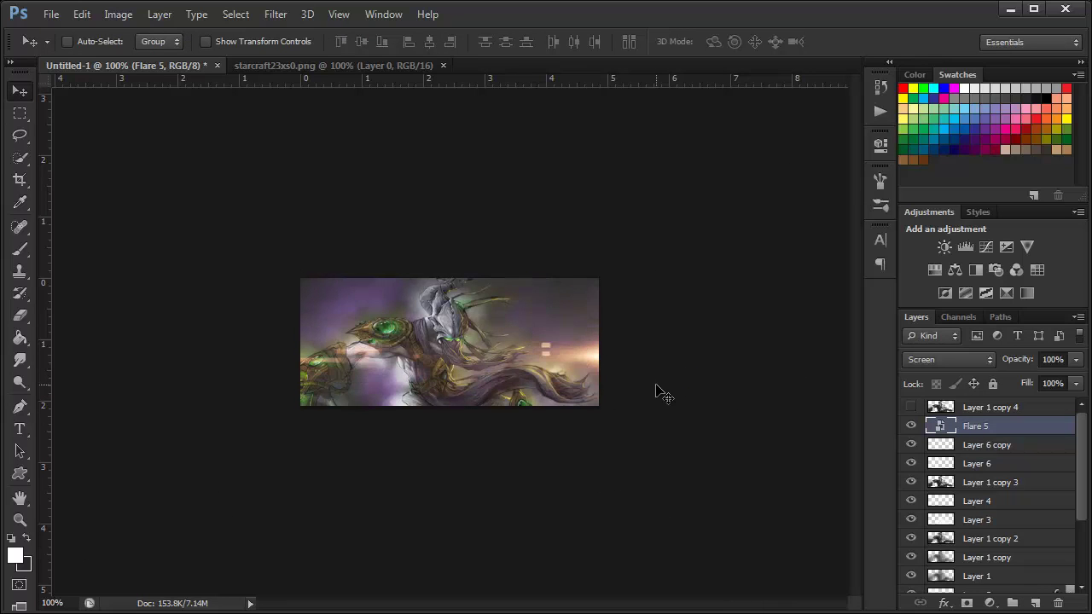
key("shift+Up")
key("shift+Up")
key("shift+Up")
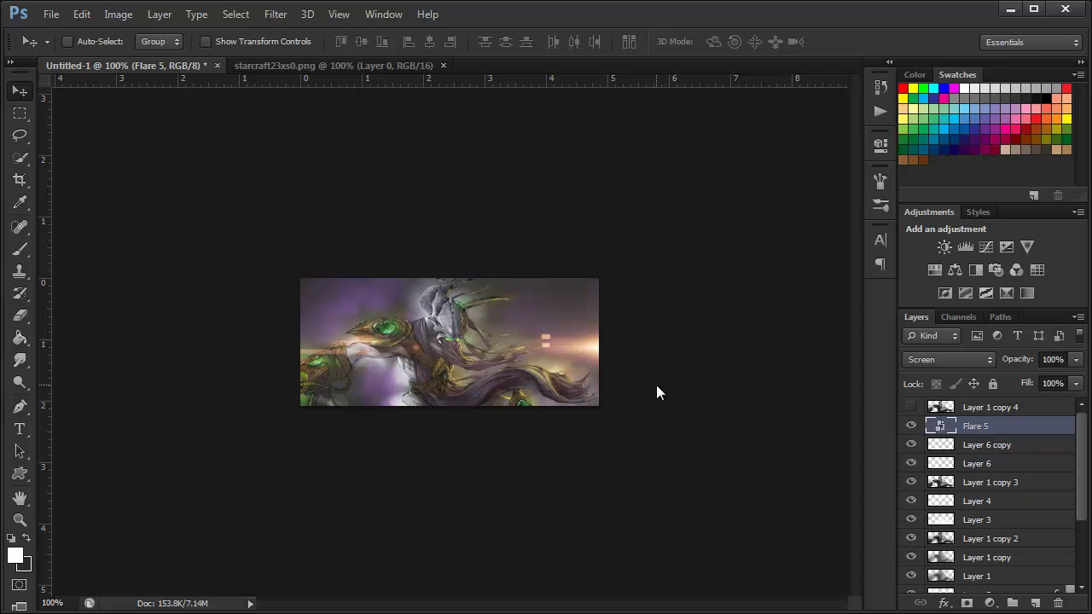
key("shift+Right")
key("shift+Down")
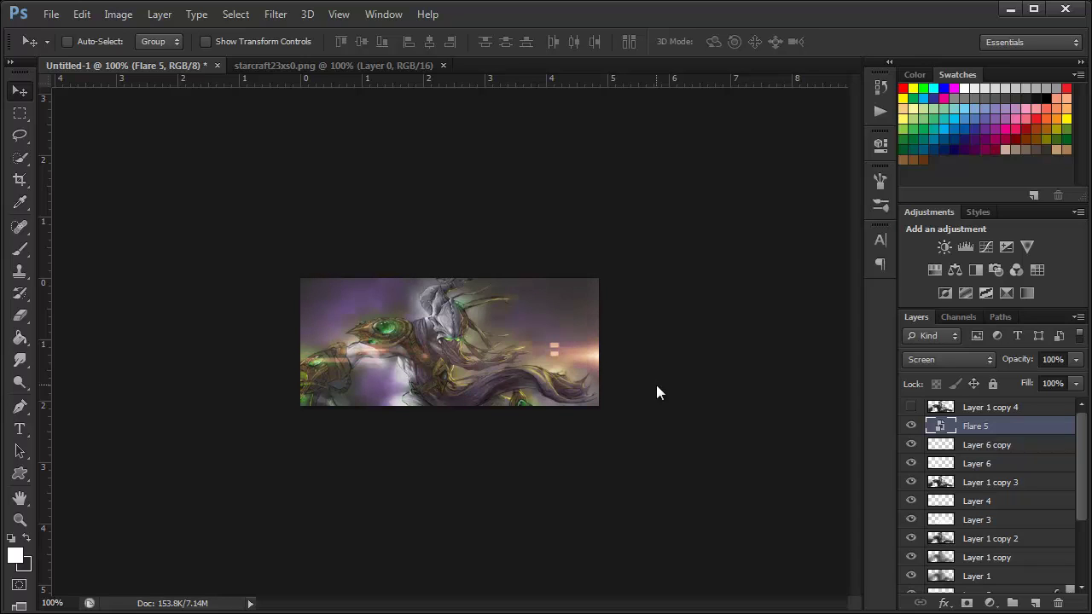
key("shift+Down")
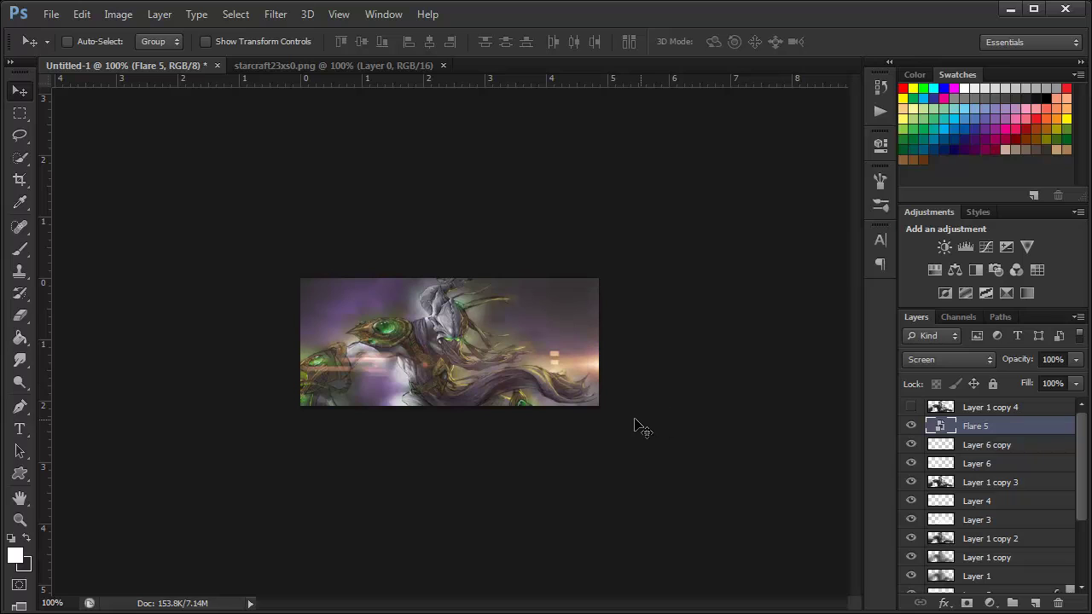
Rasterize Flare 5 and erase its pink streak with a 60 px soft eraser
key("e")
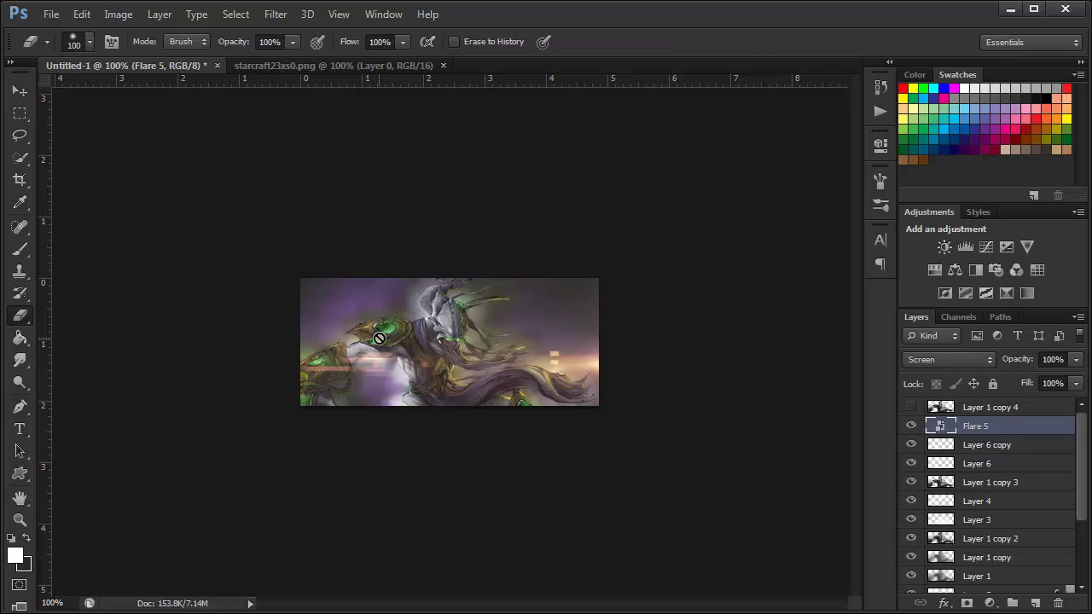
left_click(371, 347)
key("Return")
right_click(370, 348)
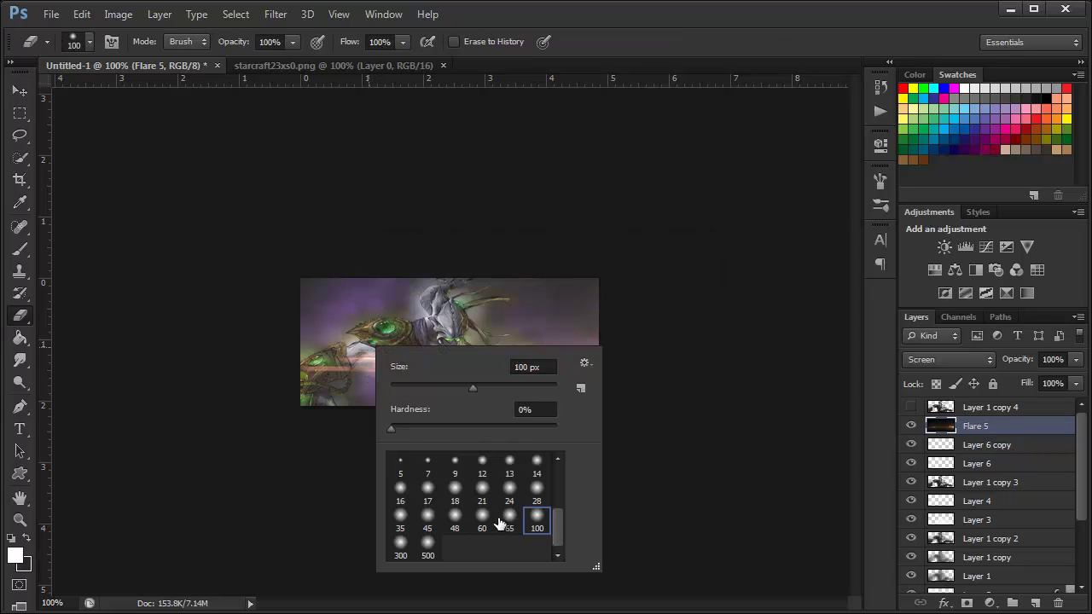
left_click(20, 318)
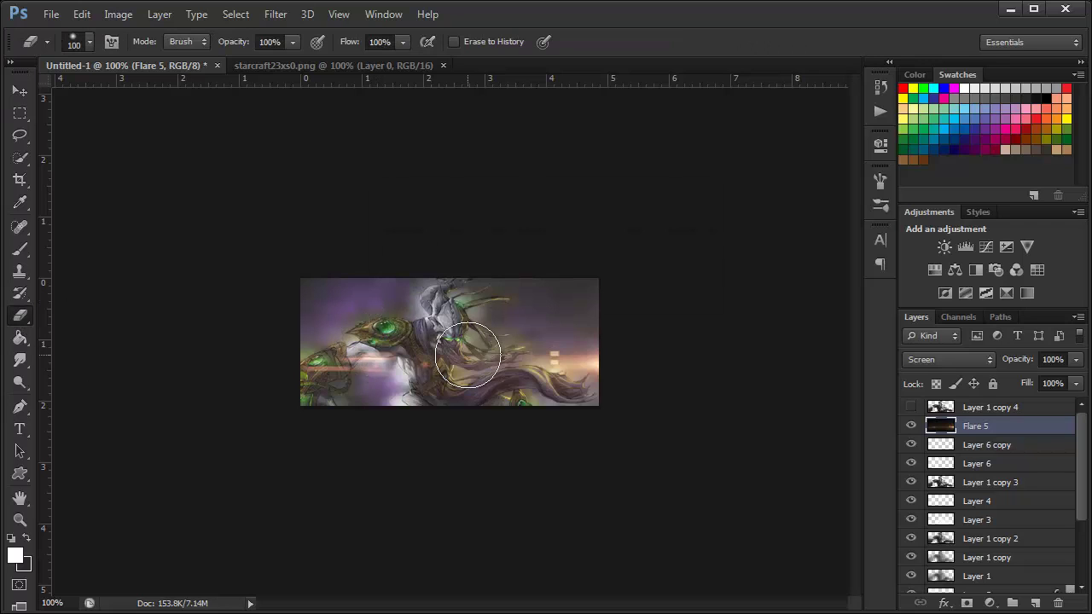
right_click(468, 354)
left_click(582, 524)
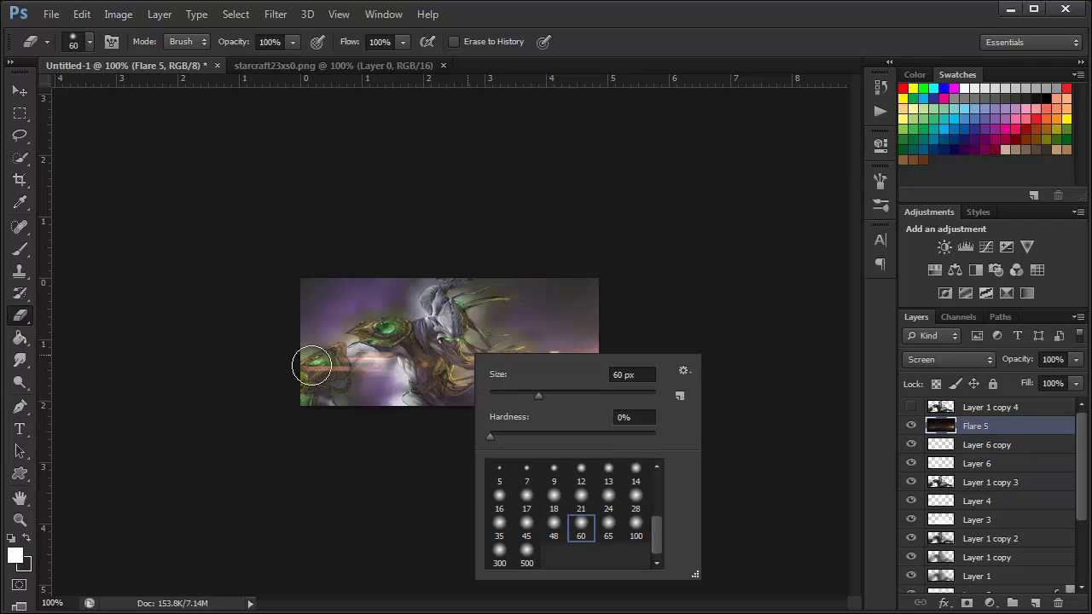
left_click(290, 365)
left_click_drag(327, 371, 298, 397)
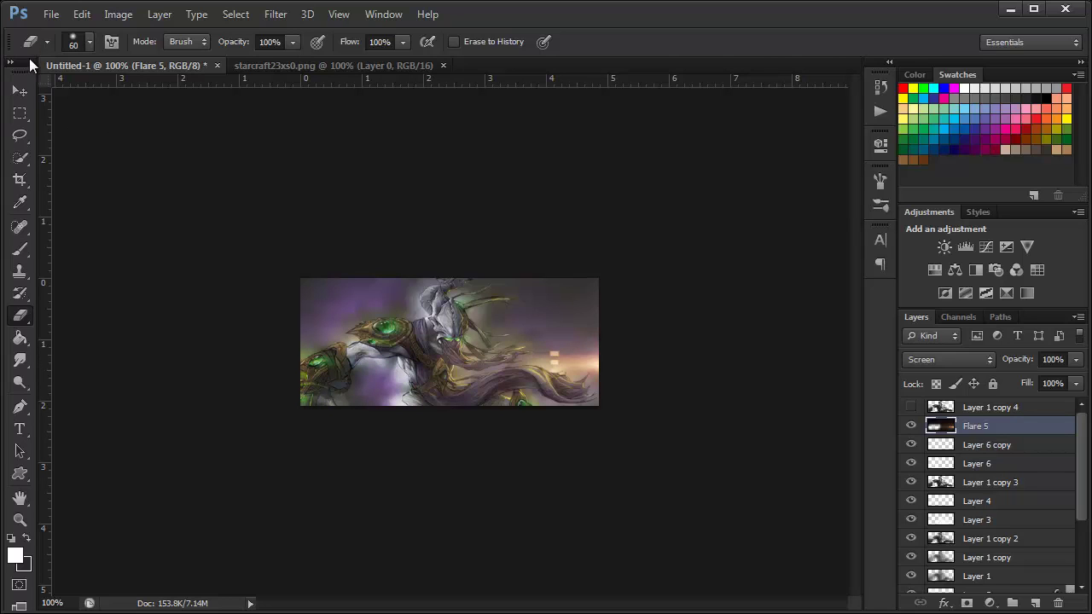
left_click(19, 91)
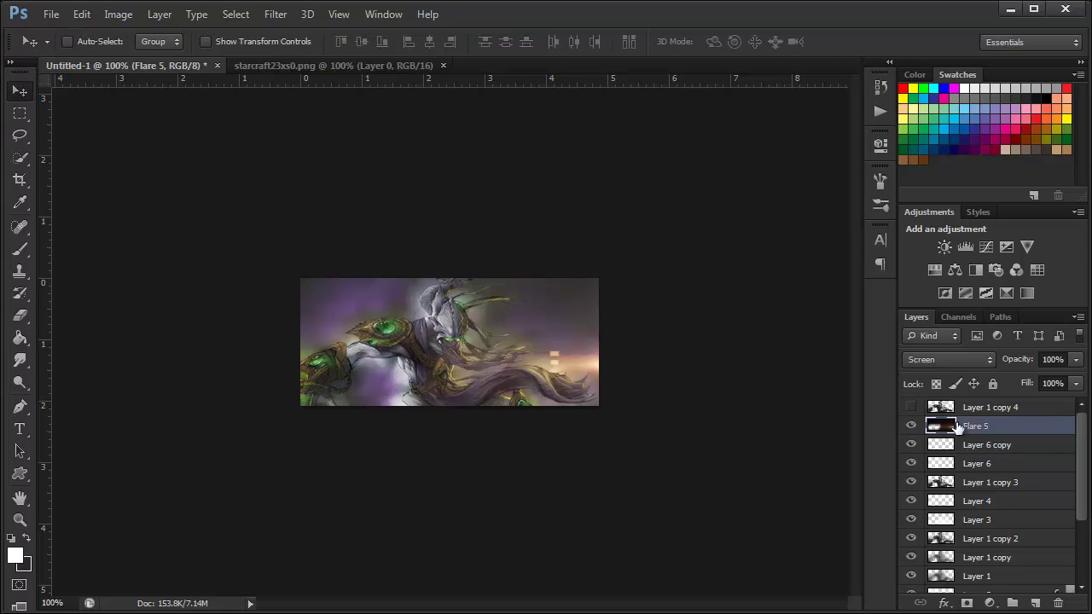
left_click(937, 358)
Blend Flare 5 as Linear Dodge (Add), then add Flare (13).png and enlarge it
left_click(920, 72)
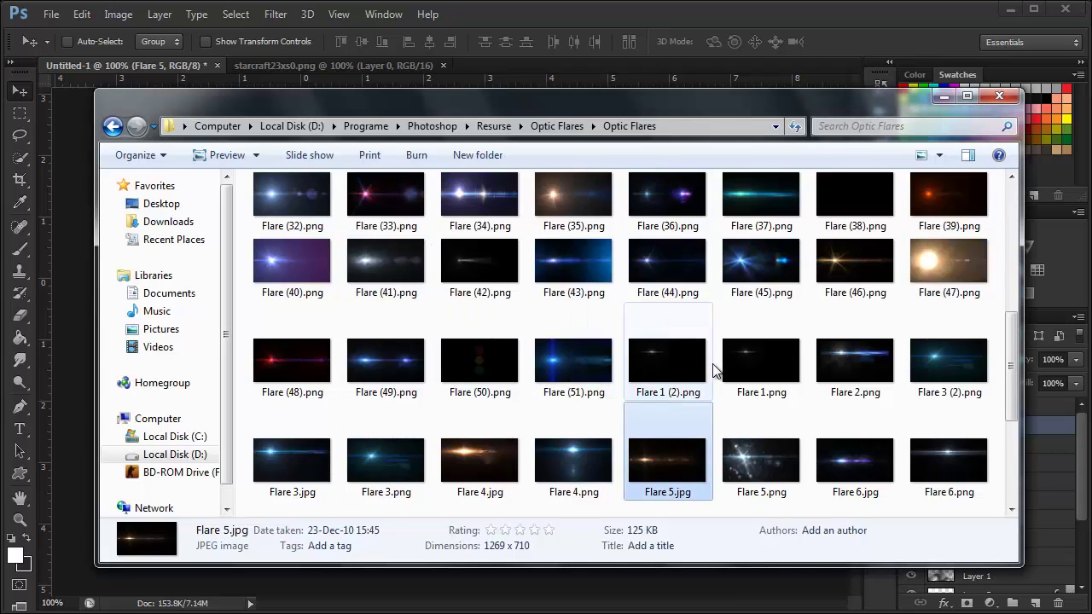
scroll(713, 363, "up", 5)
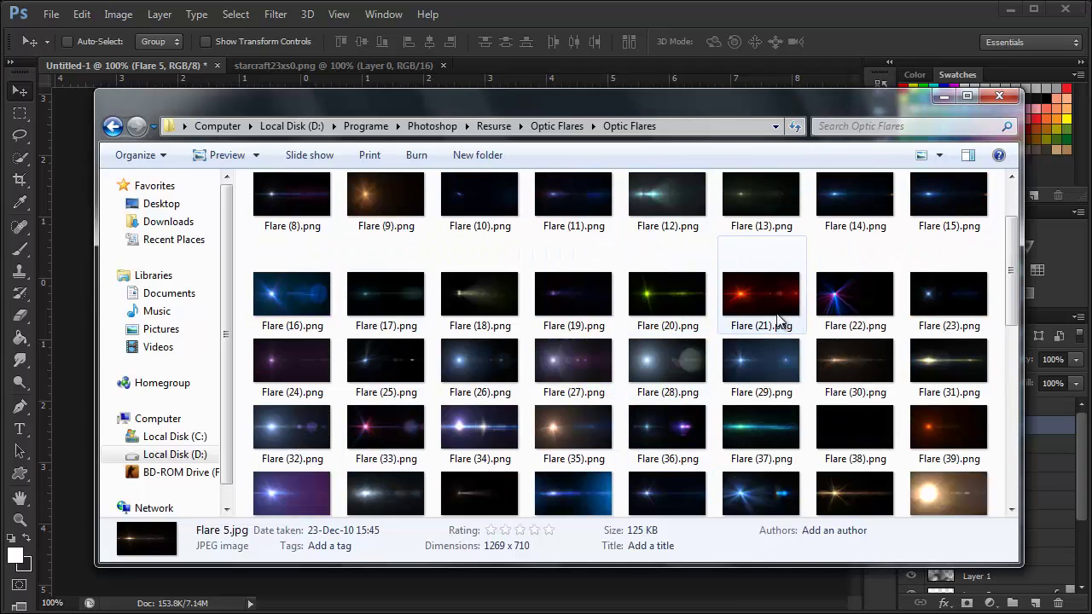
left_click_drag(749, 198, 68, 368)
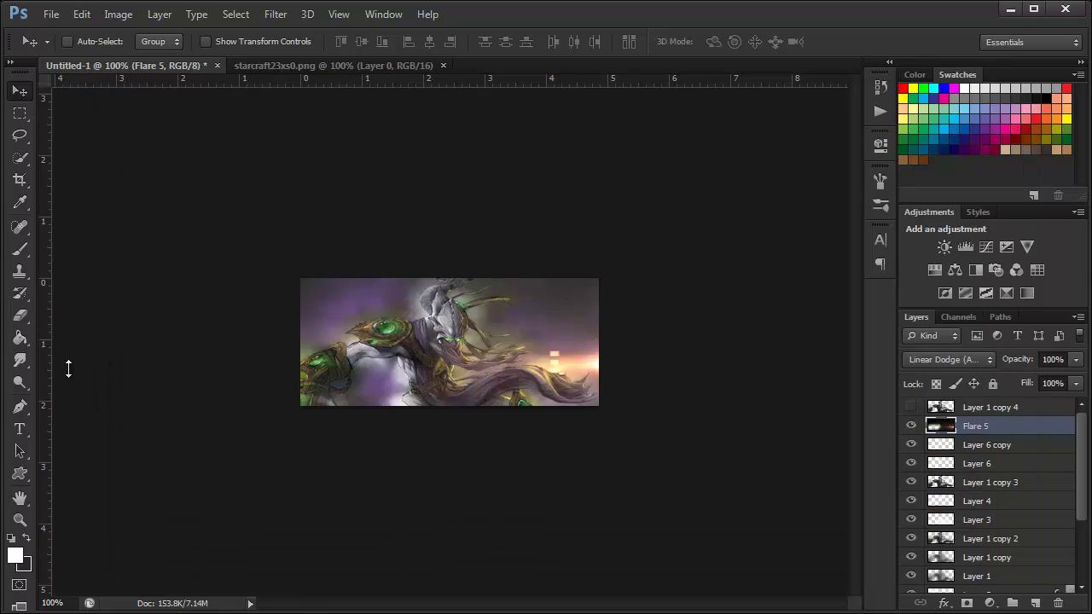
left_click_drag(562, 278, 711, 263)
Set the Flare (13) blend mode to Linear Dodge (Add) after trying Screen
left_click(947, 360)
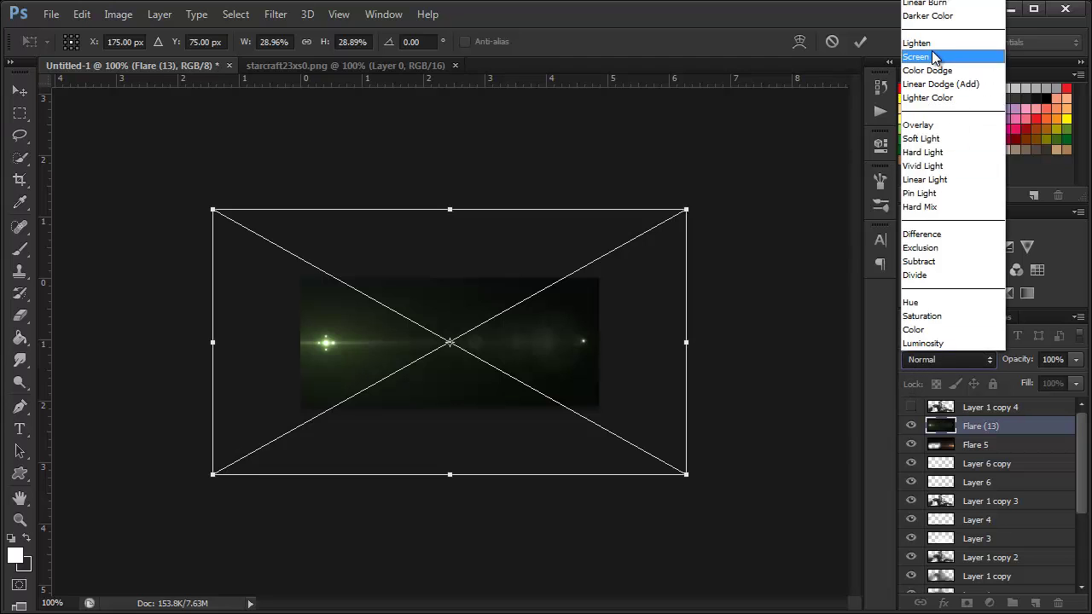
left_click(937, 56)
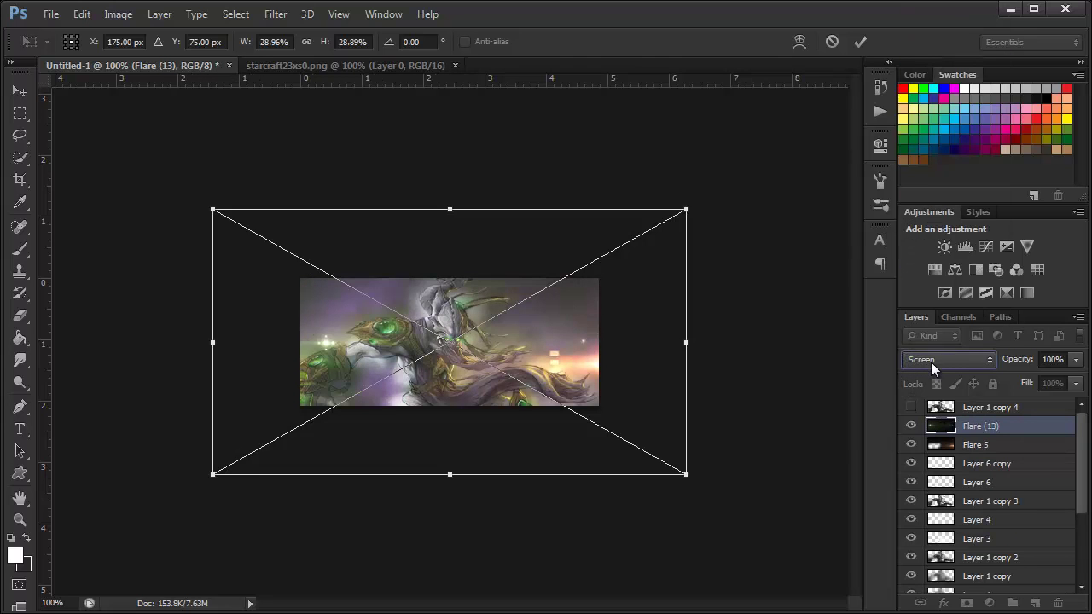
left_click(932, 359)
left_click(939, 80)
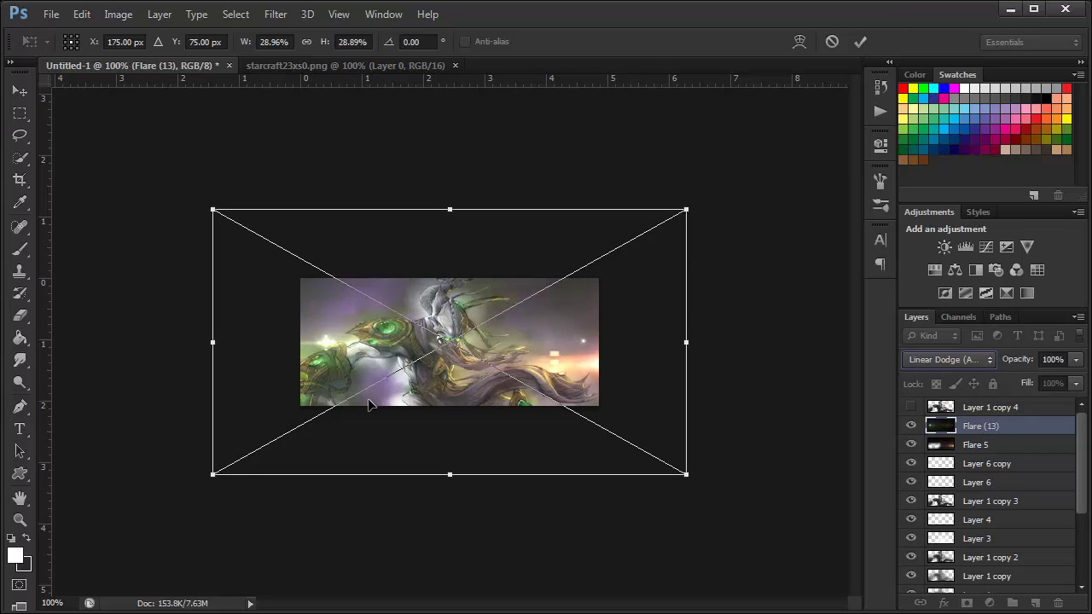
Move the flare left and down on the banner and shrink it around its centre
left_click_drag(339, 363, 323, 376)
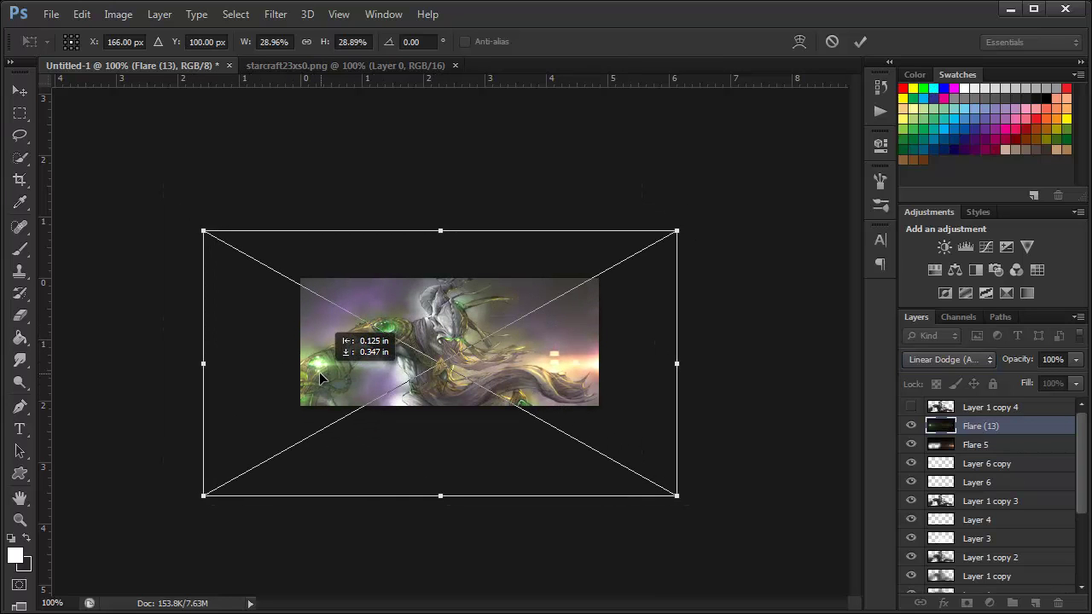
left_click_drag(324, 369, 325, 380)
key("Up")
key("Up")
key("Up")
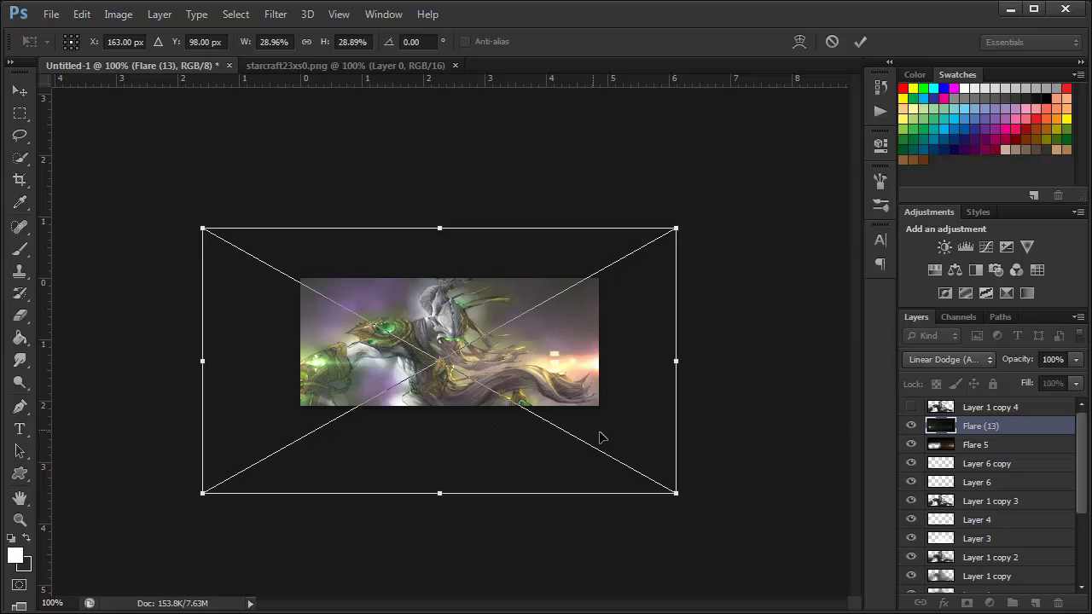
key("Down")
key("Down")
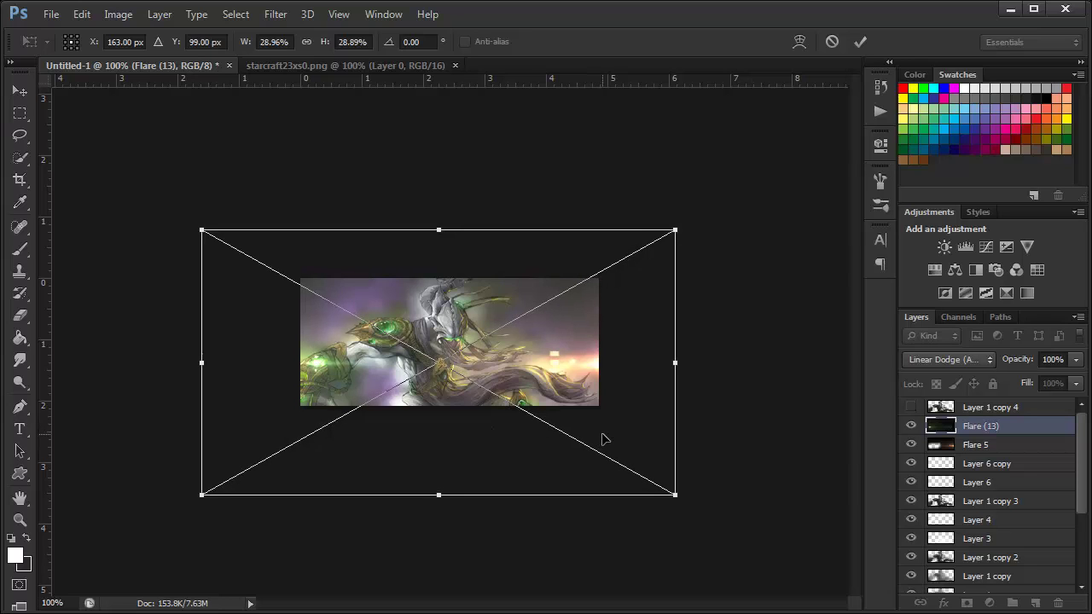
key("Right")
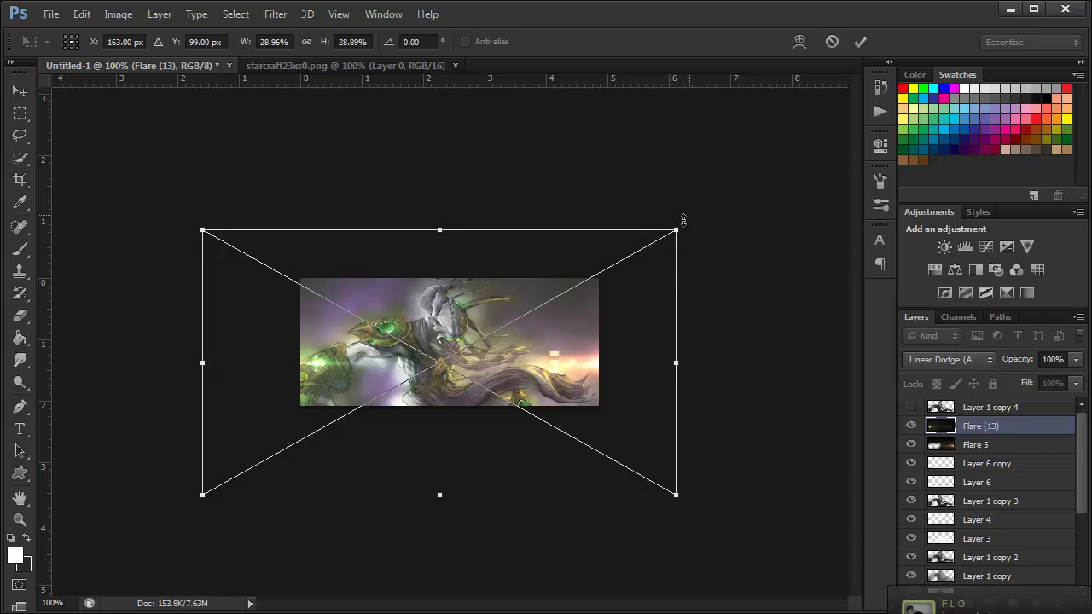
left_click_drag(652, 246, 580, 270)
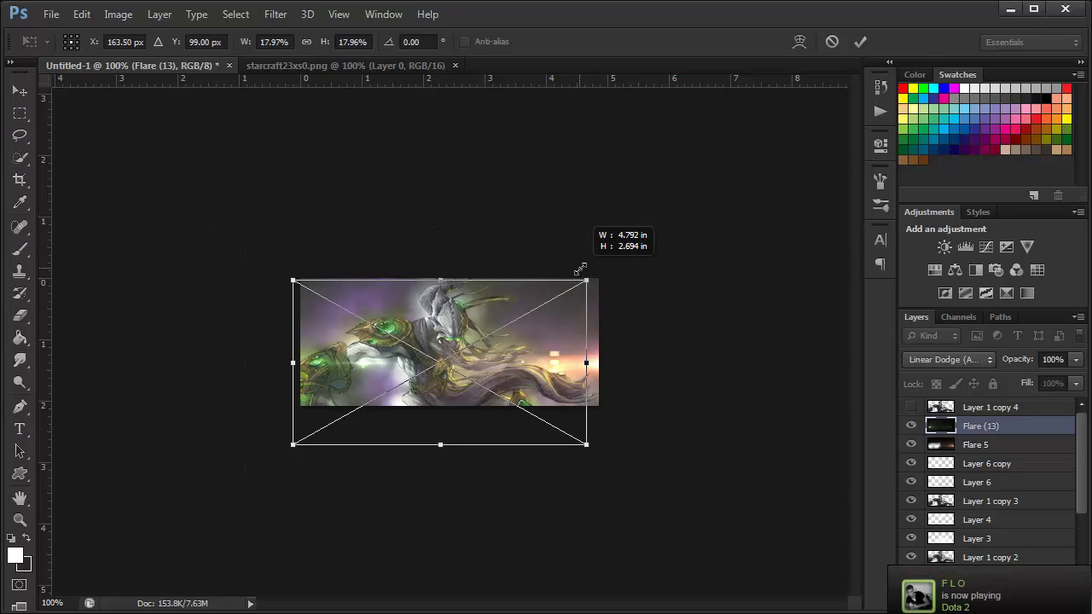
key("shift+Left")
key("shift+Left")
key("shift+Left")
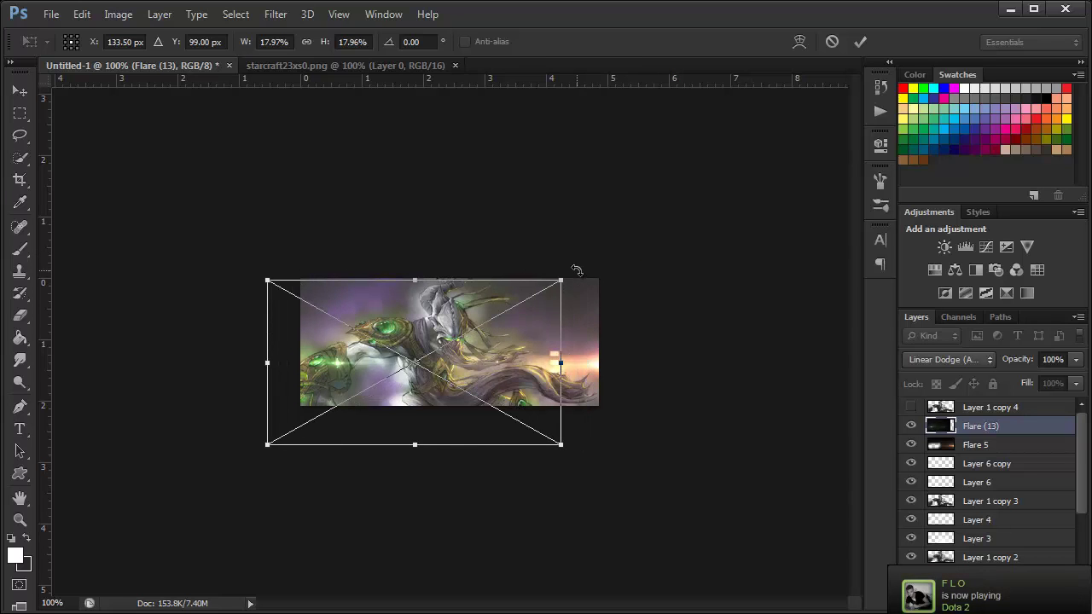
key("shift+Left")
key("shift+Left")
key("Left")
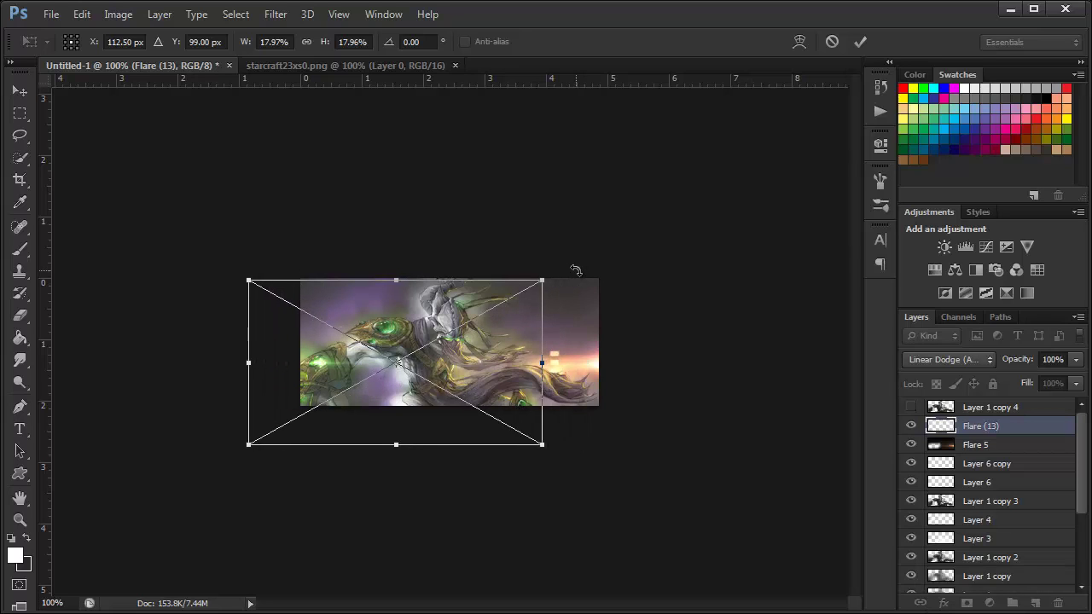
key("Left")
key("Left")
key("Left")
key("Left")
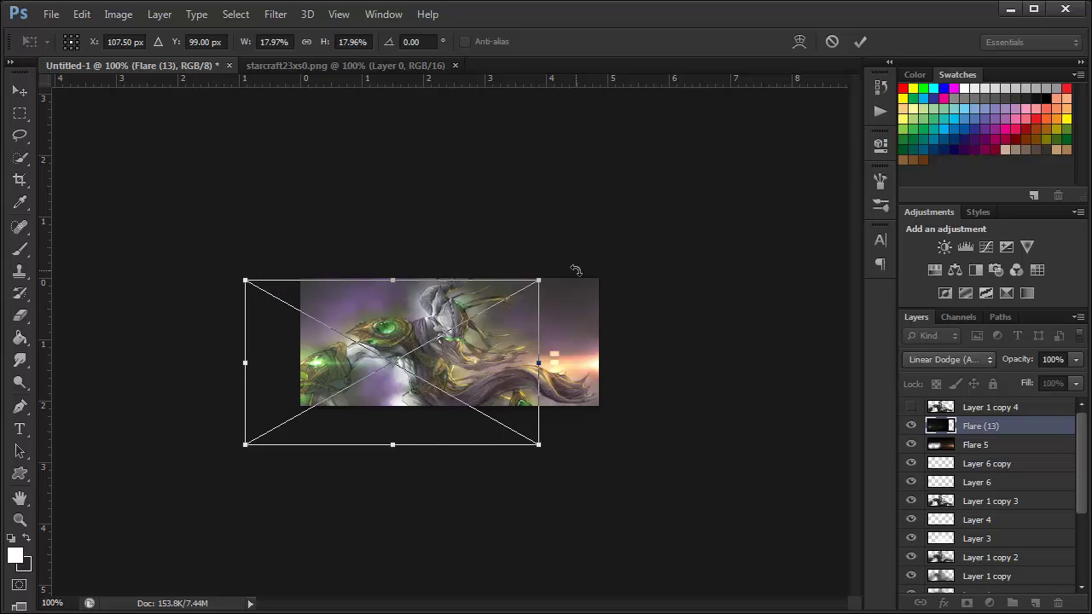
Enlarge and reposition the flare, commit it at about 34%, and drag it lower in the stack
left_click_drag(539, 281, 684, 201)
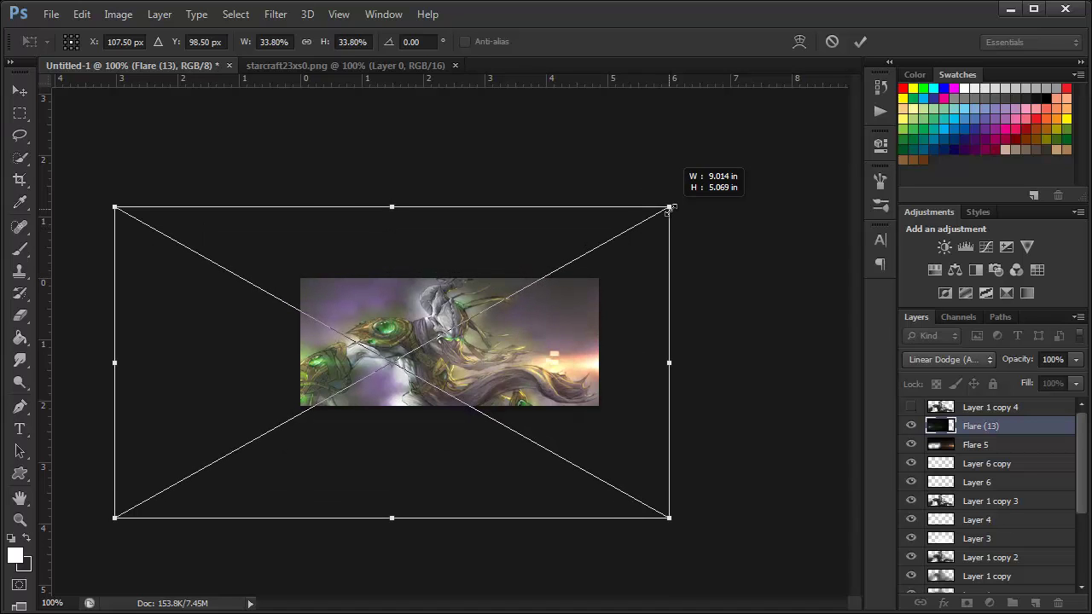
mouse_move(405, 377)
left_mouse_down()
mouse_move(485, 332)
mouse_move(473, 377)
left_mouse_up()
key("Up")
key("Up")
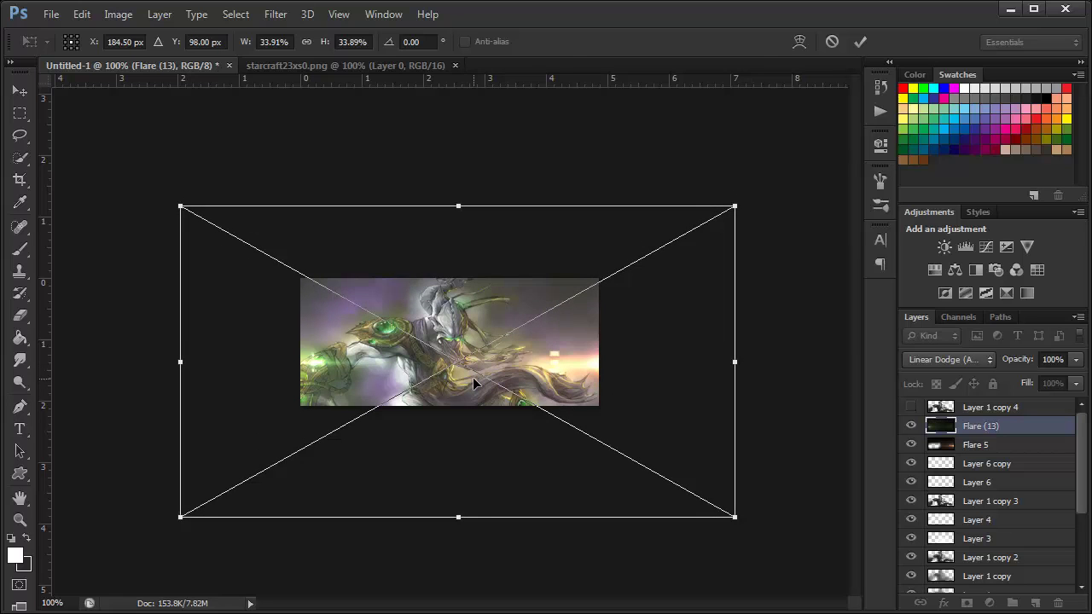
key("shift+Up")
key("shift+Up")
key("shift+Up")
key("shift+Left")
key("shift+Left")
key("shift+Left")
key("shift+Down")
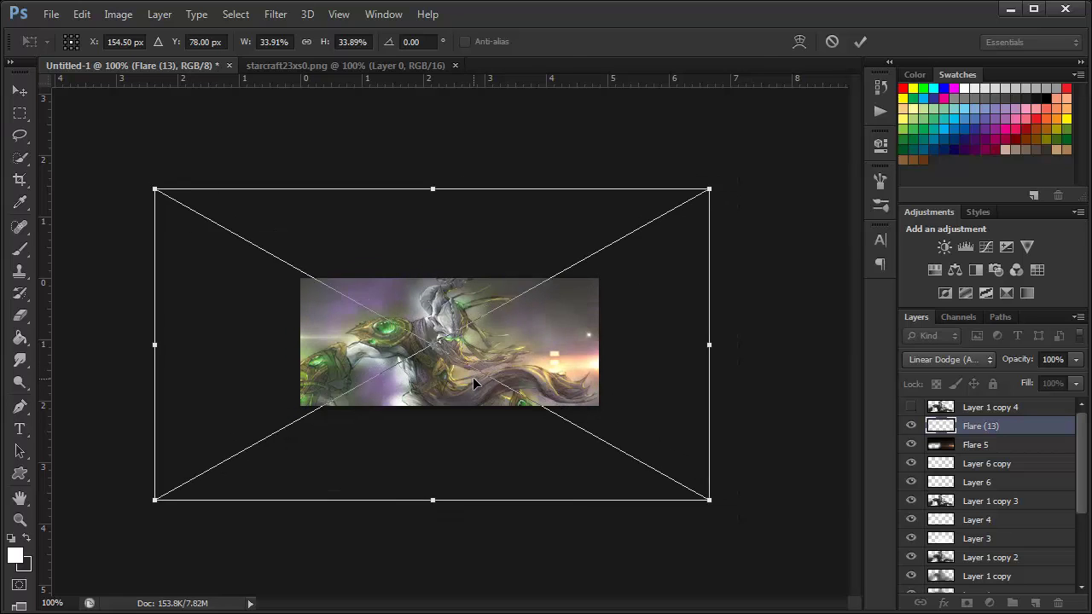
key("shift+Down")
key("shift+Down")
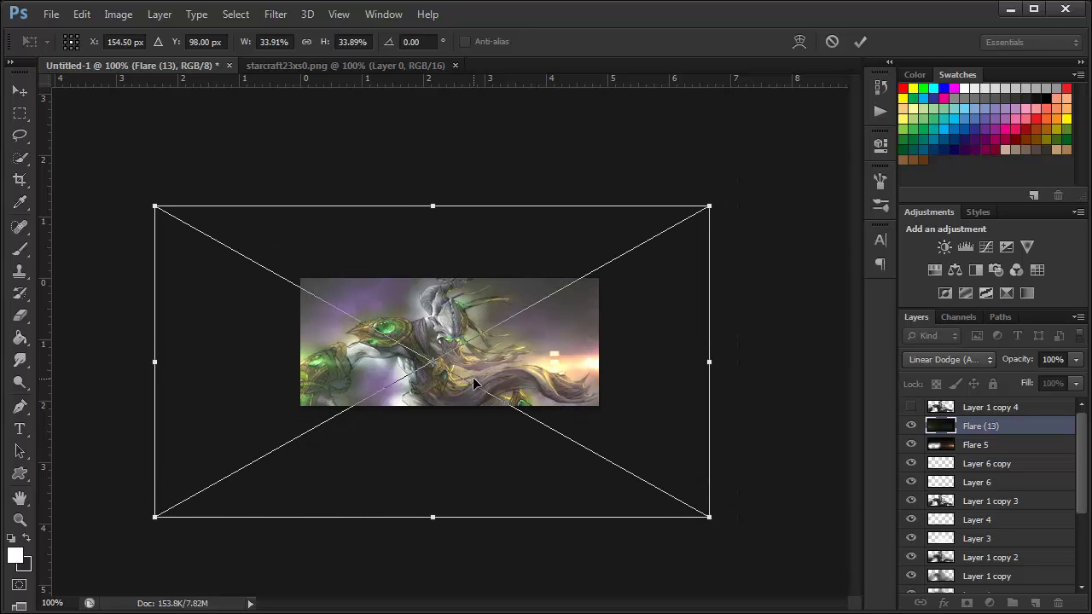
key("shift+Right")
key("shift+Left")
key("Return")
mouse_move(947, 426)
left_mouse_down()
mouse_move(980, 524)
mouse_move(990, 459)
left_mouse_up()
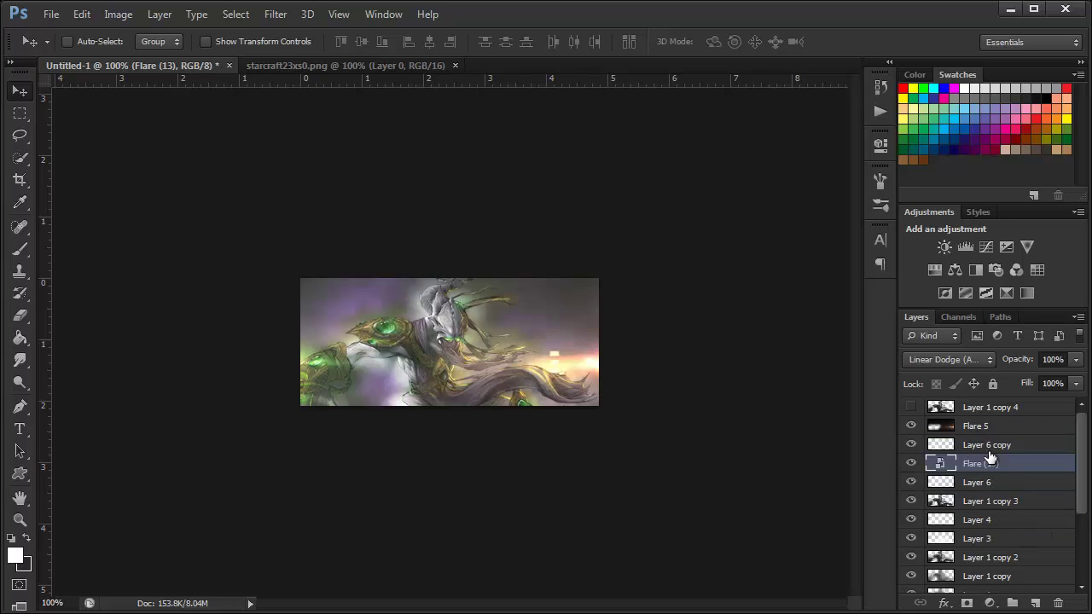
Move Flare (13) below Flare 5 and rasterize it for erasing
mouse_move(988, 461)
left_mouse_down()
mouse_move(979, 474)
mouse_move(974, 424)
mouse_move(965, 459)
left_mouse_up()
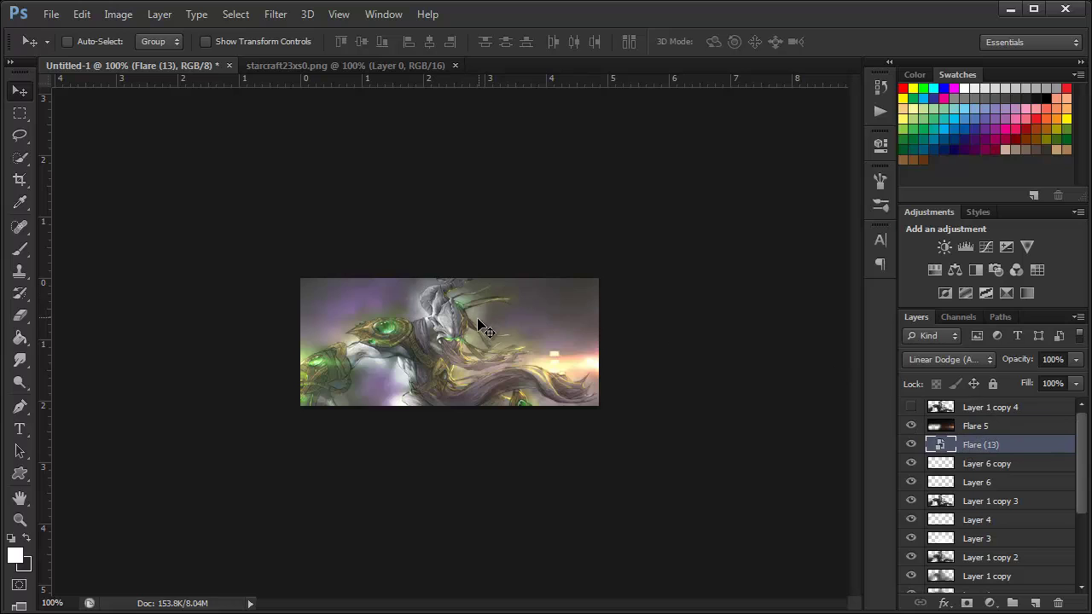
key("e")
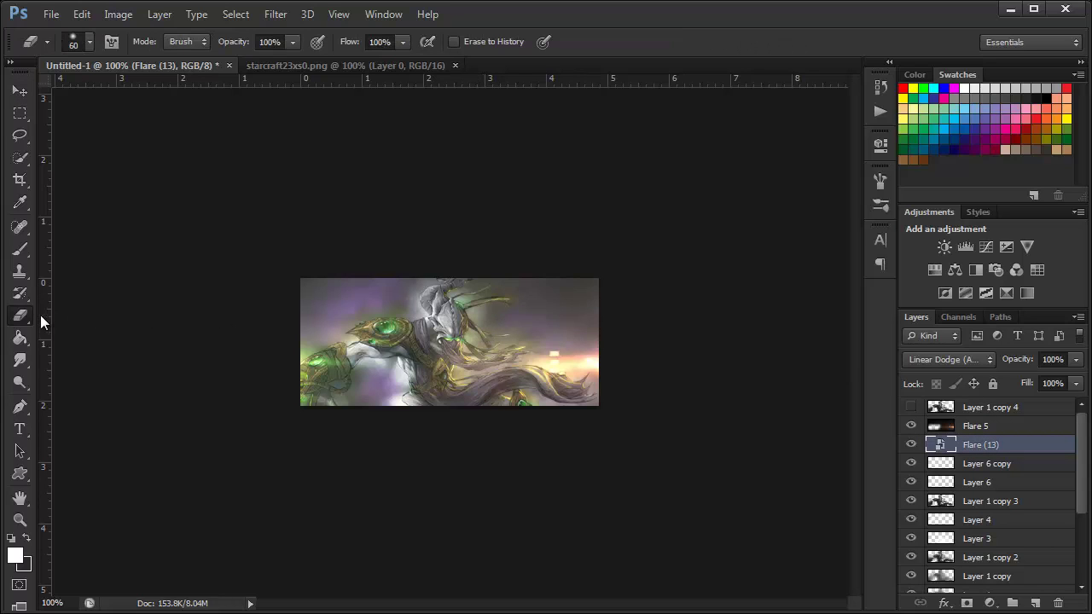
left_click(465, 345)
key("Return")
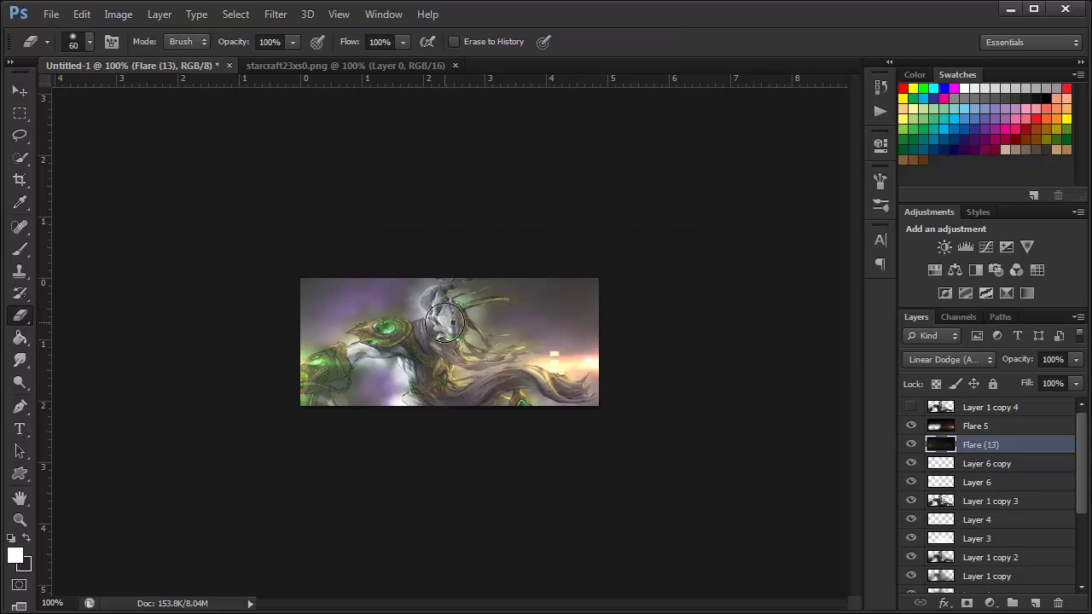
Erase the flare glow over the figure with a 300 px soft brush
right_click(453, 323)
left_click(476, 524)
left_click(336, 183)
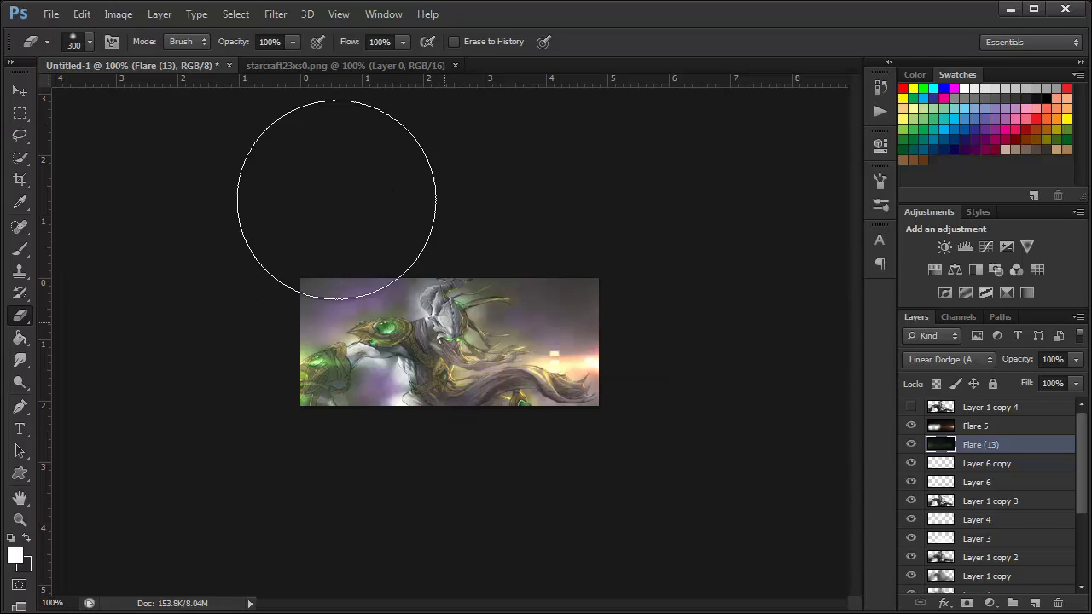
left_click_drag(484, 232, 401, 486)
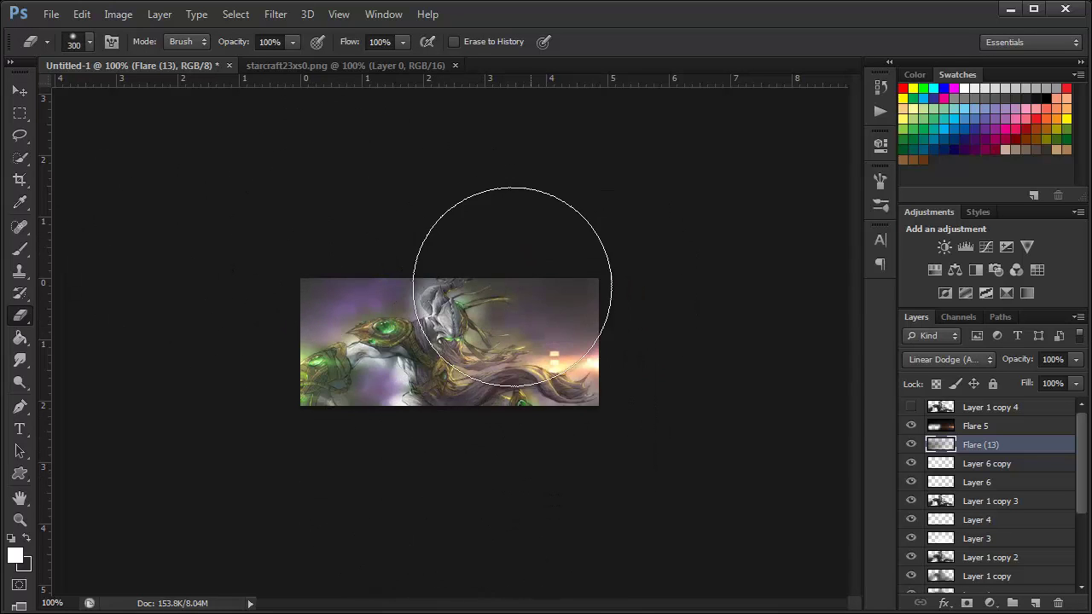
left_click_drag(401, 485, 673, 239)
left_click(20, 93)
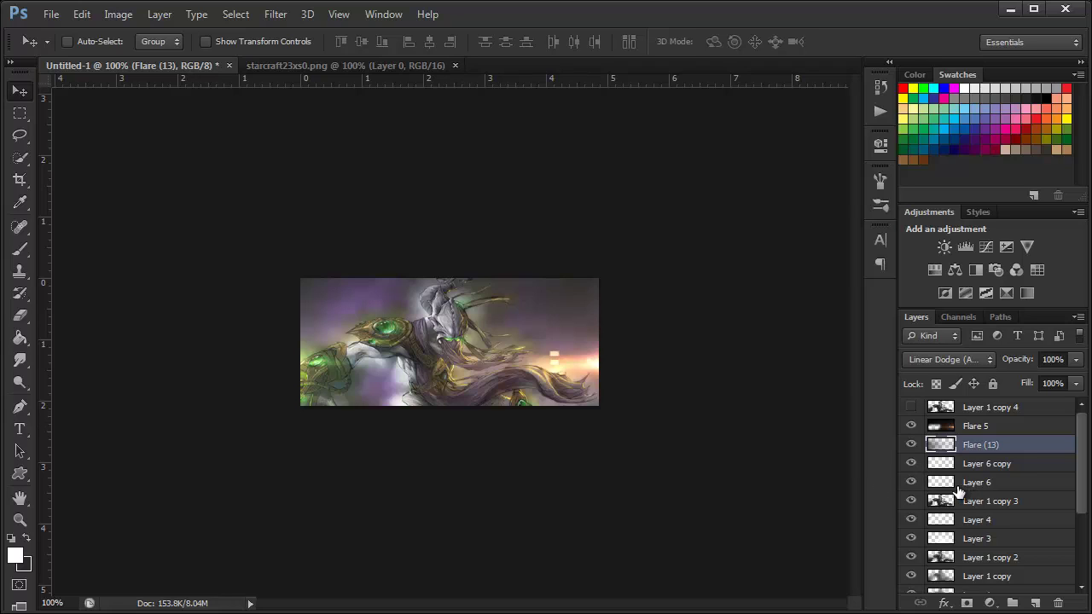
Add a new layer above Flare 5 and type the white title ABADON at the banner centre
scroll(949, 495, "down", 2)
scroll(951, 499, "up", 2)
left_click(982, 427)
left_click(1035, 603)
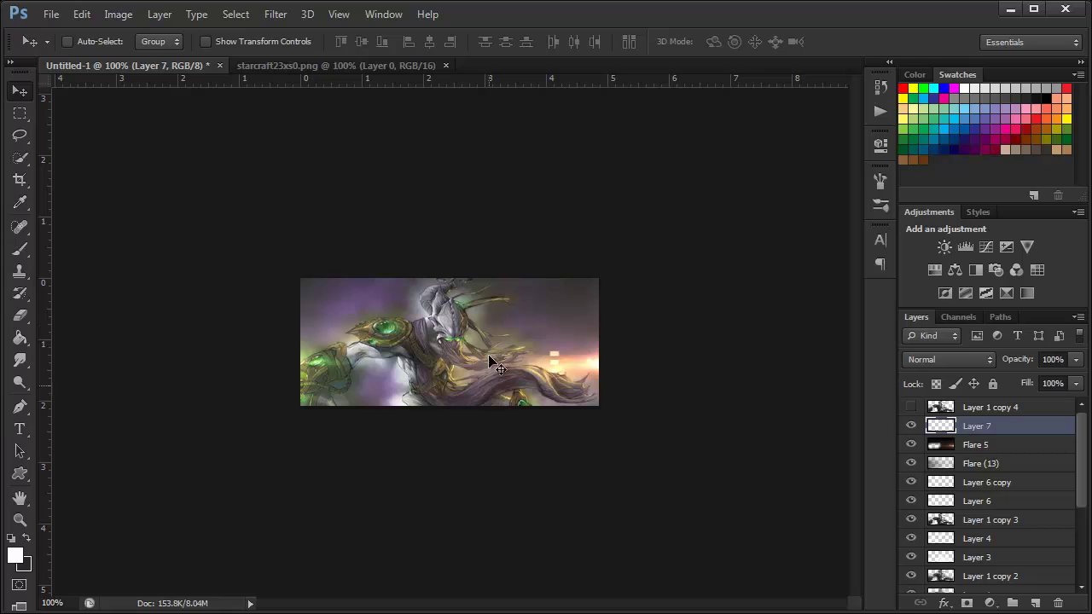
key("t")
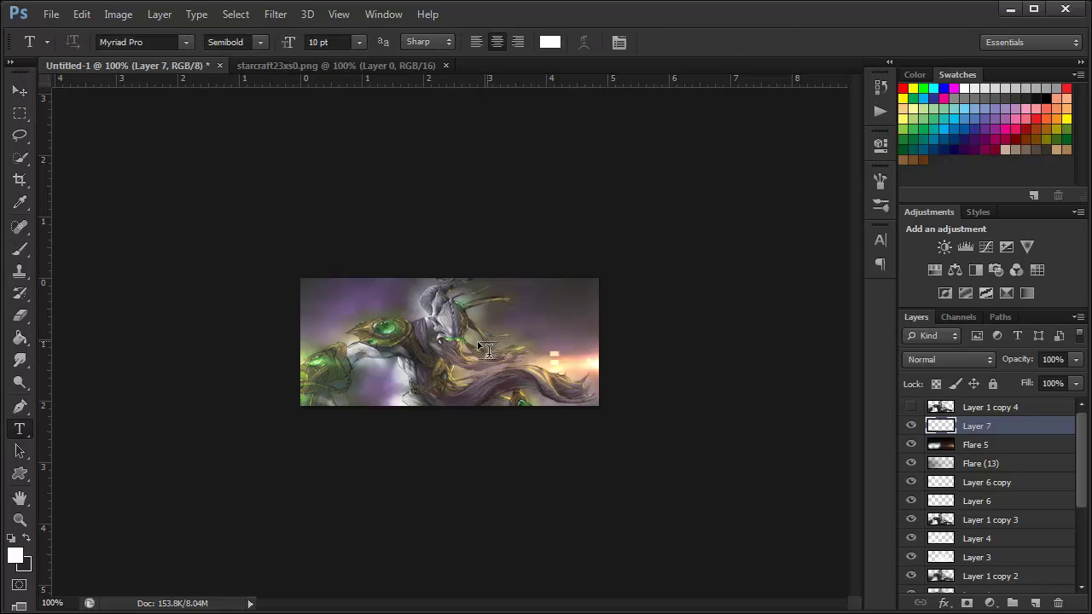
left_click(483, 341)
type("ABBADON")
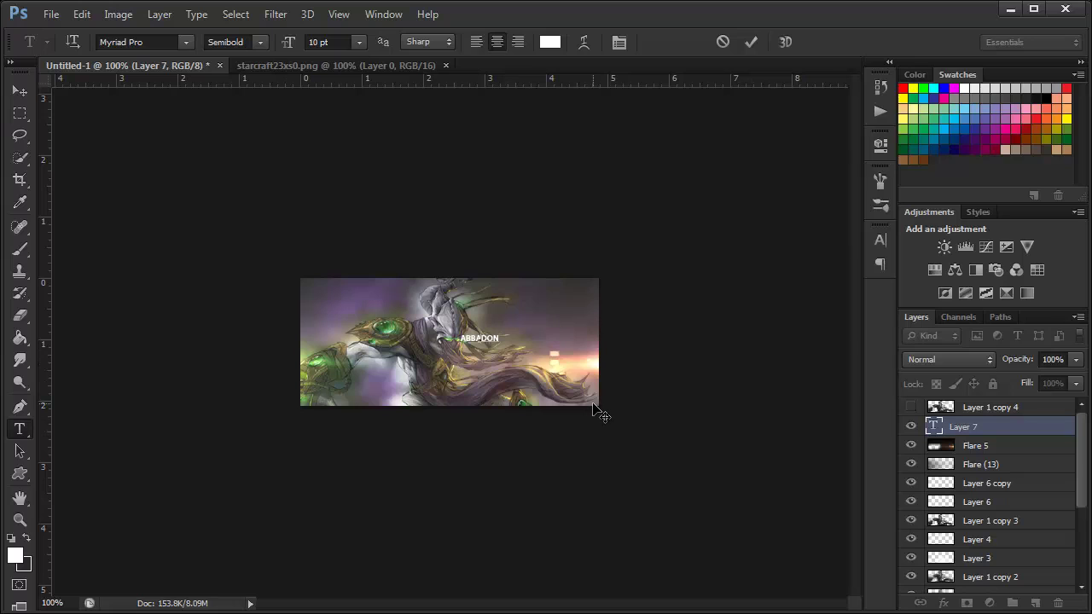
key("BackSpace")
left_click(20, 90)
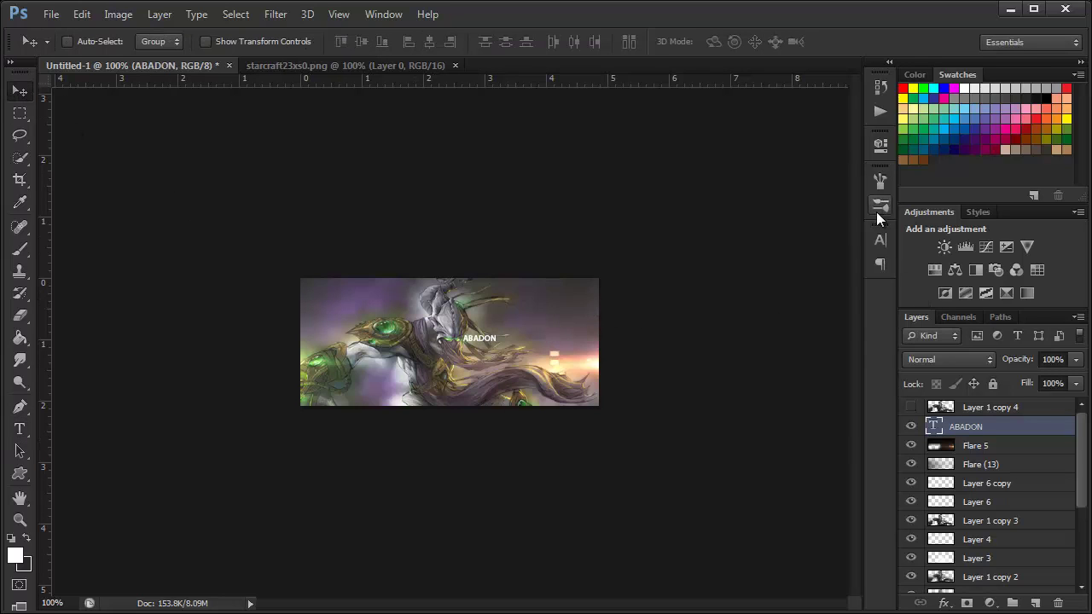
Make the ABADON title Bold, shift it right and set its size to 18 pt
left_click(880, 239)
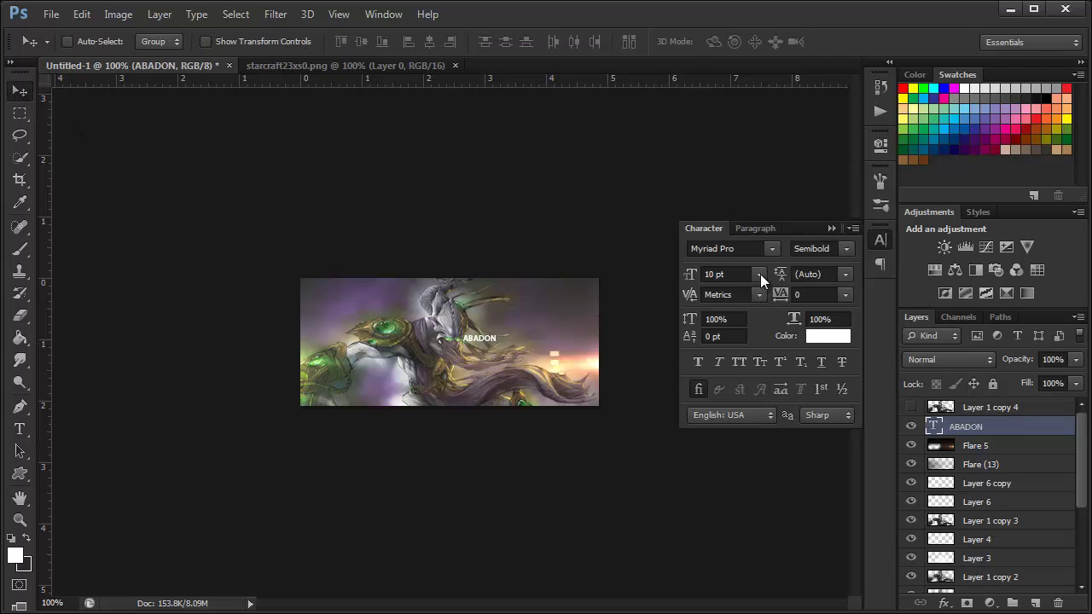
left_click(845, 251)
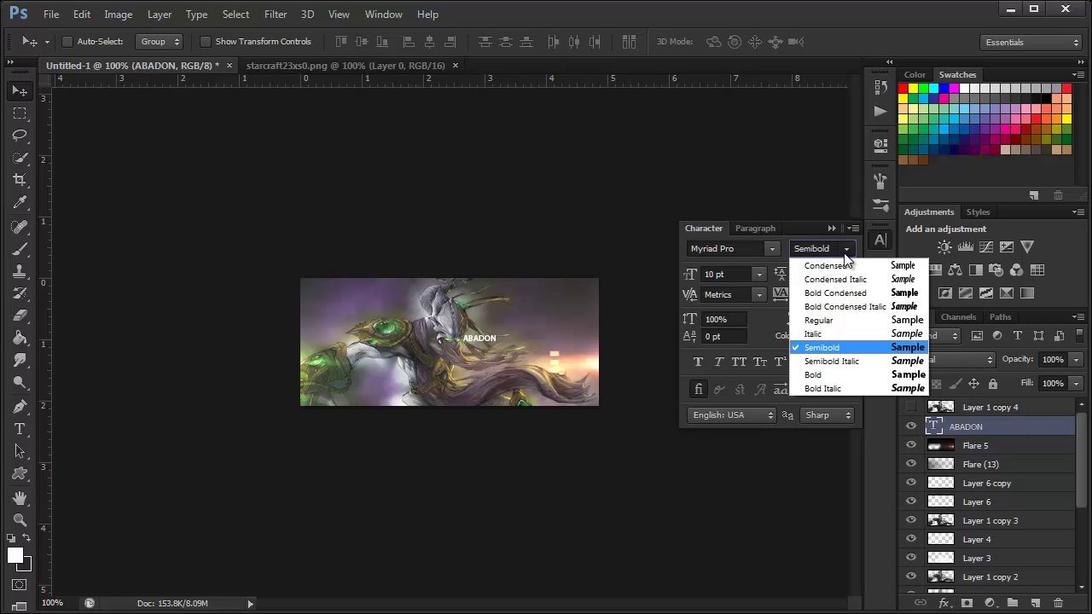
left_click(819, 375)
left_click(758, 274)
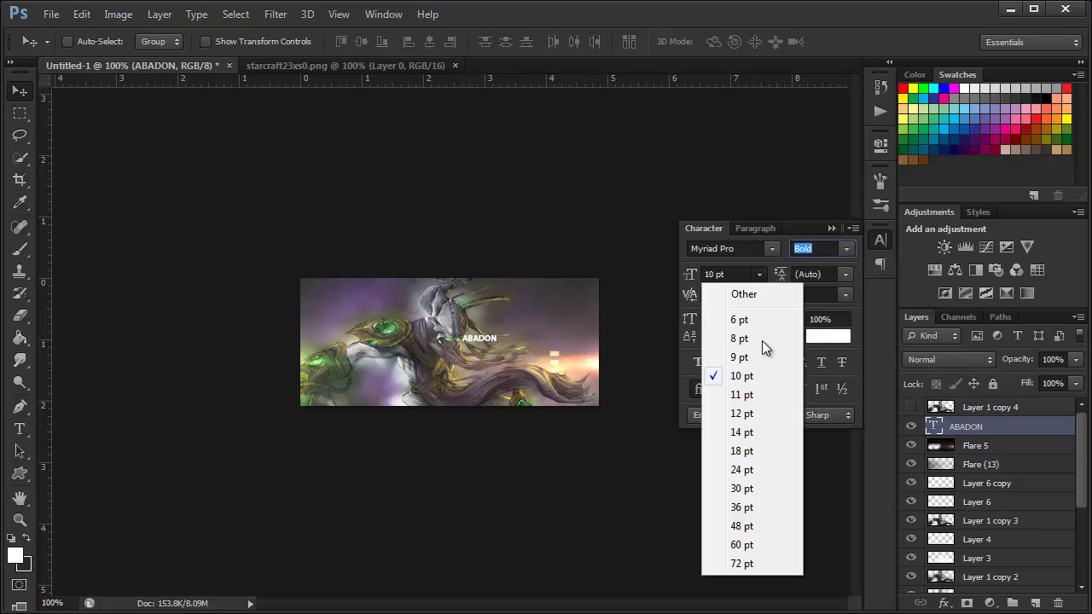
left_click(765, 488)
left_click_drag(580, 307, 613, 309)
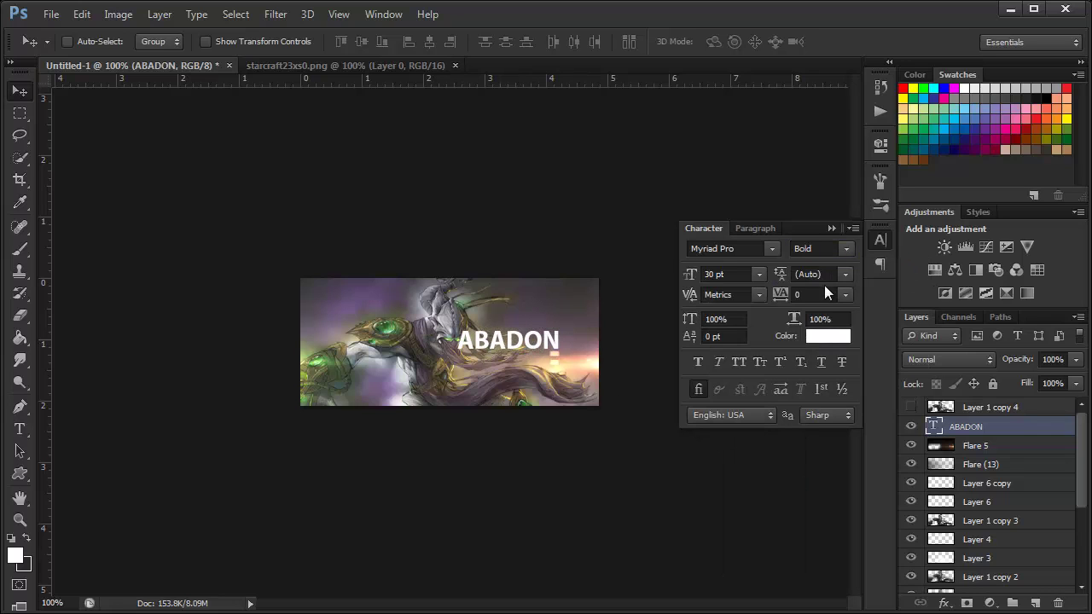
left_click(758, 274)
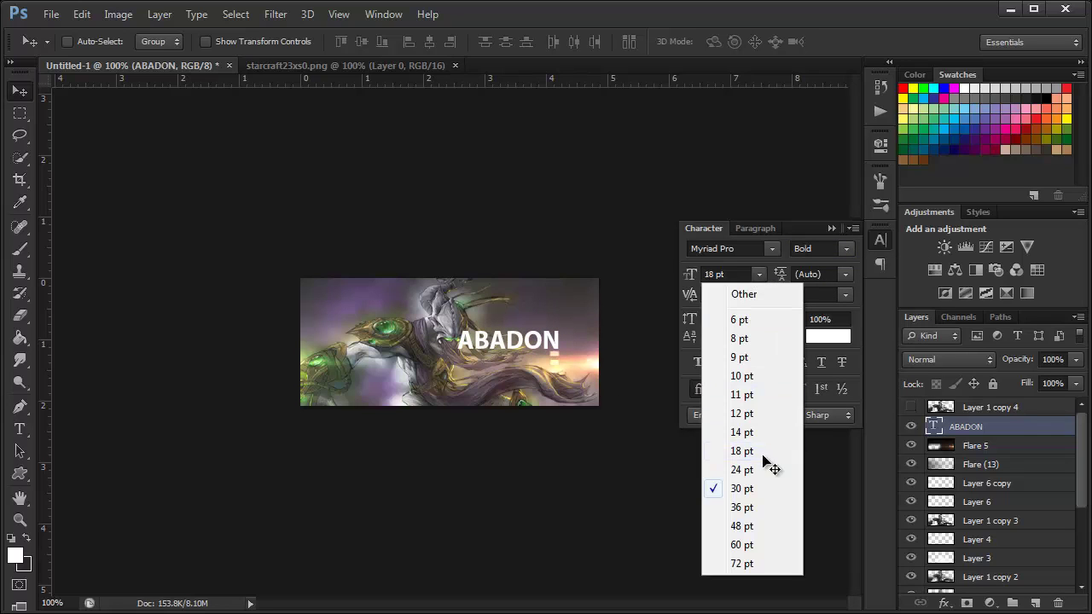
left_click(762, 456)
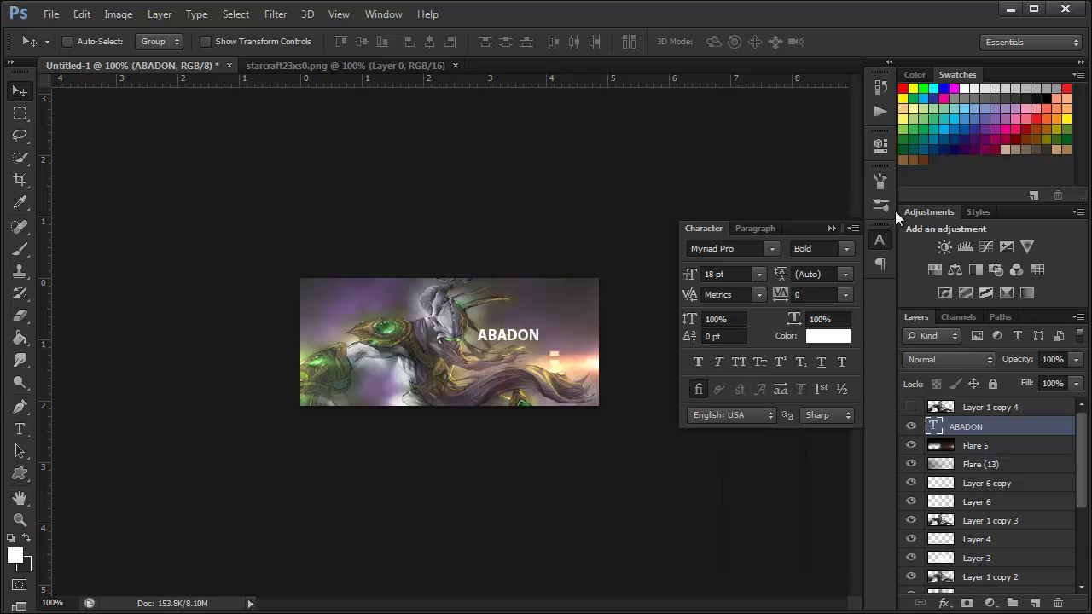
Change the title font to Bebas and collapse the Character panel, keeping Normal blending
left_click(772, 249)
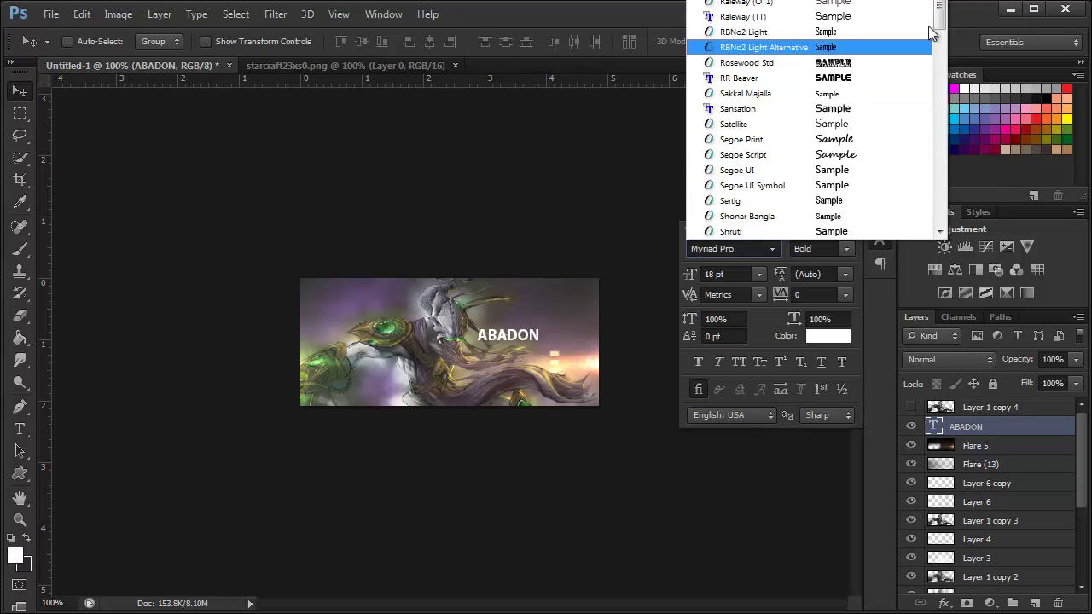
scroll(854, 119, "down", 5)
left_click(751, 120)
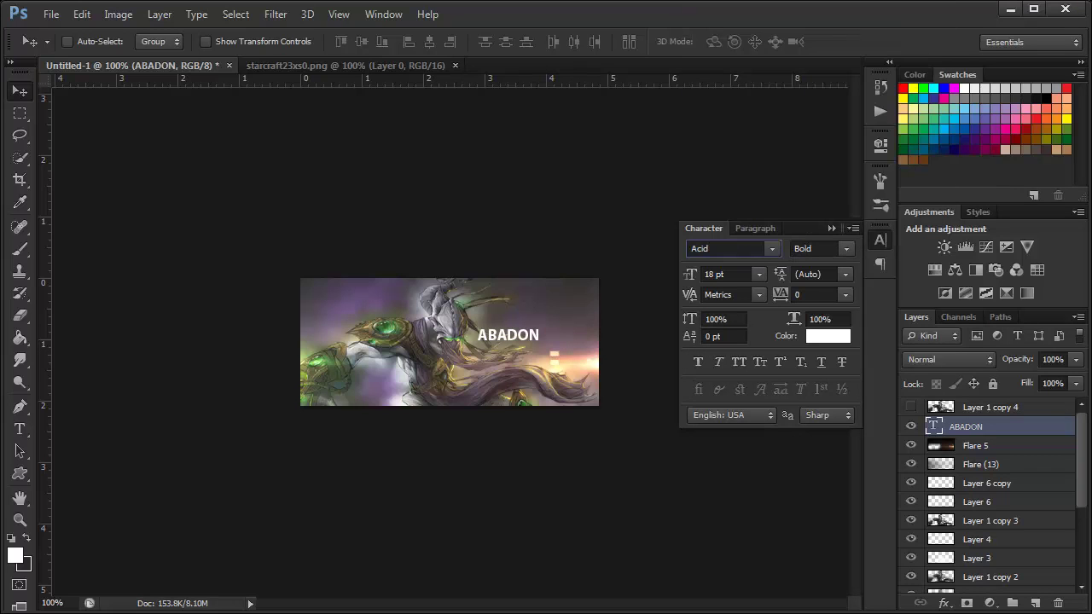
key("Down")
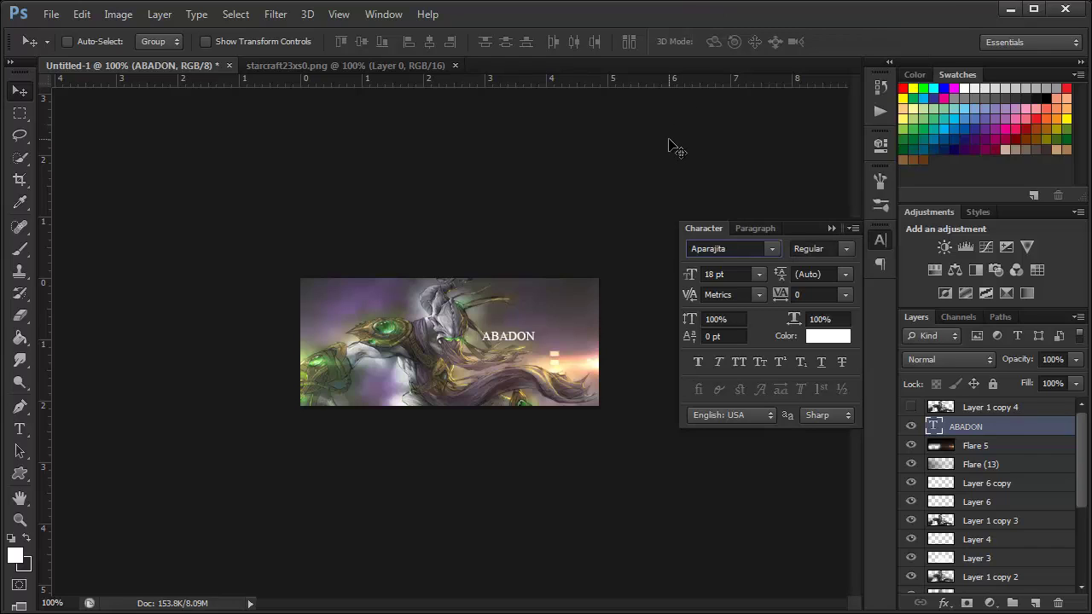
key("Down")
key("Down")
key("Down")
key("Down")
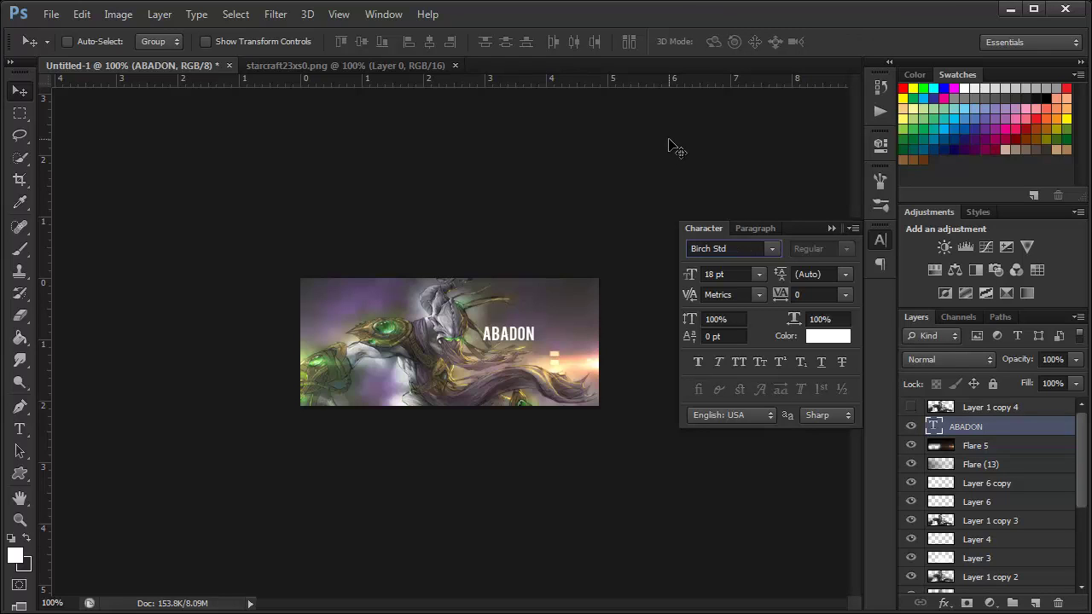
key("Up")
left_click(830, 229)
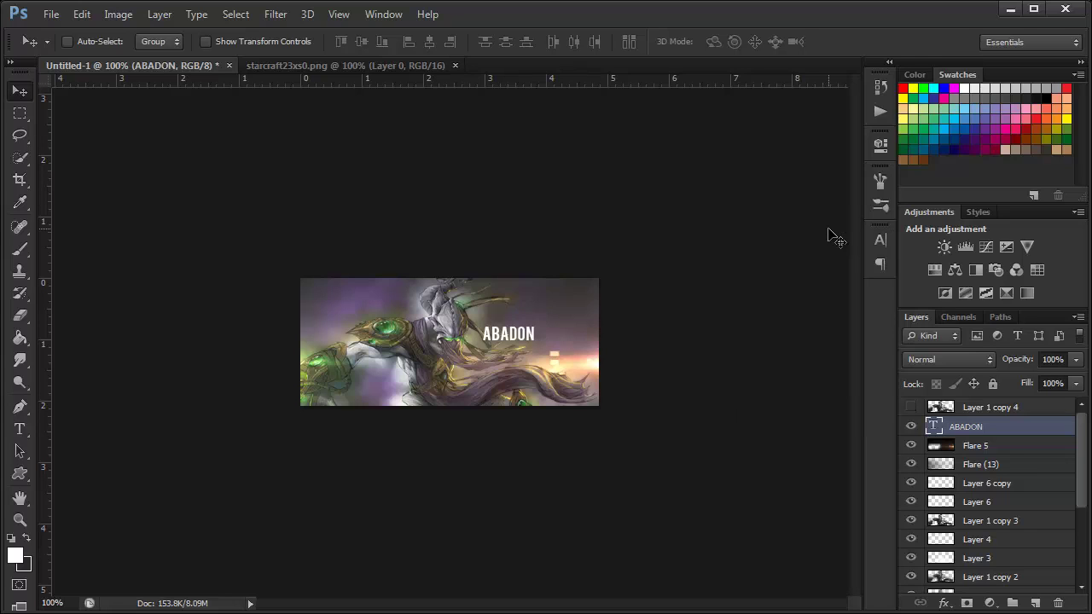
left_click(955, 355)
Paste the starcraft23xs0.png character into the banner as Layer 7, clipped to the ABADON text
left_click(370, 67)
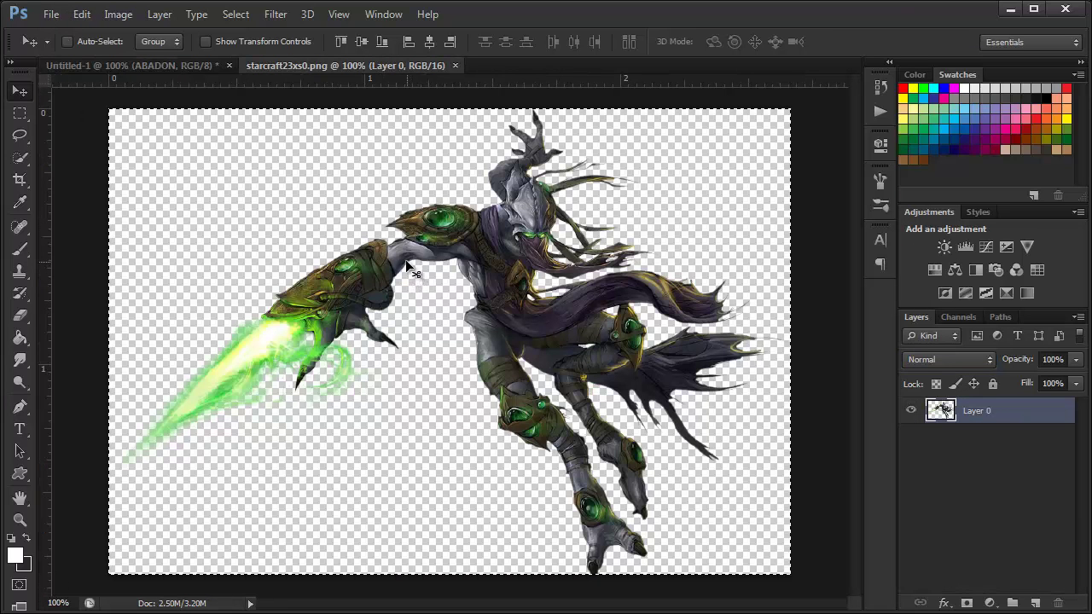
left_click(129, 65)
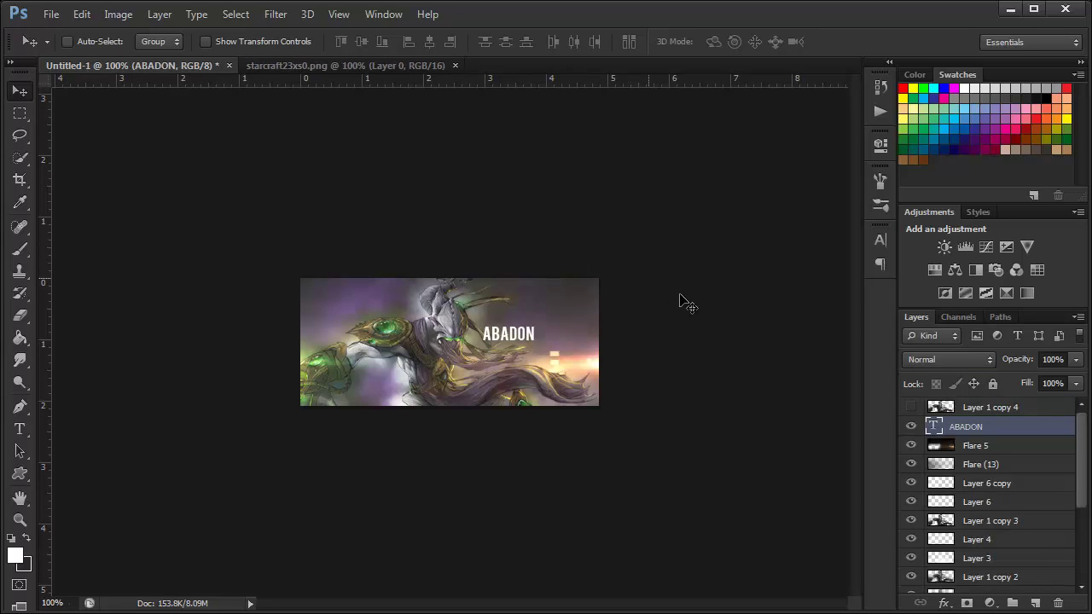
key("ctrl+shift+alt+n")
left_click_drag(938, 413, 494, 283)
right_click(1004, 429)
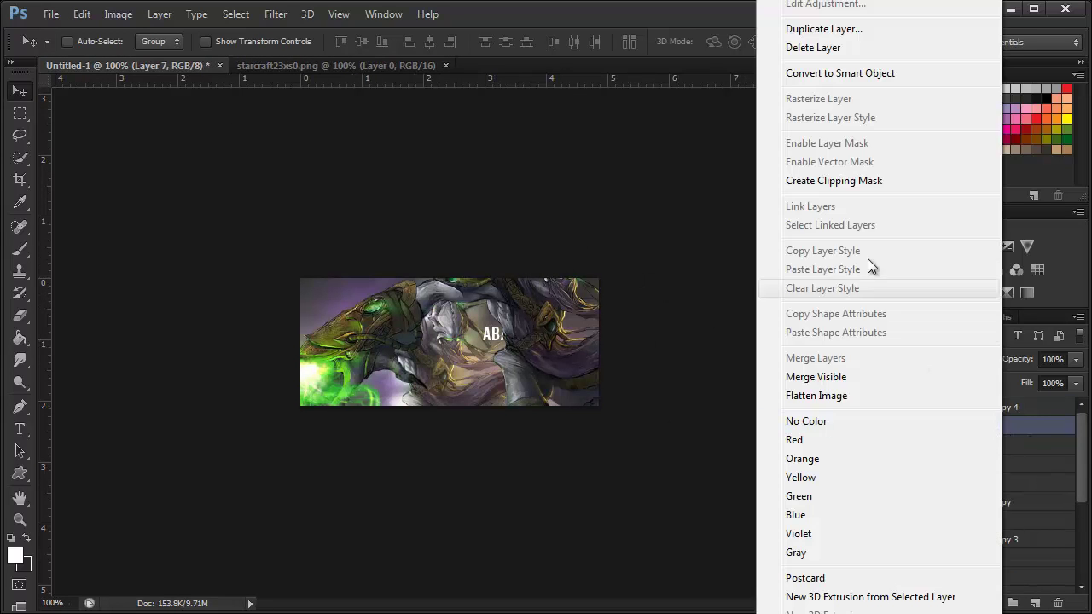
left_click(833, 181)
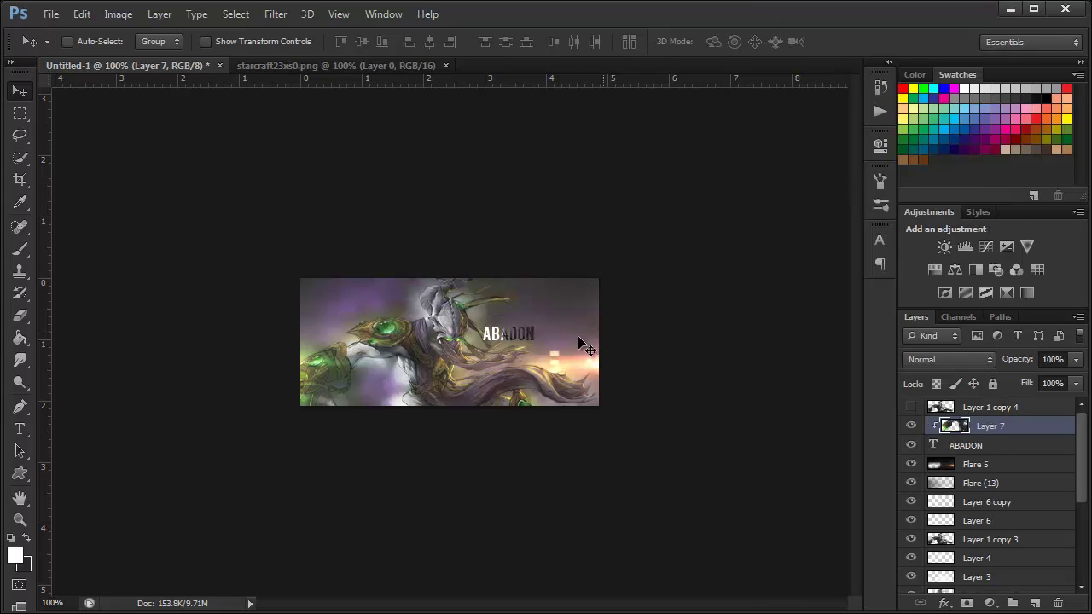
Shift the clipped character artwork until it textures the ABADON letters
mouse_move(587, 343)
left_mouse_down()
mouse_move(481, 329)
mouse_move(484, 274)
left_mouse_up()
mouse_move(507, 244)
left_mouse_down()
mouse_move(490, 247)
mouse_move(479, 266)
left_mouse_up()
mouse_move(534, 335)
left_mouse_down()
mouse_move(575, 273)
mouse_move(495, 310)
mouse_move(461, 337)
mouse_move(467, 359)
left_mouse_up()
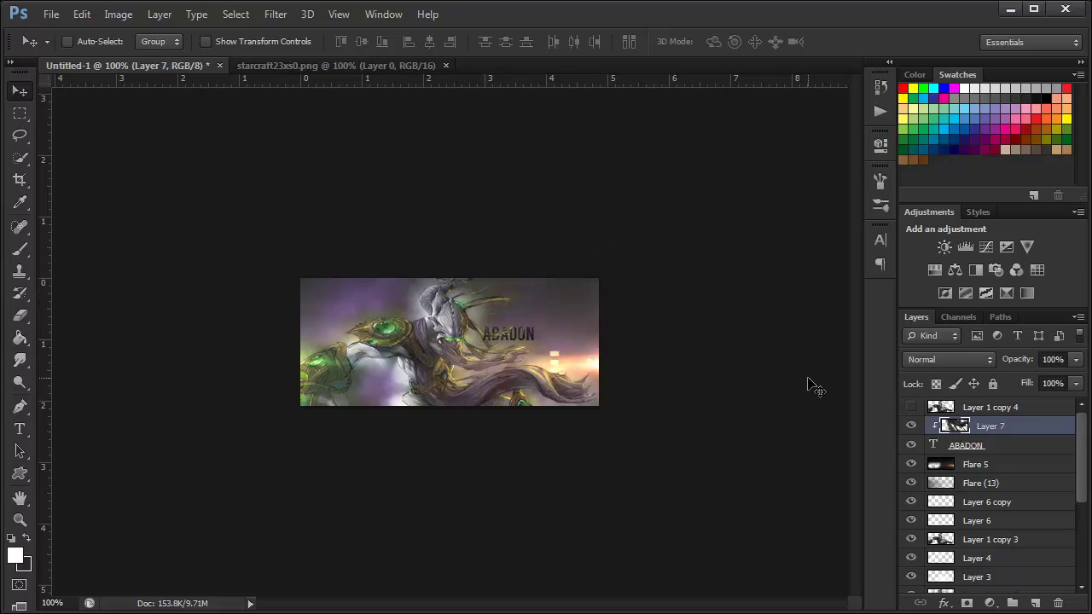
key("shift+Right")
key("shift+Right")
key("shift+Right")
key("shift+Right")
key("shift+Right")
key("shift+Right")
key("shift+Right")
key("shift+Right")
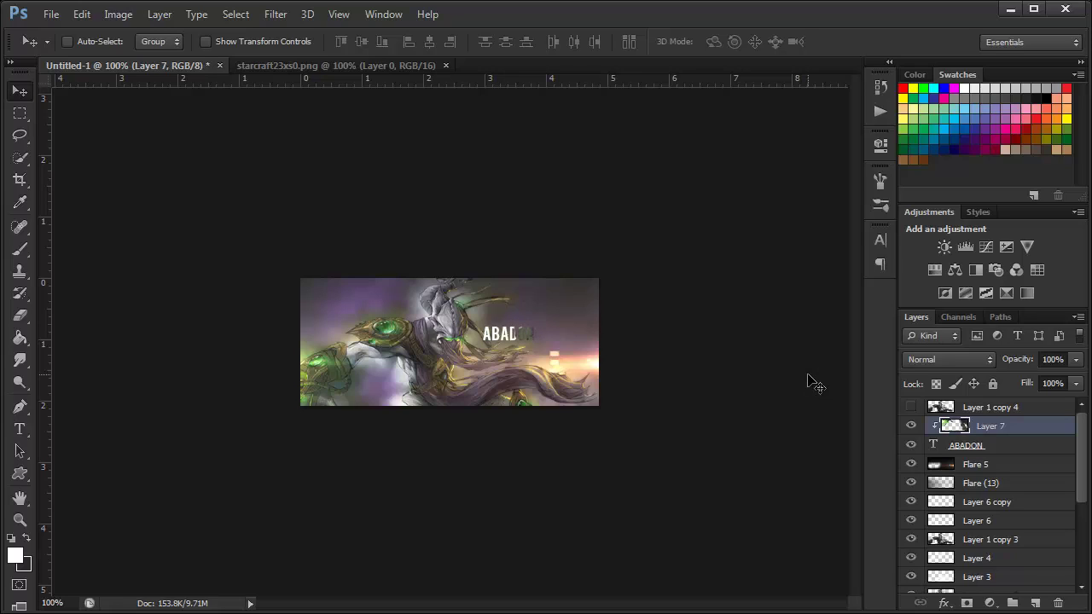
key("shift+Left")
key("shift+Left")
key("shift+Left")
key("shift+Left")
key("shift+Left")
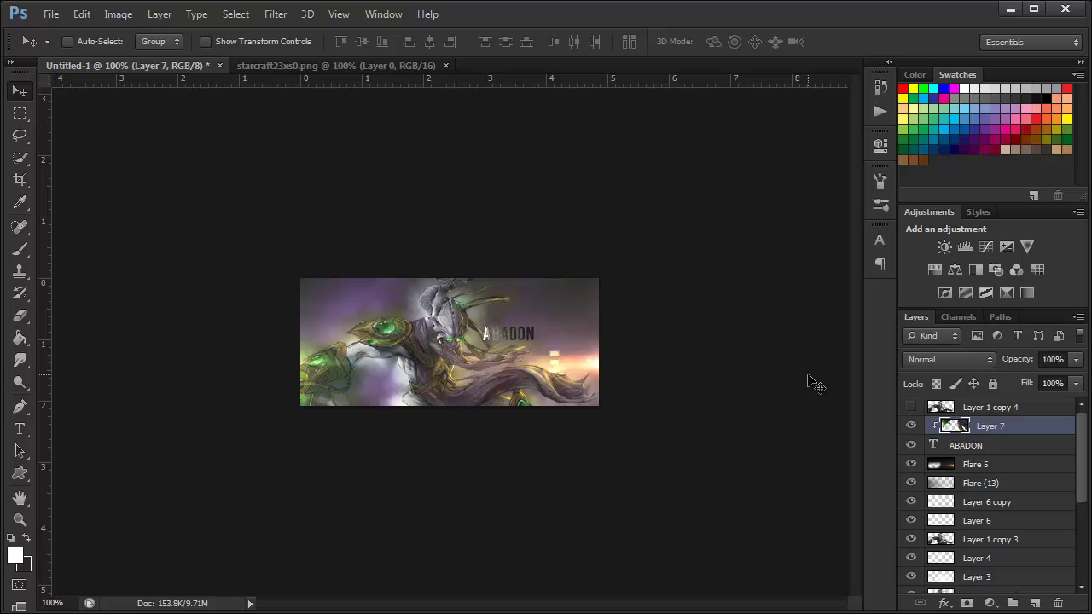
key("shift+Left")
key("shift+Left")
key("shift+Left")
key("shift+Left")
key("shift+Left")
key("shift+Left")
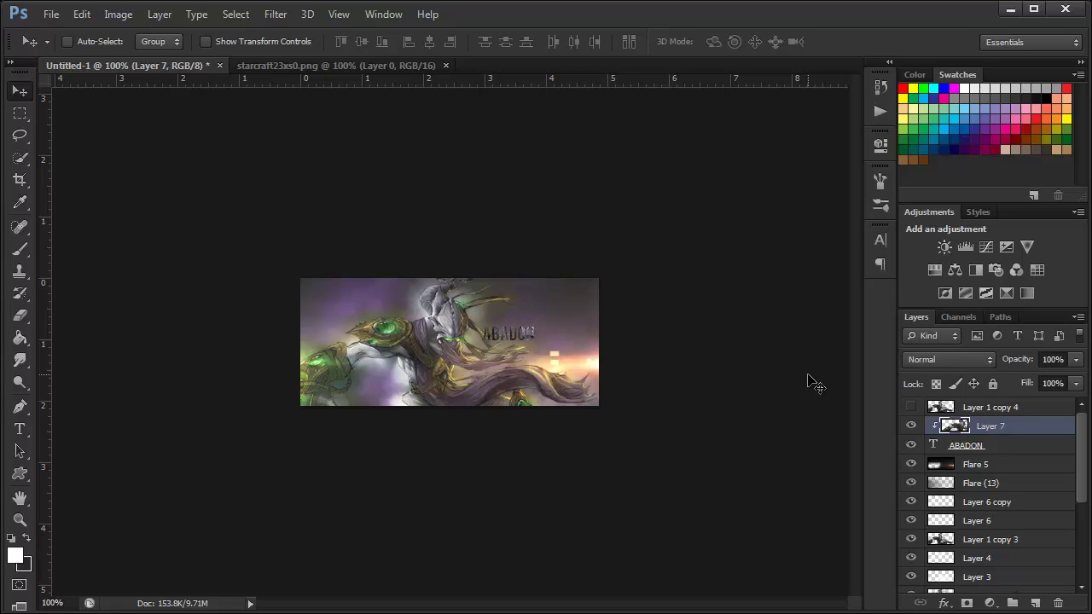
key("shift+Left")
key("shift+Left")
key("shift+Left")
key("shift+Left")
key("shift+Left")
key("shift+Left")
key("shift+Left")
key("shift+Left")
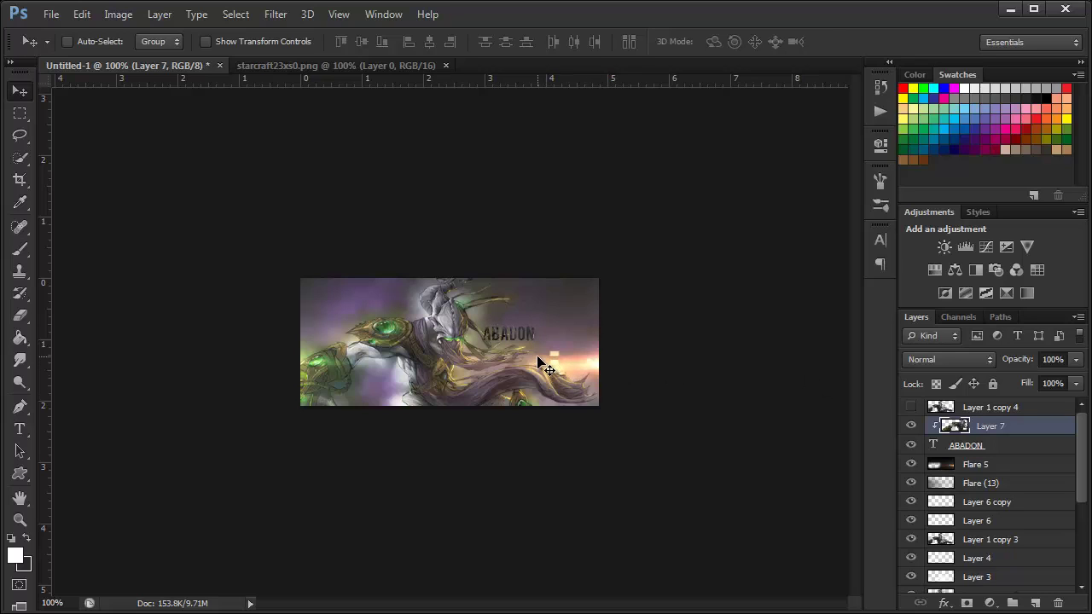
Enlarge the clipped artwork to about 108%
key("ctrl+t")
left_click_drag(808, 210, 921, 133)
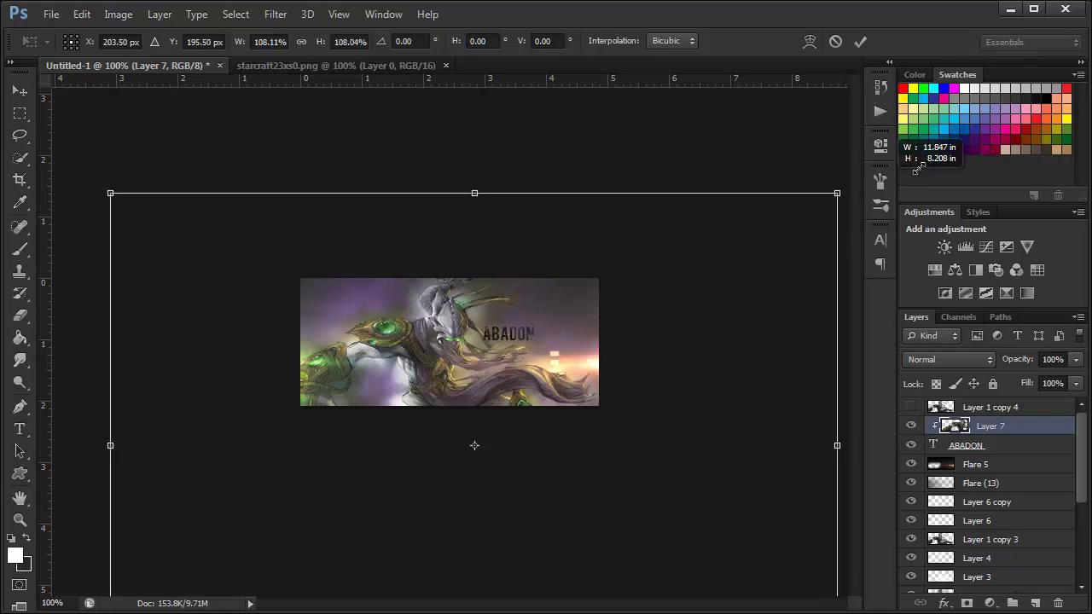
key("Return")
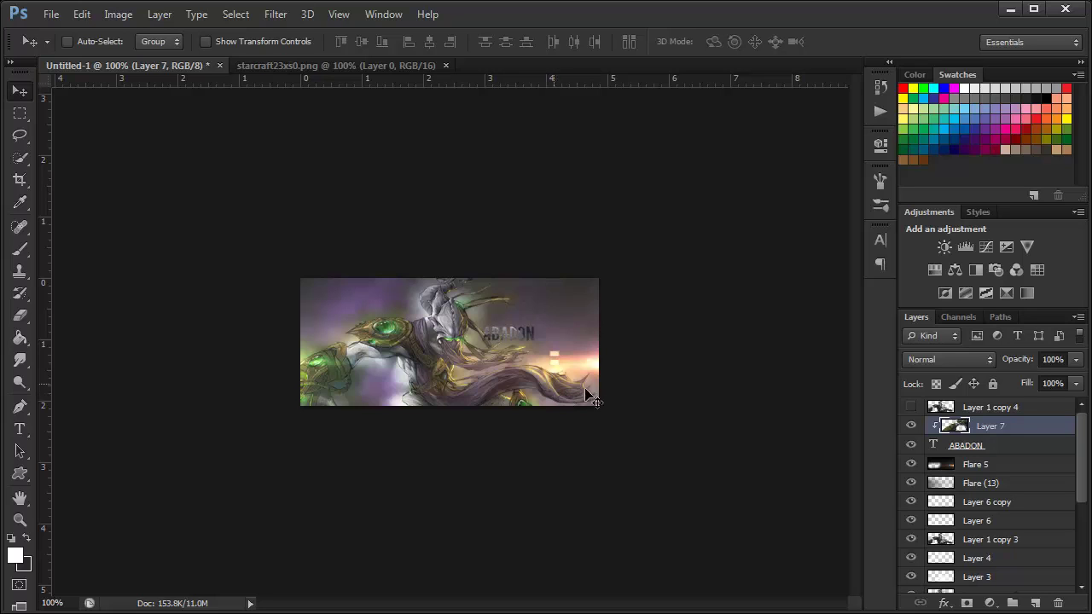
left_click(1033, 445)
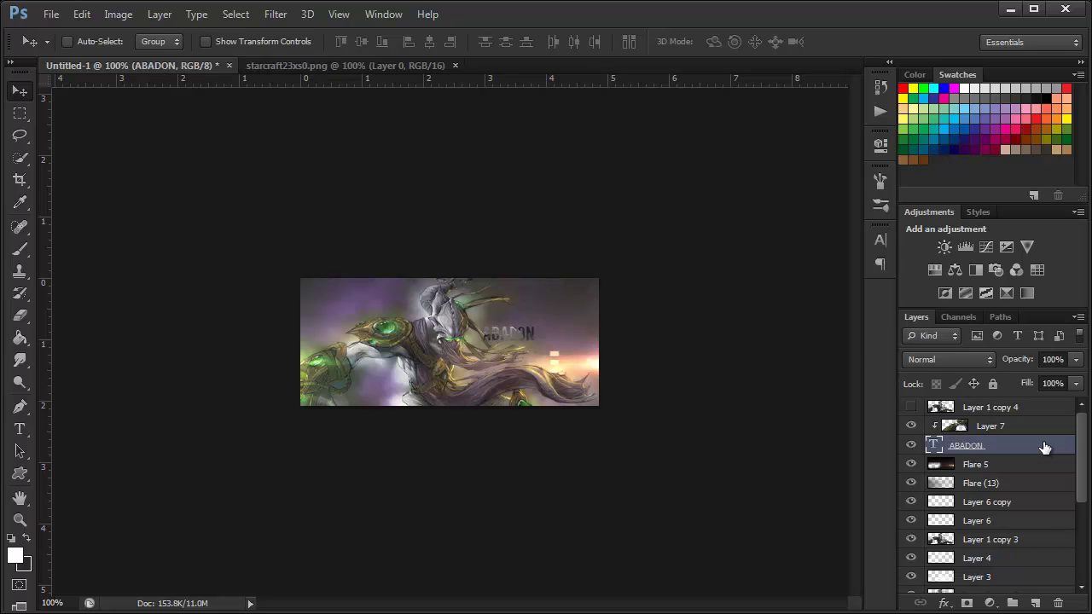
Give the ABADON title a Drop Shadow with angle 90, distance 1 px and size 1 px
double_click(997, 447)
left_click(689, 288)
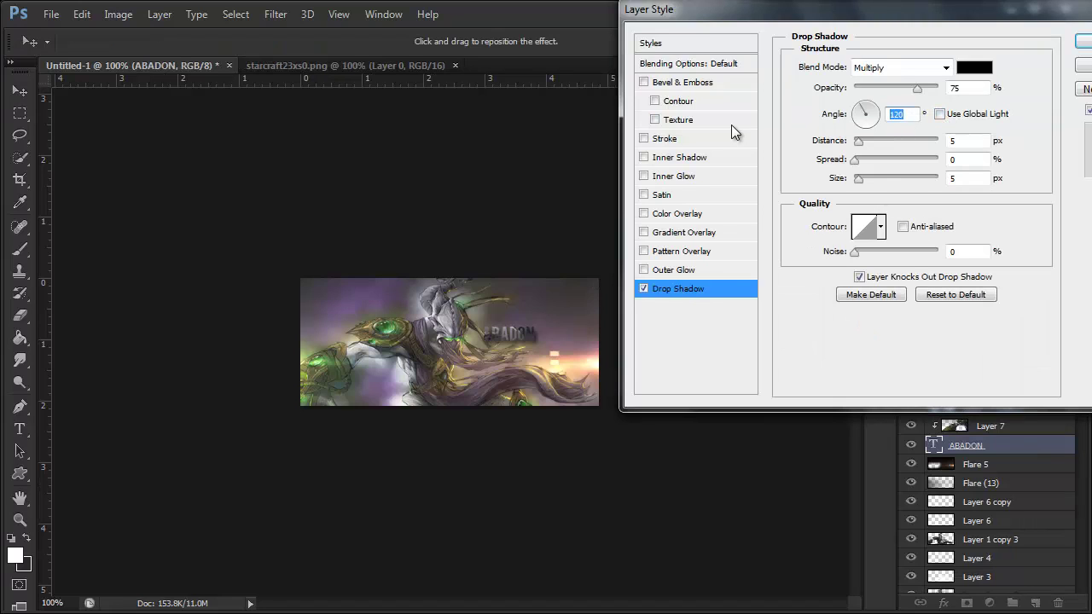
type("90")
double_click(964, 141)
type("1")
double_click(969, 178)
type("1")
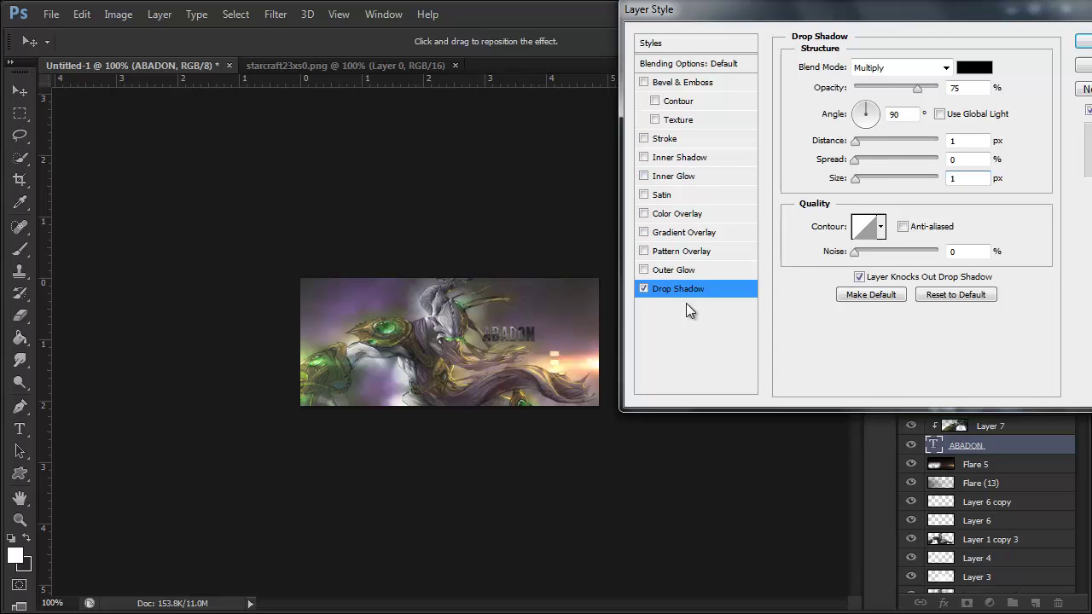
Add a pink Outer Glow blending in Overlay mode
left_click(682, 271)
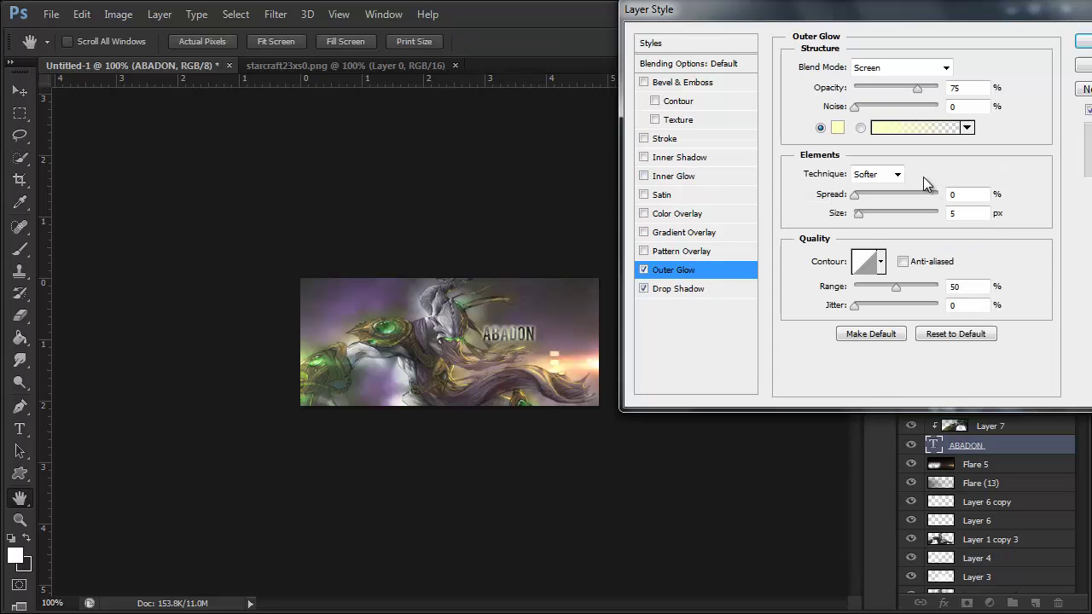
left_click(840, 128)
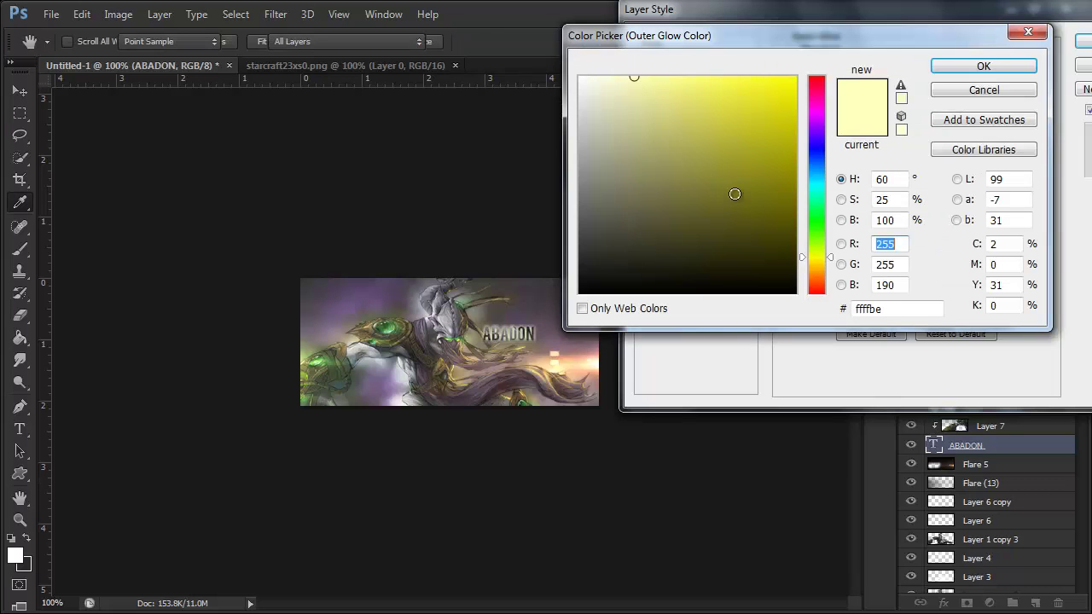
left_click(817, 111)
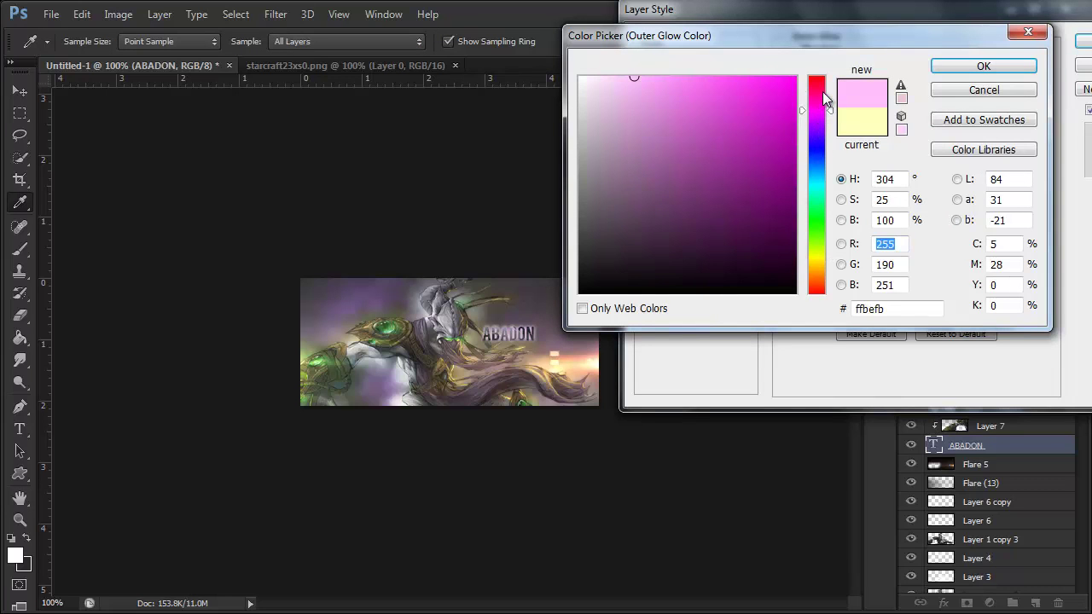
left_click(822, 95)
left_click(984, 66)
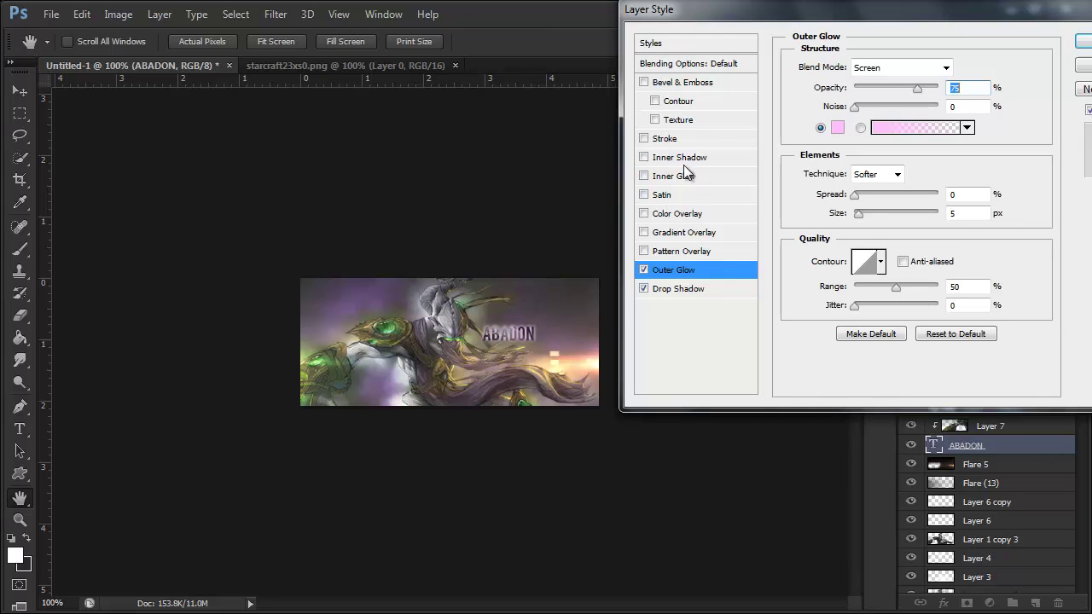
left_click(900, 68)
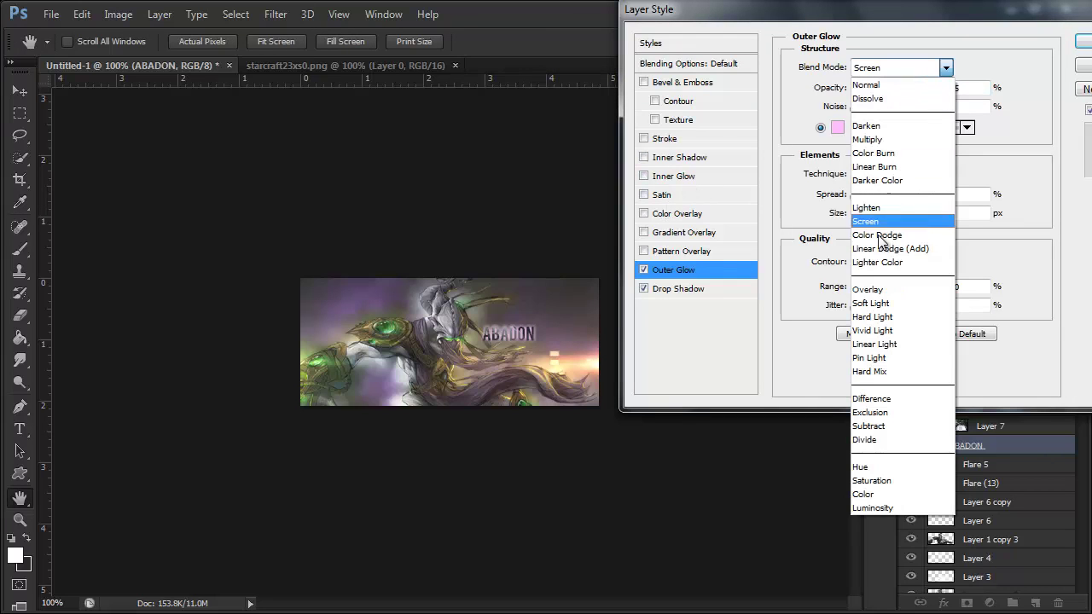
left_click(883, 290)
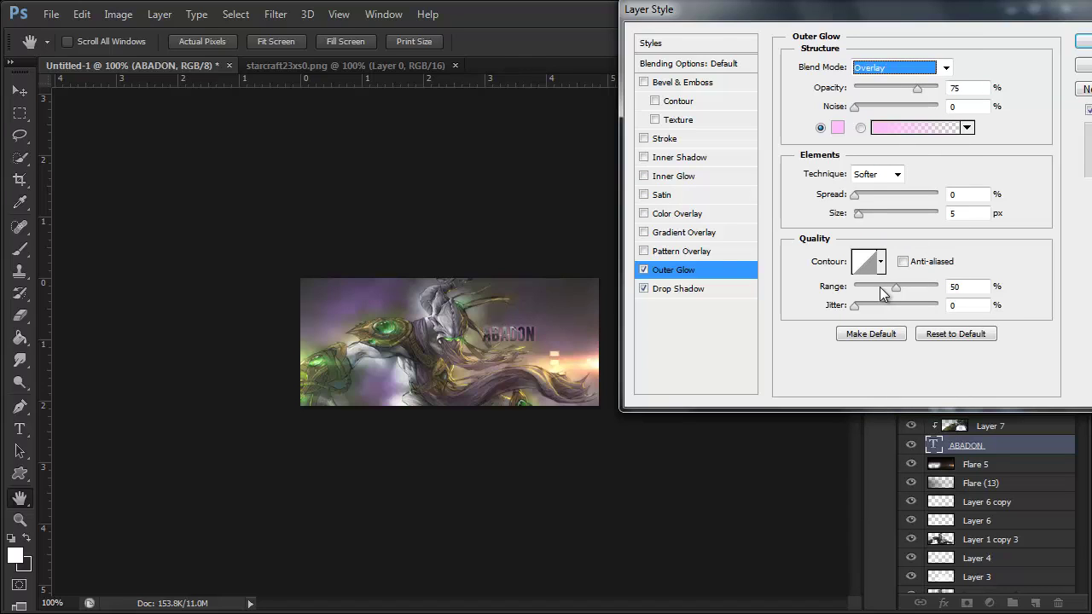
key("Up")
key("Up")
key("Down")
key("Down")
Enable Inner Glow on the title with Overlay blending
left_click(678, 178)
left_click(838, 128)
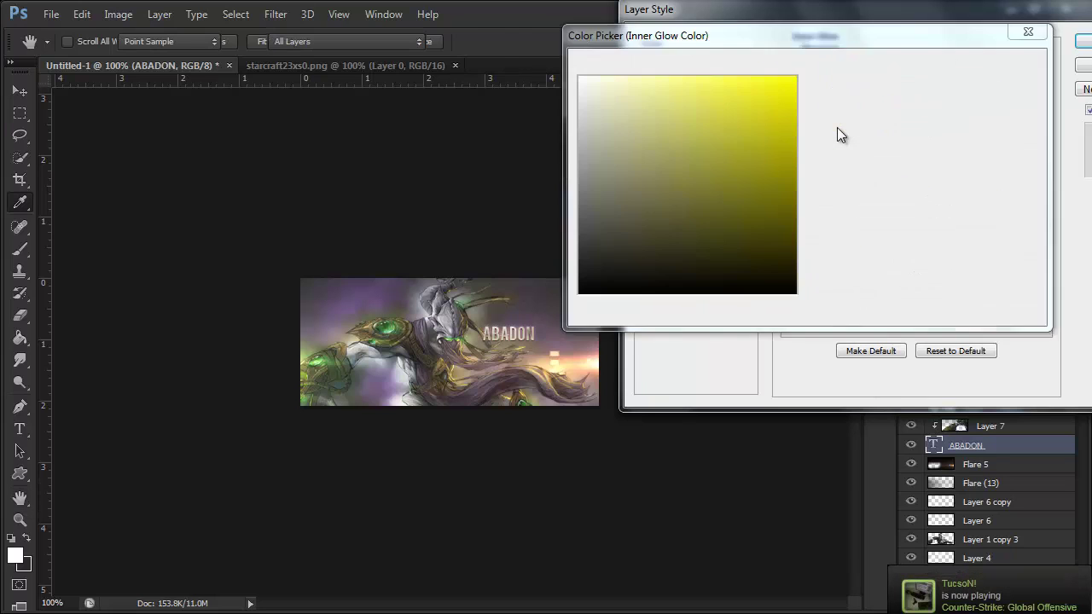
left_click(981, 90)
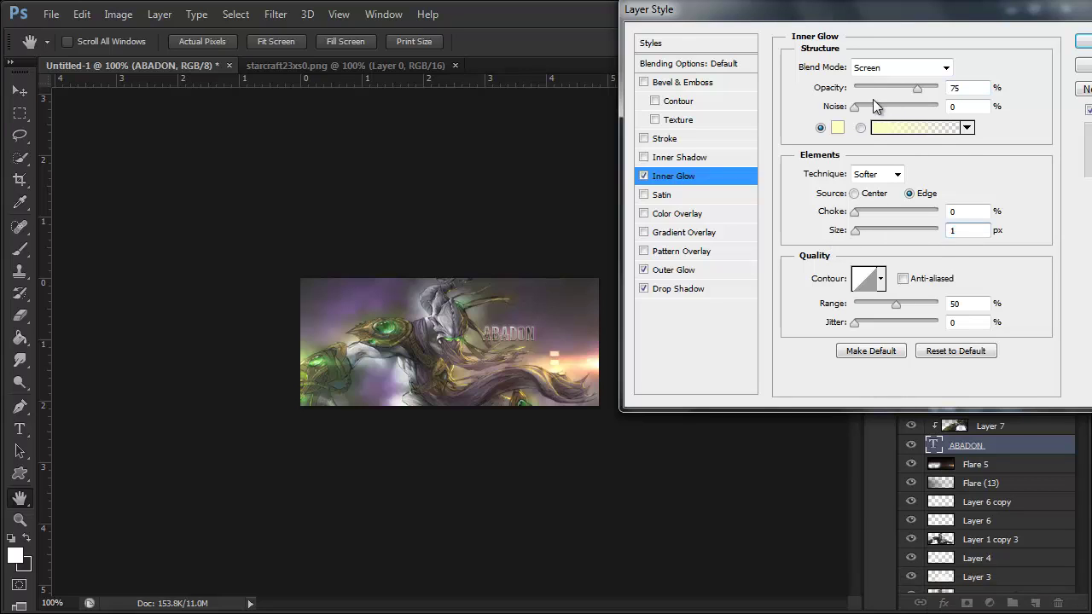
left_click(896, 67)
left_click(870, 289)
key("Down")
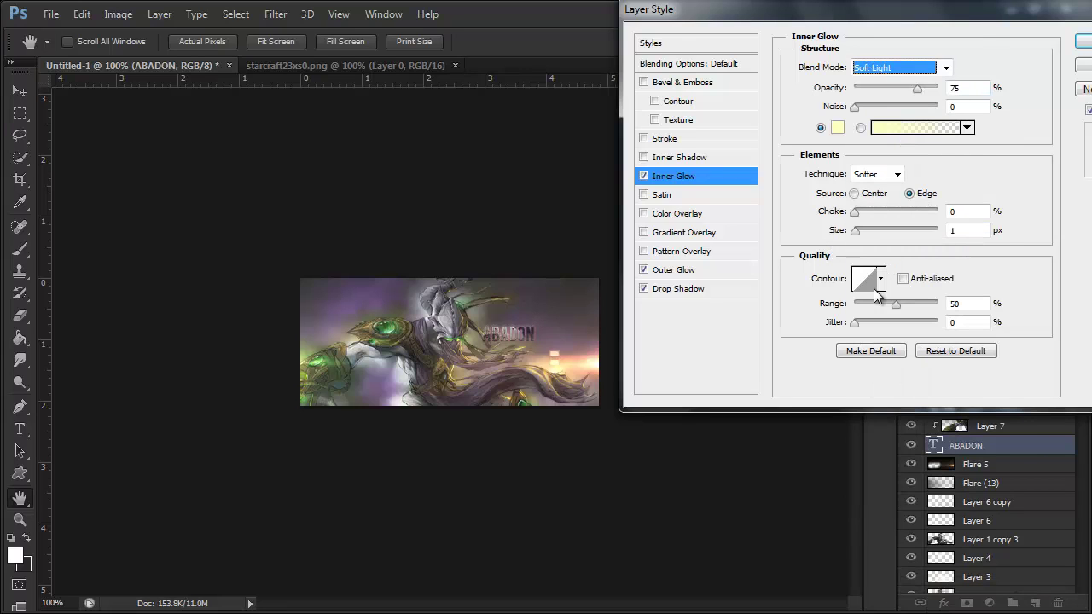
Make the inner glow orange at about 30% opacity and apply the layer styles
left_click(837, 128)
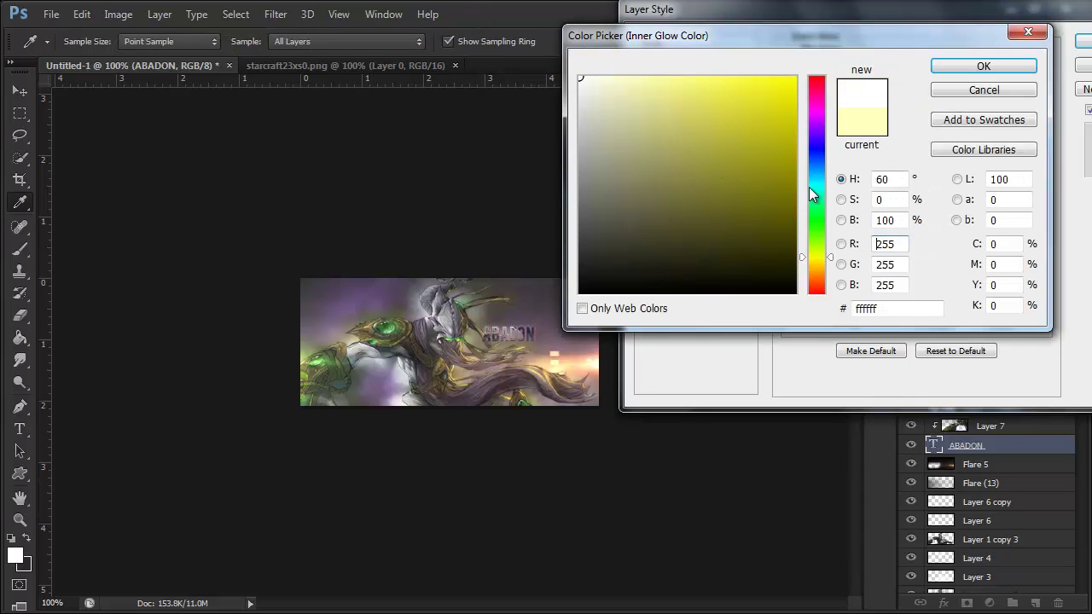
left_click(817, 276)
left_click(766, 78)
left_click_drag(862, 22, 862, 25)
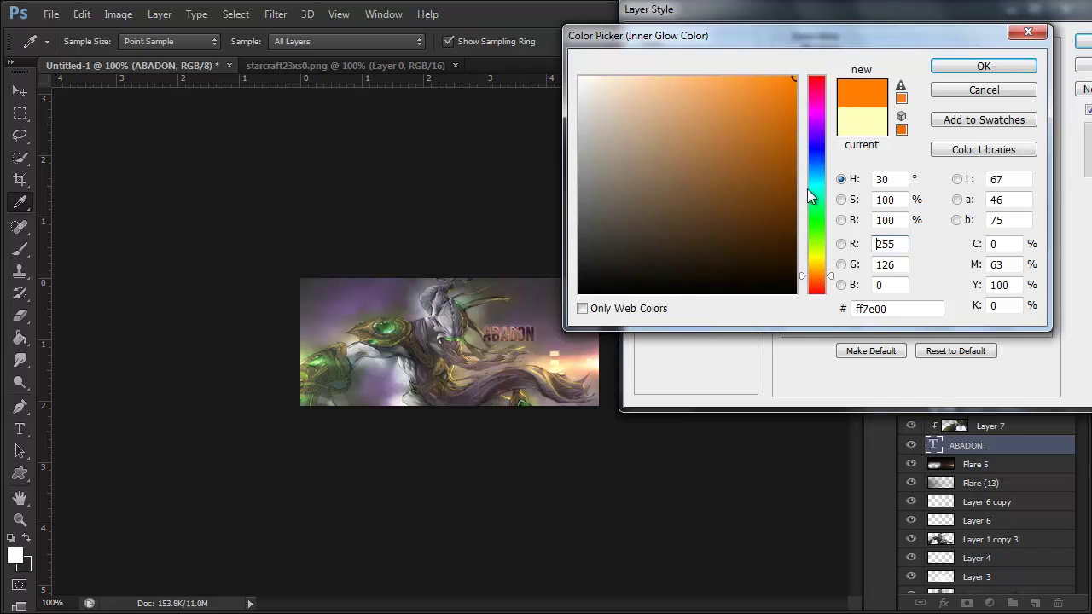
left_click_drag(812, 278, 815, 271)
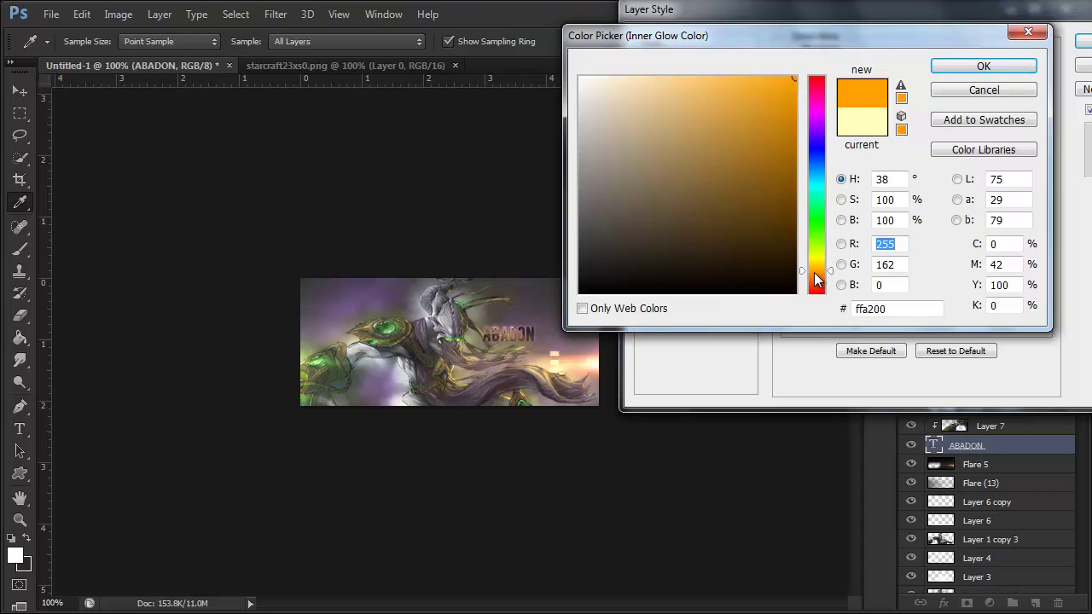
left_click(815, 275)
left_click(960, 65)
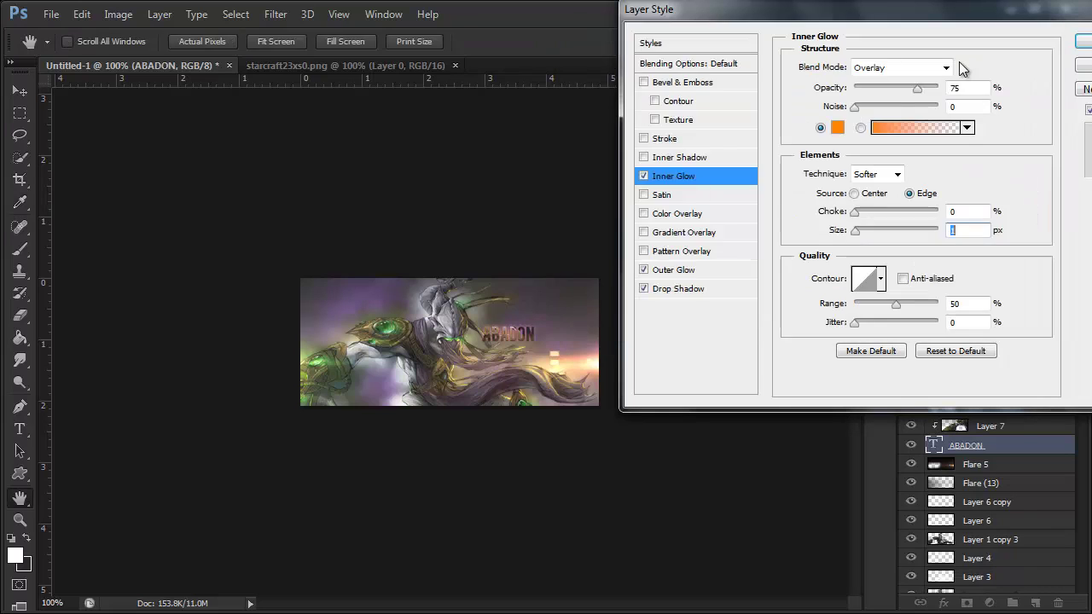
left_click(879, 87)
left_click_drag(879, 89, 878, 89)
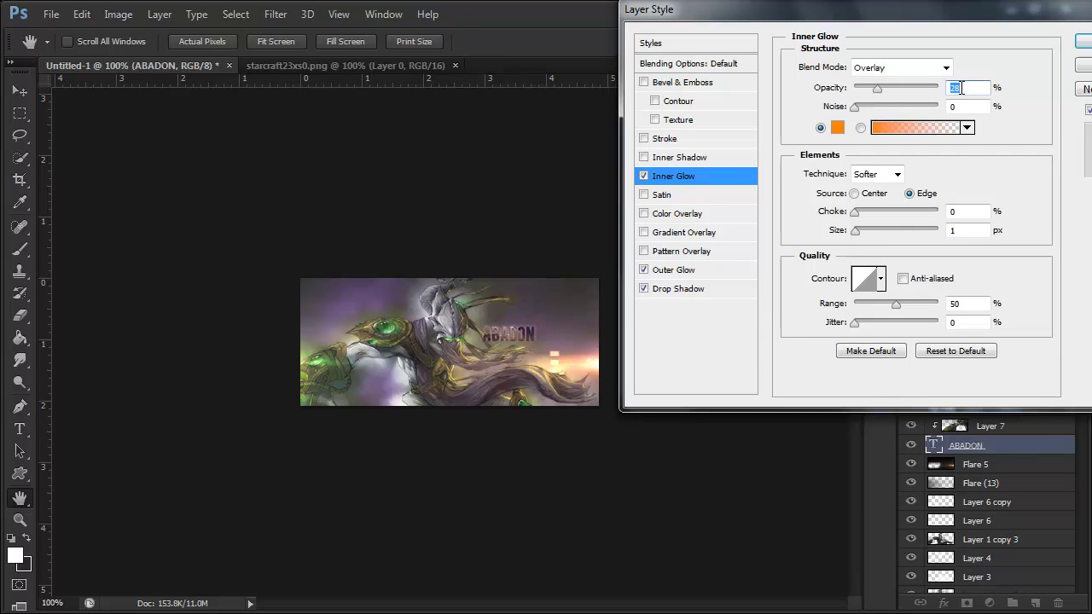
left_click_drag(992, 10, 950, 22)
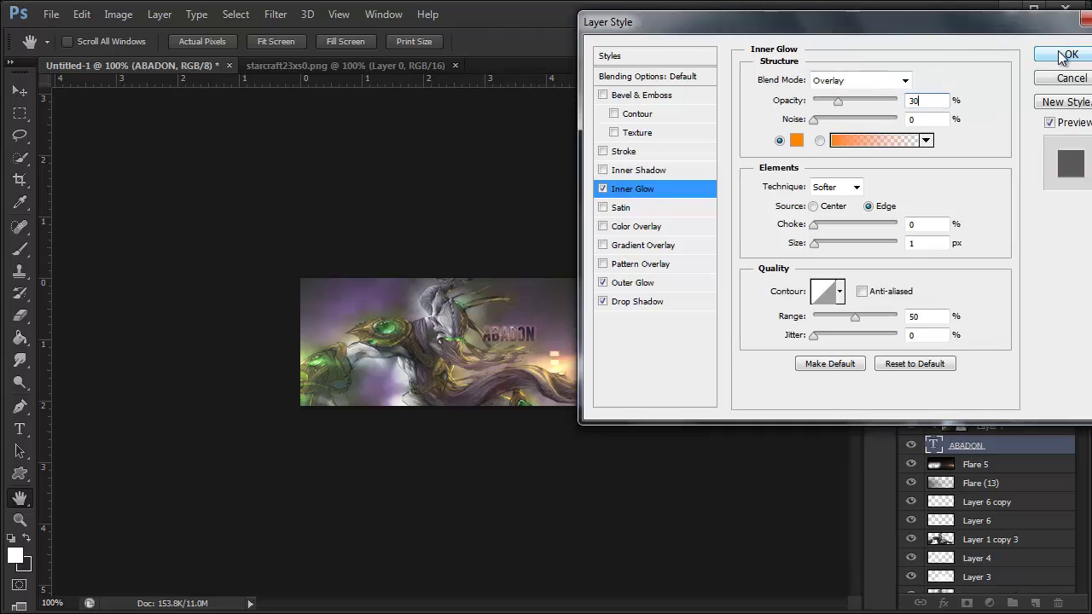
left_click(1062, 58)
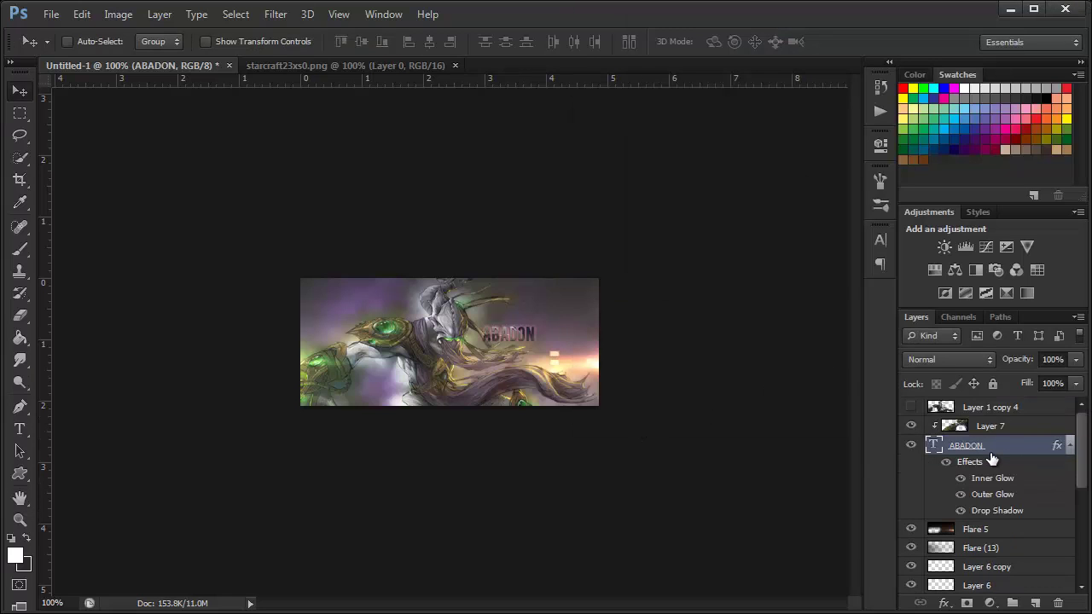
Move Layer 7 and the ABADON text layer together above Flare 5
scroll(999, 454, "down", 1)
left_click_drag(999, 427, 1000, 587)
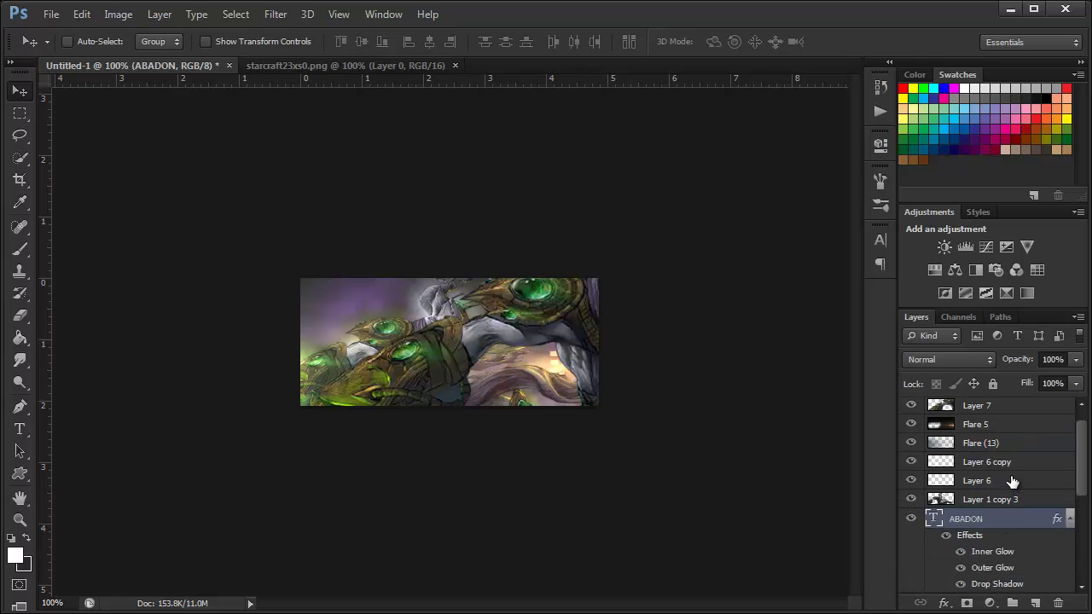
key("ctrl+z")
scroll(999, 478, "up", 1)
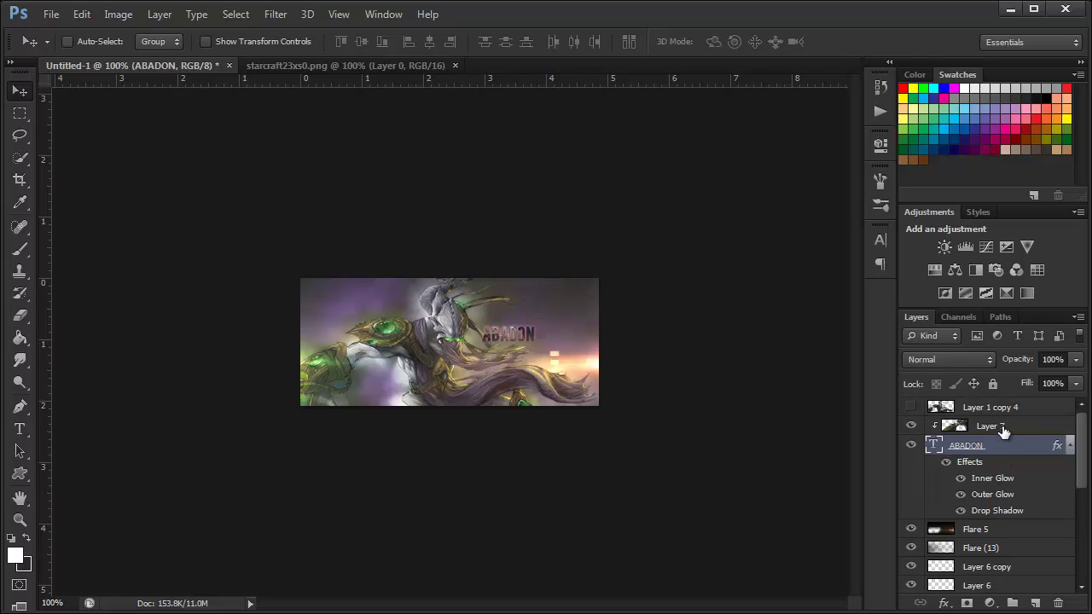
left_click(1002, 426, "shift")
scroll(1003, 461, "down", 2)
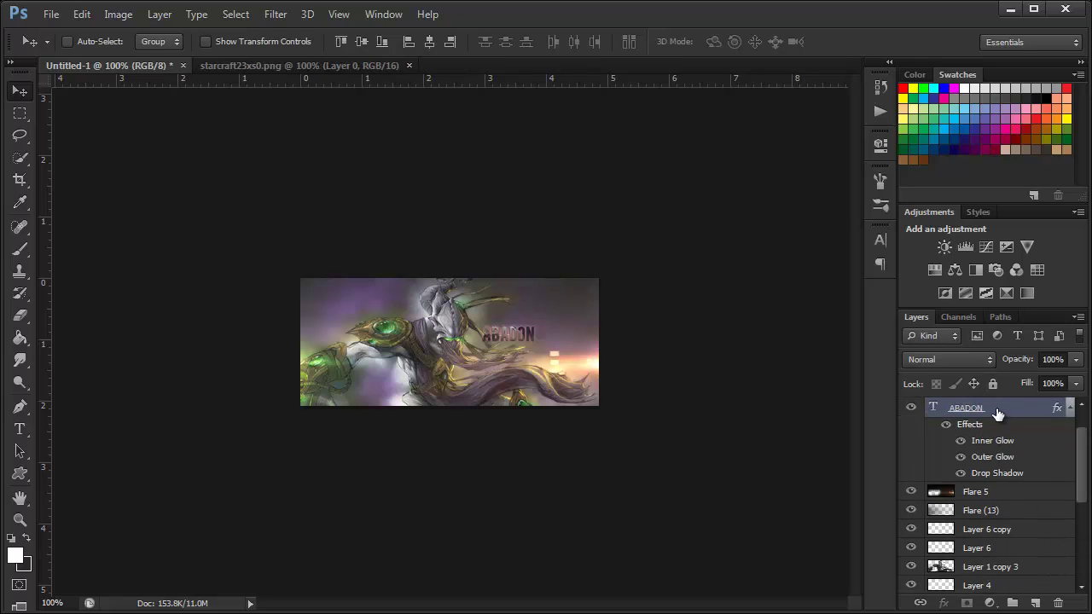
right_click(941, 214)
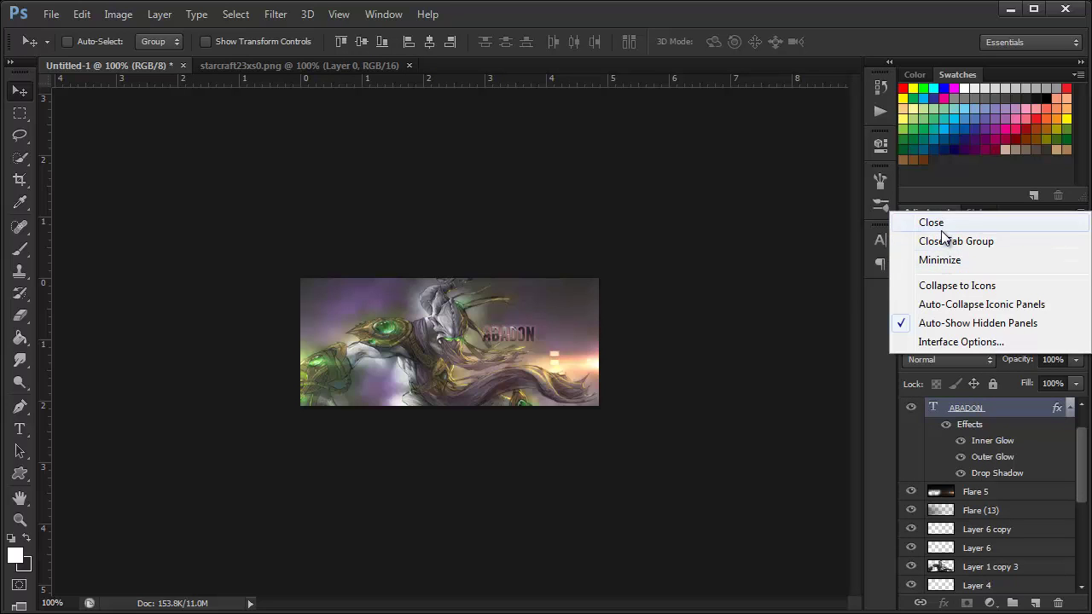
left_click(839, 357)
left_click_drag(964, 416, 1005, 587)
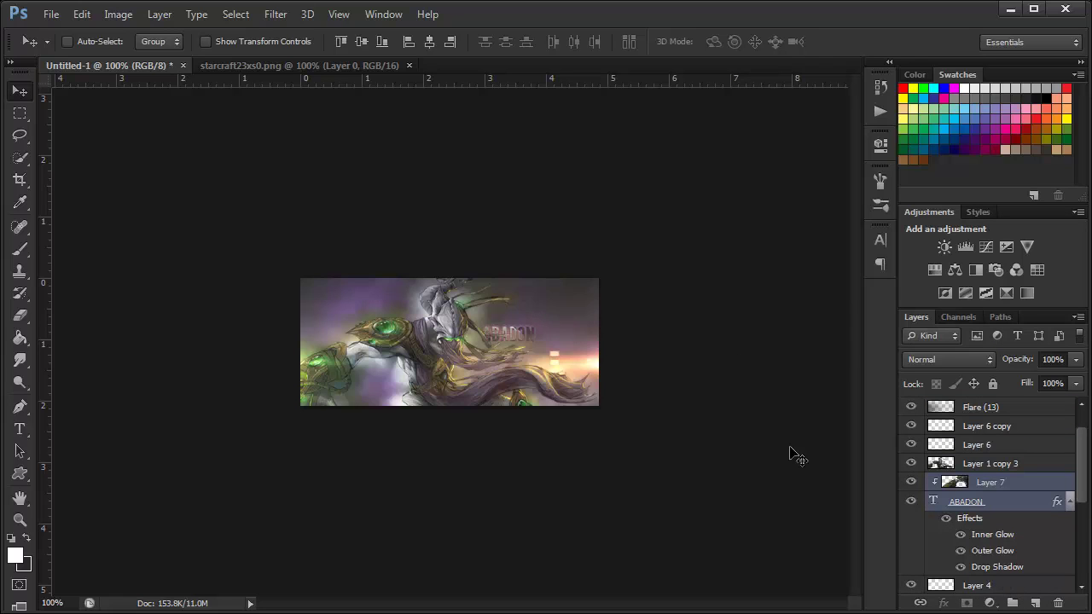
scroll(1030, 538, "down", 1)
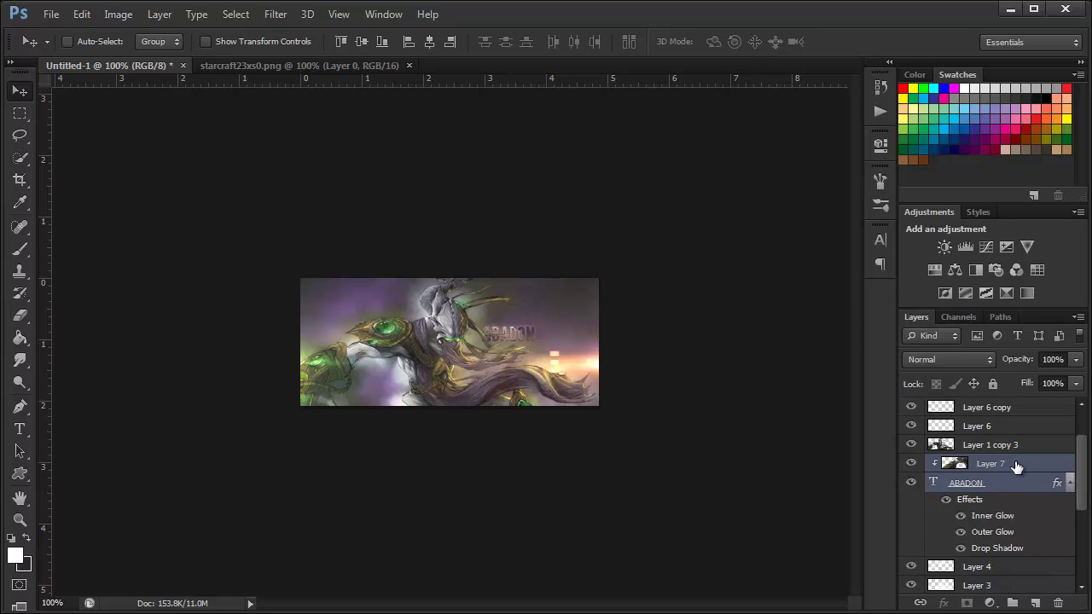
left_click_drag(1007, 464, 1012, 407)
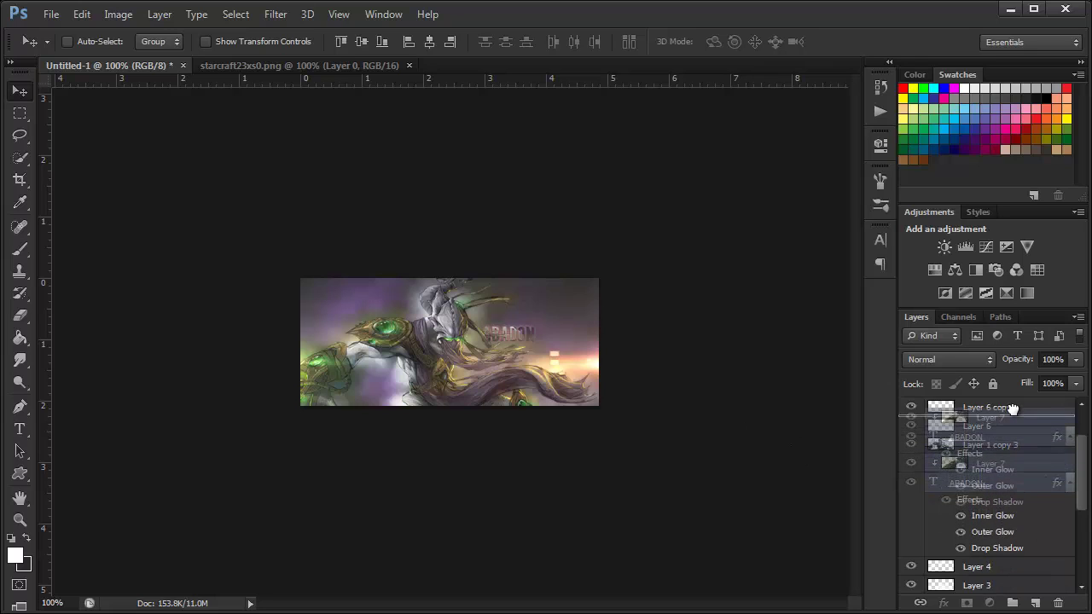
scroll(998, 482, "up", 1)
scroll(998, 491, "up", 2)
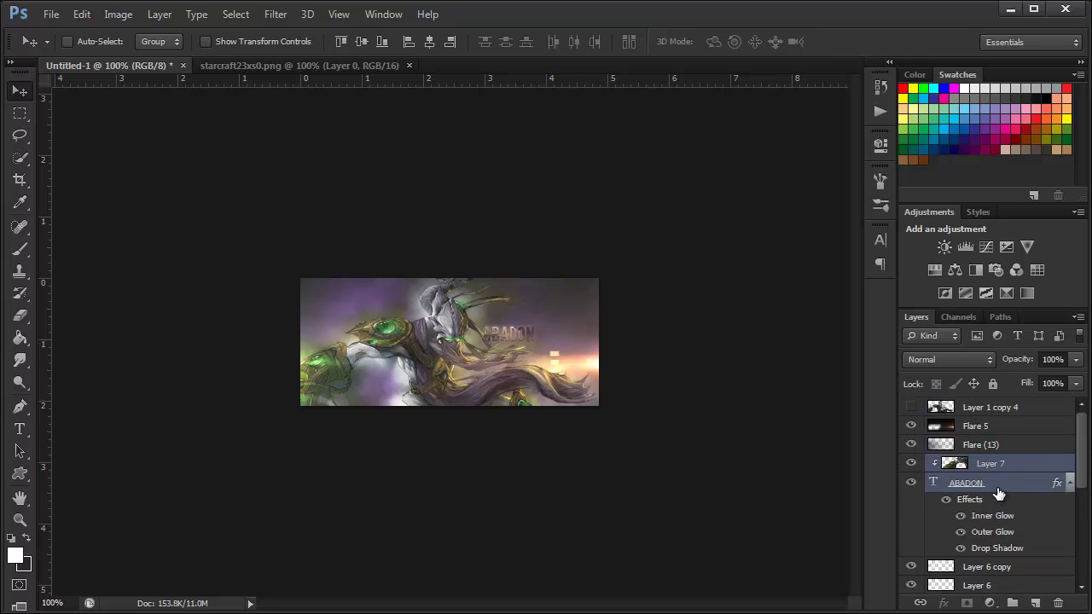
left_click_drag(994, 439, 992, 418)
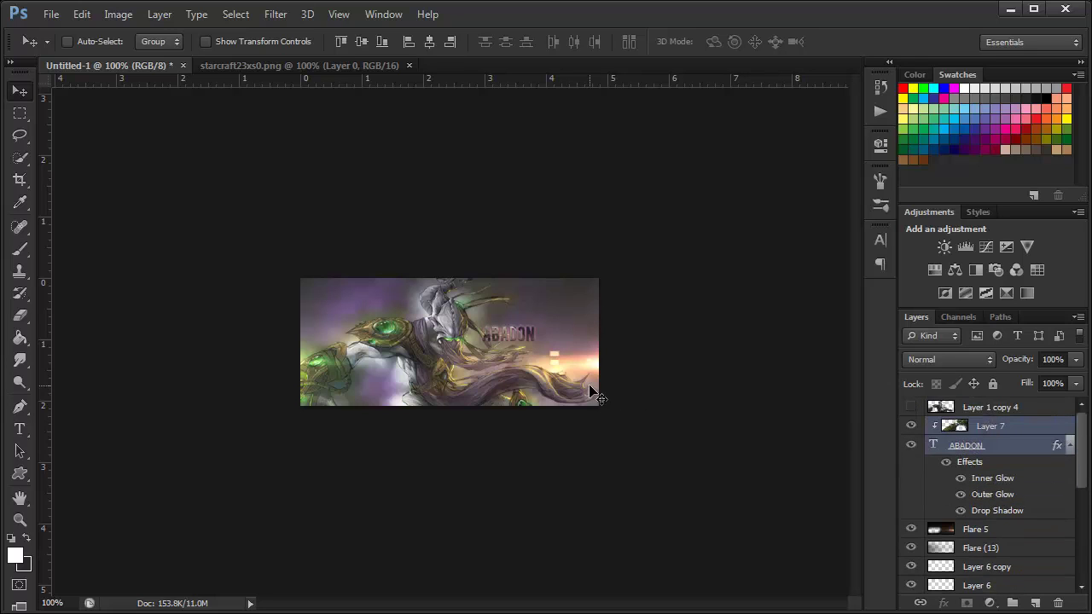
Position the ABADON title just right of the character's head, slightly higher
key("shift+Up")
key("shift+Left")
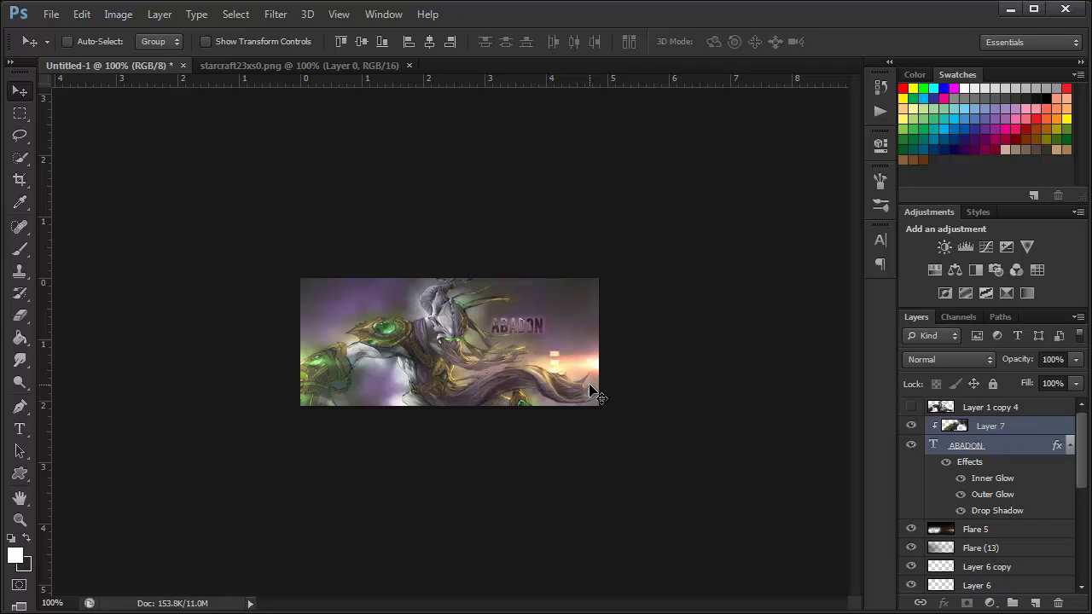
key("Left")
key("Left")
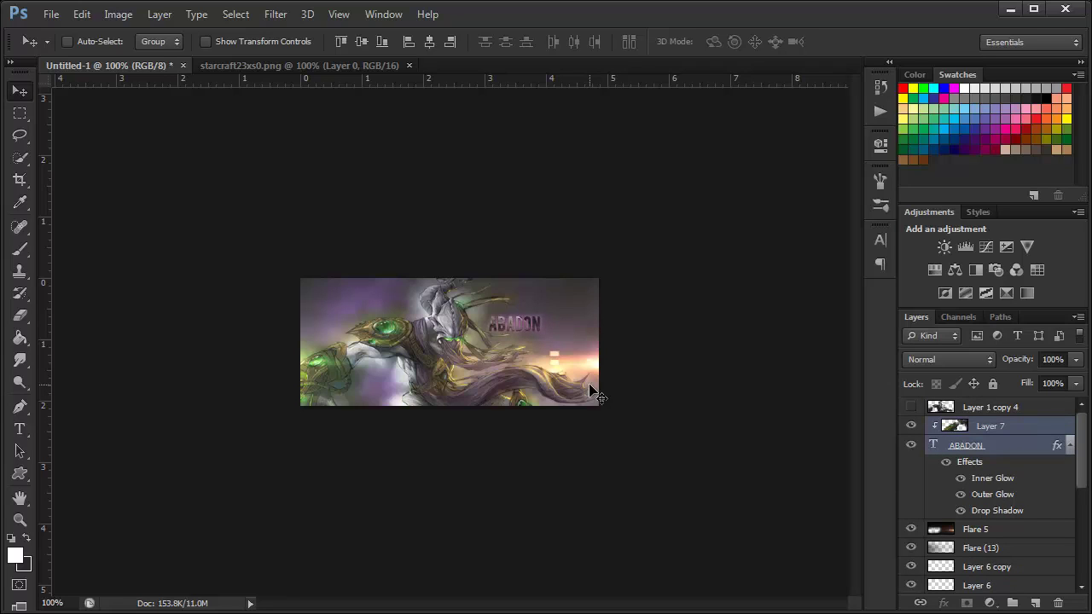
key("Left")
key("Left")
key("Left")
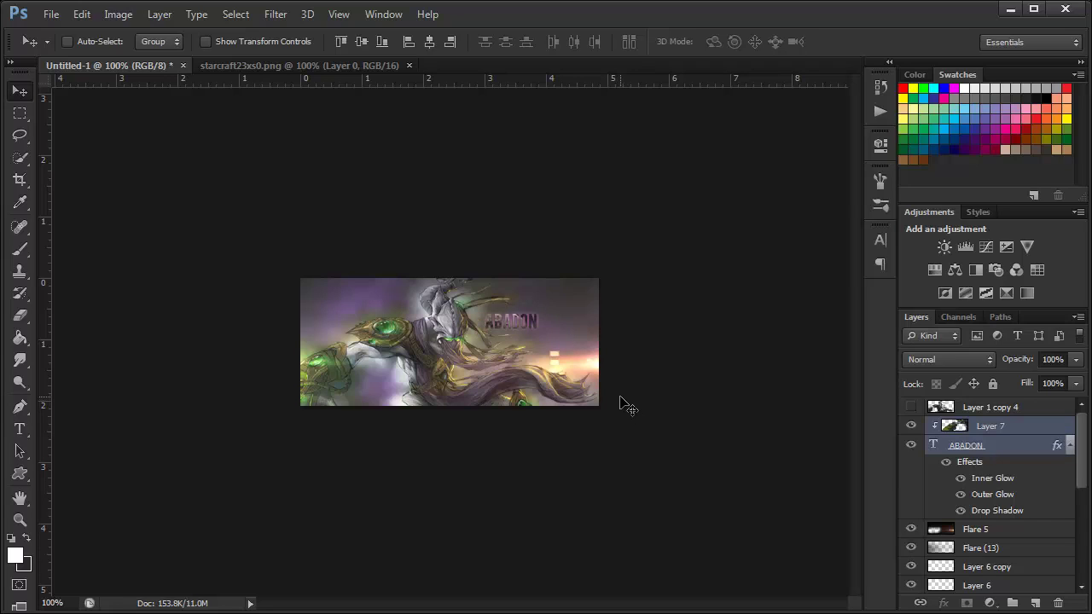
key("shift+Down")
key("shift+Down")
key("shift+Right")
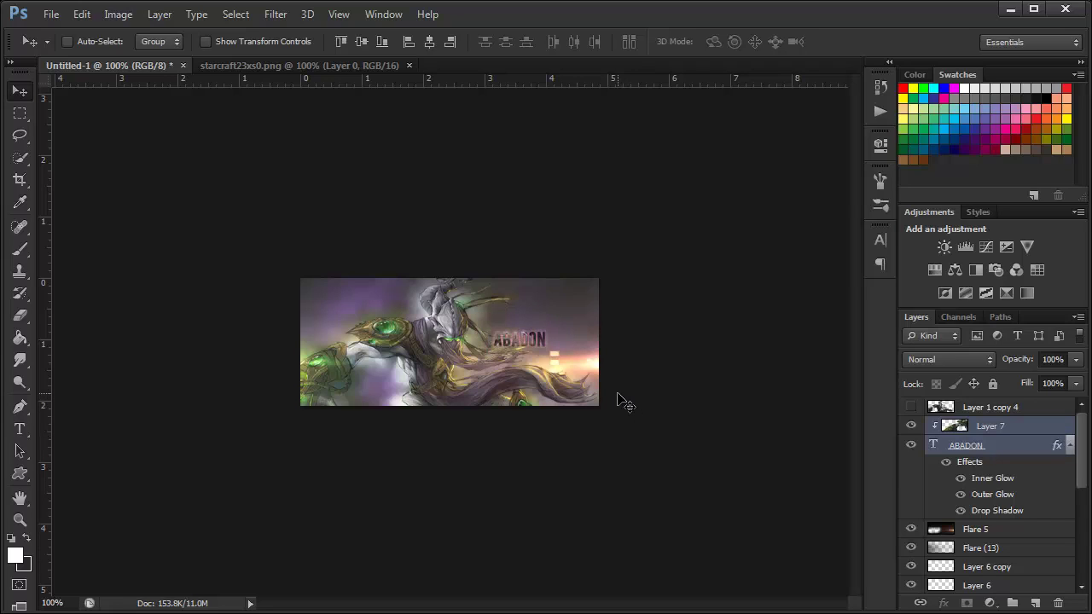
mouse_move(514, 331)
left_mouse_down()
mouse_move(534, 372)
mouse_move(391, 381)
left_mouse_up()
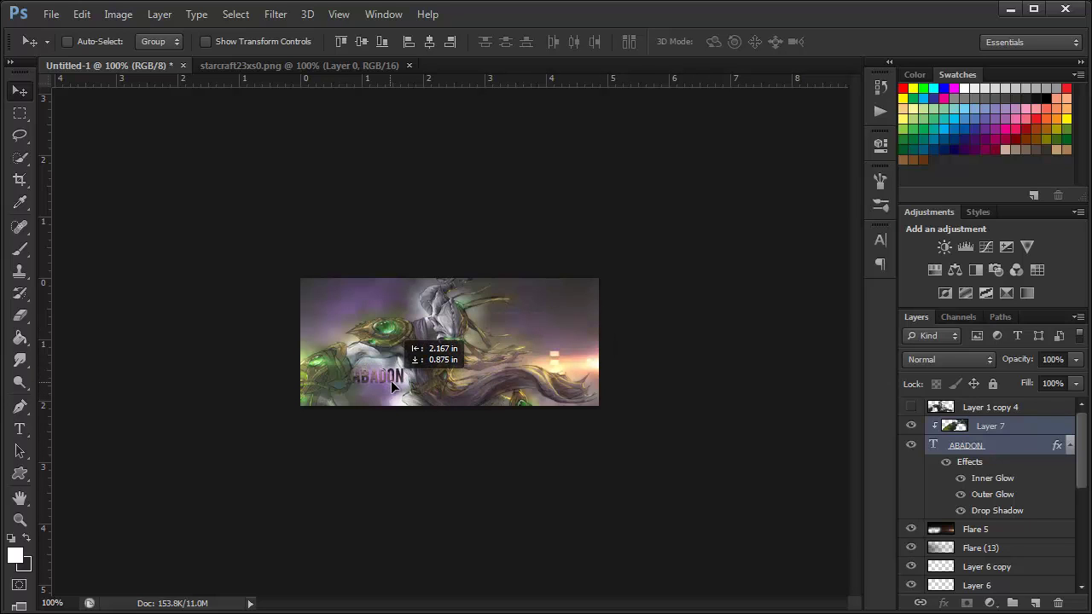
mouse_move(390, 380)
left_mouse_down()
mouse_move(394, 389)
mouse_move(531, 350)
left_mouse_up()
key("shift+Up")
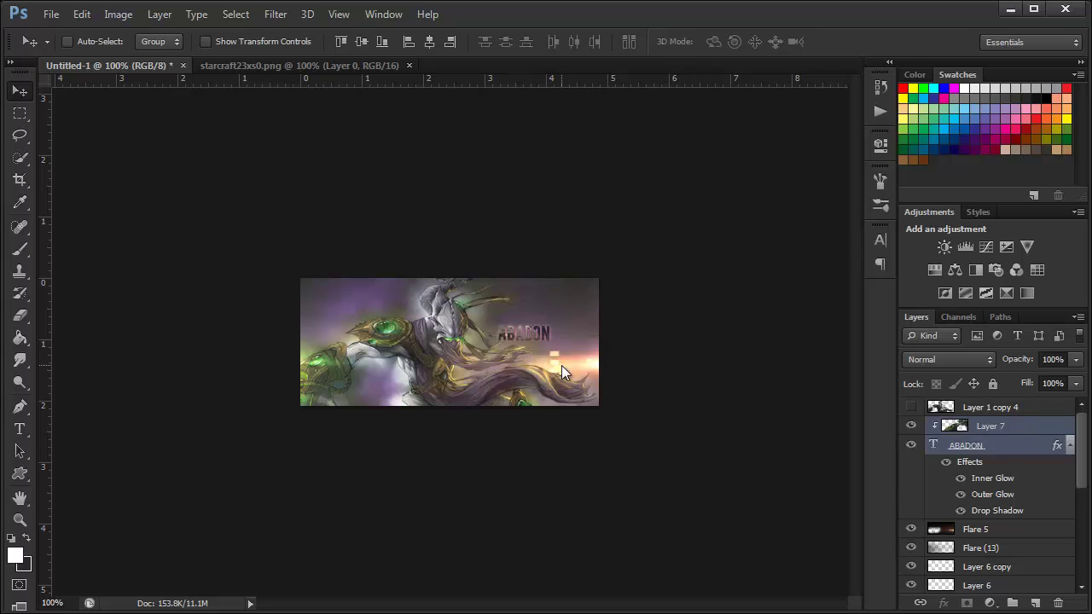
key("shift+Up")
key("shift+Left")
key("shift+Left")
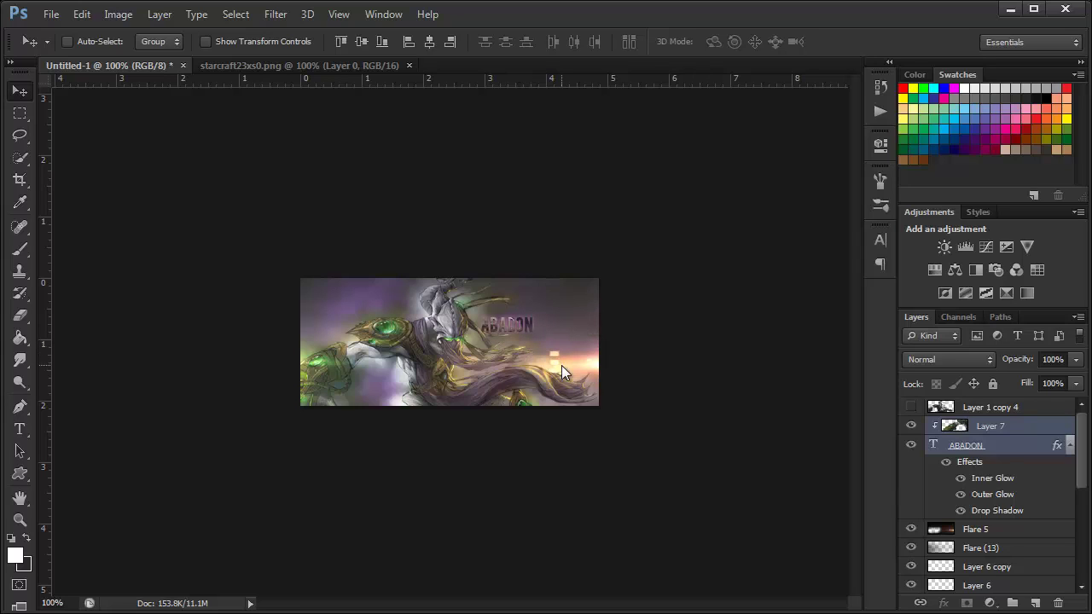
key("Right")
key("Right")
key("Right")
key("Right")
key("Right")
key("Right")
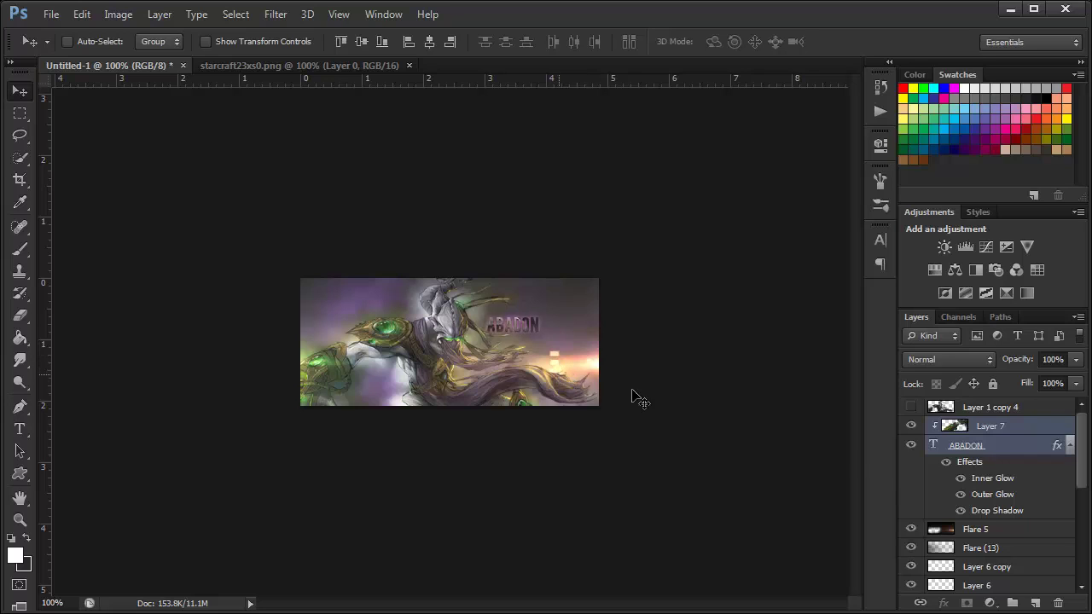
left_click(1039, 449)
left_click(949, 359)
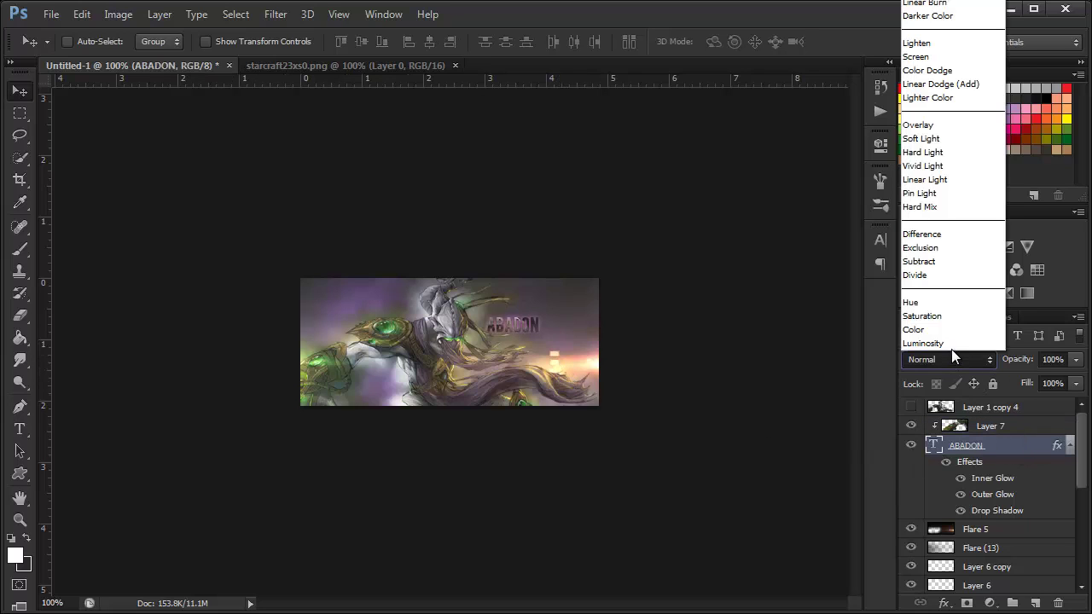
left_click(939, 123)
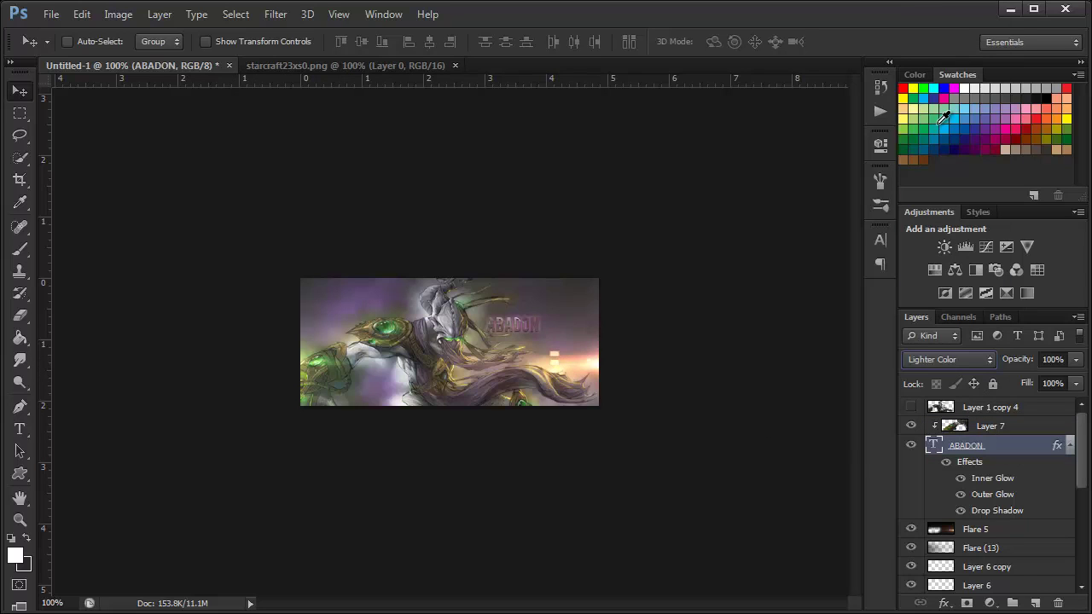
key("shift+plus")
key("shift+plus")
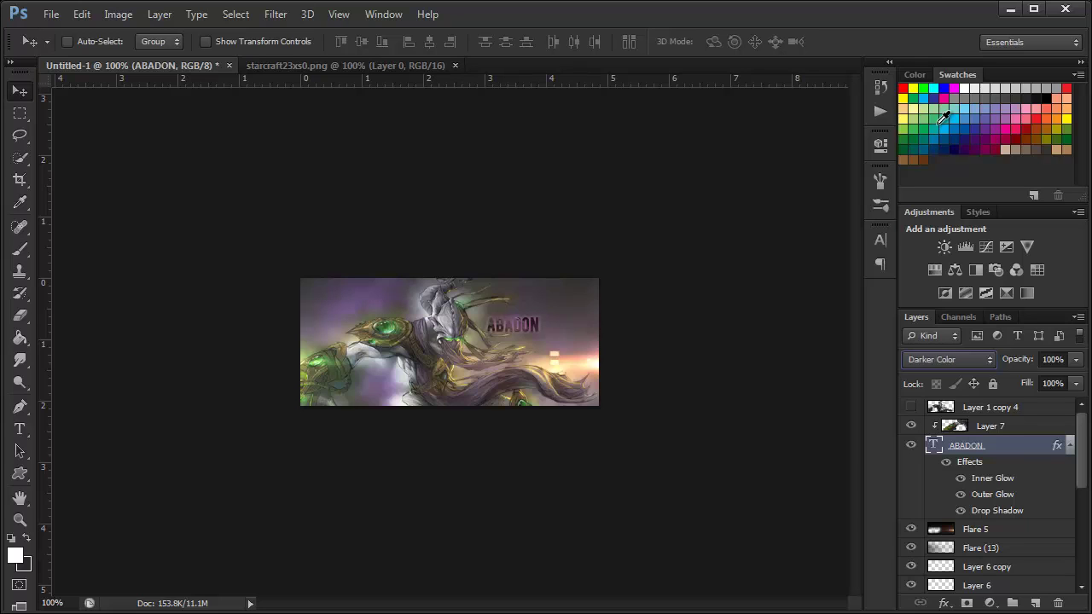
left_click(1014, 425, "shift")
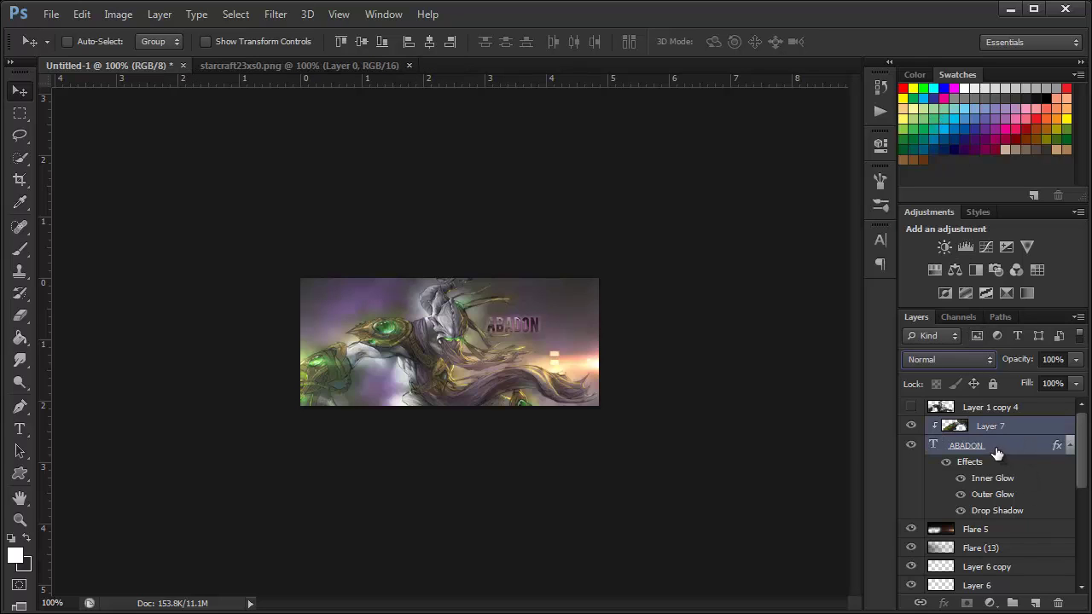
left_click_drag(999, 461, 996, 547)
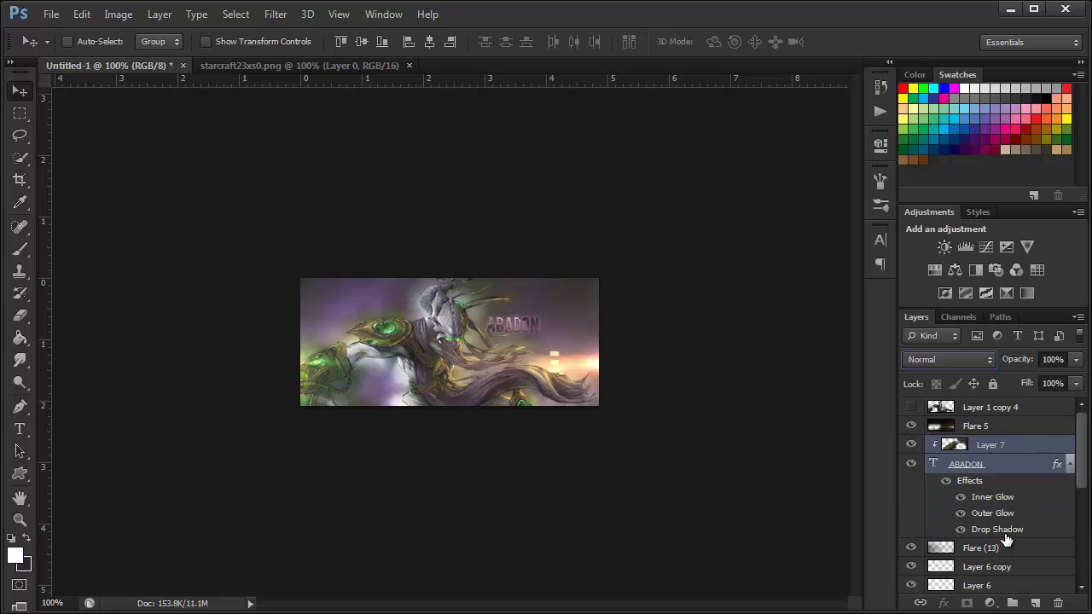
scroll(1007, 539, "down", 1)
scroll(1007, 467, "up", 1)
left_click_drag(993, 430, 926, 483)
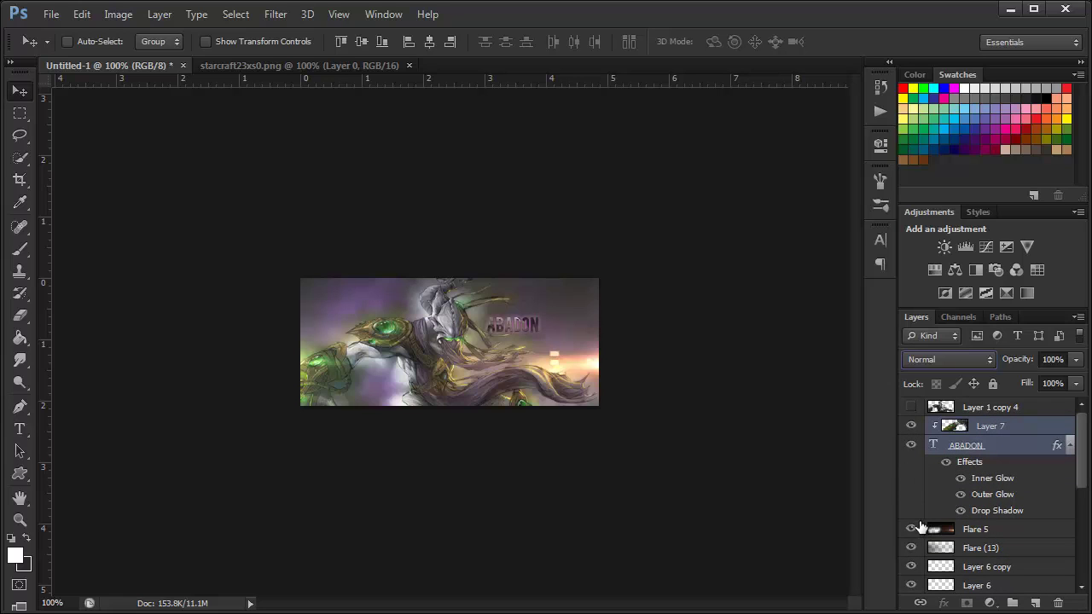
left_click(913, 529)
left_click(913, 529)
left_click(913, 529)
left_click(913, 529)
left_click(992, 530)
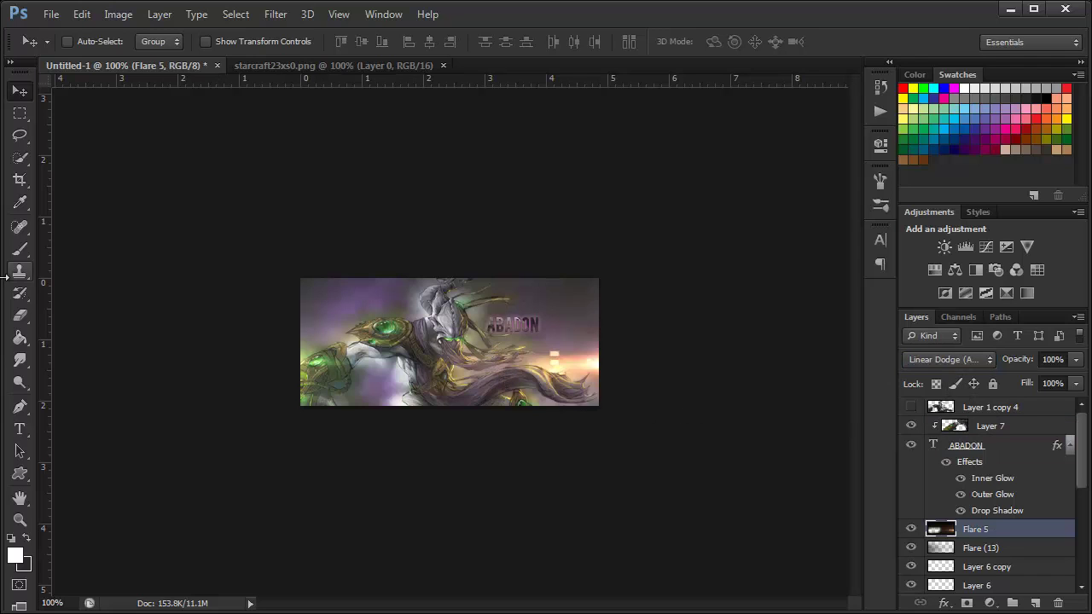
Erase the Flare 5 glow around the title area, the head and the lower image
left_click(19, 315)
left_click_drag(547, 294, 538, 232)
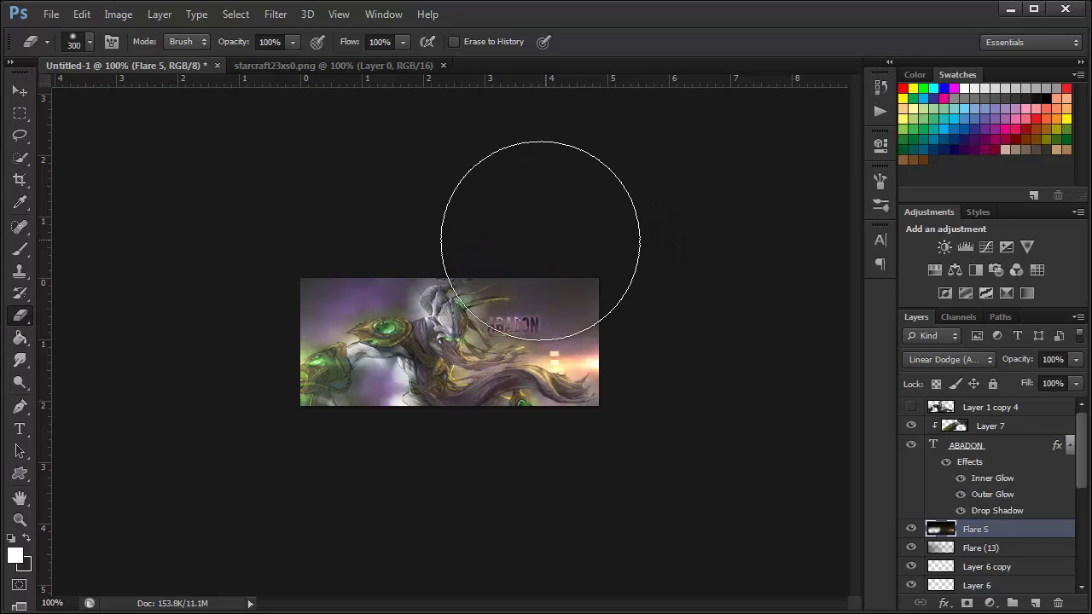
mouse_move(419, 278)
left_mouse_down()
mouse_move(390, 317)
mouse_move(372, 452)
mouse_move(378, 322)
mouse_move(378, 374)
left_mouse_up()
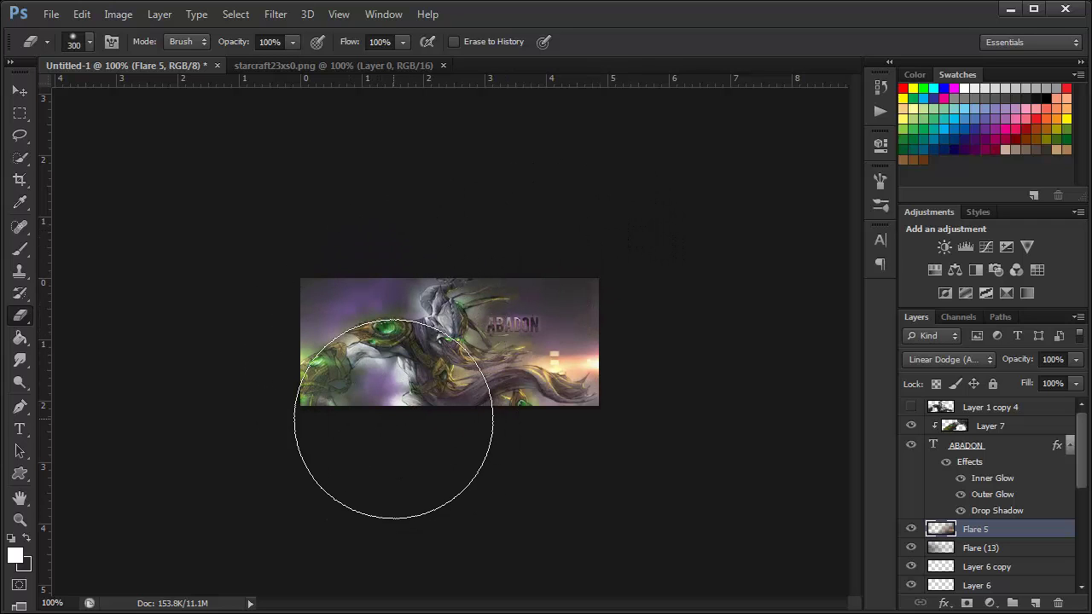
left_click_drag(395, 415, 370, 341)
Shrink the eraser to 127 px and fade the remaining glow over the armour and head
right_click(415, 351)
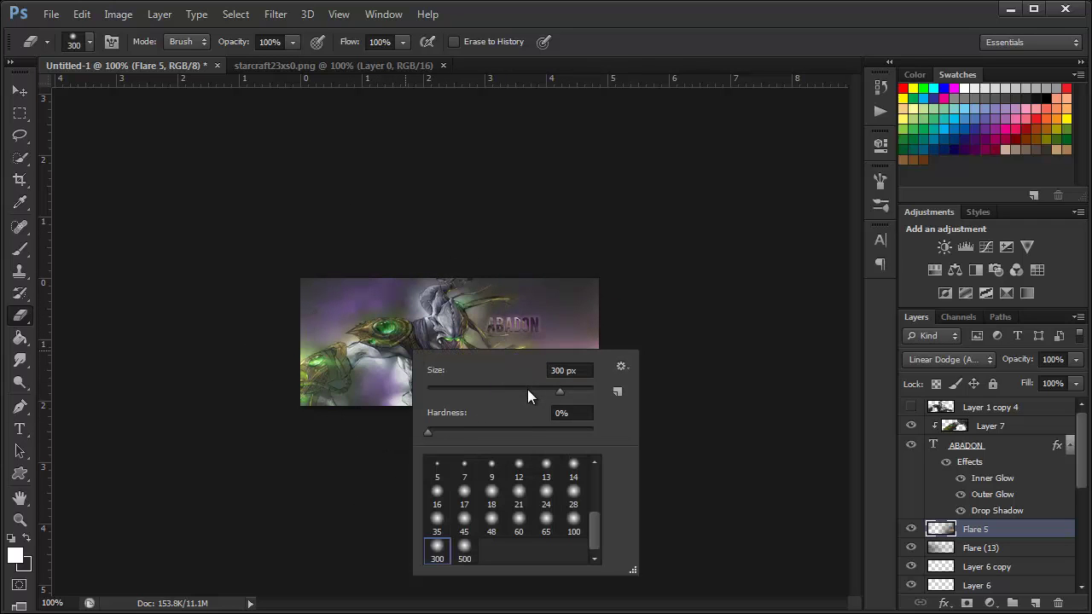
left_click_drag(527, 389, 521, 390)
left_click(152, 246)
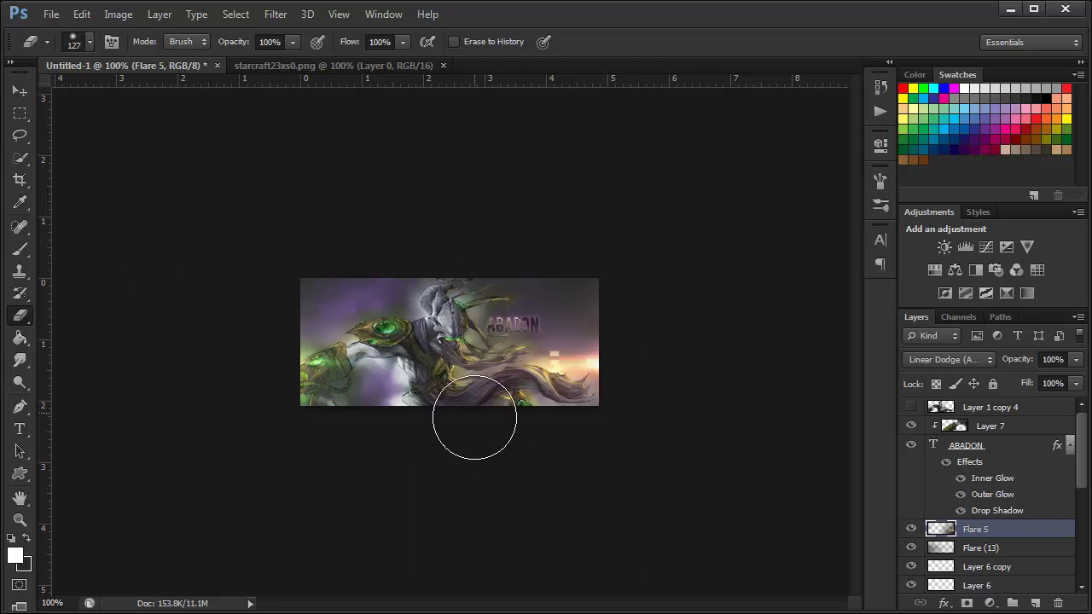
left_click_drag(370, 370, 384, 375)
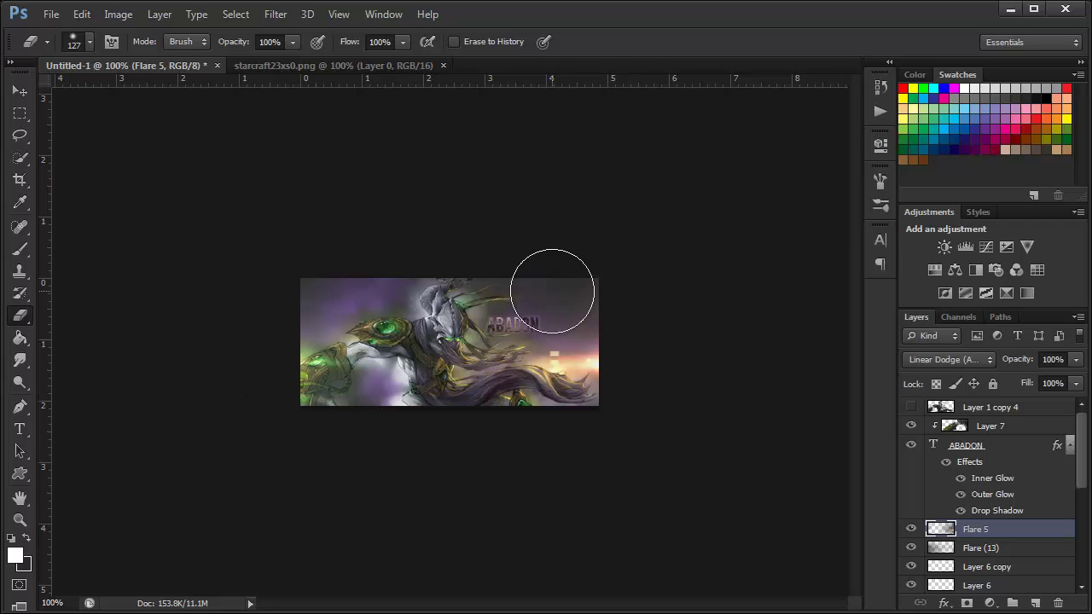
mouse_move(418, 286)
left_mouse_down()
mouse_move(291, 298)
mouse_move(334, 378)
mouse_move(422, 402)
mouse_move(549, 309)
left_mouse_up()
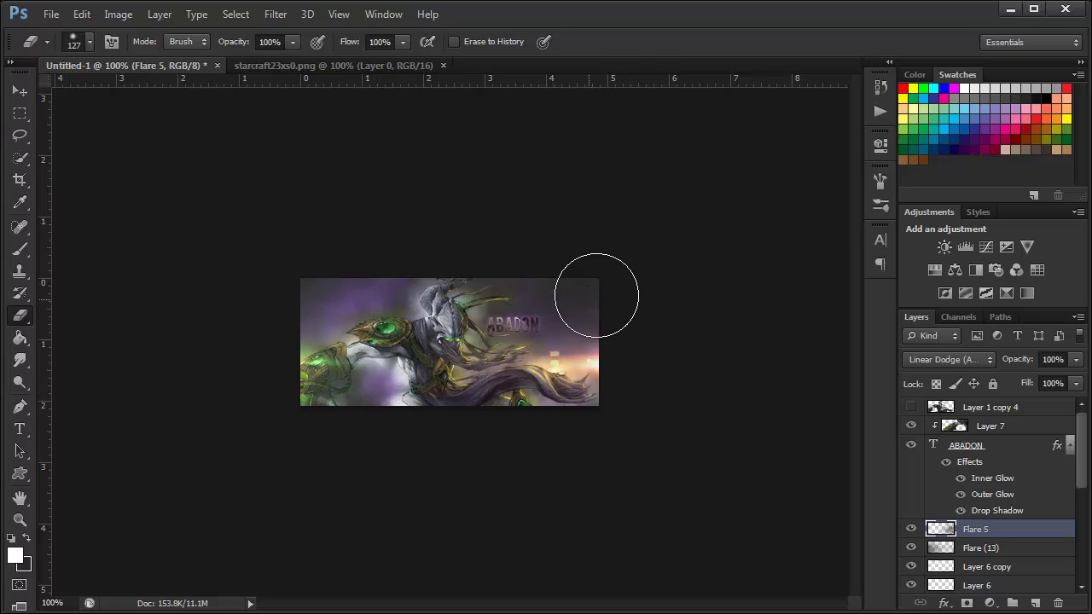
Select the ABADON and Layer 7 layers and nudge them two pixels left
left_click(20, 90)
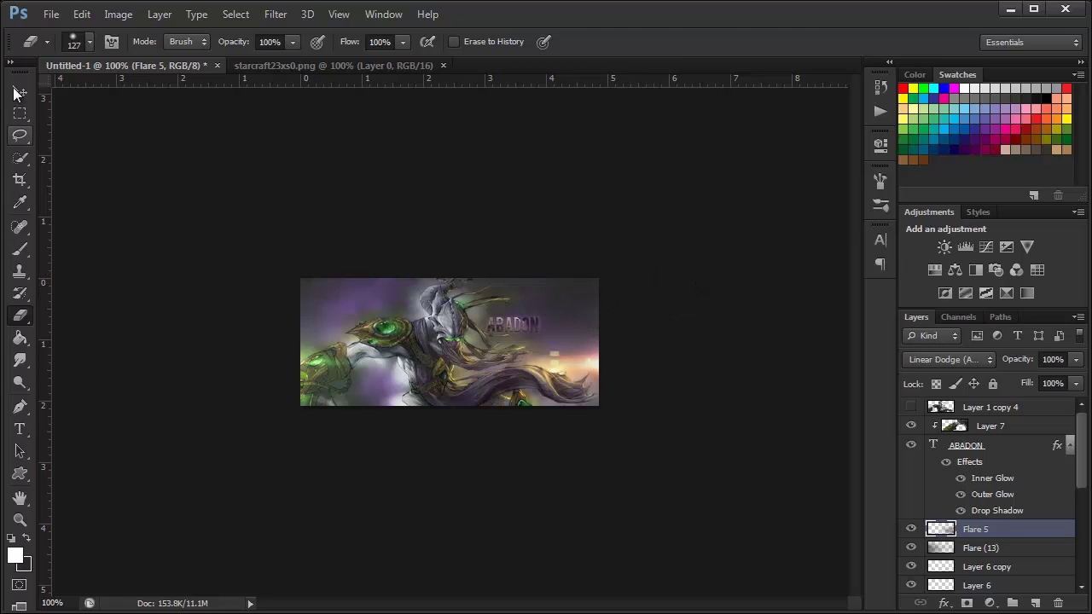
left_click(1000, 447)
left_click(1007, 426, "shift")
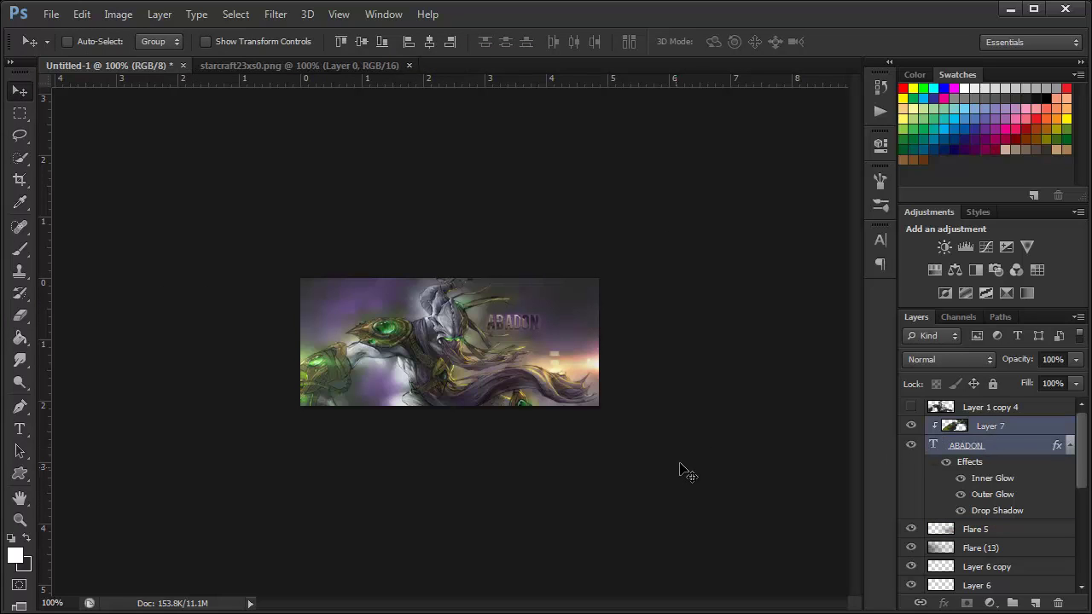
key("Left")
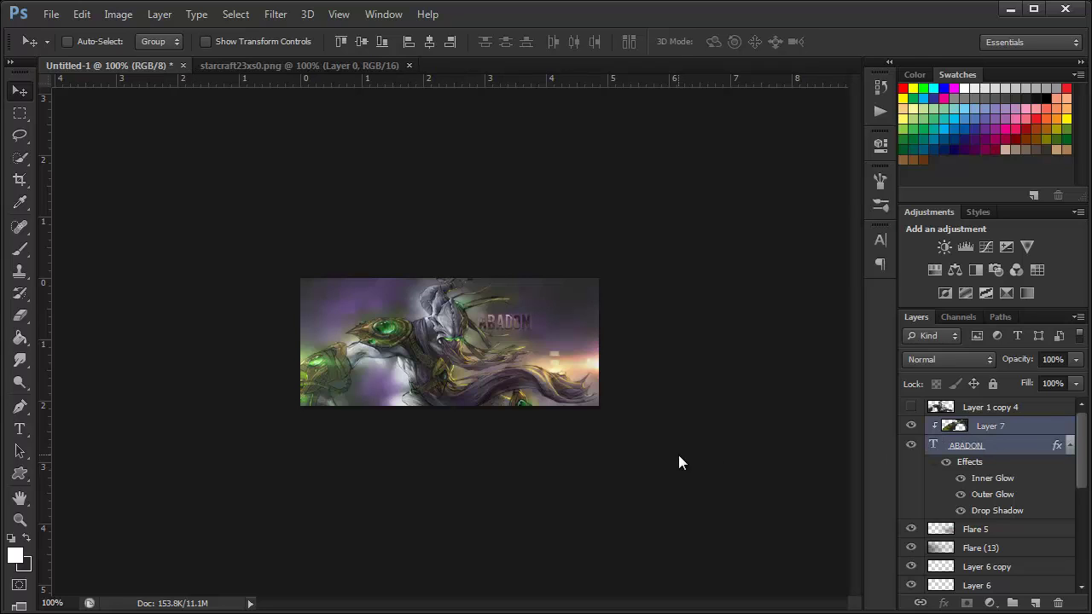
key("Left")
key("Left")
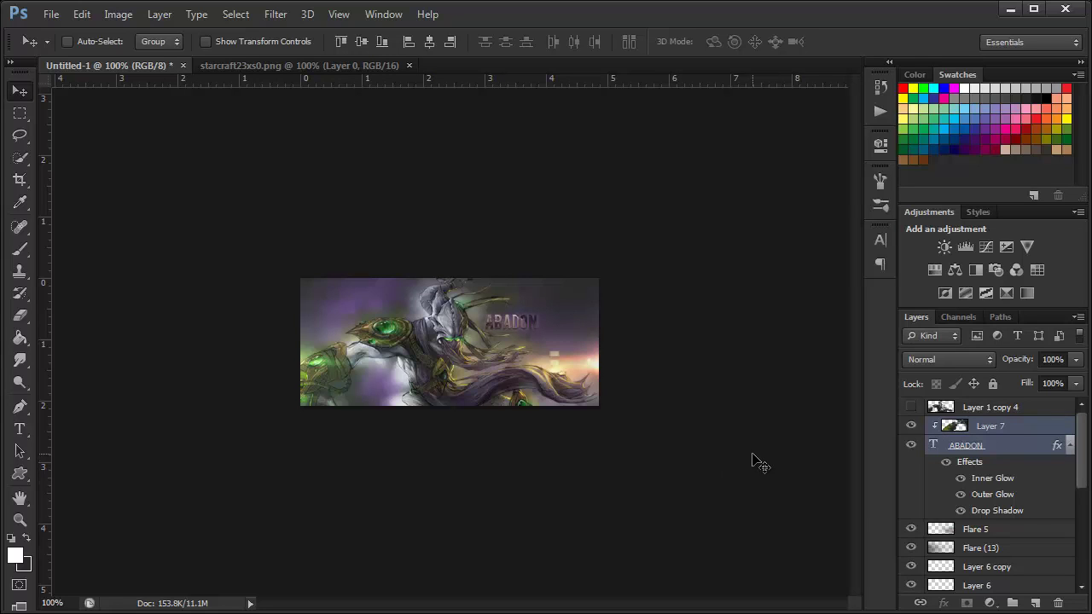
Convert the locked Background into an ordinary layer named Layer 0
left_click(1022, 427)
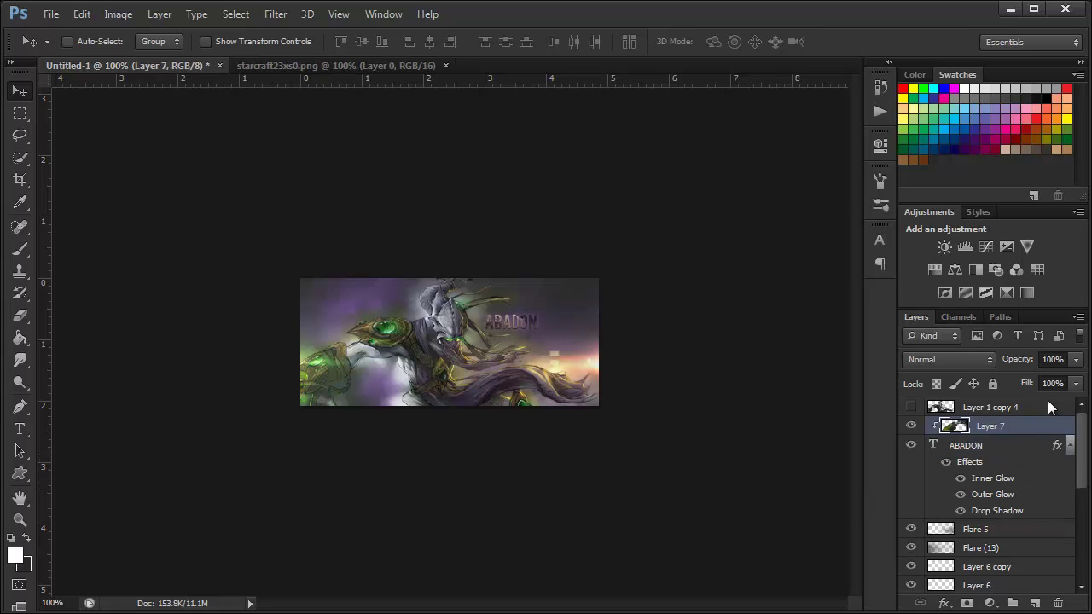
left_click(1002, 409)
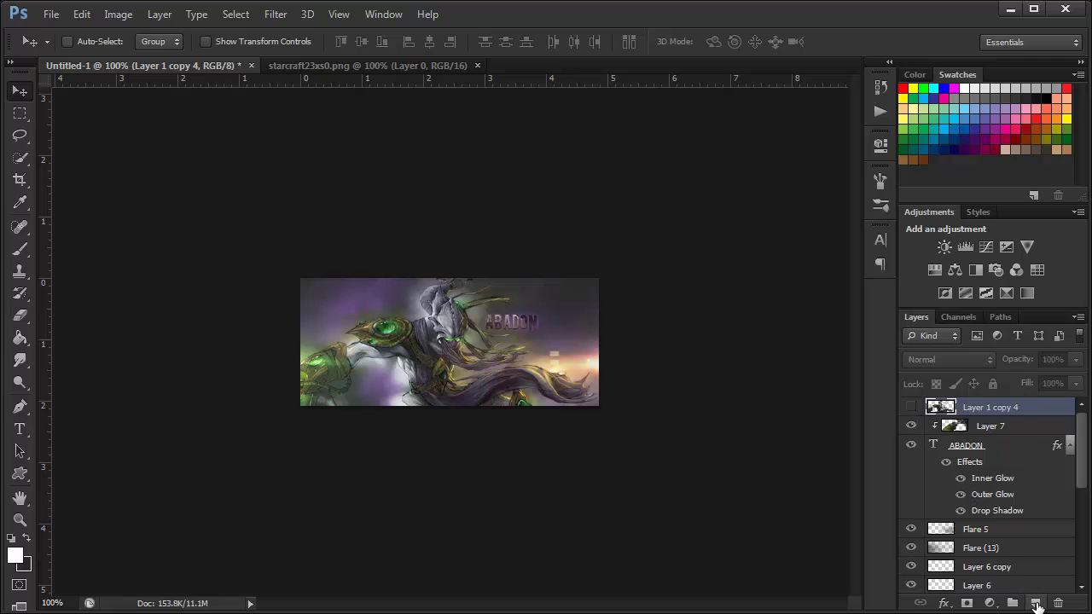
scroll(1024, 546, "down", 3)
scroll(1024, 521, "down", 2)
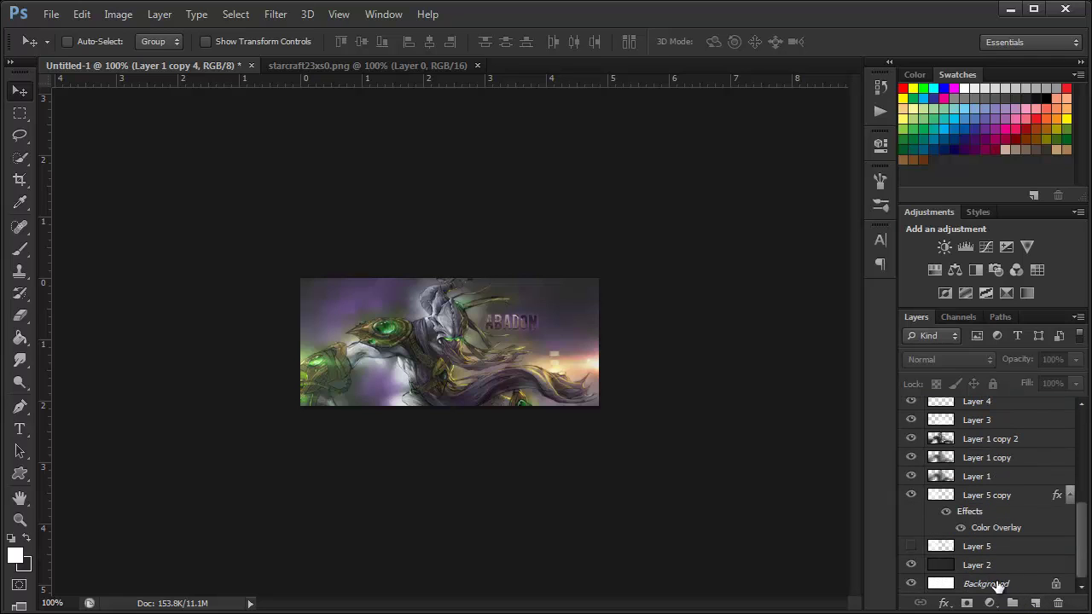
left_click(1057, 583)
double_click(1056, 584)
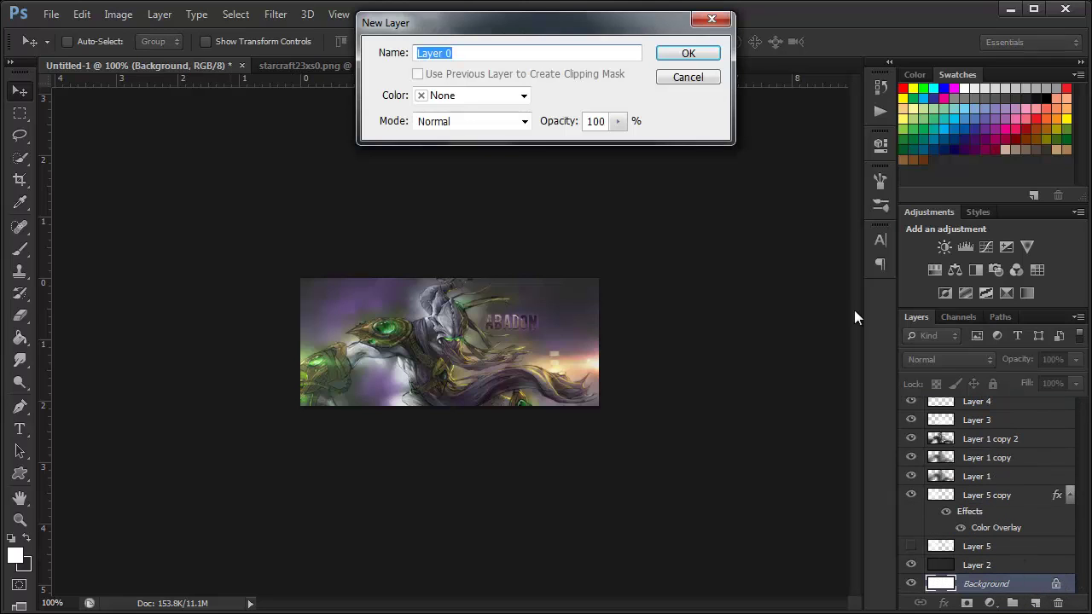
key("Return")
Fill Layer 0 via Apply Image with the merged banner at Normal blending
left_click(82, 15)
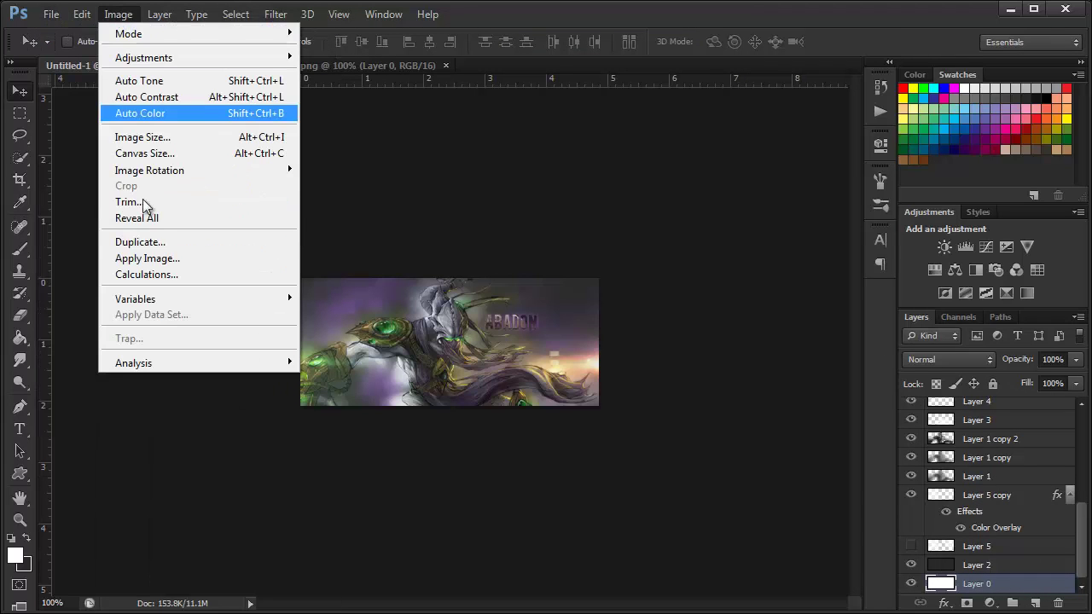
left_click(150, 256)
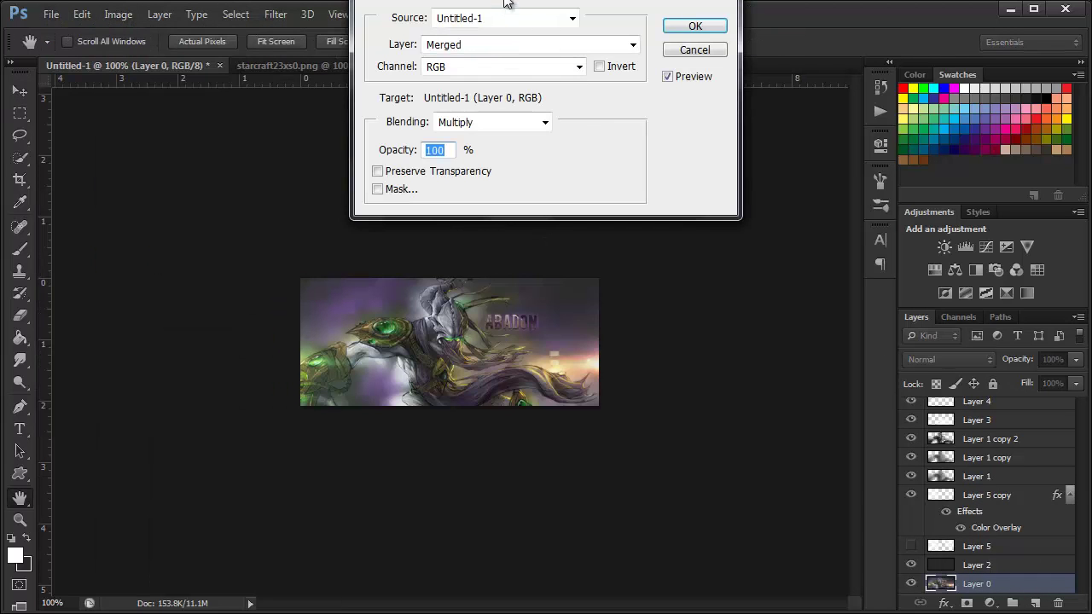
left_click_drag(507, 1, 466, 104)
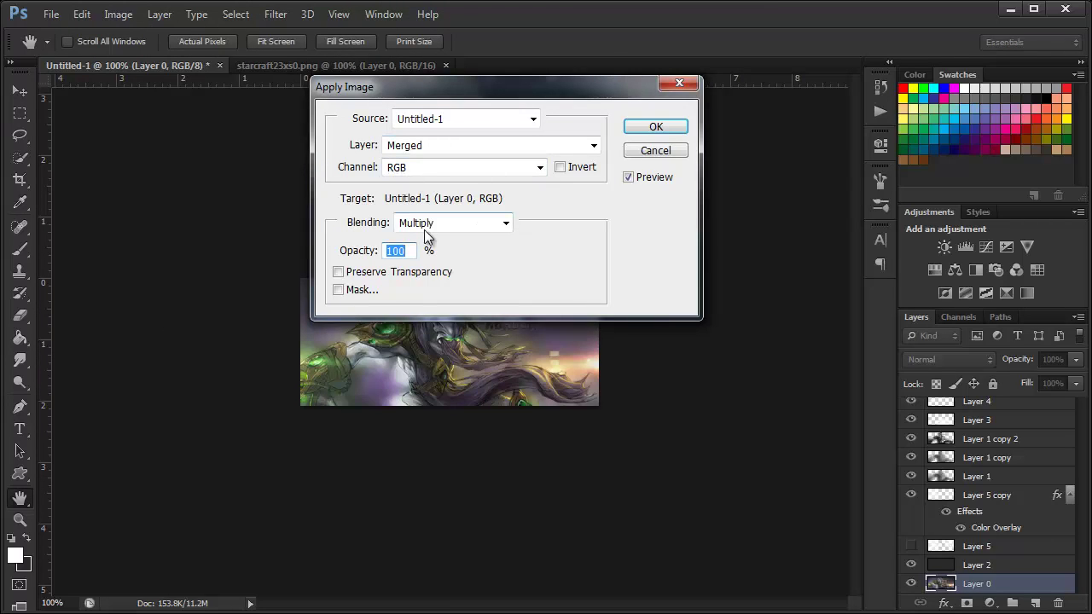
left_click(499, 222)
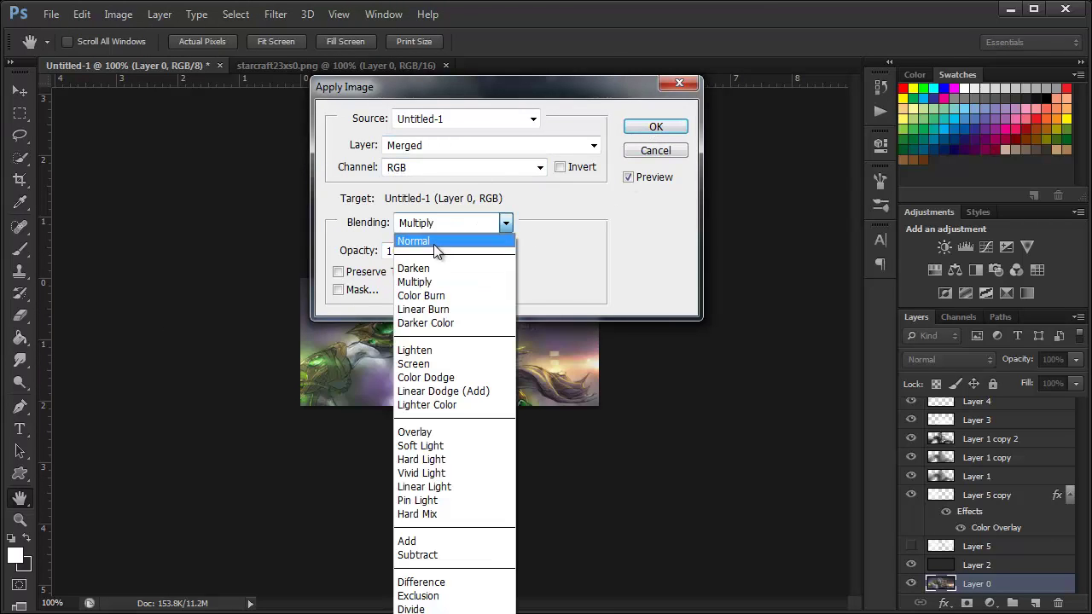
left_click(435, 242)
left_click(656, 127)
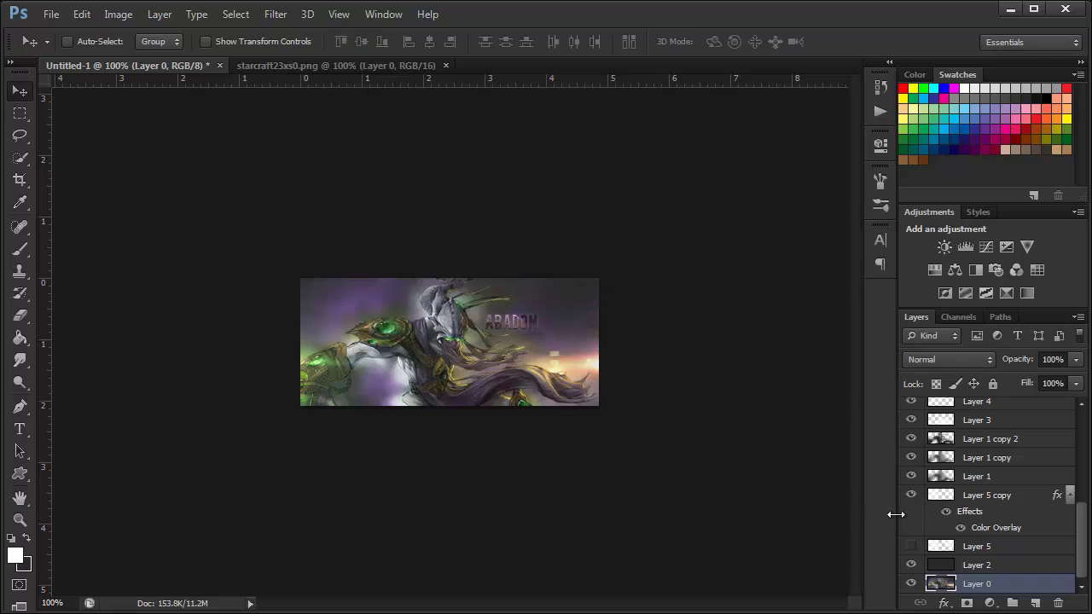
Drag Layer 0 above Layer 1 copy 4 to the top of the stack
left_click_drag(977, 584, 997, 383)
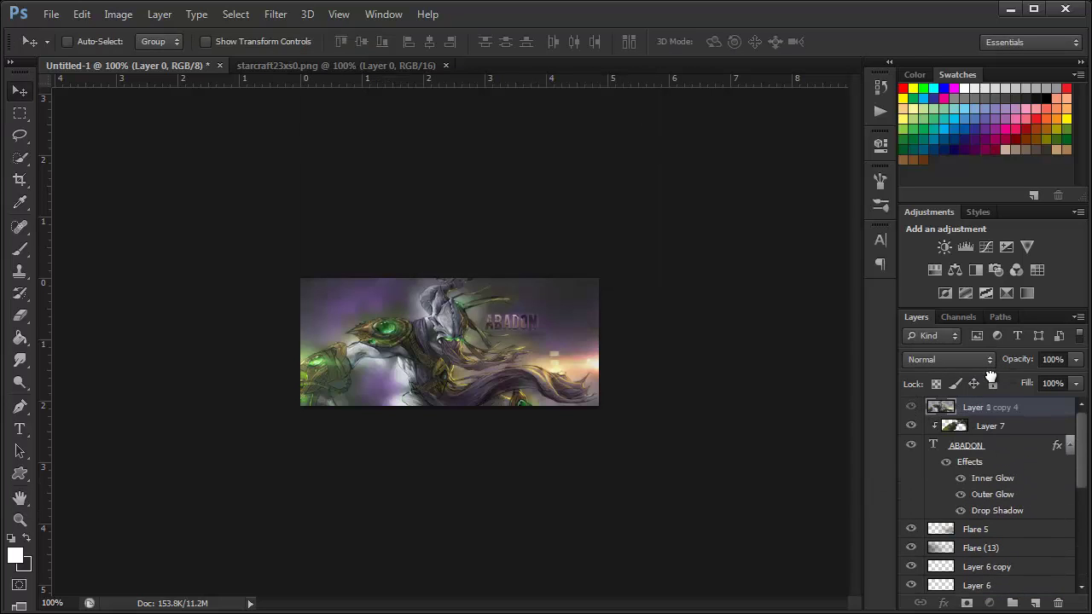
left_click_drag(998, 384, 977, 407)
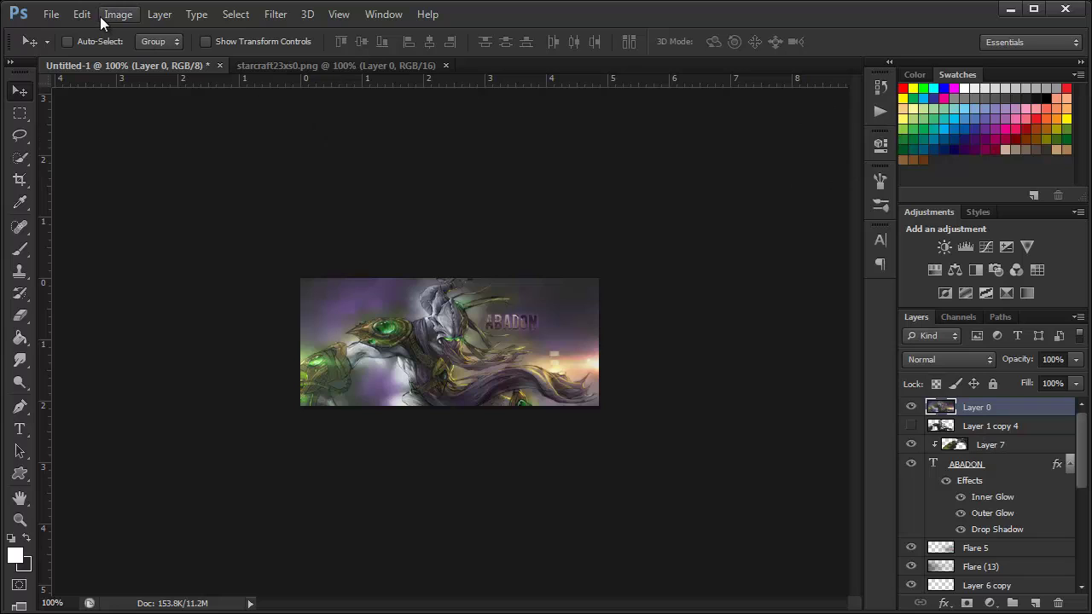
Add a Levels adjustment with black, midtone and white inputs of 12, 0.89 and 203
left_click(965, 247)
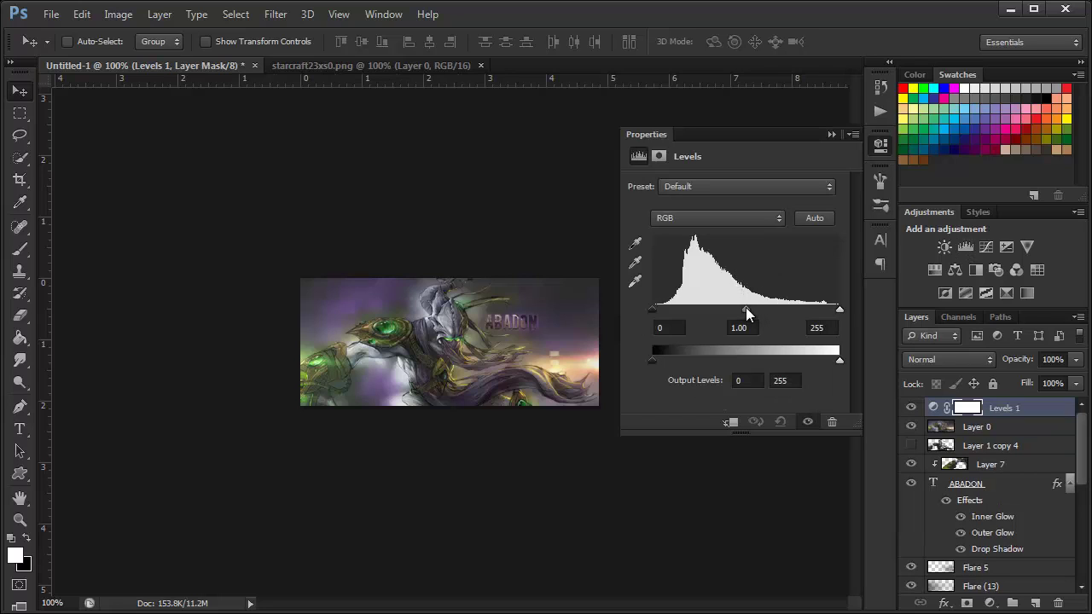
left_click_drag(654, 308, 663, 308)
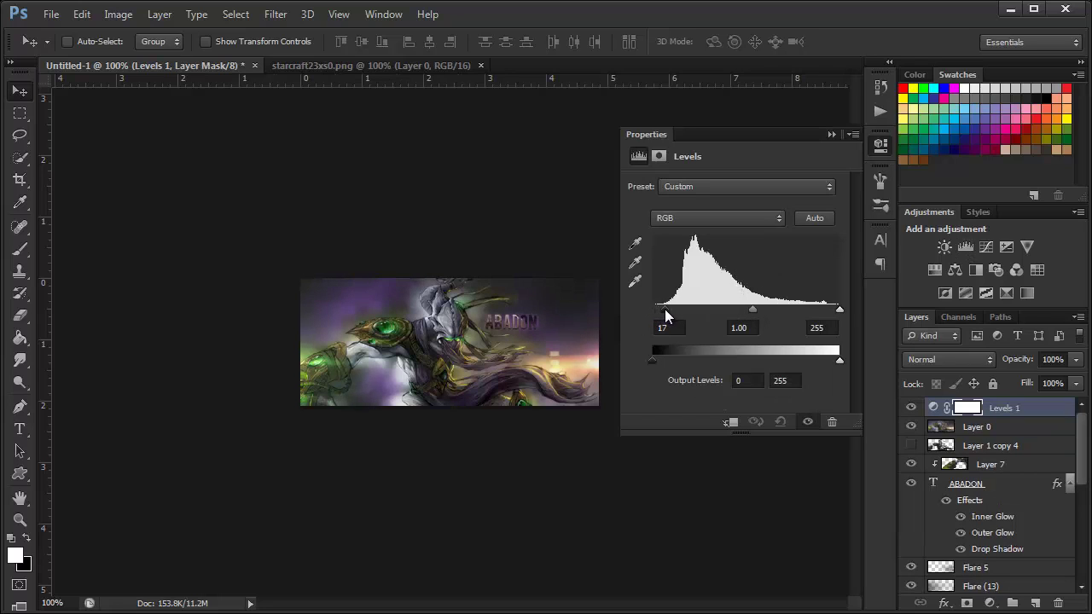
left_click_drag(840, 310, 818, 309)
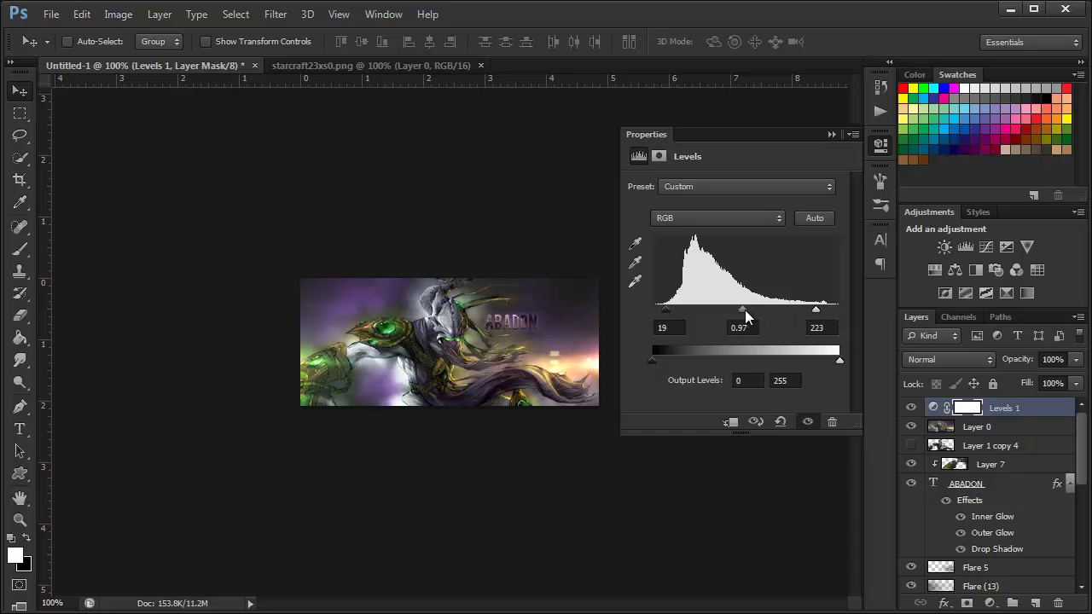
left_click_drag(746, 315, 751, 318)
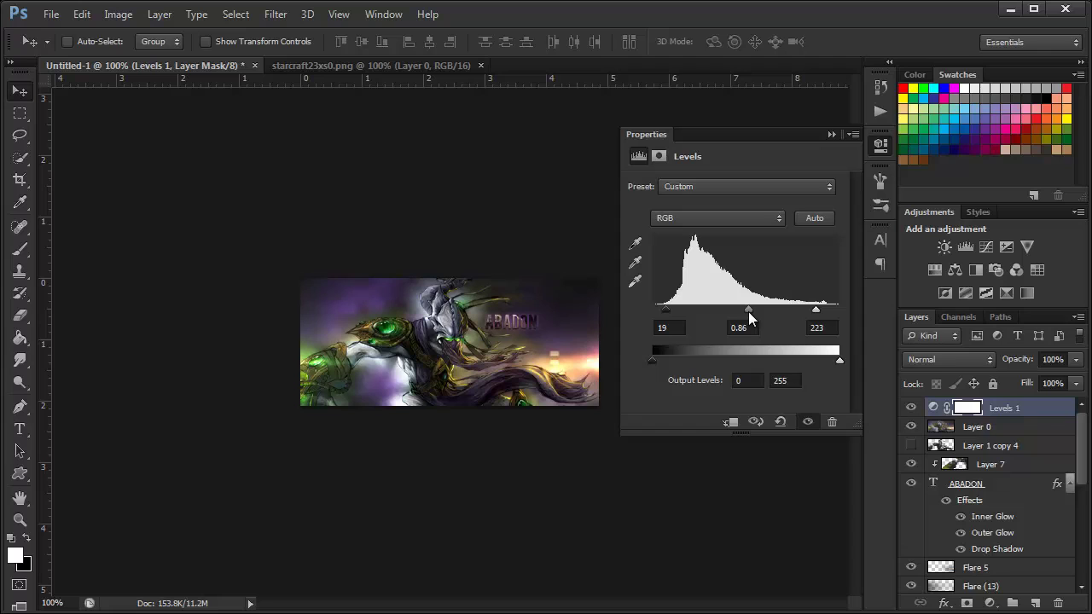
left_click_drag(672, 307, 663, 313)
left_click_drag(668, 309, 662, 309)
mouse_move(746, 309)
left_mouse_down()
mouse_move(771, 310)
mouse_move(741, 313)
left_mouse_up()
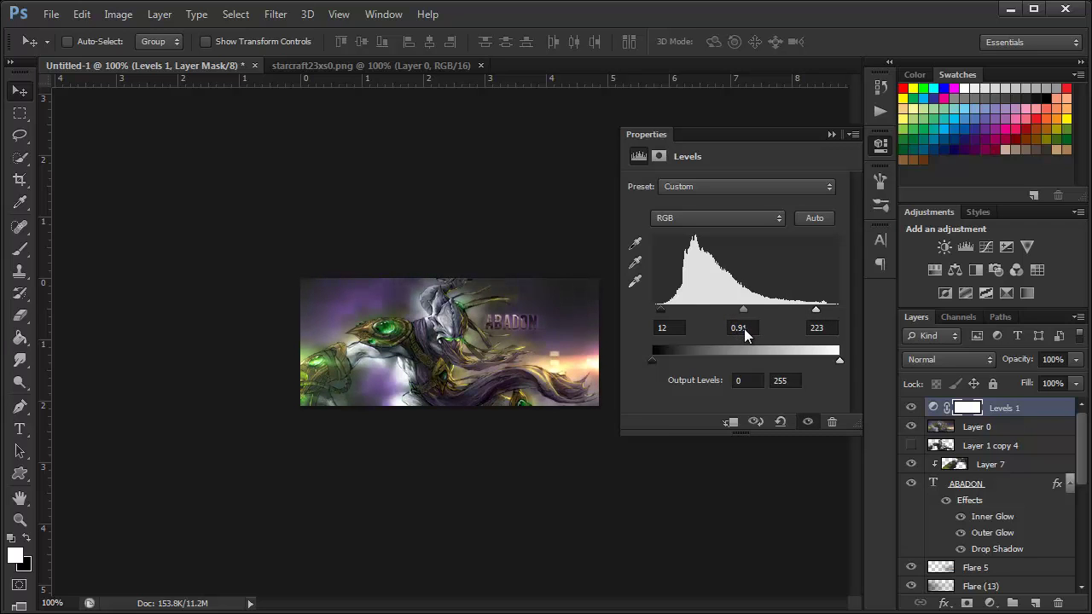
left_click_drag(815, 311, 797, 312)
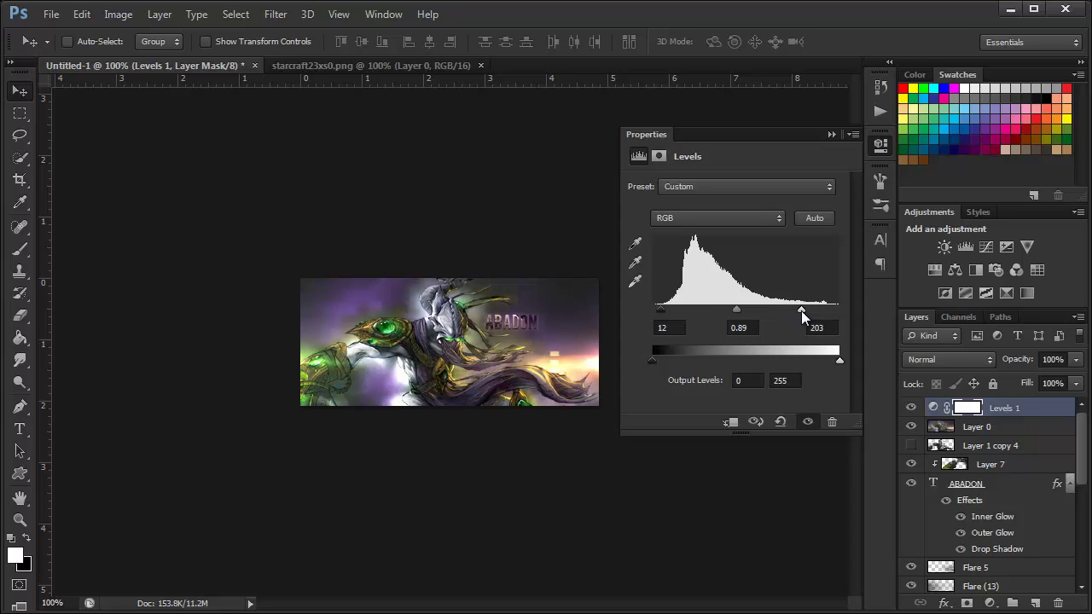
left_click(831, 134)
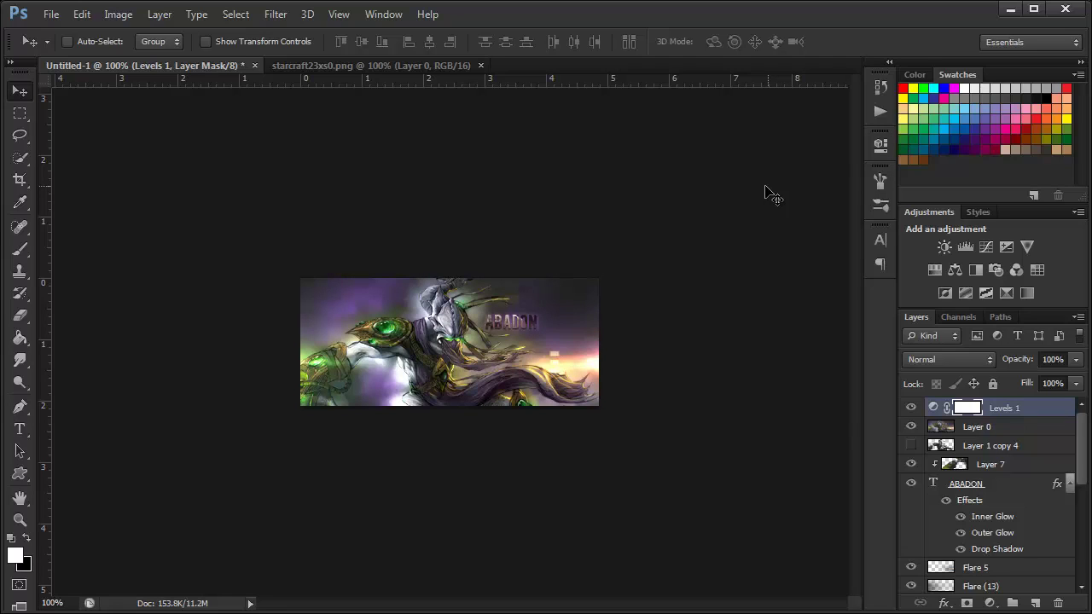
Run Auto Contrast and then Auto Tone on the merged Layer 0
left_click(995, 429)
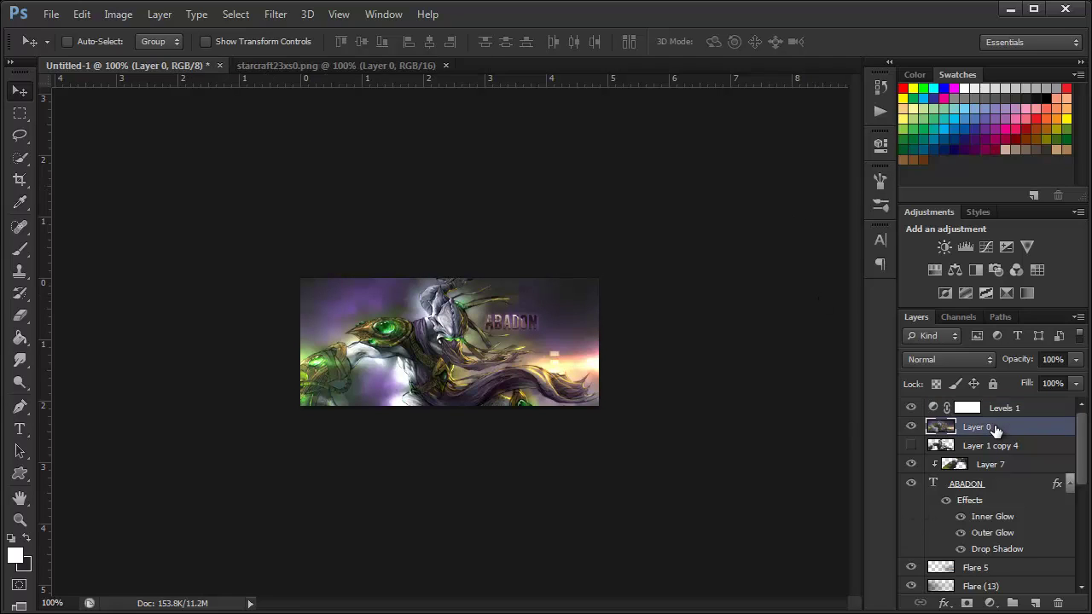
left_click(118, 14)
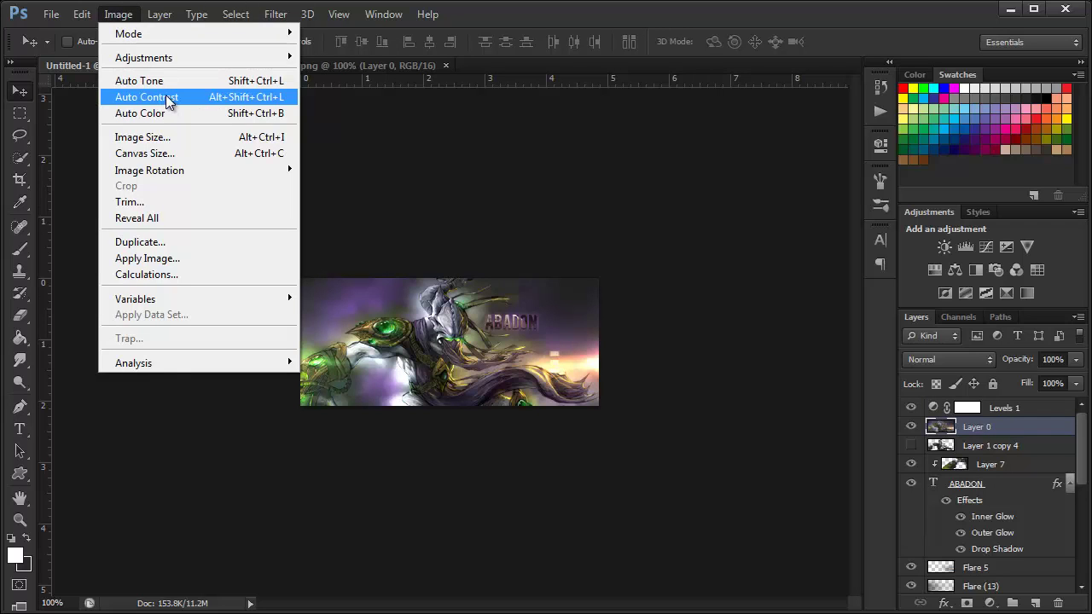
left_click(169, 100)
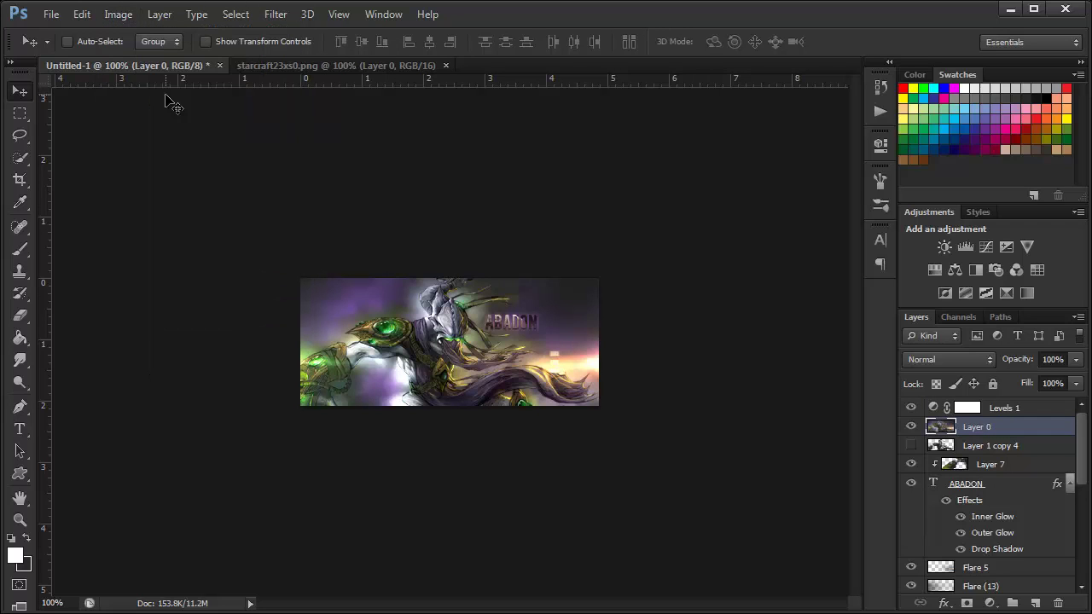
left_click(118, 15)
left_click(137, 75)
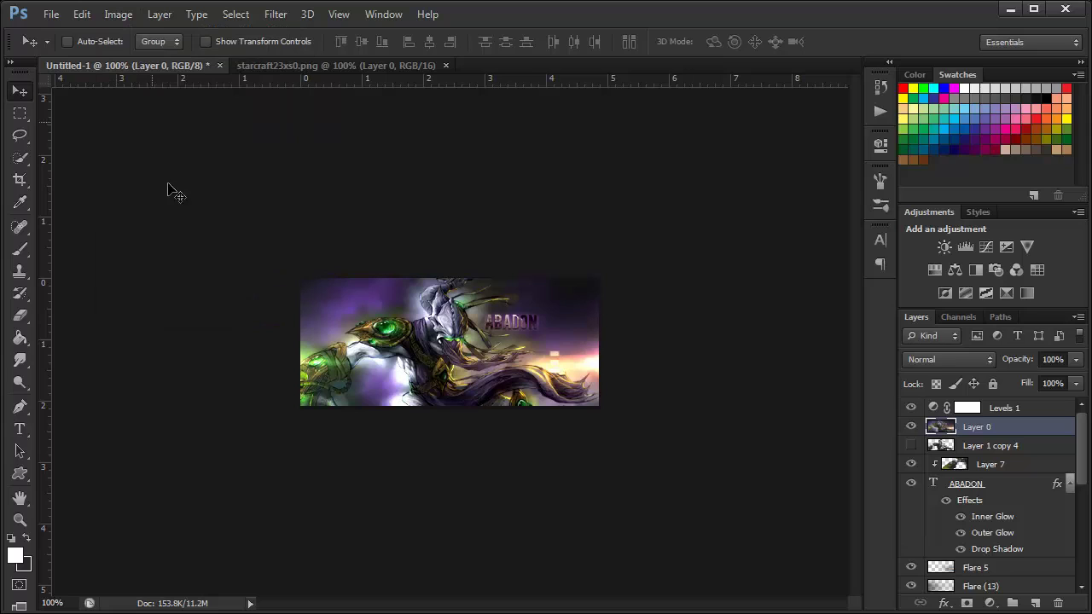